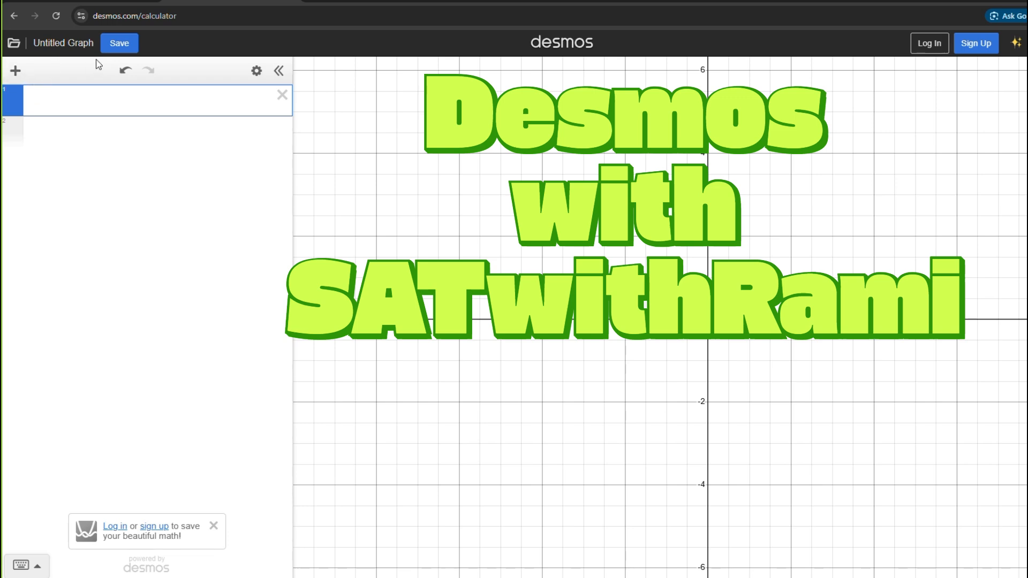
- Calculate 5 + 10/2 on the first expression line
type("5+10/")
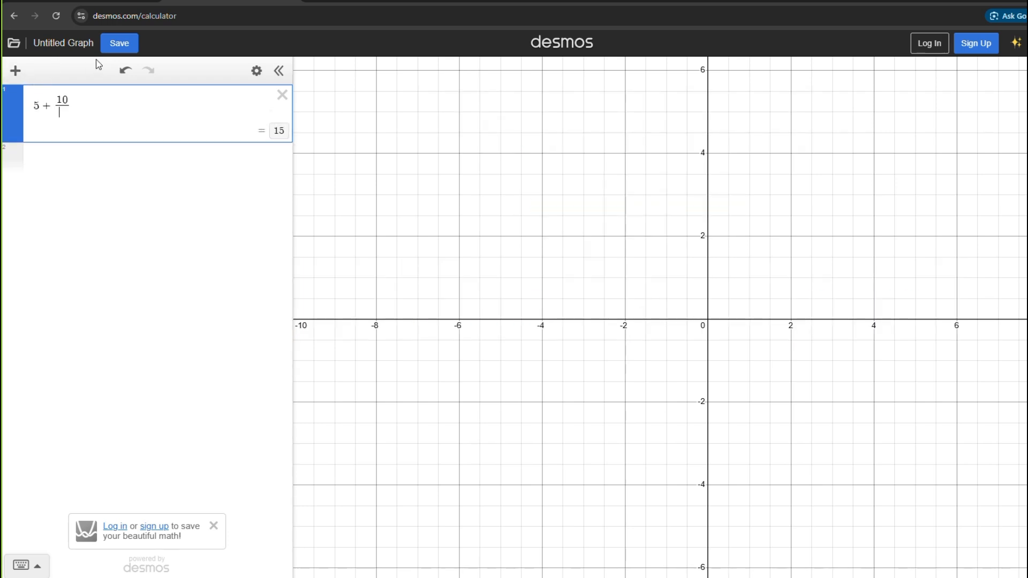
type("2")
left_click_drag(129, 98, 38, 106)
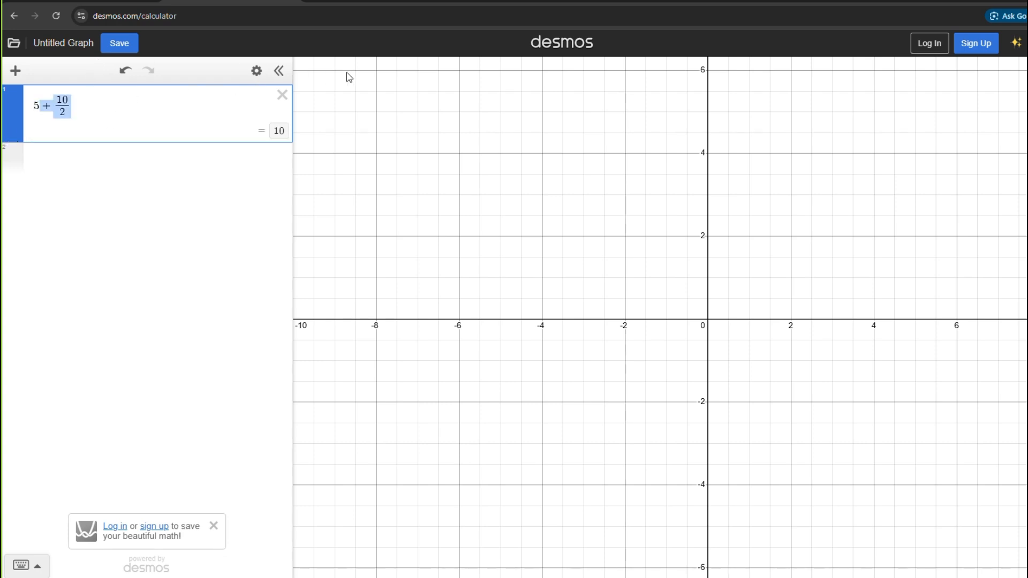
- Clear the first expression line and graph 5x + 10 on it
left_click(282, 95)
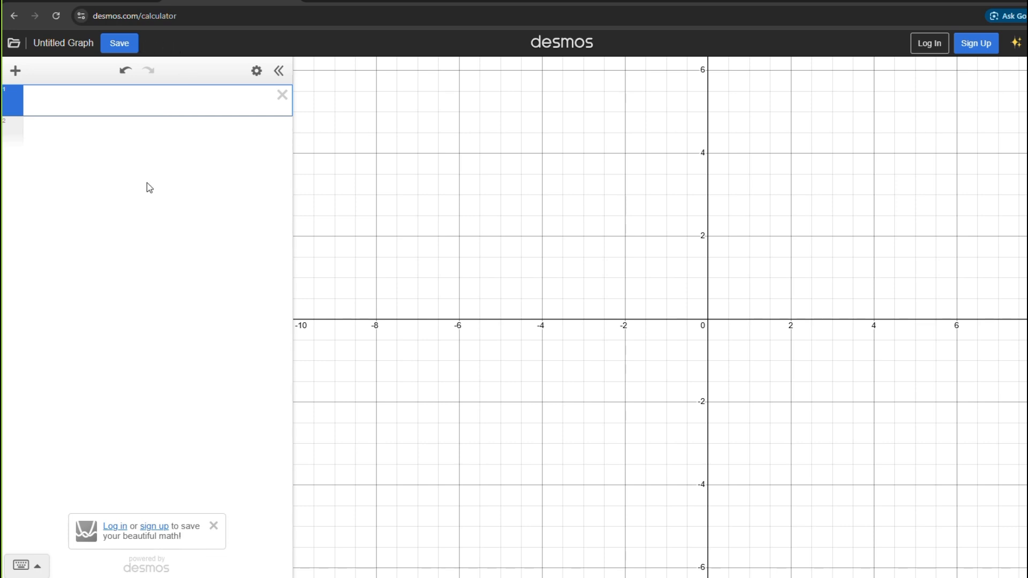
type("5x+10")
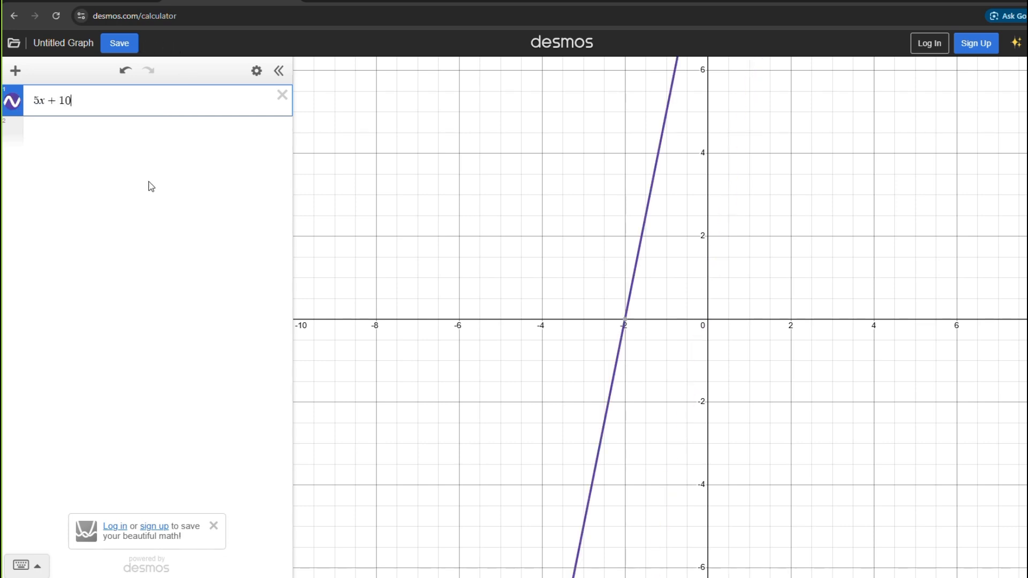
key("ctrl+a")
- Examine the graphed line and show the coordinates of its x-intercept and y-intercept
scroll(895, 289, "down", 6)
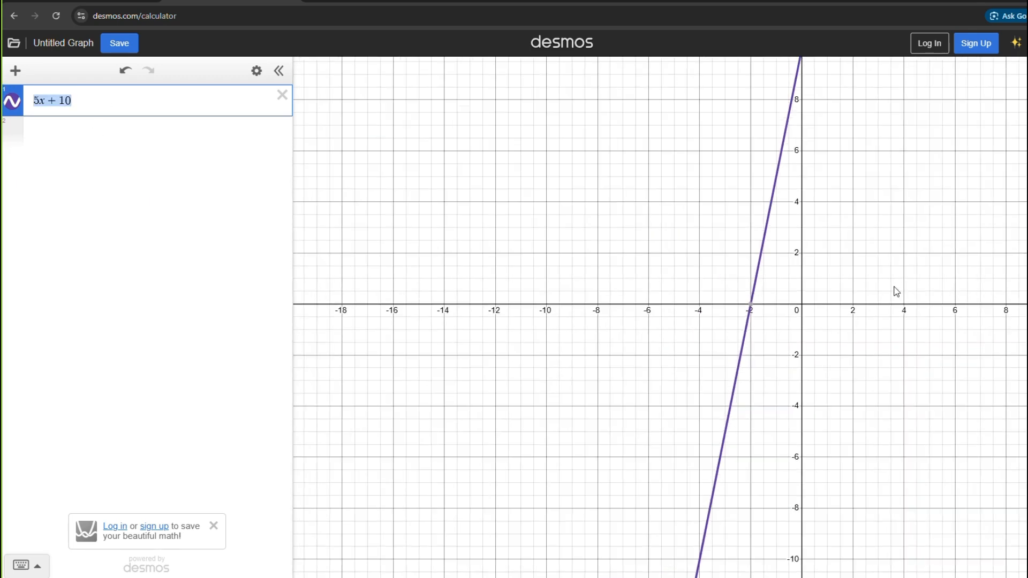
left_click_drag(902, 276, 594, 278)
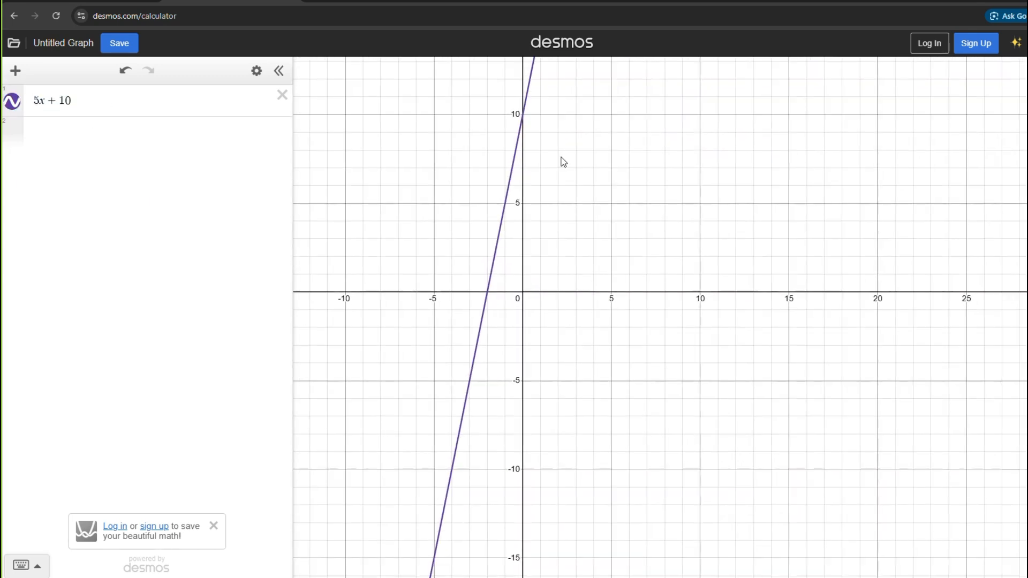
left_click_drag(560, 160, 636, 276)
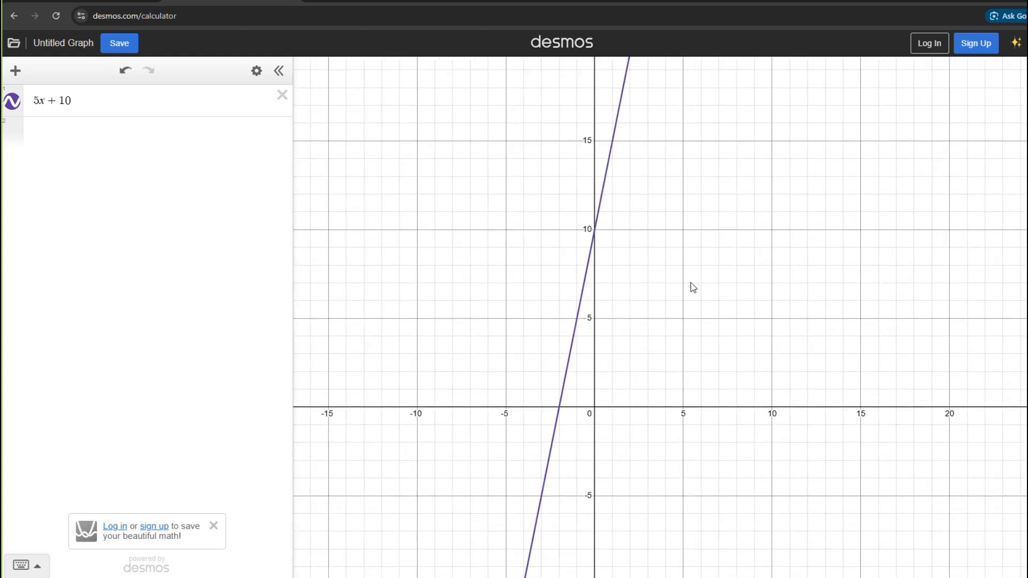
left_click_drag(744, 390, 742, 246)
left_click(557, 273)
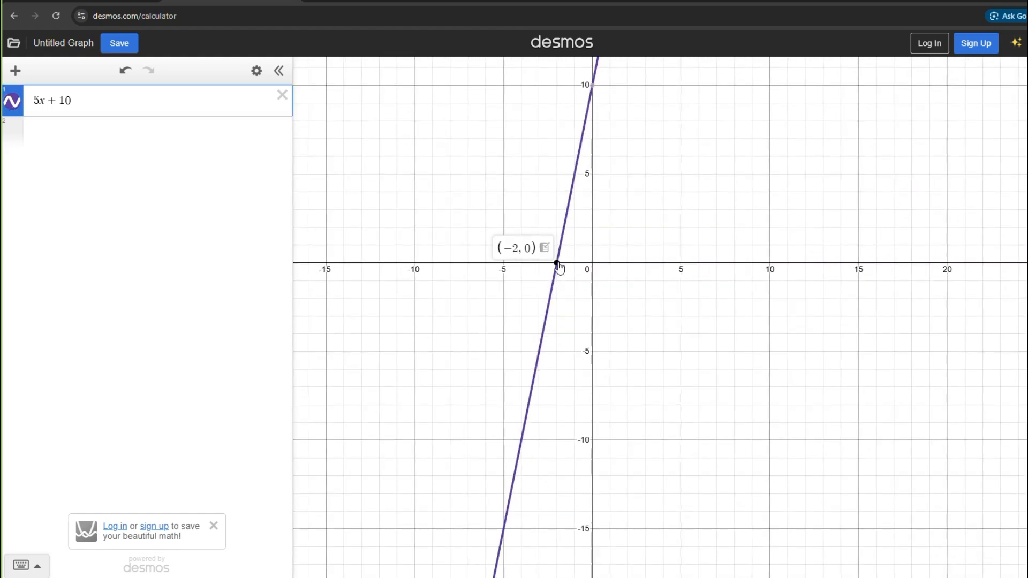
left_click_drag(640, 187, 626, 265)
left_click(581, 169)
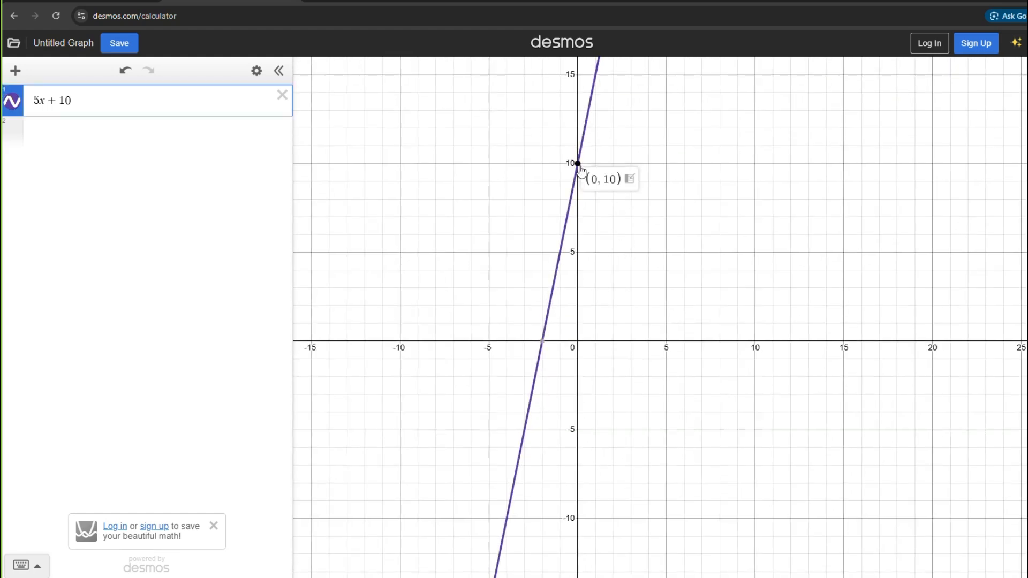
left_click_drag(750, 214, 682, 204)
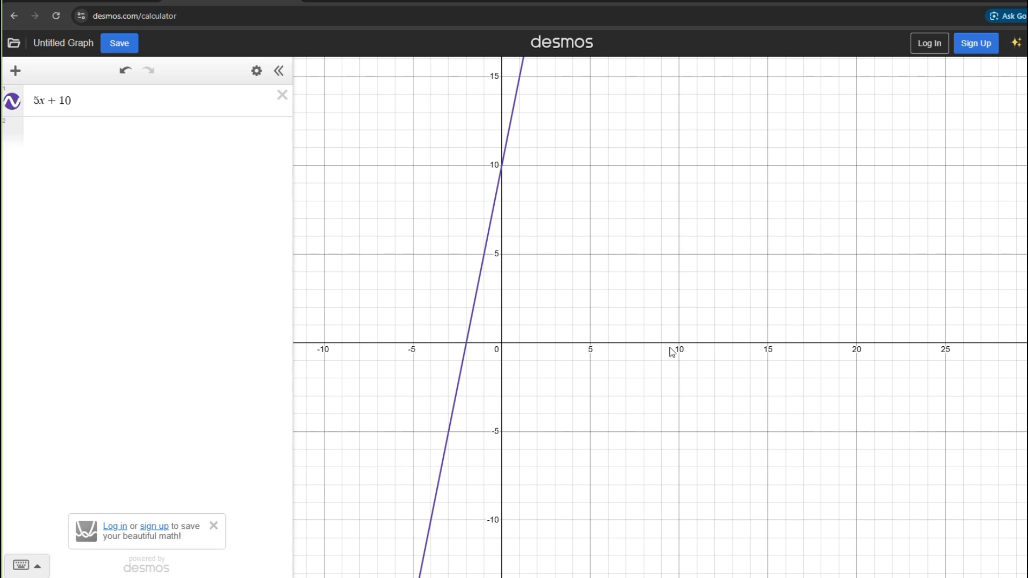
- Delete the 5x + 10 expression and shrink the calculator window so it sits beside the SAT question
left_click(279, 101)
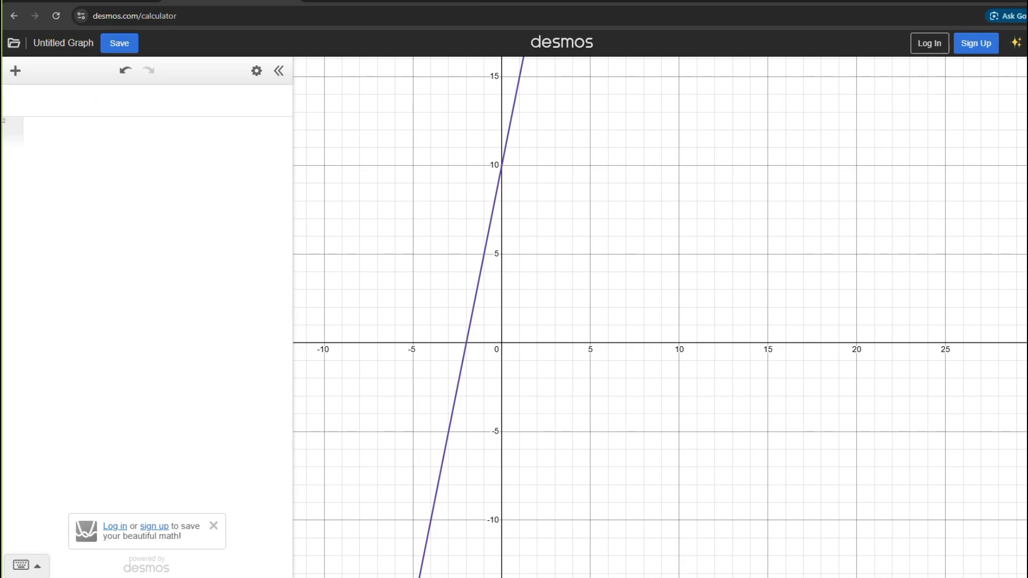
double_click(502, 1)
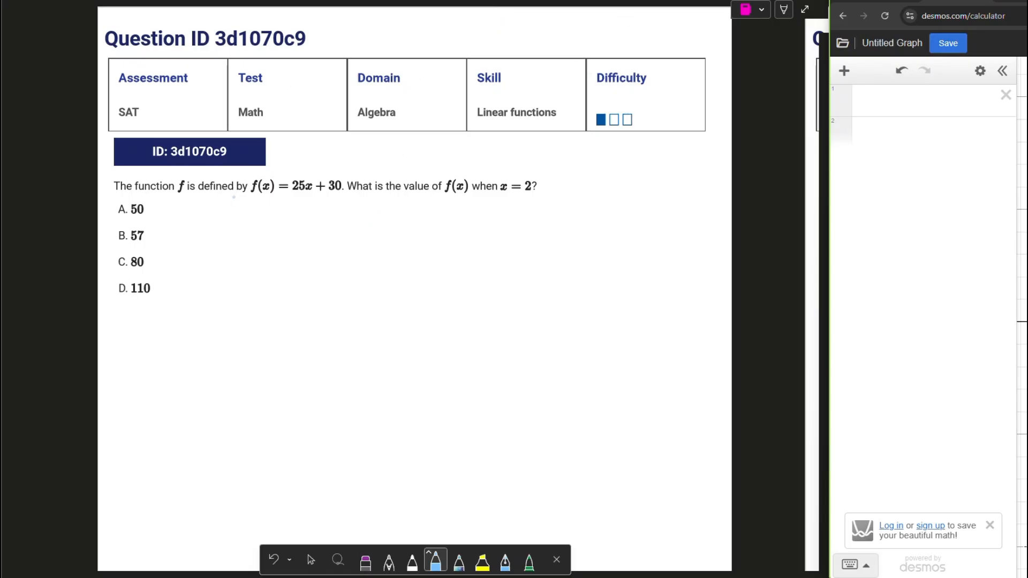
- Underline the function definition, f(x) and x = 2 in the question, and draw an arrow from the 2 to f(x)
left_click_drag(242, 197, 353, 203)
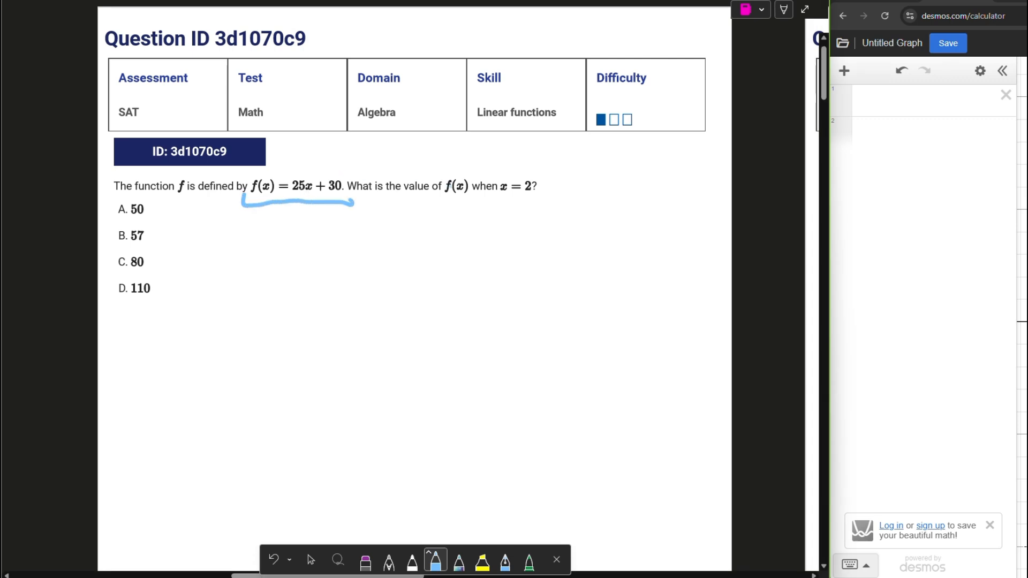
mouse_move(435, 196)
left_mouse_down()
mouse_move(435, 208)
mouse_move(563, 193)
mouse_move(478, 153)
mouse_move(462, 179)
left_mouse_up()
mouse_move(452, 165)
left_mouse_down()
mouse_move(456, 175)
mouse_move(478, 172)
left_mouse_up()
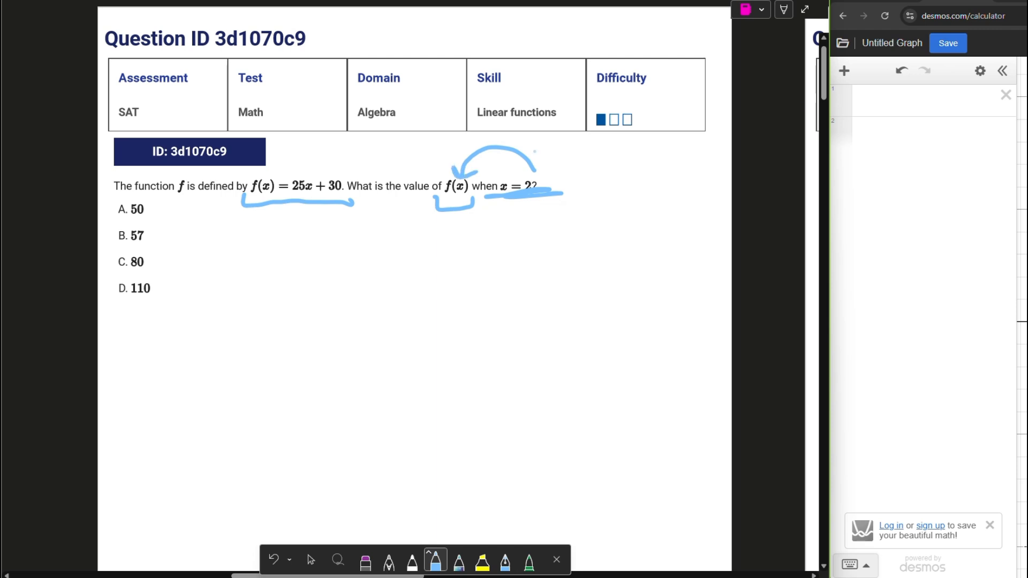
- Define the function f(x) = 25x + 30 on the first expression line in Desmos
left_click(911, 100)
mouse_move(777, 1)
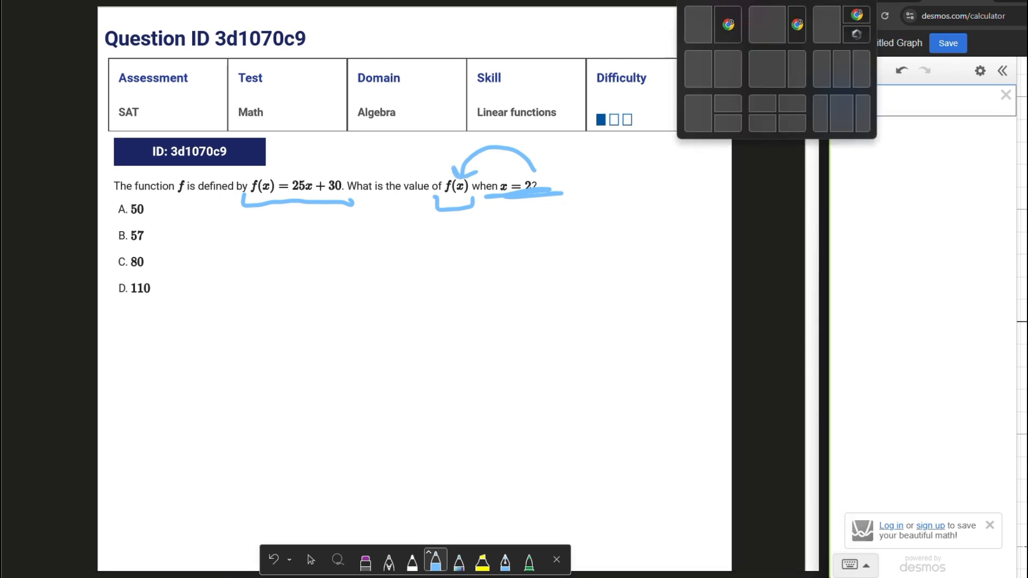
type("f(")
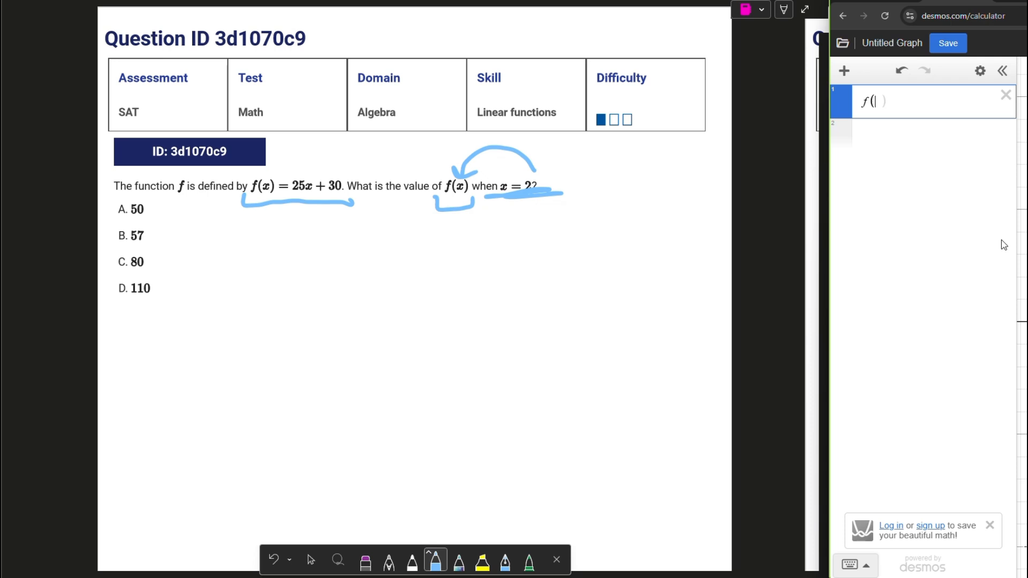
type("x)")
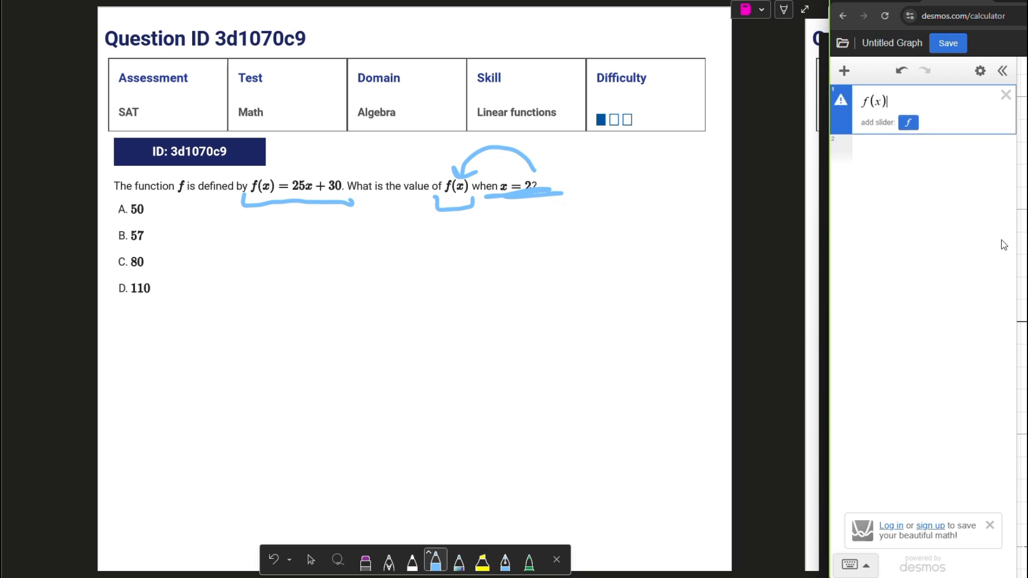
left_click_drag(863, 105, 873, 108)
left_click(899, 109)
type("= 25")
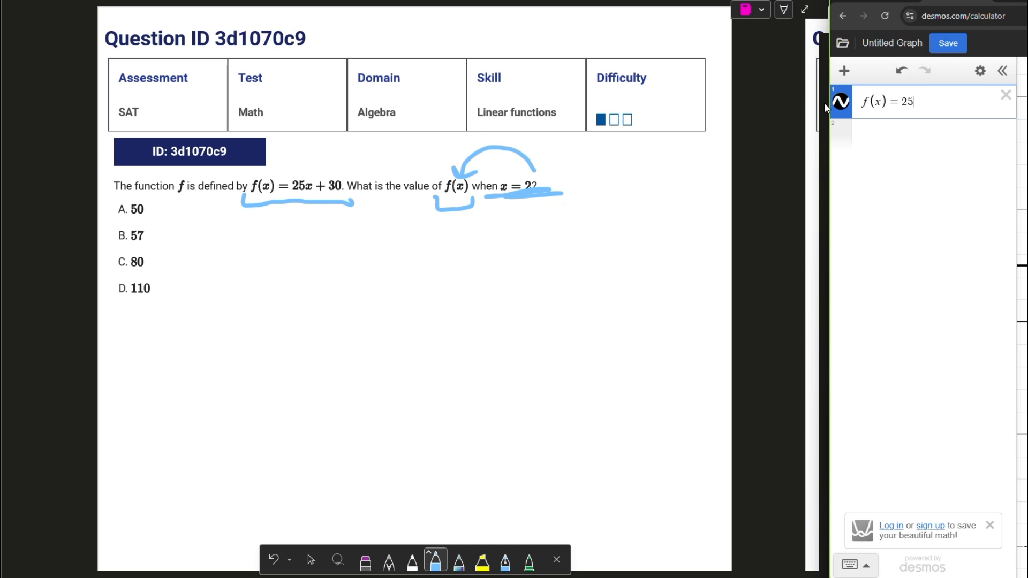
type("x + 30")
scroll(1023, 322, "down", 4)
left_click_drag(1022, 322, 1022, 309)
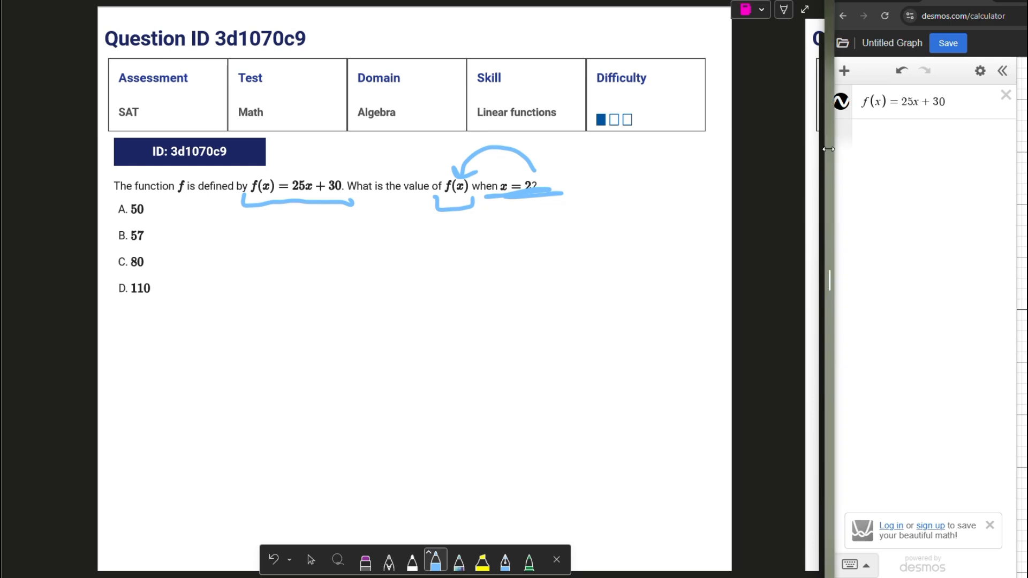
- Evaluate f(2) on the second expression line and underline answer choice C in the question
left_click(894, 137)
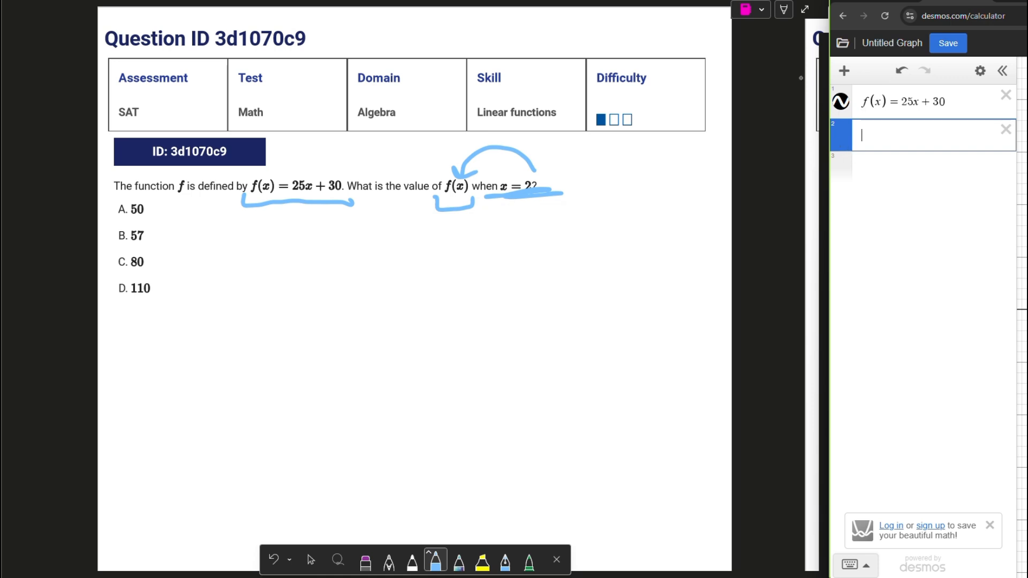
type("f(")
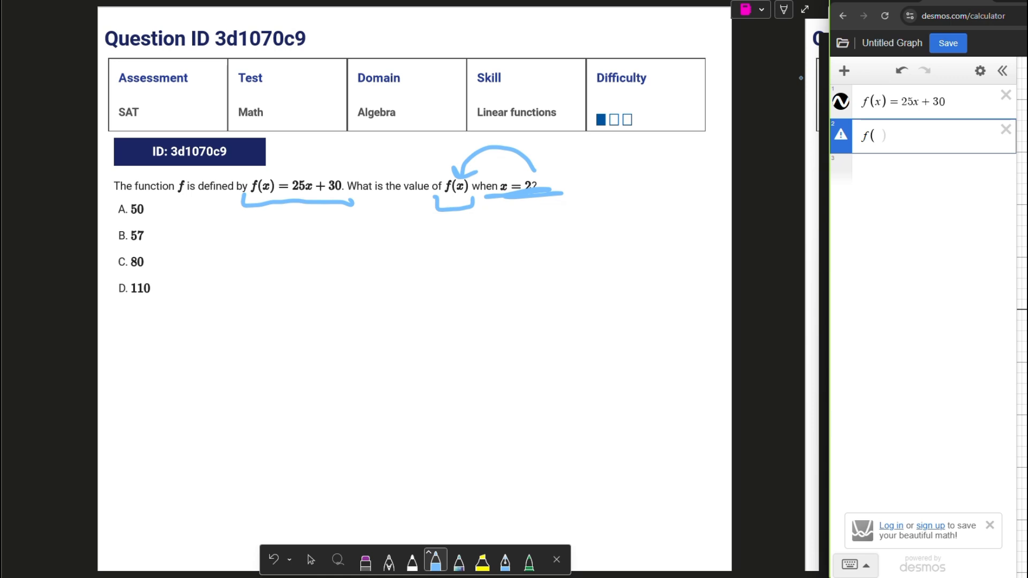
type("2")
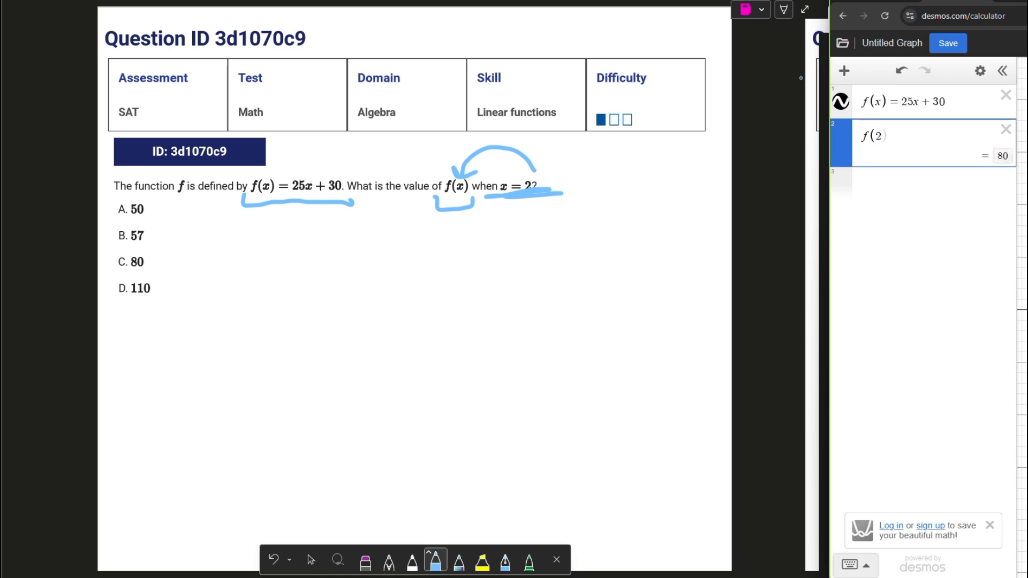
type(")")
left_click_drag(115, 271, 129, 271)
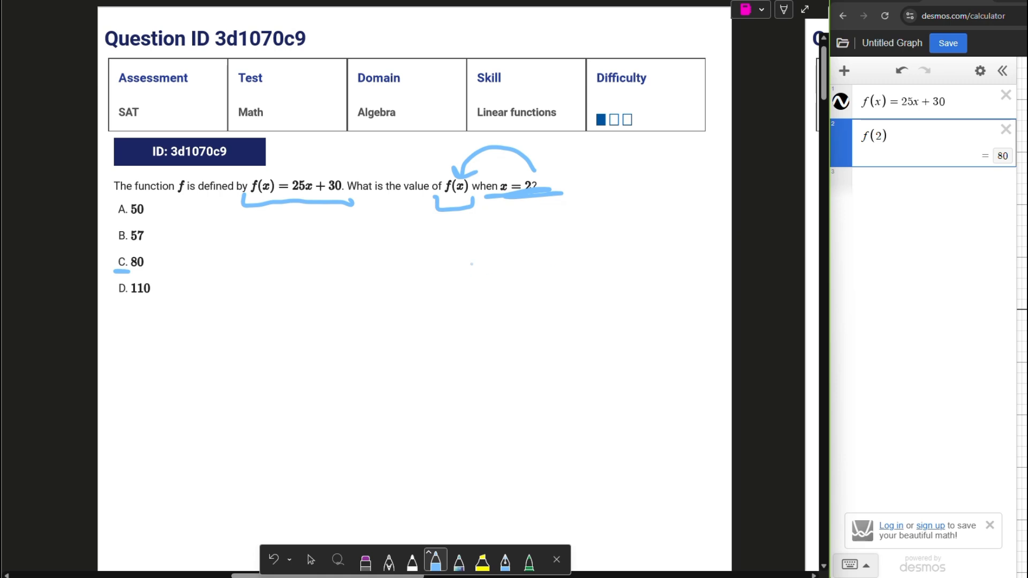
- Handwrite "y = 10" and "x – ?" in the blank area below the question
mouse_move(477, 245)
left_mouse_down()
mouse_move(493, 258)
mouse_move(482, 281)
mouse_move(544, 246)
left_mouse_up()
mouse_move(514, 264)
left_mouse_down()
mouse_move(596, 258)
mouse_move(615, 239)
mouse_move(696, 257)
mouse_move(670, 260)
left_mouse_up()
left_click_drag(708, 245, 734, 243)
left_click_drag(743, 225, 752, 254)
left_click(755, 268)
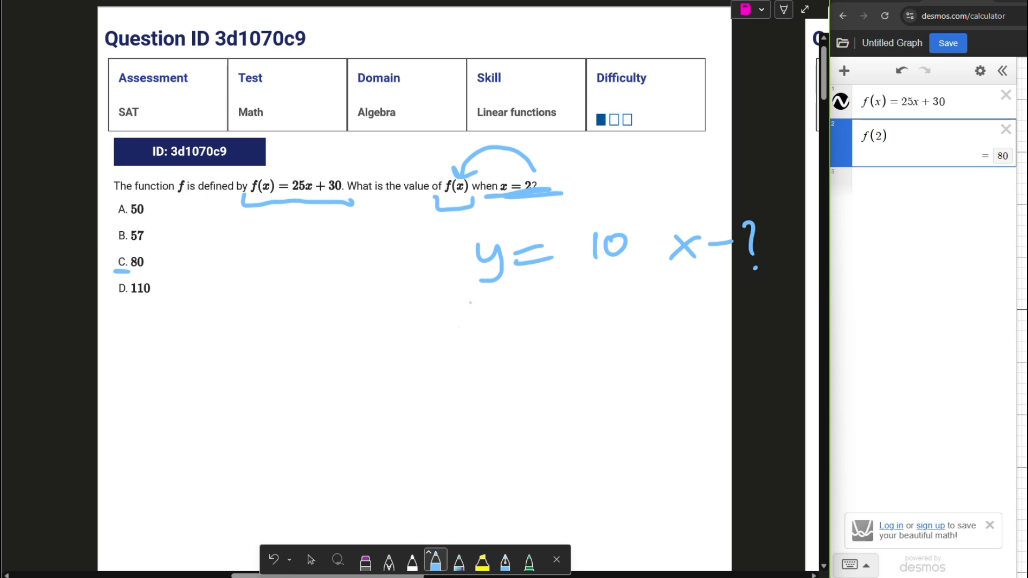
- Handwrite f(x) below the y = 10 note, circle it and draw an arrow pointing at its x
mouse_move(435, 321)
left_mouse_down()
mouse_move(427, 349)
mouse_move(462, 357)
left_mouse_up()
left_click_drag(472, 328, 488, 360)
left_click_drag(496, 336, 471, 359)
left_click_drag(496, 315, 504, 376)
mouse_move(389, 316)
left_mouse_down()
mouse_move(420, 424)
mouse_move(551, 317)
mouse_move(387, 315)
mouse_move(386, 345)
left_mouse_up()
mouse_move(511, 453)
left_mouse_down()
mouse_move(484, 371)
mouse_move(473, 388)
mouse_move(501, 375)
left_mouse_up()
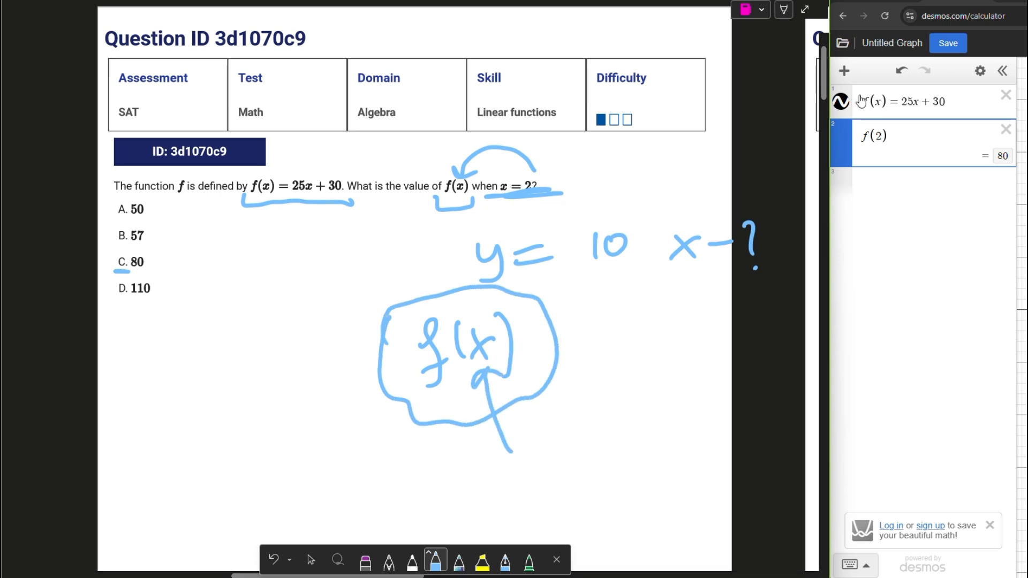
- Enter f(b) on the third expression line and underline the handwritten "x – ?" note
left_click_drag(905, 136, 855, 145)
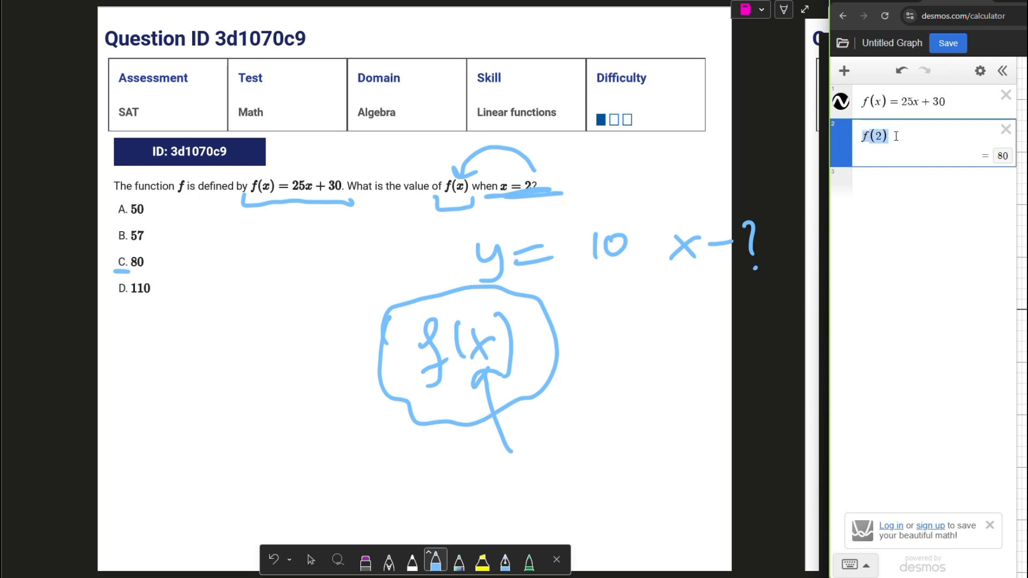
left_click(888, 188)
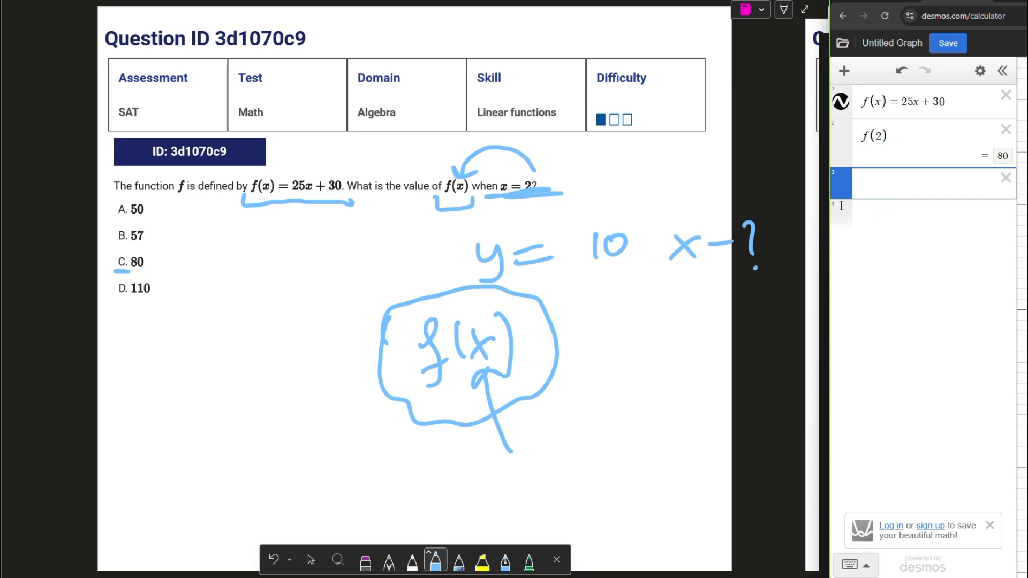
type("f(")
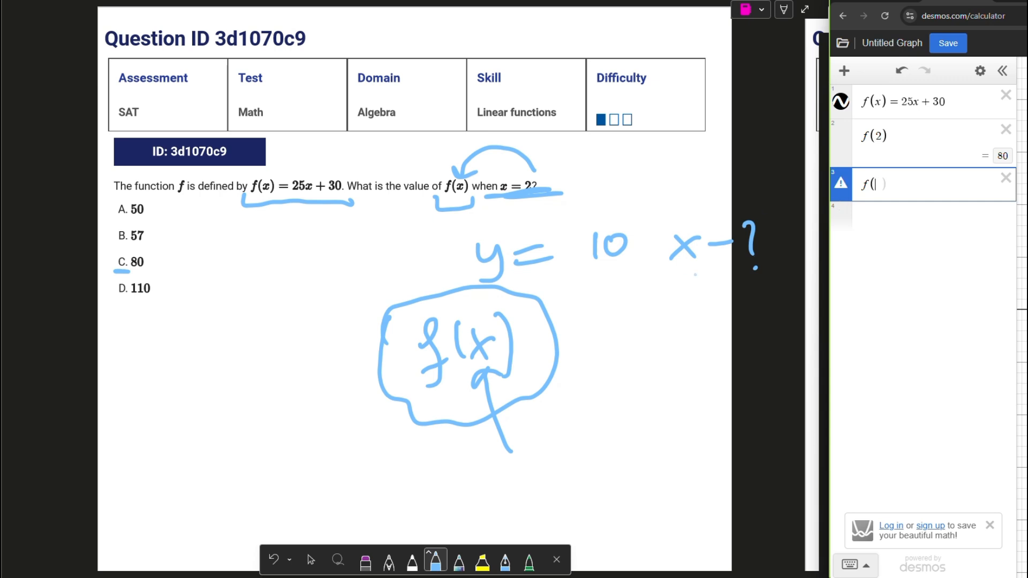
left_click_drag(664, 261, 756, 266)
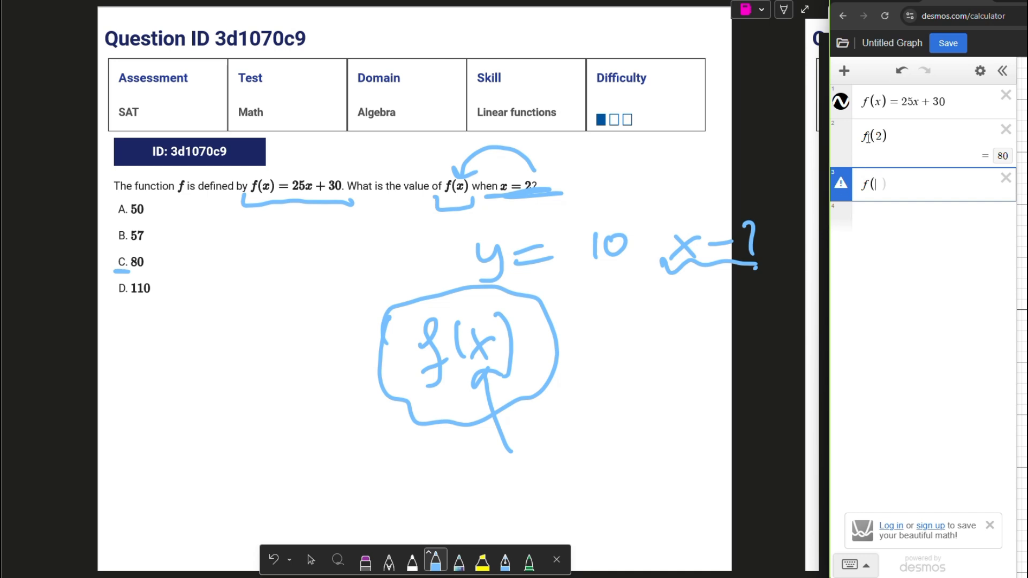
type("b")
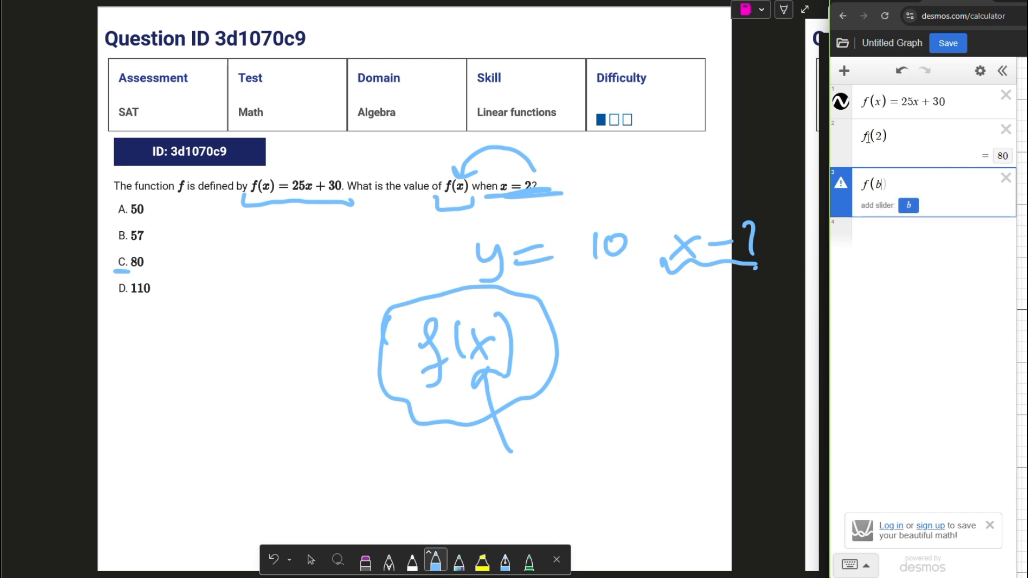
type(")")
left_click_drag(882, 185, 876, 184)
- Underline the handwritten x and 10, and complete the third expression as f(b) = 10
mouse_move(654, 252)
left_mouse_down()
mouse_move(671, 265)
mouse_move(717, 268)
left_mouse_up()
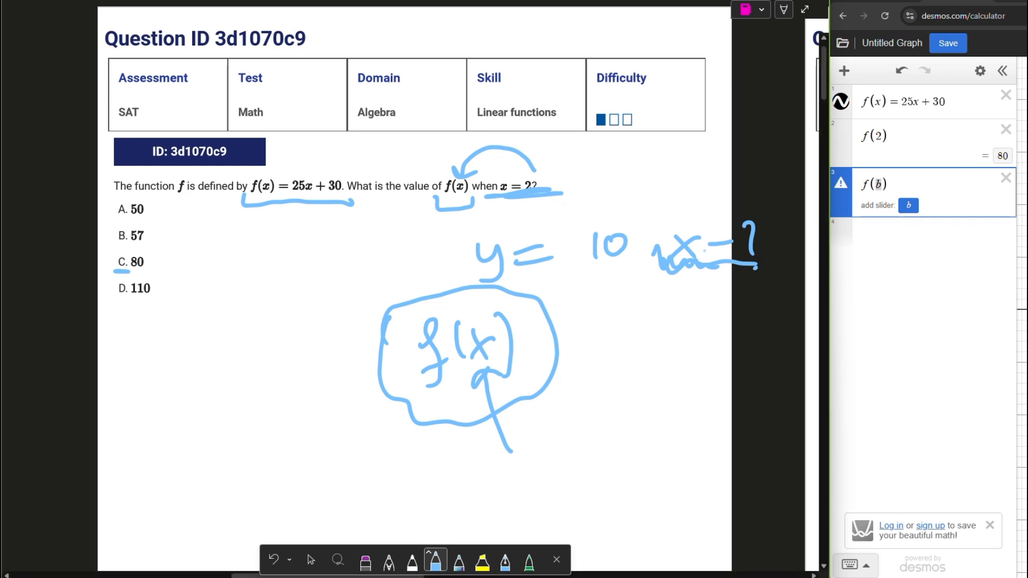
left_click_drag(572, 279, 640, 267)
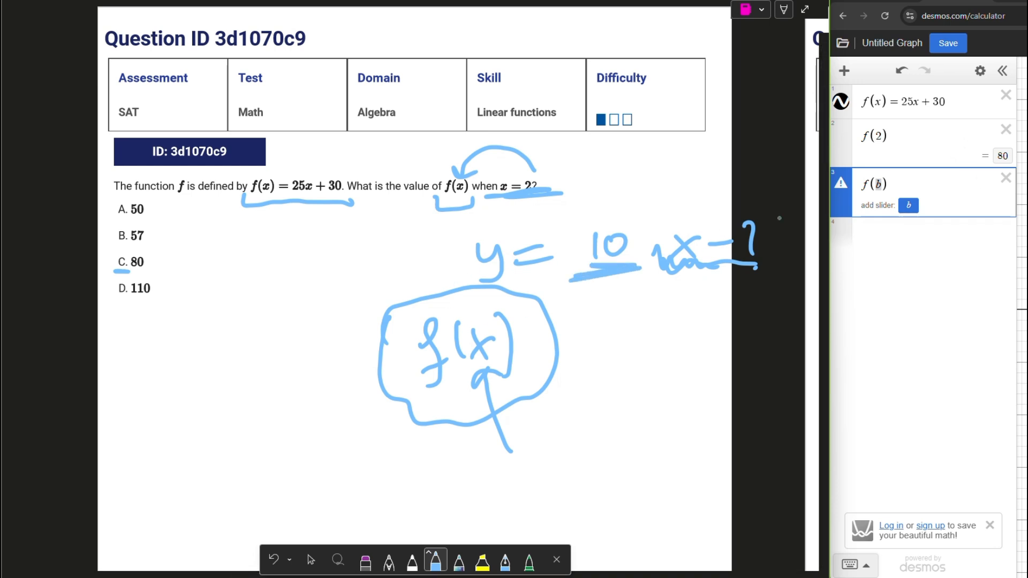
left_click(912, 183)
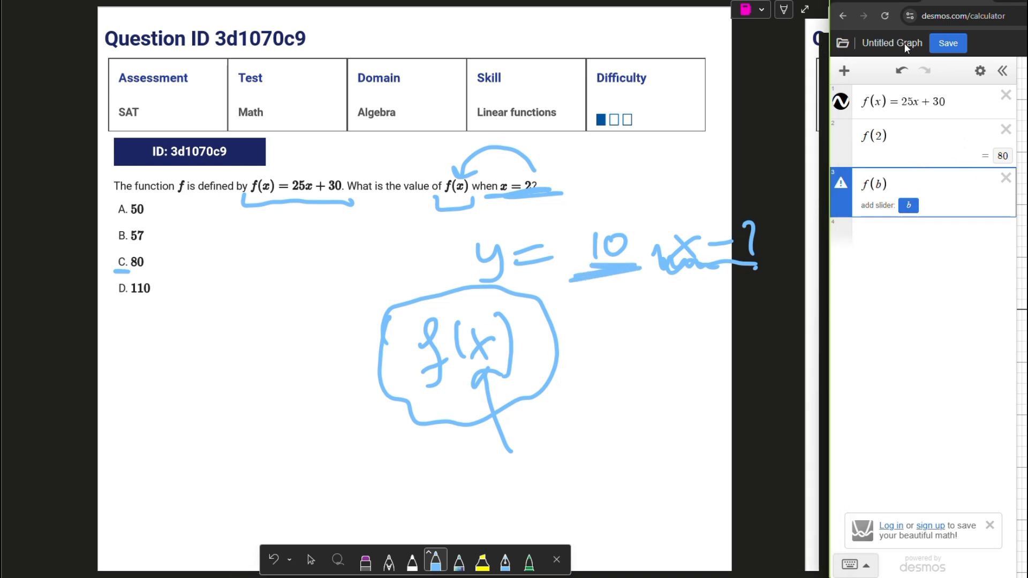
type("=10")
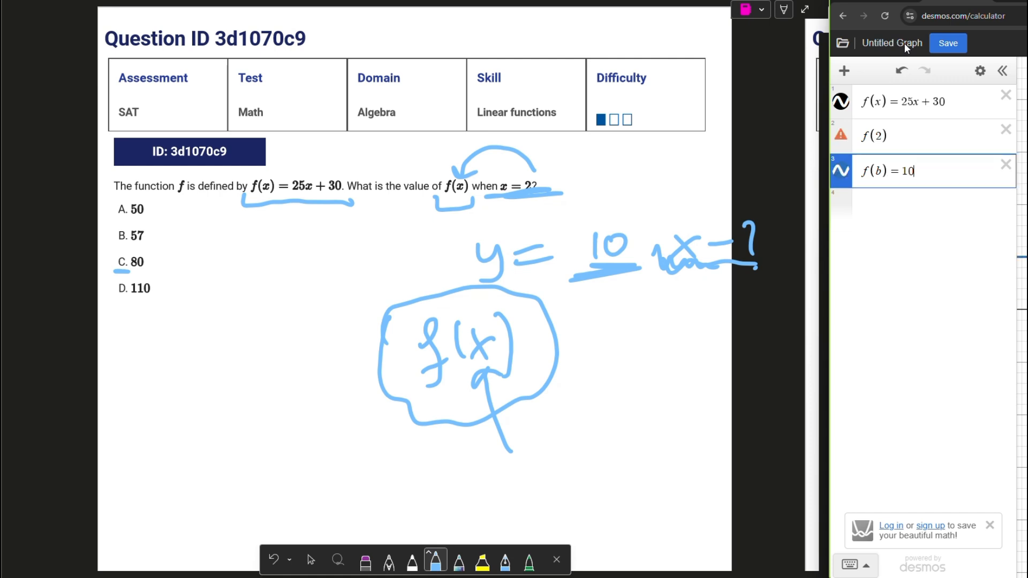
double_click(884, 170)
left_click(938, 169)
left_click(879, 174)
left_click(900, 202)
left_click(934, 174)
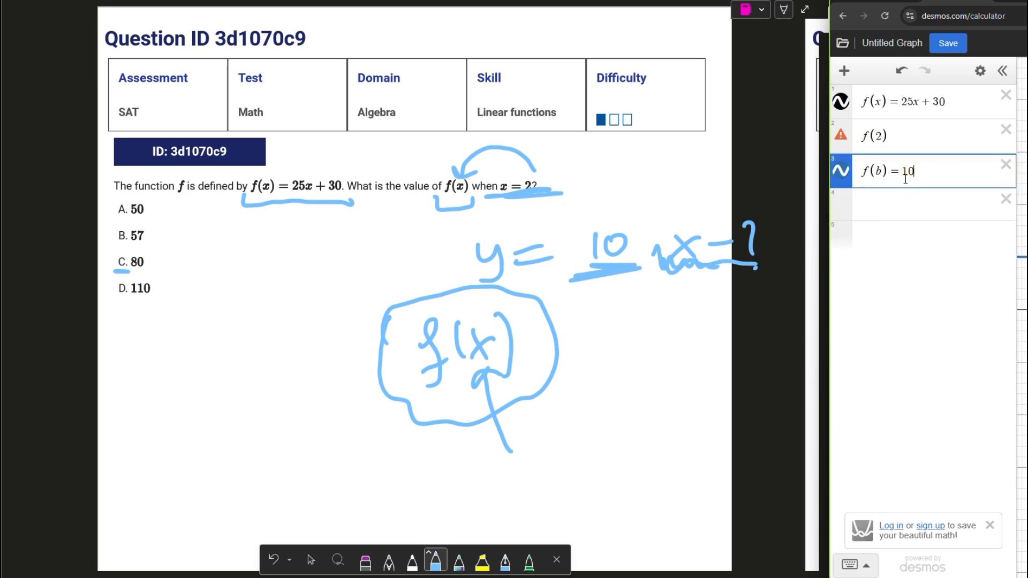
- Turn the third expression into the regression f(b) ~ 10 and highlight its fitted value for b
left_click_drag(902, 172, 888, 173)
type("~")
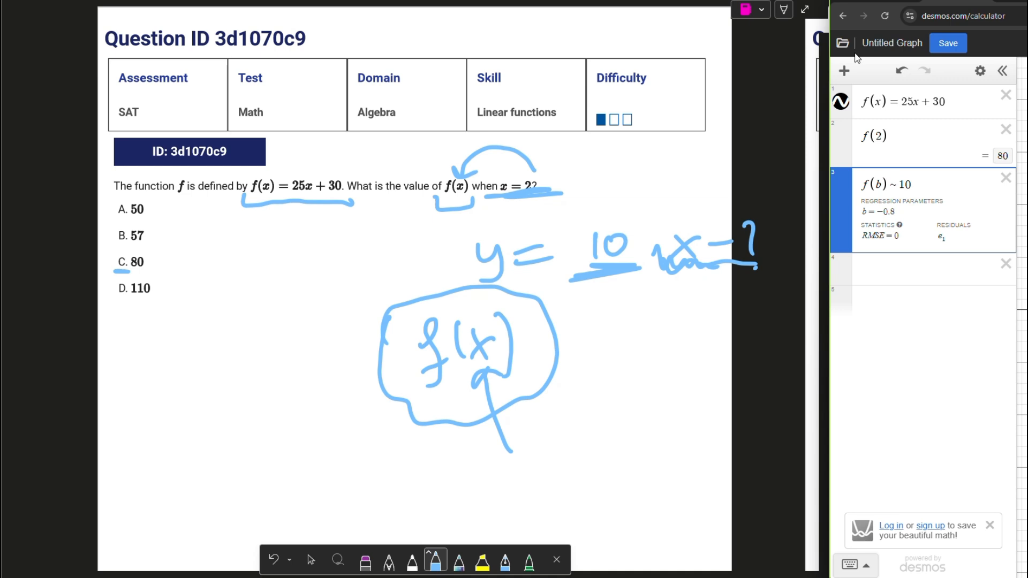
double_click(880, 184)
left_click_drag(892, 186, 901, 185)
left_click_drag(902, 212, 863, 223)
left_click(501, 2)
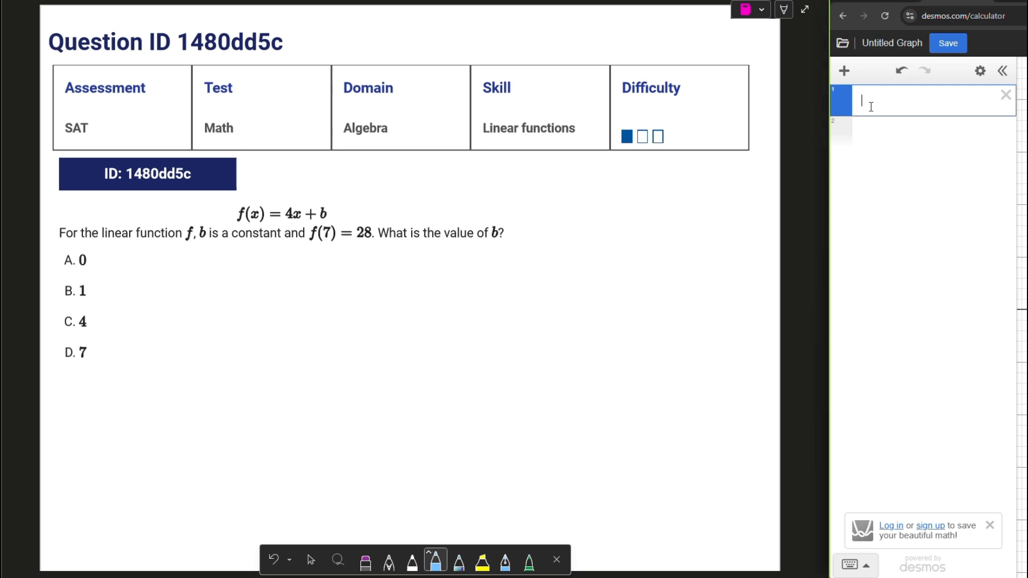
- Enter f(x) = 4x + b as the first expression and mark f(7) and 28 in the question text
type("f(x) = ")
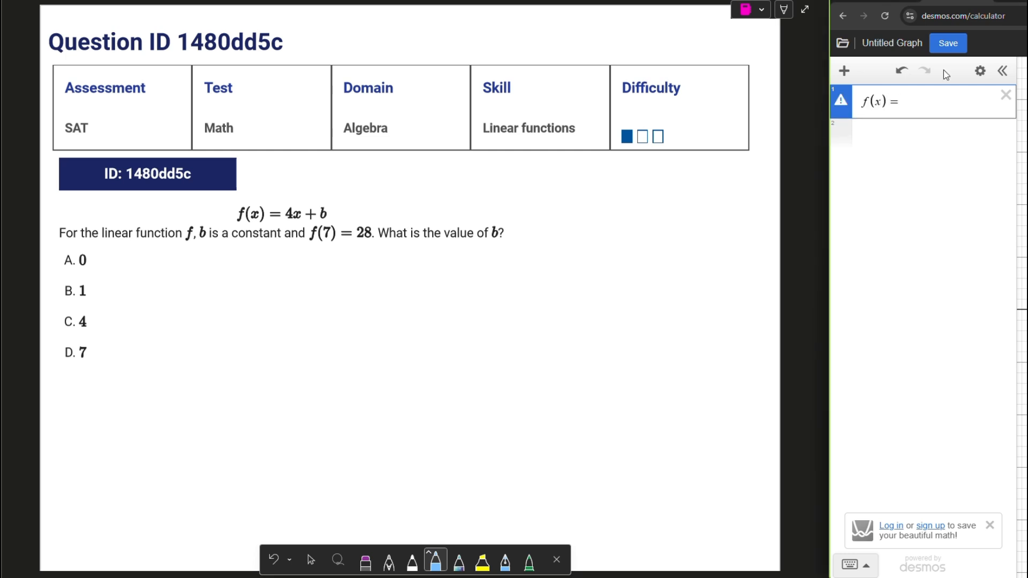
type("4x + b")
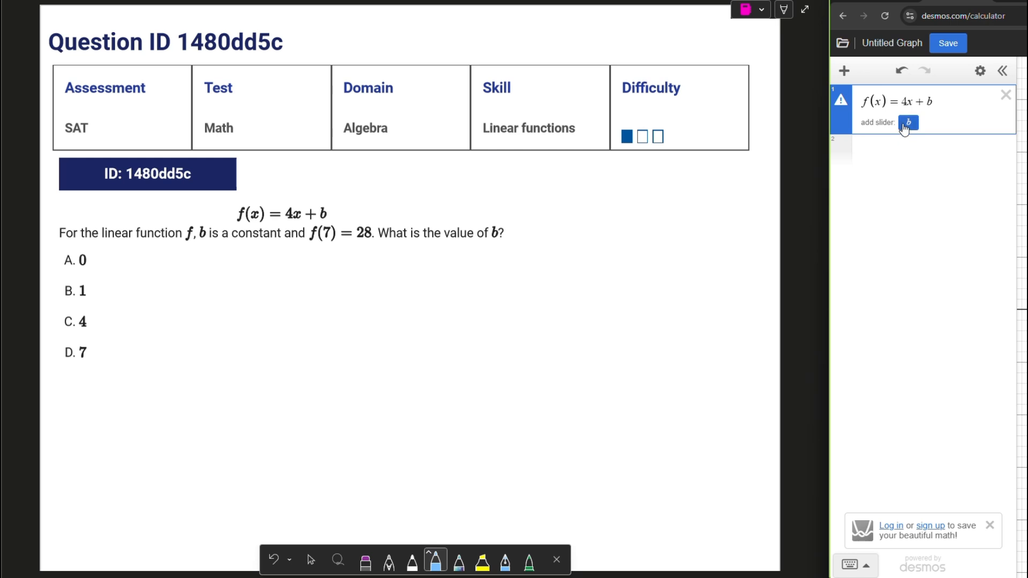
key("Return")
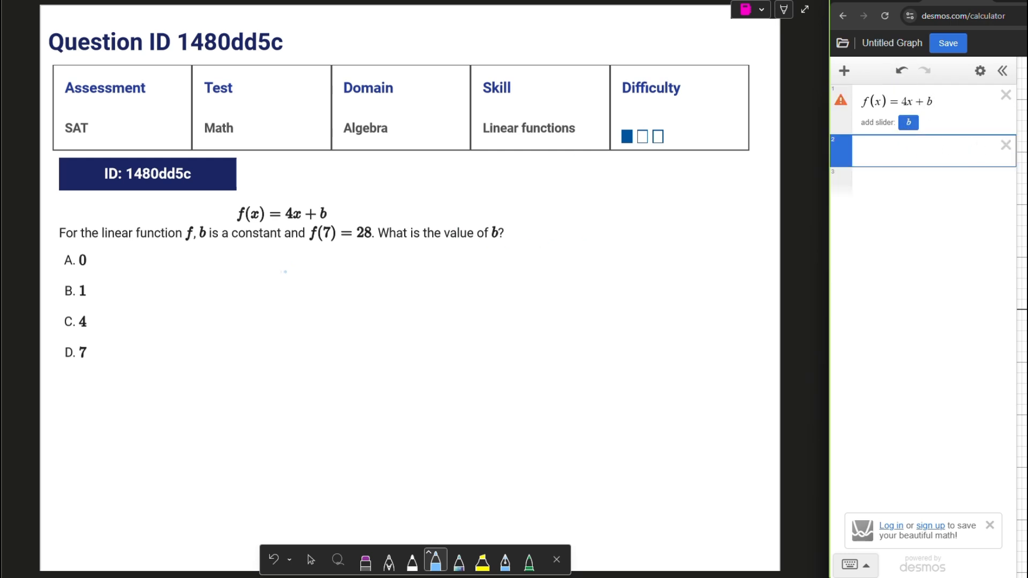
mouse_move(296, 238)
left_mouse_down()
mouse_move(300, 247)
mouse_move(335, 244)
left_mouse_up()
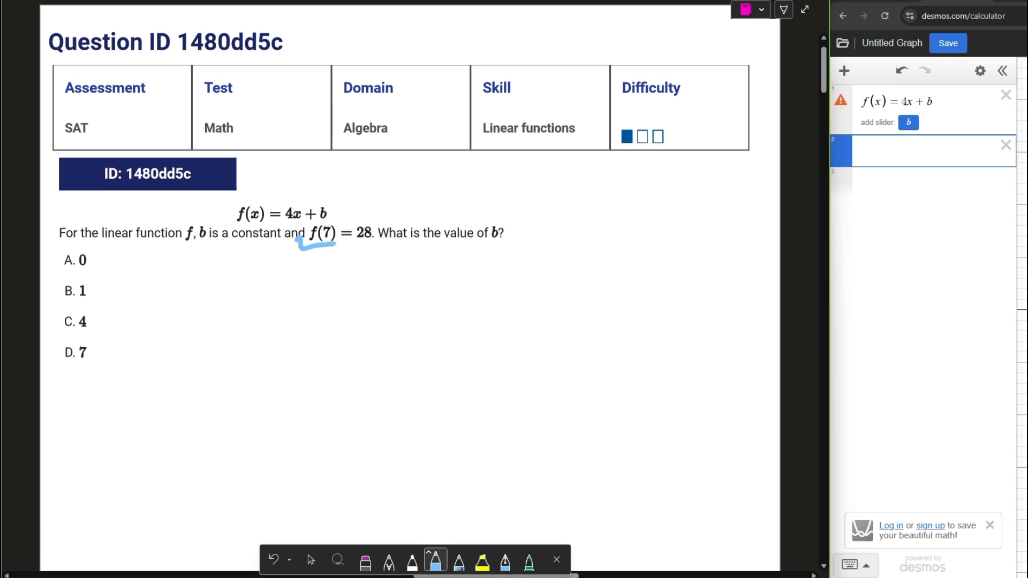
mouse_move(366, 203)
left_mouse_down()
mouse_move(332, 224)
mouse_move(335, 235)
mouse_move(360, 241)
mouse_move(356, 252)
mouse_move(369, 244)
left_mouse_up()
- Enter f(7) = 28 on the second expression line
left_click(882, 157)
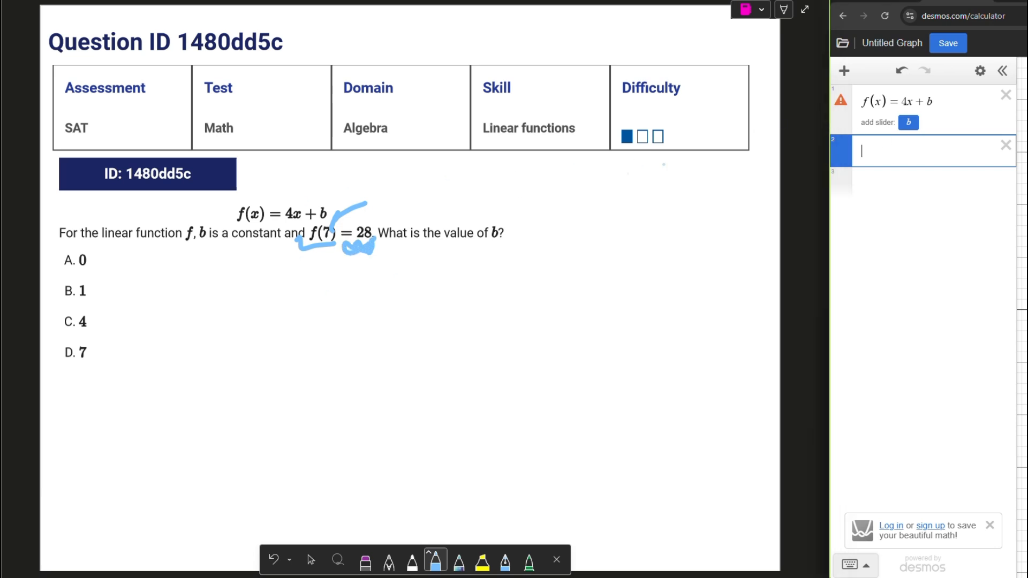
left_click(928, 102)
left_click(914, 143)
type("f(")
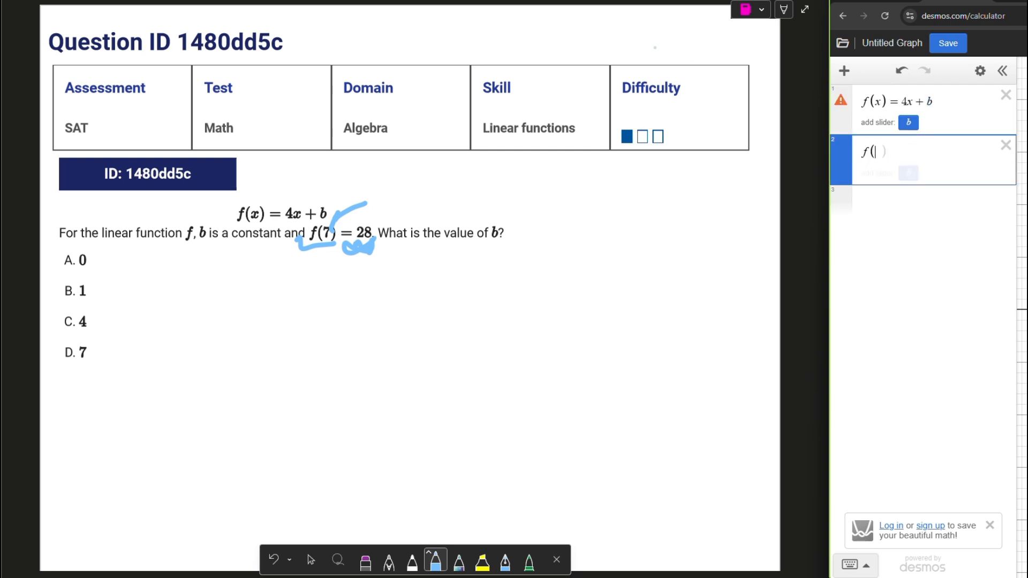
type("7) = 28")
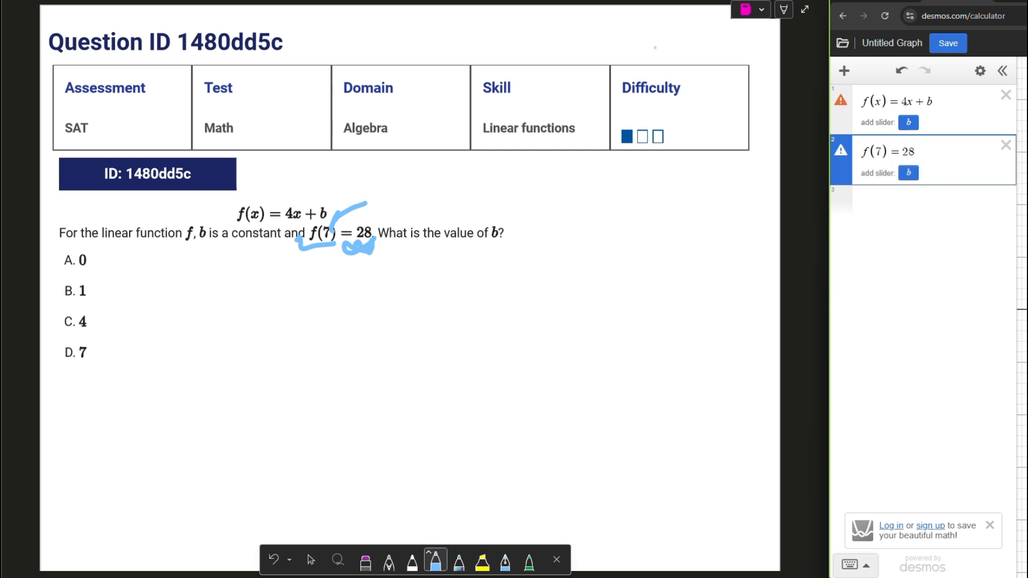
- Replace the equals sign in the second expression with a tilde so it reads f(7) ~ 28
key("Left")
key("Left")
double_click(929, 102)
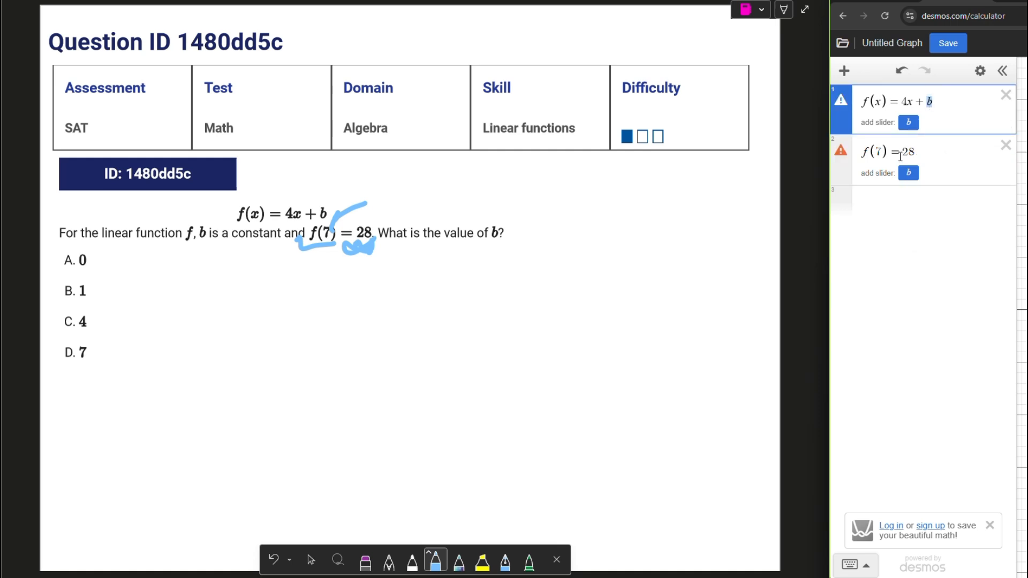
left_click(900, 155)
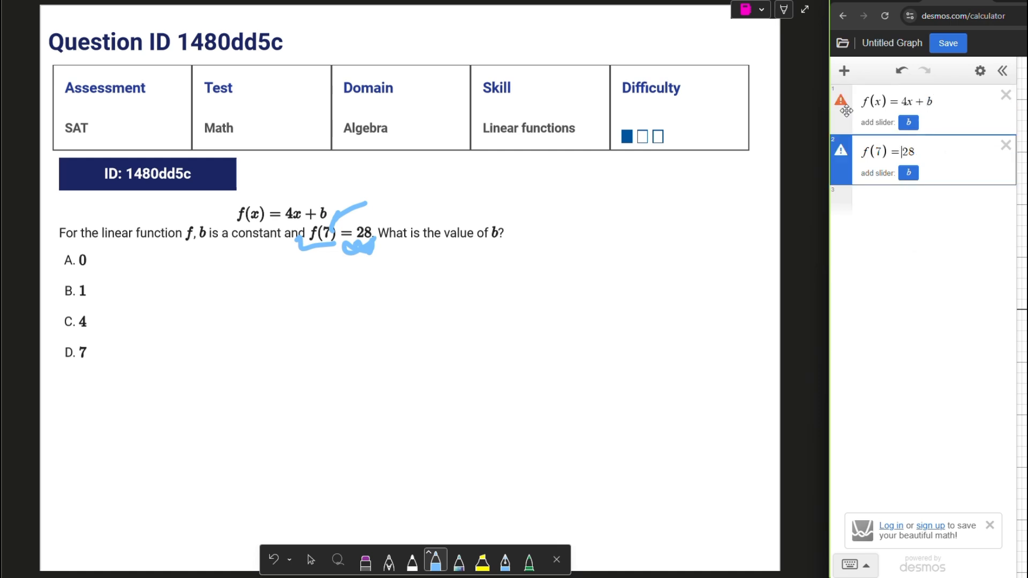
key("BackSpace")
type("~")
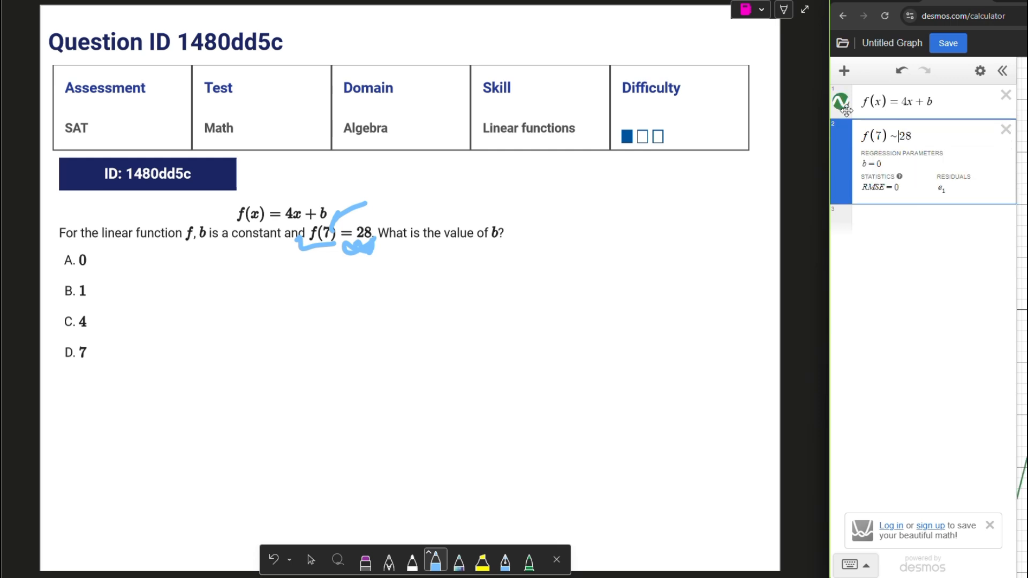
- Circle answer choice A, erase the stray stroke beside the page and switch back to the blue pen
left_click(902, 163)
left_click_drag(2, 320, 33, 320)
left_click_drag(81, 272, 83, 255)
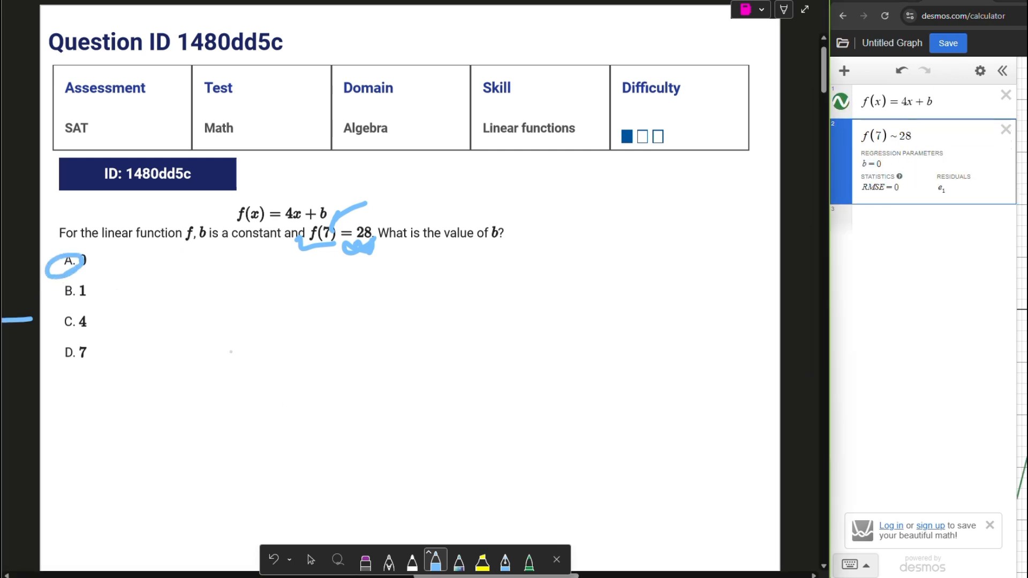
left_click(365, 560)
left_click(19, 320)
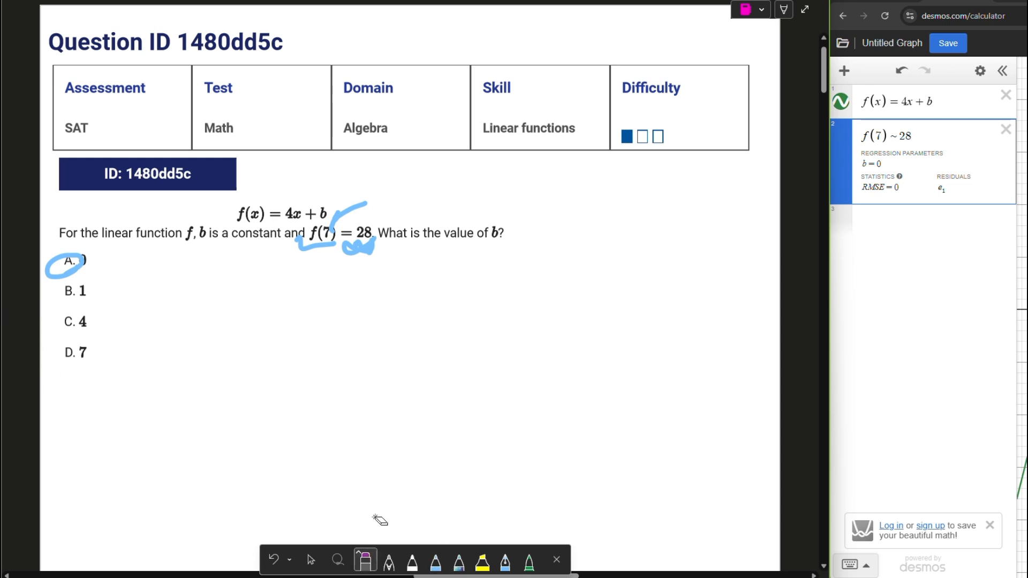
left_click(434, 560)
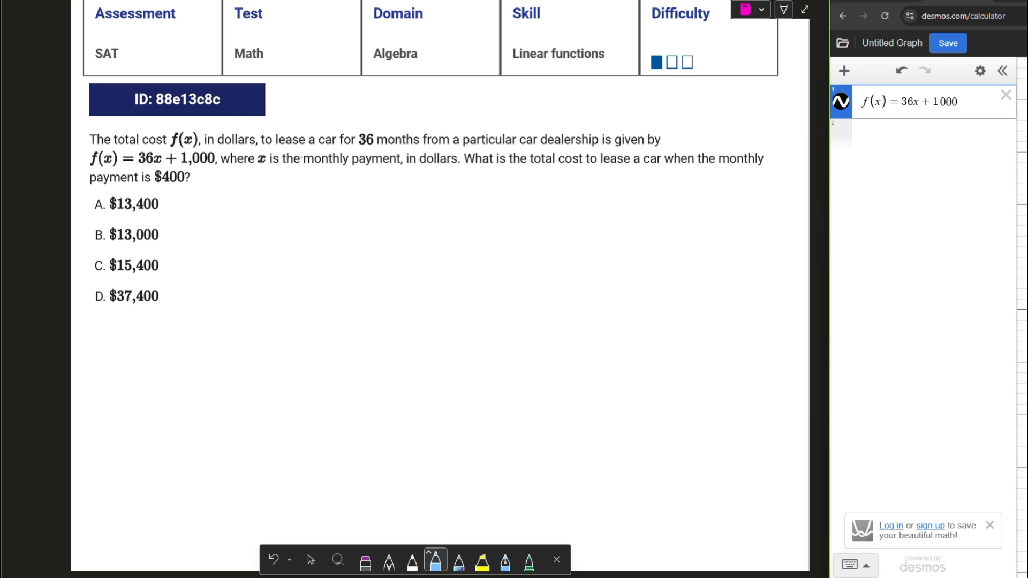
- Underline "x", "monthly payment", "total" and "monthly" in the car lease question
left_click_drag(241, 170, 394, 170)
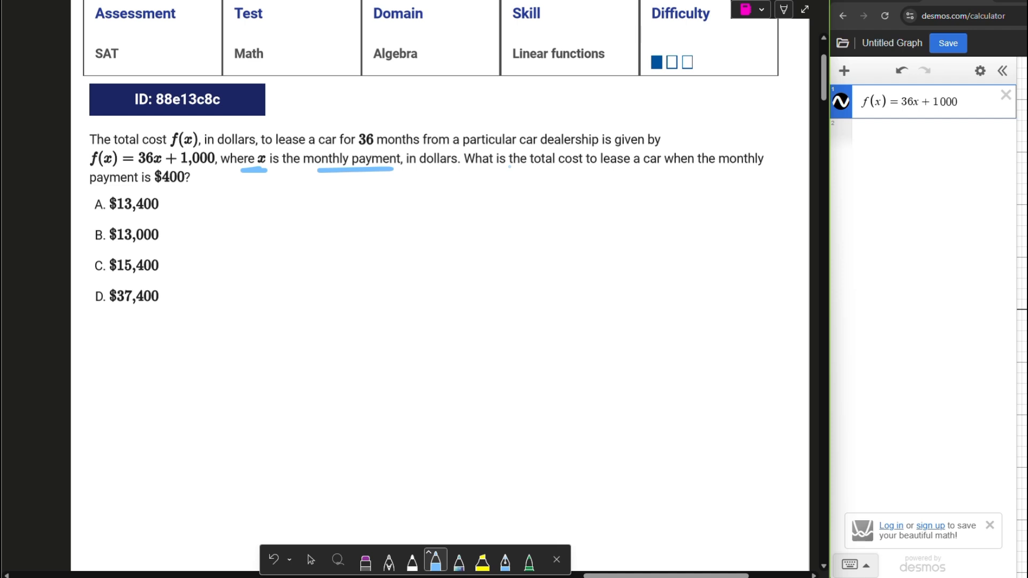
left_click_drag(520, 171, 561, 172)
left_click_drag(719, 171, 746, 173)
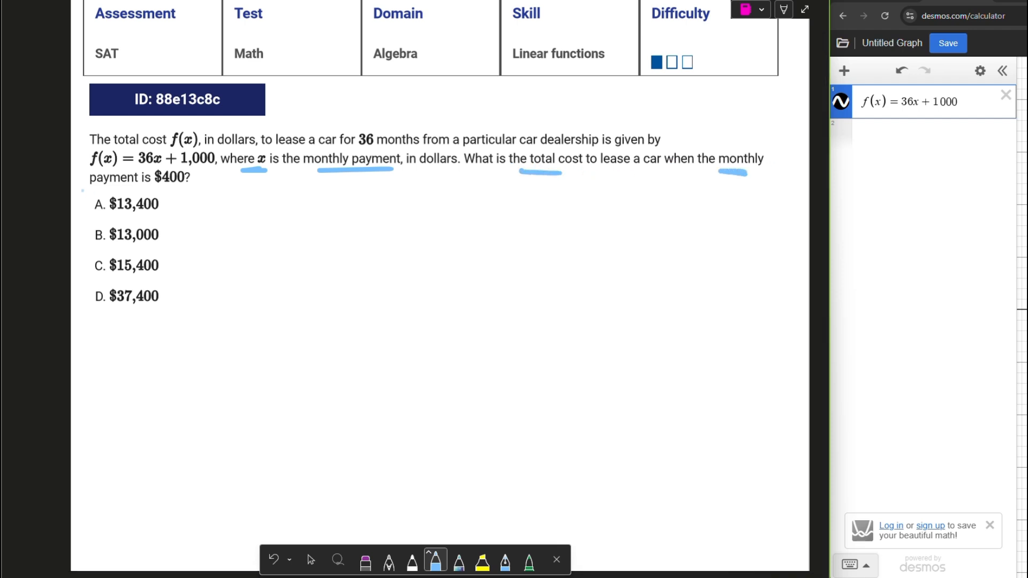
- Underline "payment" and $400, point an arrow labelled x at $400, and handwrite a y beside it
mouse_move(89, 189)
left_mouse_down()
mouse_move(190, 188)
mouse_move(158, 185)
mouse_move(217, 233)
mouse_move(217, 196)
left_mouse_up()
mouse_move(233, 237)
left_mouse_down()
mouse_move(246, 262)
mouse_move(256, 242)
left_mouse_up()
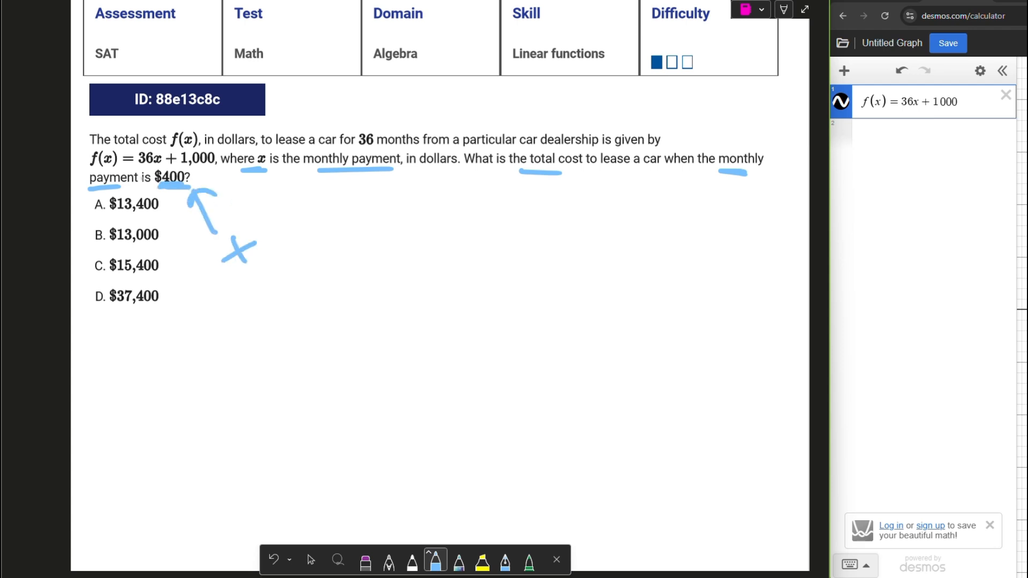
mouse_move(387, 217)
left_mouse_down()
mouse_move(396, 235)
mouse_move(385, 267)
left_mouse_up()
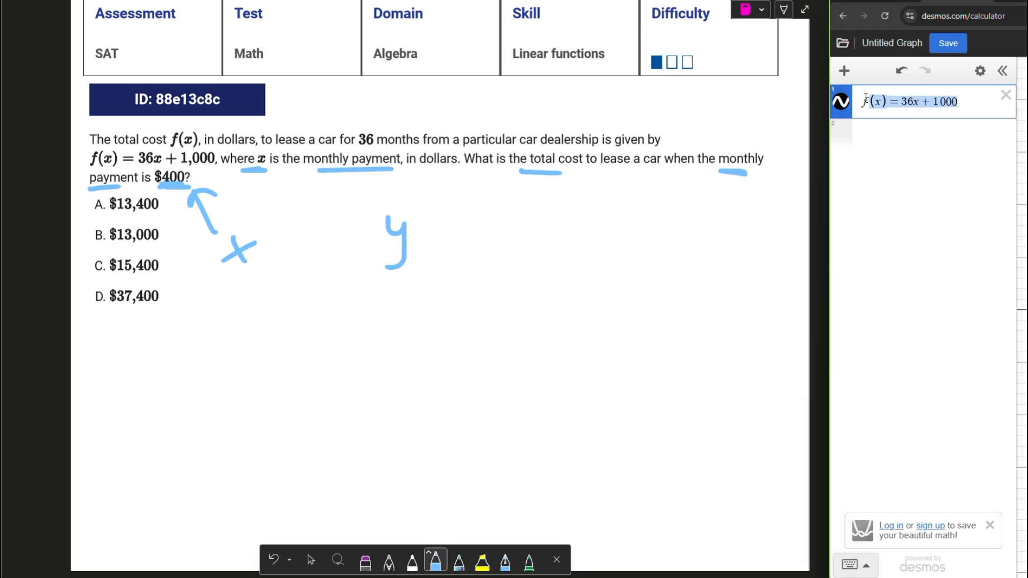
- Evaluate f(400) on the second expression line and underline answer choice C
left_click(860, 132)
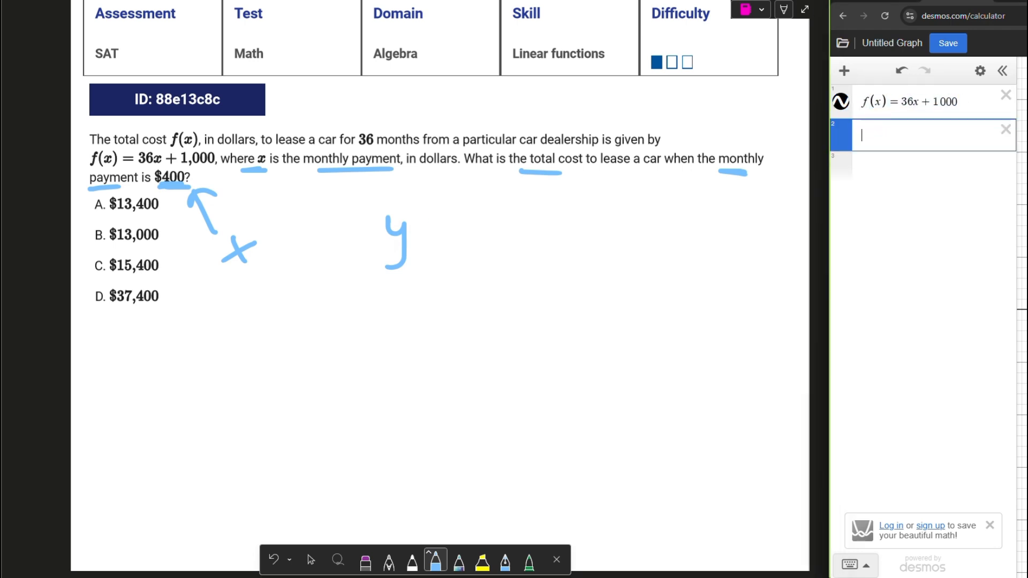
mouse_move(784, 0)
type("f(4")
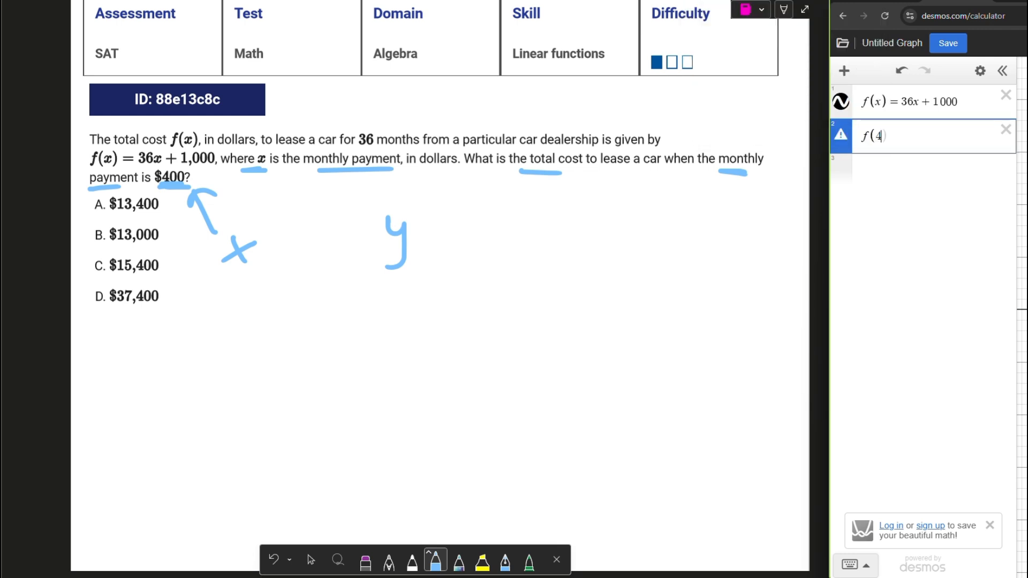
type("00")
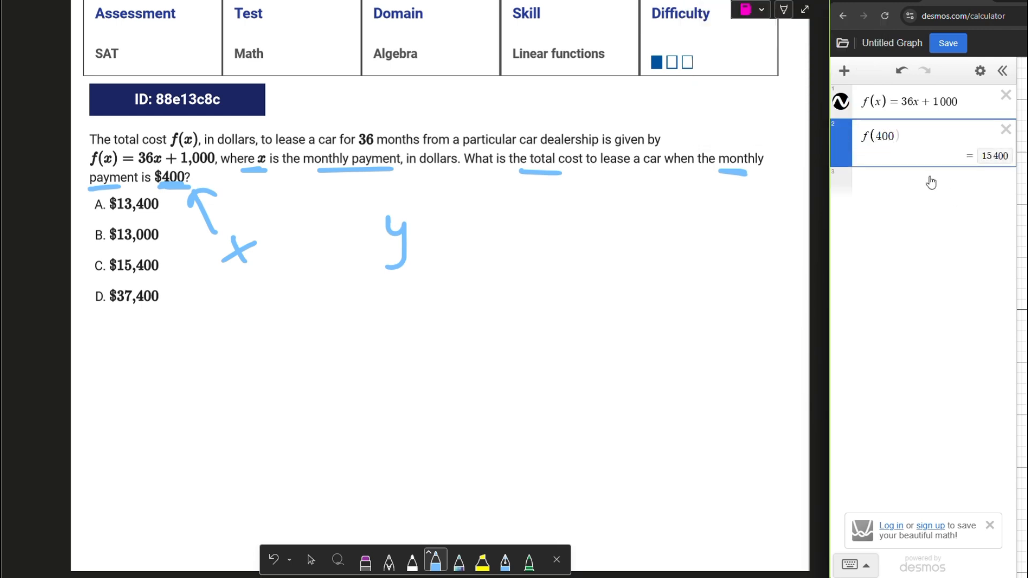
mouse_move(91, 276)
left_mouse_down()
mouse_move(87, 262)
mouse_move(106, 272)
left_mouse_up()
left_click(503, 4)
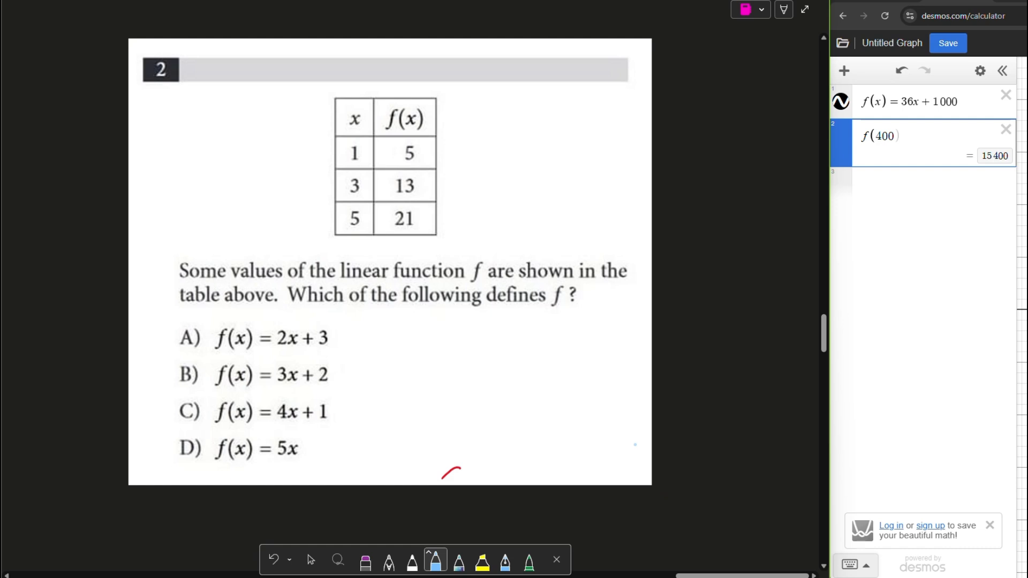
- Delete both expressions and add an empty table to the expression list
left_click(1005, 95)
left_click(1005, 95)
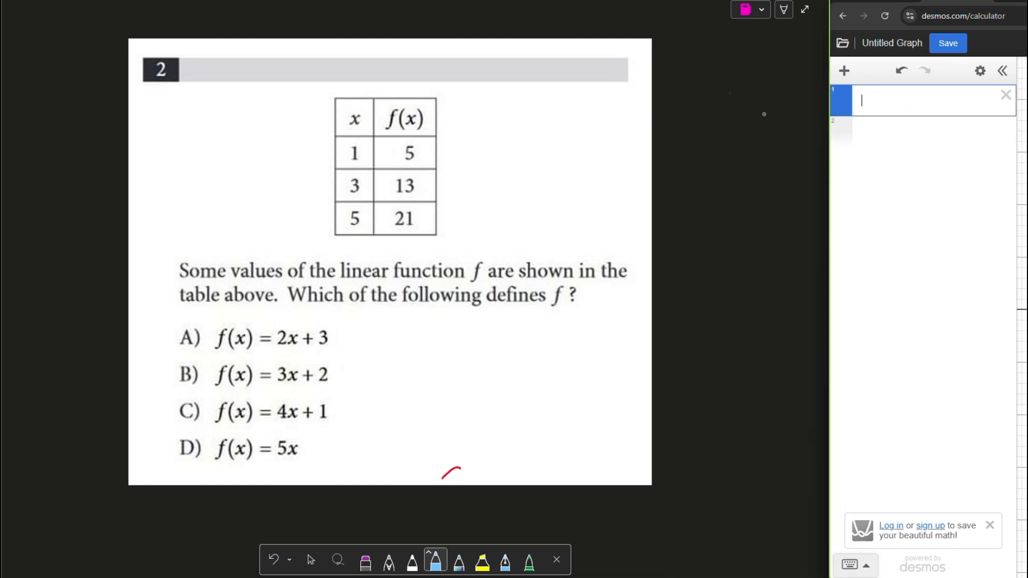
left_click(844, 71)
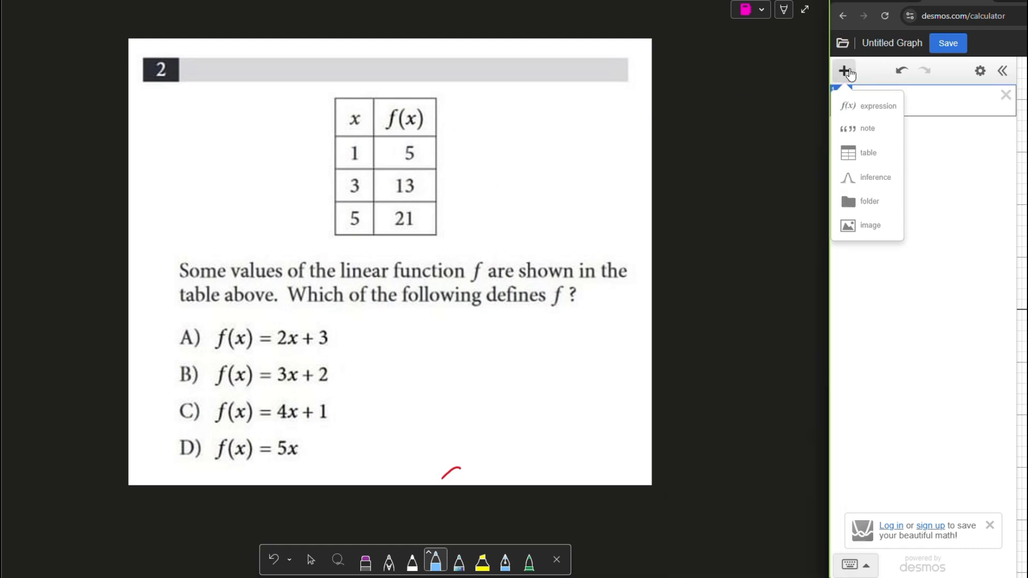
left_click(882, 156)
- Fill the table with the points (1, 5), (3, 13) and (5, 21)
type("1")
key("Tab")
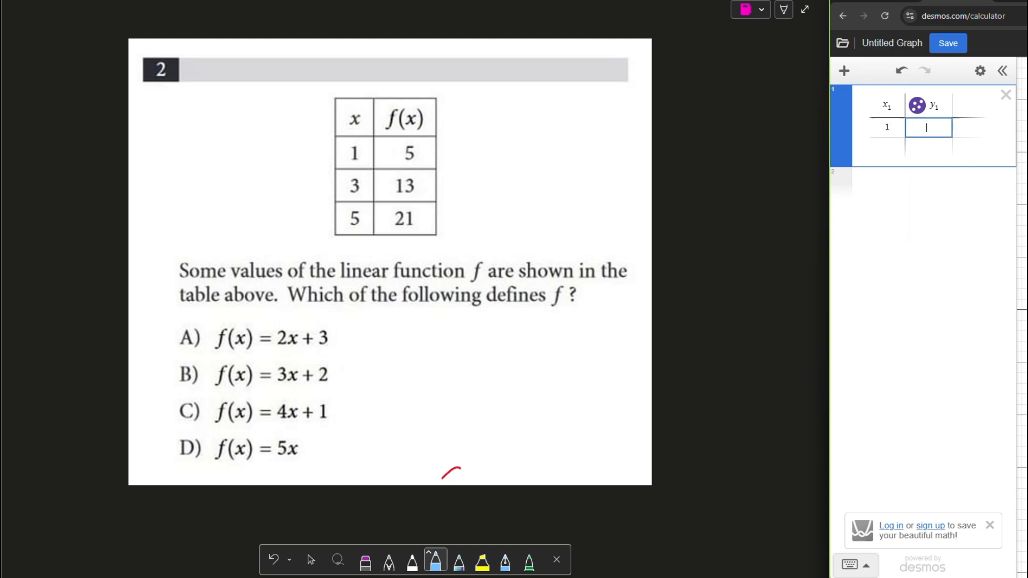
type("5")
key("Return")
type("3")
key("Tab")
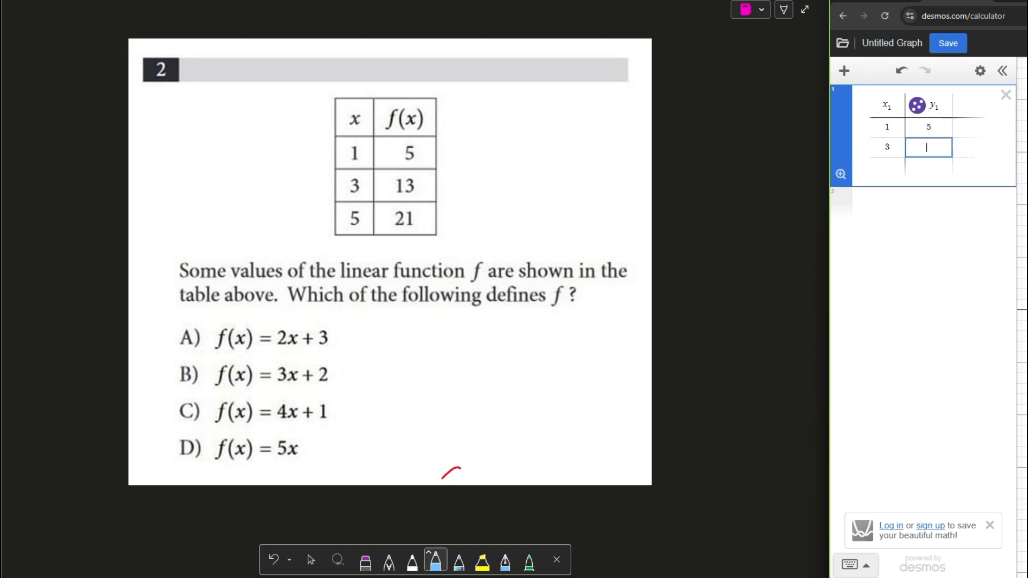
type("13")
key("Return")
key("Left")
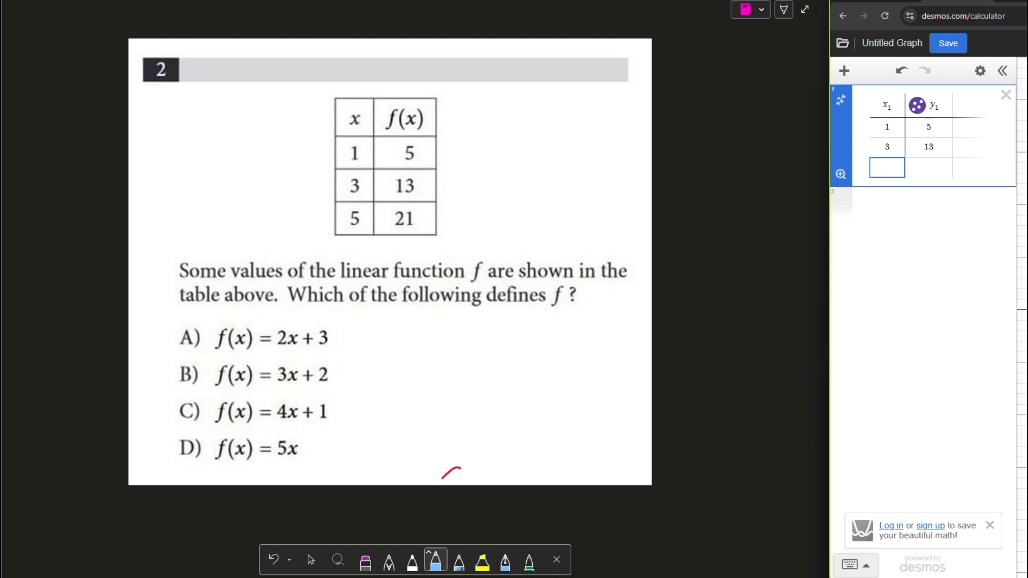
type("5")
key("Tab")
type("21")
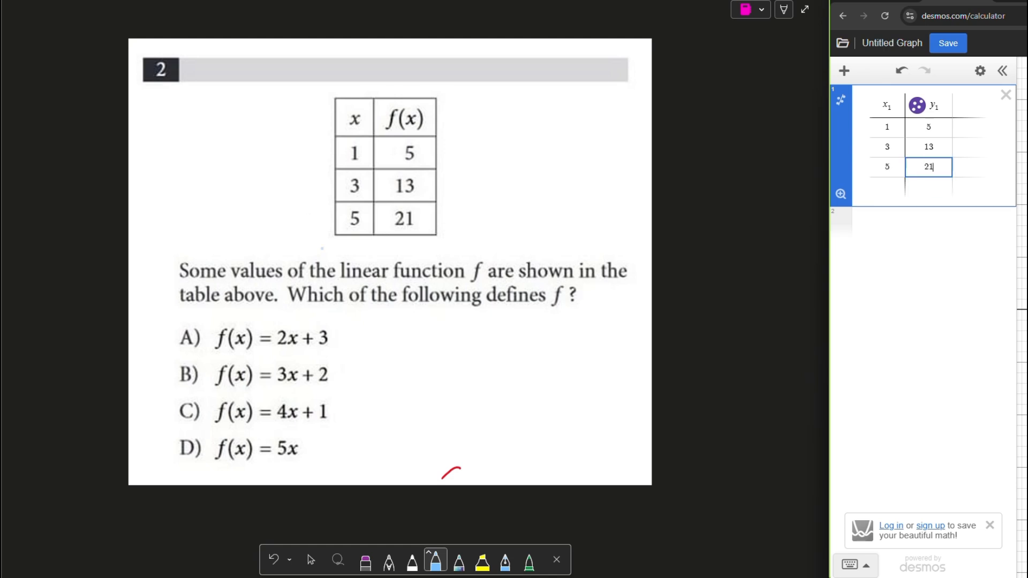
- Underline "linear" in the question, add a linear regression to the table and highlight its equation
left_click_drag(334, 286, 389, 279)
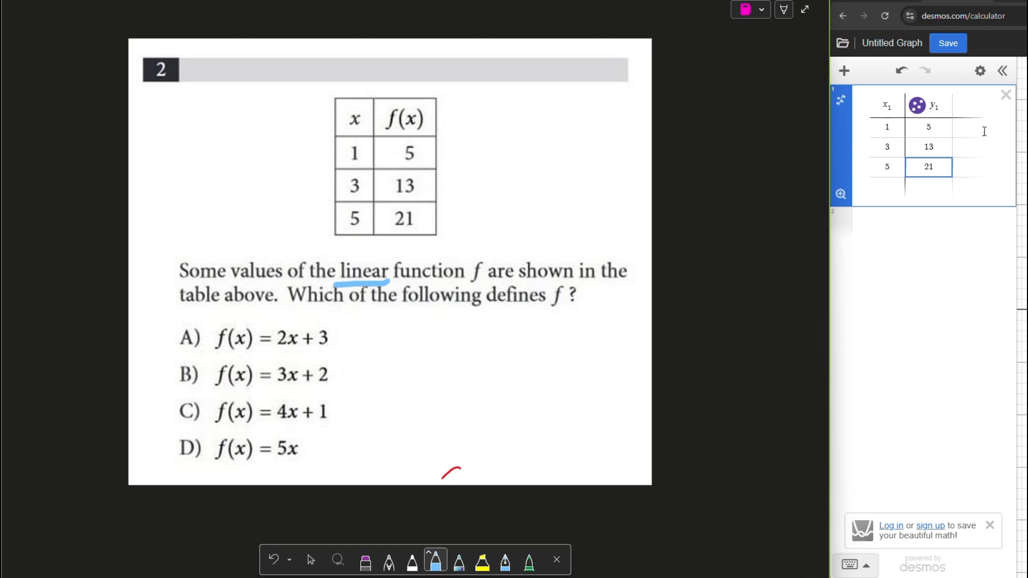
double_click(943, 147)
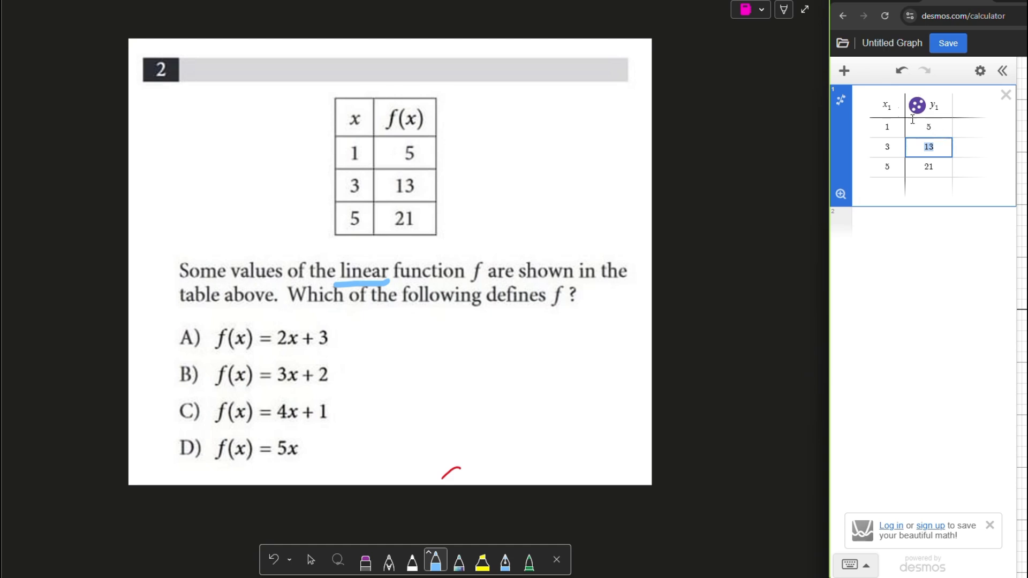
left_click(841, 105)
left_click(841, 105)
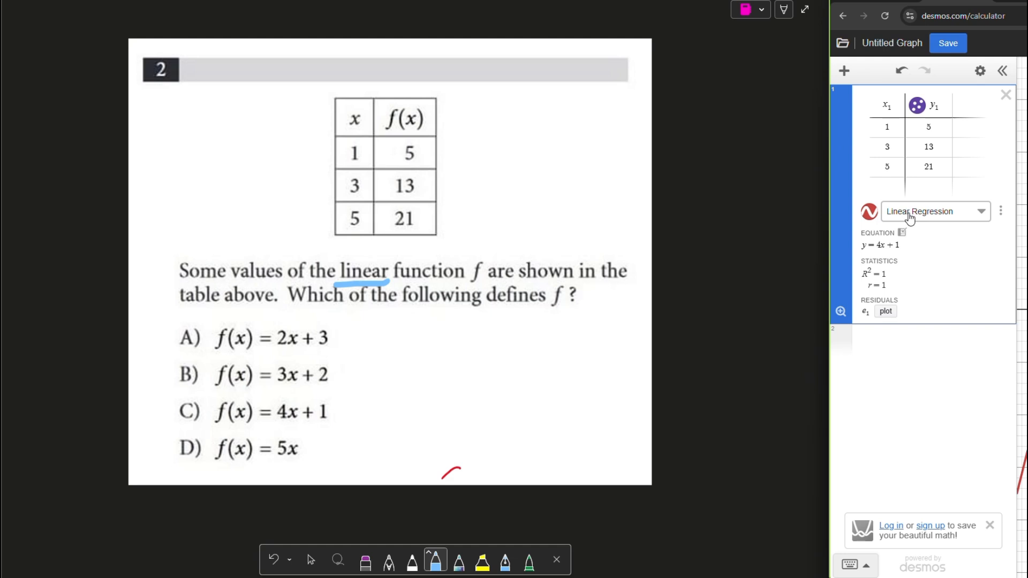
left_click_drag(900, 246, 860, 236)
- Handwrite y = mx + b beside the question's table and circle answer choice C
left_click_drag(498, 119, 508, 157)
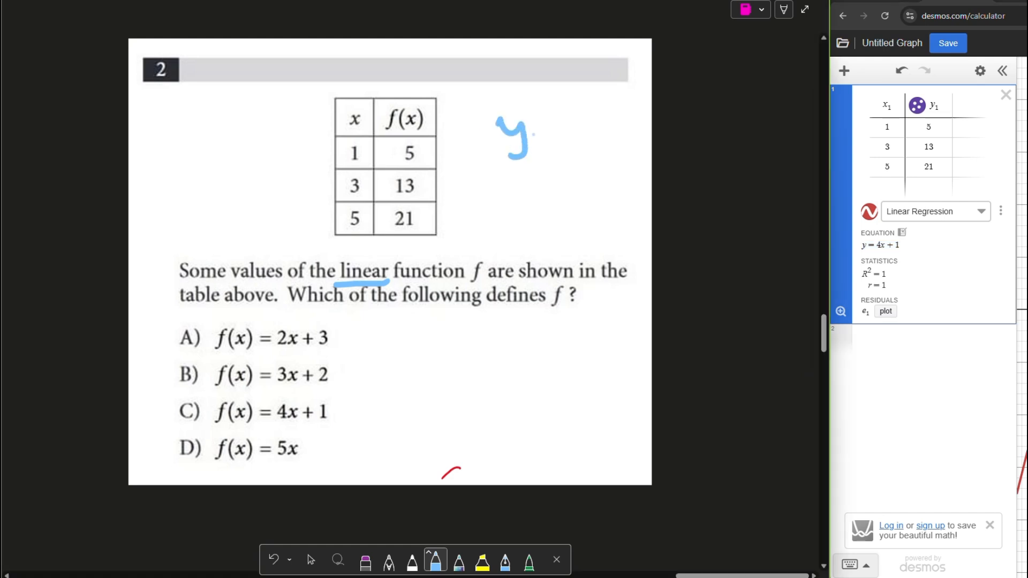
left_click_drag(541, 127, 567, 125)
mouse_move(542, 141)
left_mouse_down()
mouse_move(605, 120)
mouse_move(670, 152)
left_mouse_up()
mouse_move(640, 143)
left_mouse_down()
mouse_move(676, 130)
mouse_move(717, 134)
left_mouse_up()
left_click_drag(701, 124, 700, 159)
left_click_drag(746, 100, 735, 147)
left_click_drag(860, 245, 901, 245)
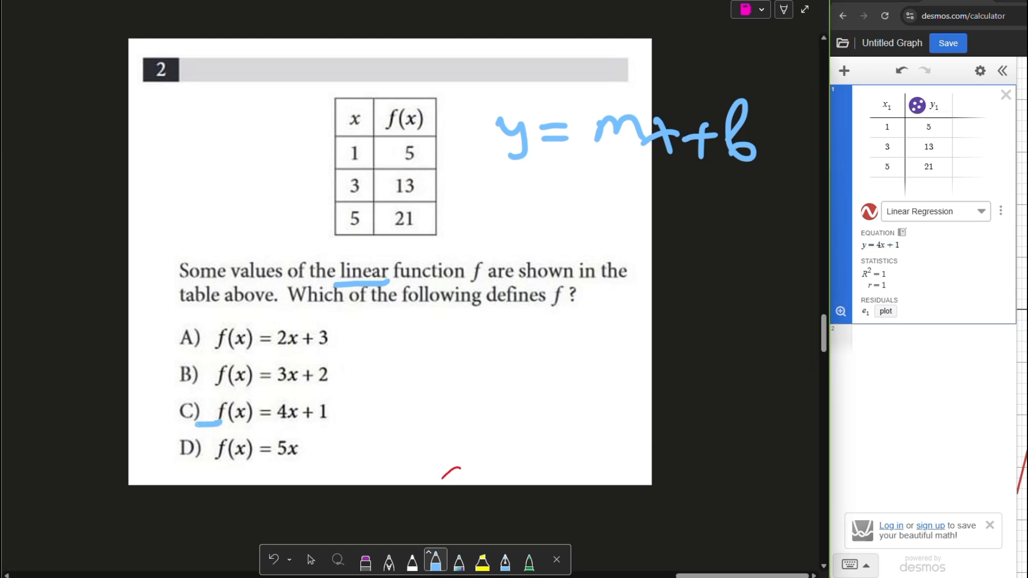
left_click_drag(207, 406, 220, 428)
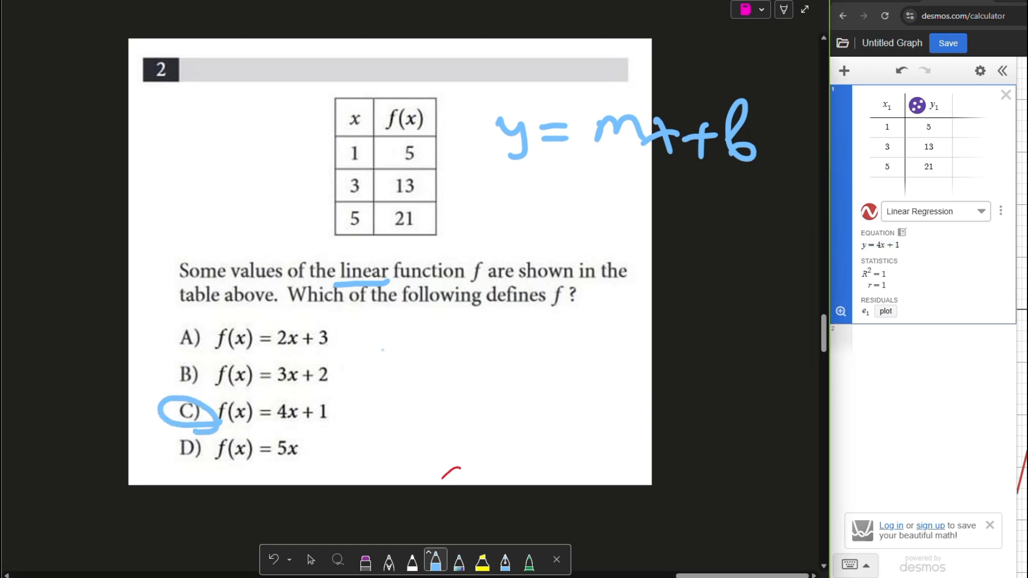
- Remove the linear regression from the table and start an empty expression below it
left_click(1001, 210)
left_click(949, 303)
left_click(916, 225)
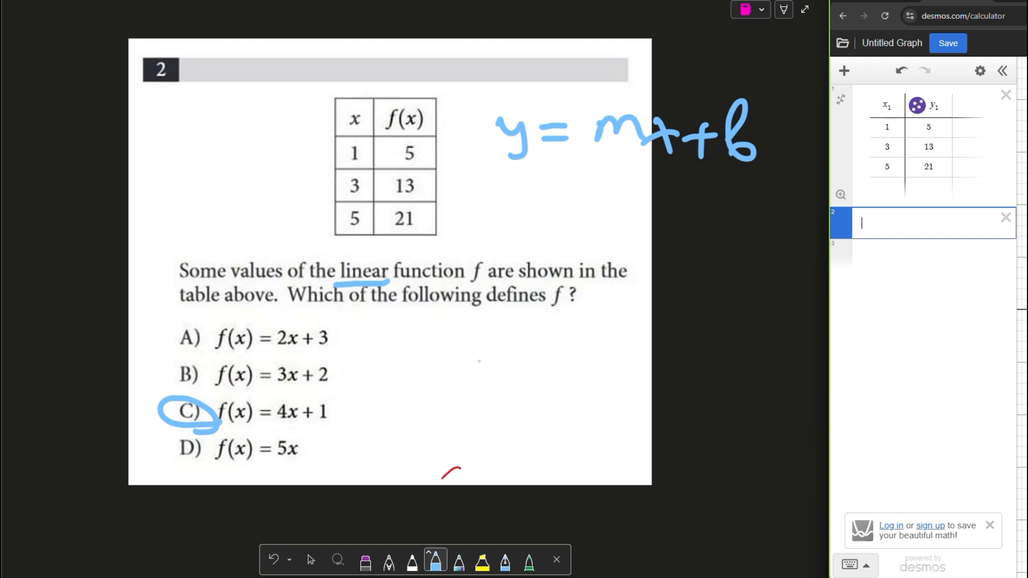
- Handwrite a tilde and the substitutions x → x1 and y → y1 beside the answer choices
left_click_drag(475, 364, 530, 351)
key("BackSpace")
mouse_move(492, 410)
left_mouse_down()
mouse_move(507, 435)
mouse_move(482, 438)
left_mouse_up()
mouse_move(546, 426)
left_mouse_down()
mouse_move(640, 412)
mouse_move(632, 426)
mouse_move(679, 427)
left_mouse_up()
left_click_drag(686, 404, 657, 426)
left_click_drag(697, 406, 697, 428)
mouse_move(492, 466)
left_mouse_down()
mouse_move(501, 480)
mouse_move(492, 512)
left_mouse_up()
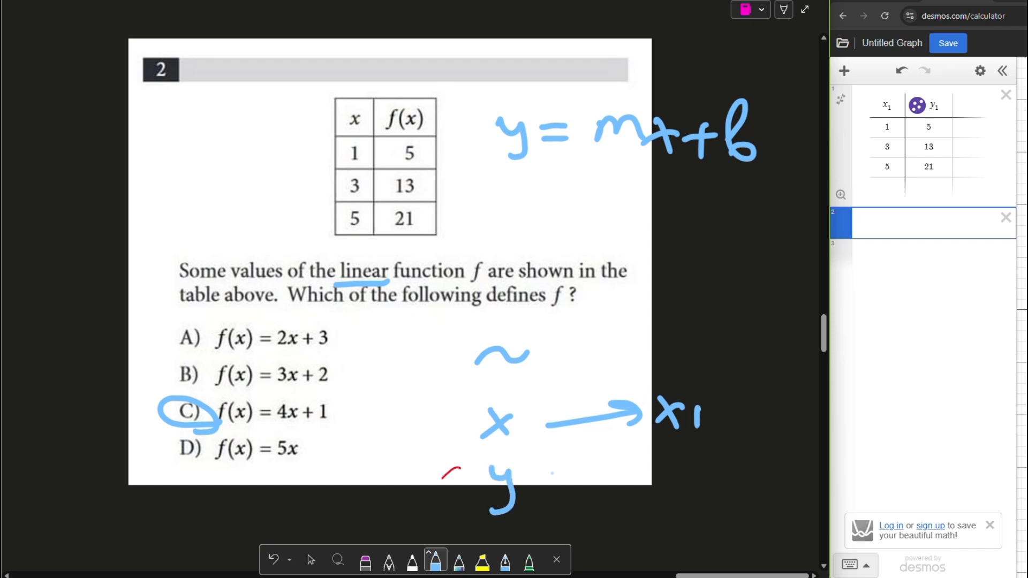
mouse_move(546, 474)
left_mouse_down()
mouse_move(642, 462)
mouse_move(641, 476)
left_mouse_up()
mouse_move(673, 458)
left_mouse_down()
mouse_move(690, 482)
mouse_move(662, 462)
mouse_move(666, 504)
left_mouse_up()
left_click_drag(704, 464, 705, 486)
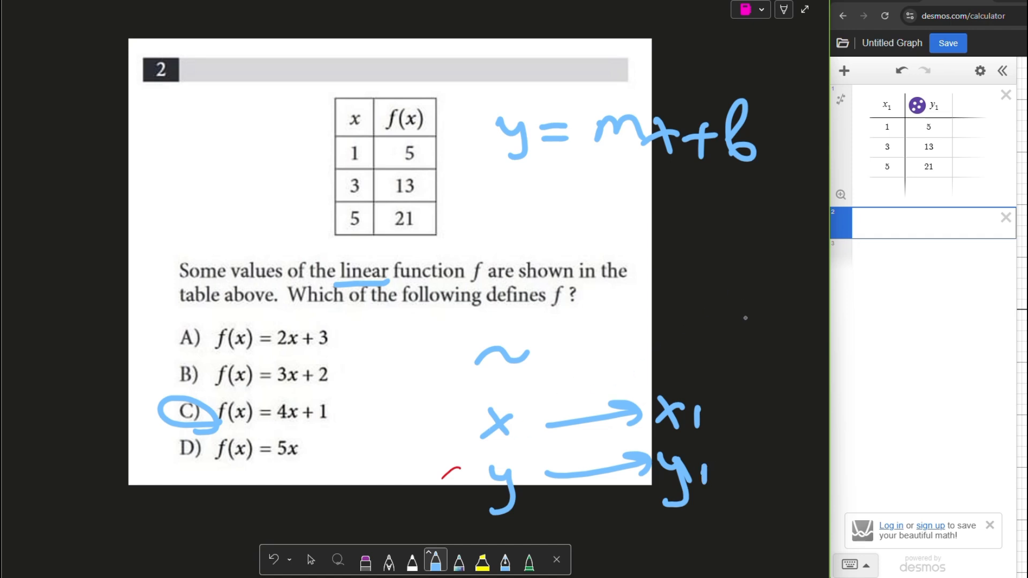
- Draw an arrow pointing to the handwritten x1 and write "b(" at the arrow's tail
mouse_move(742, 341)
left_mouse_down()
mouse_move(702, 390)
mouse_move(724, 389)
left_mouse_up()
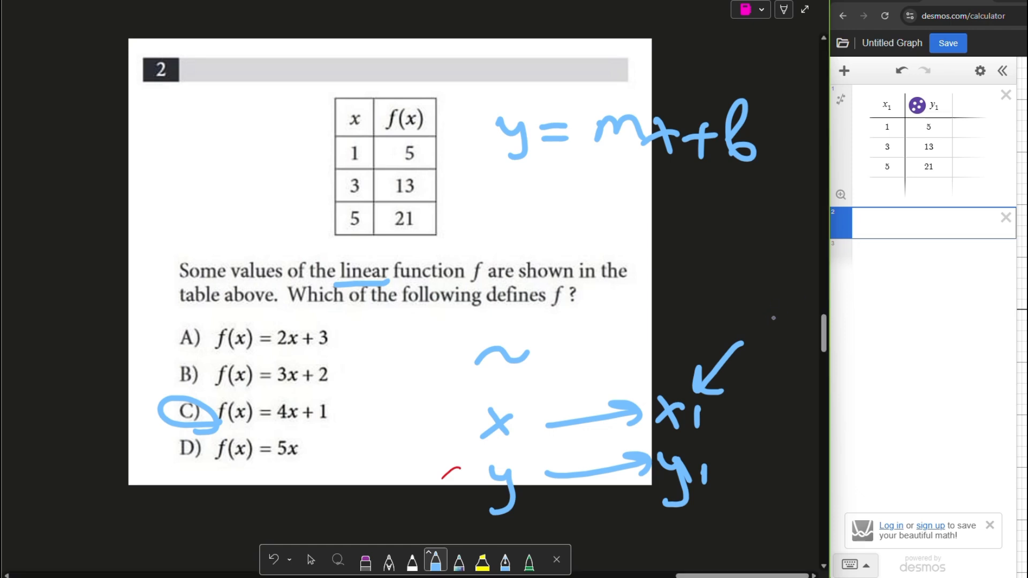
left_click_drag(749, 314, 750, 336)
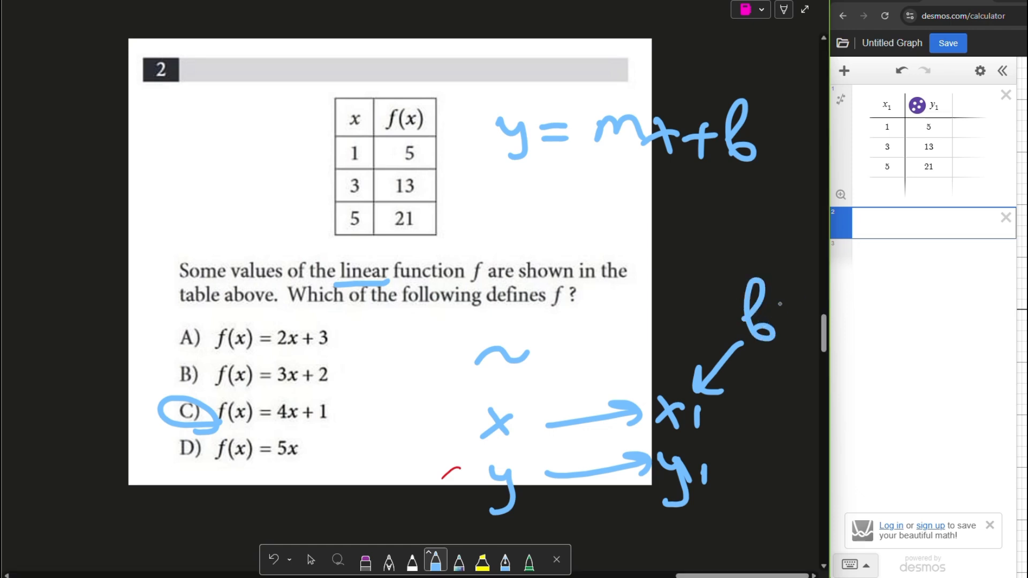
mouse_move(783, 262)
left_mouse_down()
mouse_move(774, 276)
mouse_move(797, 292)
left_mouse_up()
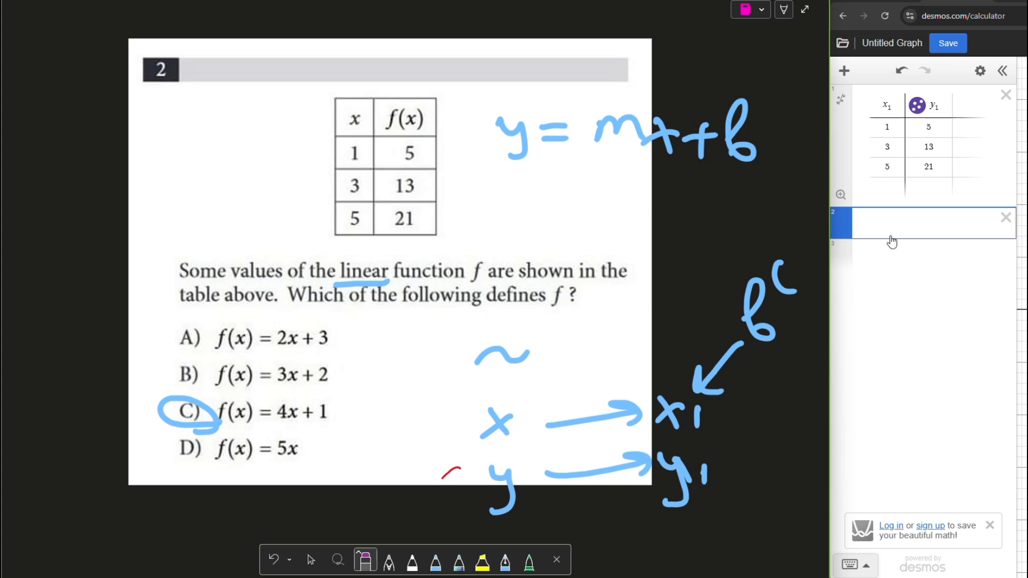
- Highlight the handwritten tilde, x and y in yellow
left_click(482, 560)
mouse_move(478, 433)
left_mouse_down()
mouse_move(504, 403)
mouse_move(515, 449)
left_mouse_up()
mouse_move(489, 495)
left_mouse_down()
mouse_move(517, 489)
mouse_move(524, 466)
left_mouse_up()
mouse_move(530, 354)
left_mouse_down()
mouse_move(442, 386)
mouse_move(562, 332)
mouse_move(449, 359)
left_mouse_up()
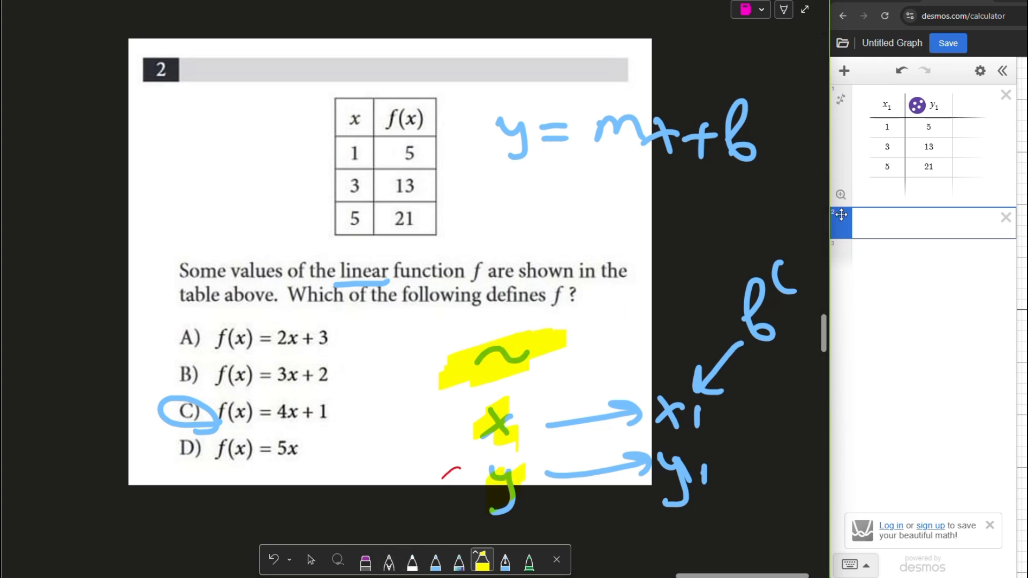
- Enter the regression y1 ~ mx1 + b in the expression below the table
left_click(435, 562)
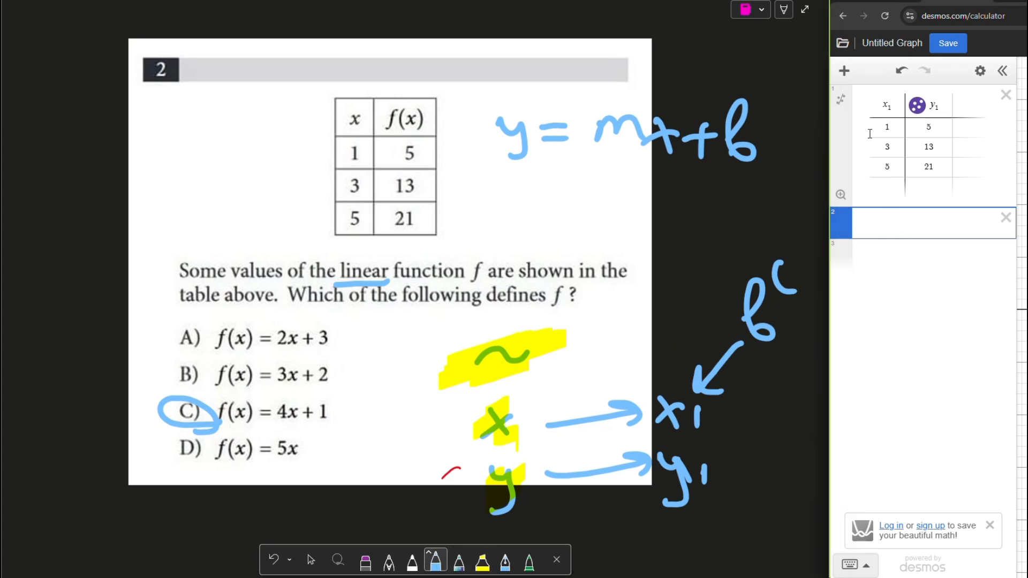
type("y1")
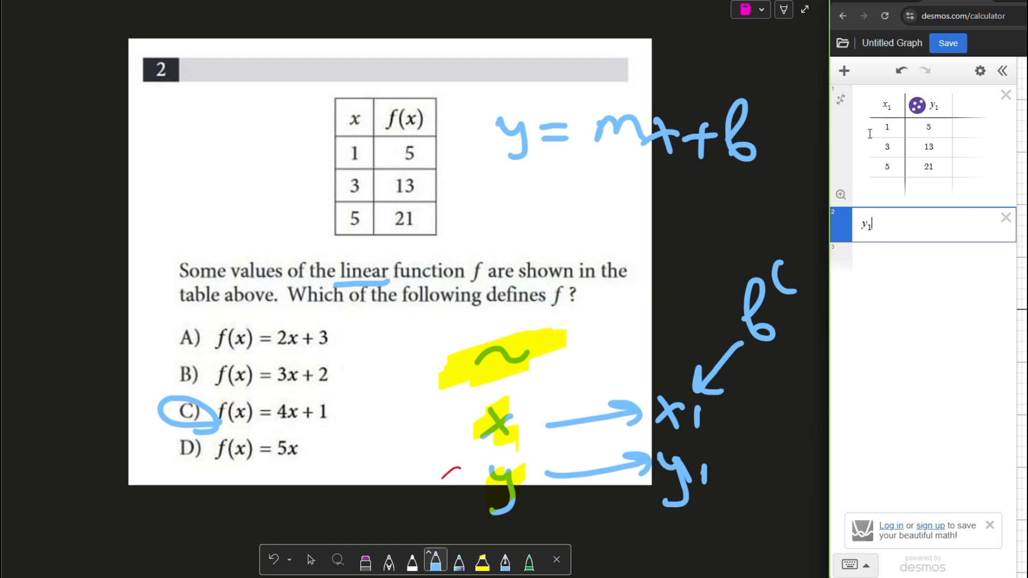
type("~mxc")
key("BackSpace")
type("1+b")
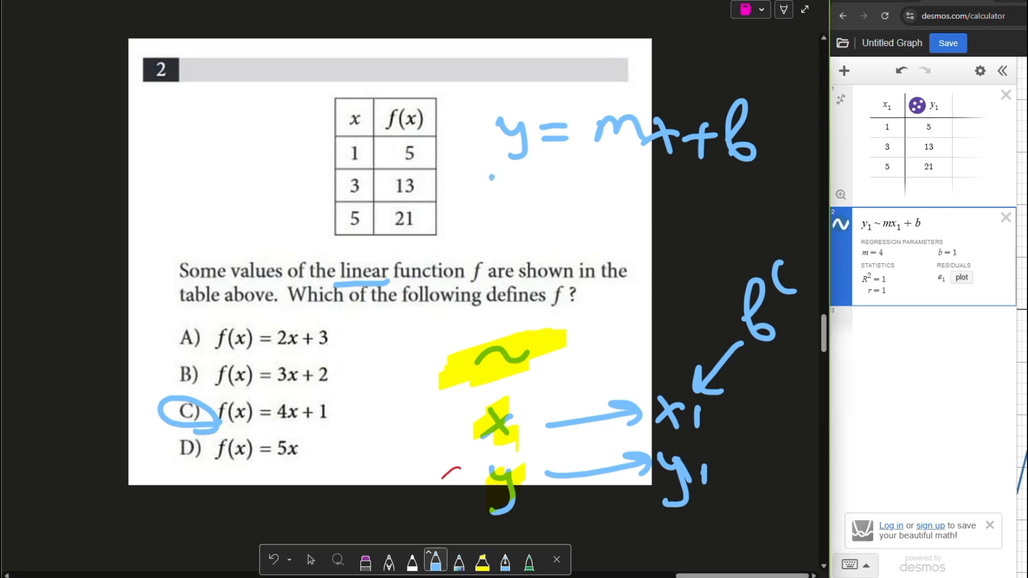
- Box the handwritten y = mx + b with an arrow to "linear" in the question, and highlight the regression parameters m and b
left_click_drag(490, 179, 698, 166)
mouse_move(512, 197)
left_mouse_down()
mouse_move(398, 258)
mouse_move(433, 263)
left_mouse_up()
mouse_move(494, 183)
left_mouse_down()
mouse_move(477, 122)
mouse_move(749, 89)
mouse_move(781, 184)
mouse_move(685, 171)
left_mouse_up()
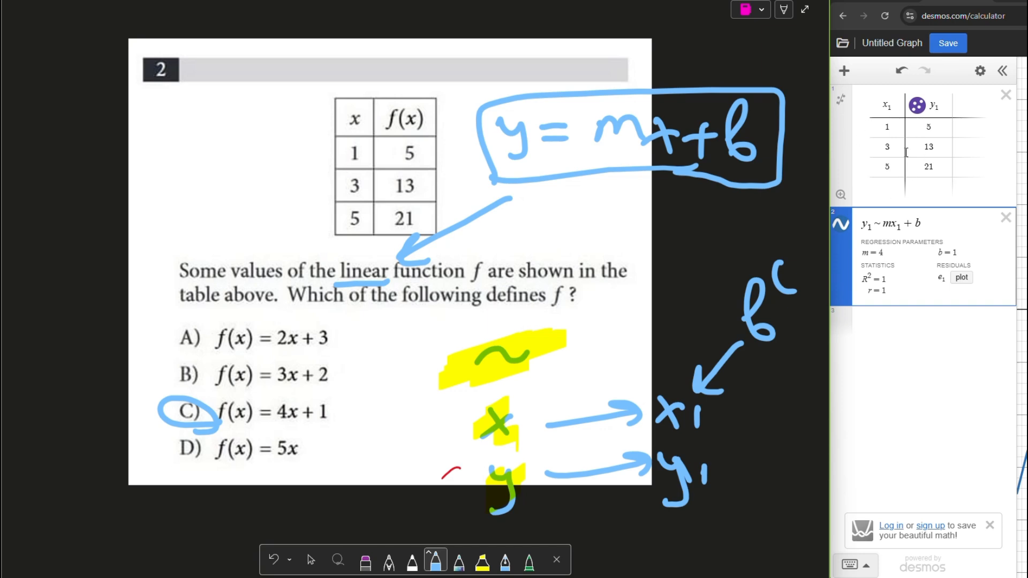
left_click_drag(883, 251, 968, 266)
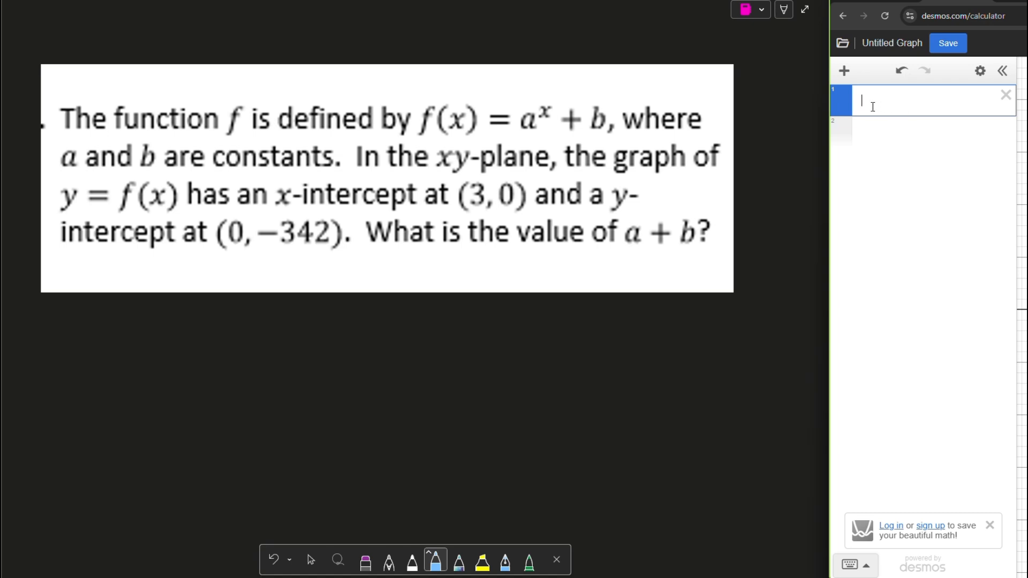
- Add a table to the empty expression list and fill it with the points (3, 0) and (0, -342)
left_click(845, 71)
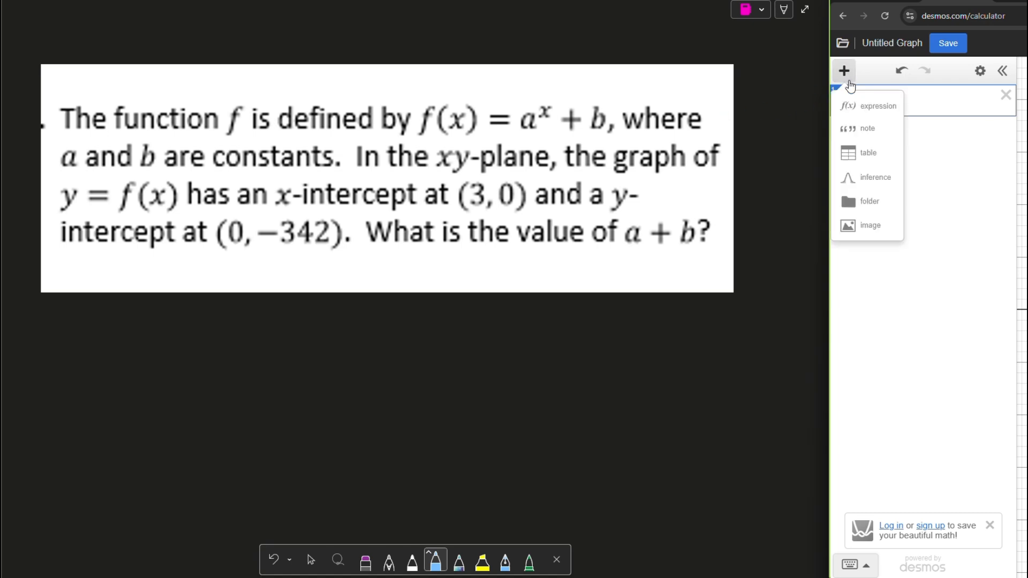
left_click(870, 153)
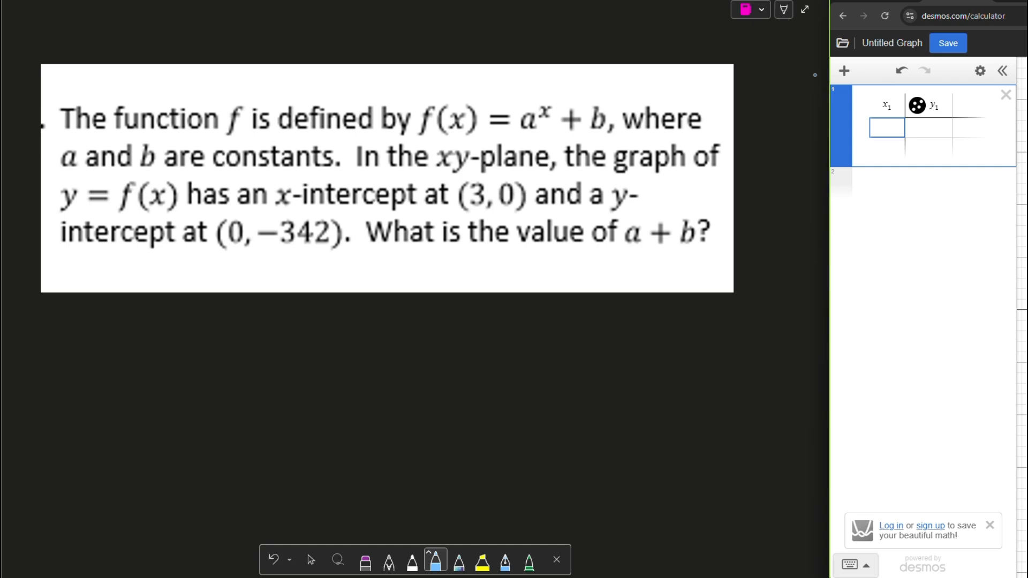
type("3")
key("Tab")
type("0")
key("Tab")
type("0")
key("Tab")
type("-3")
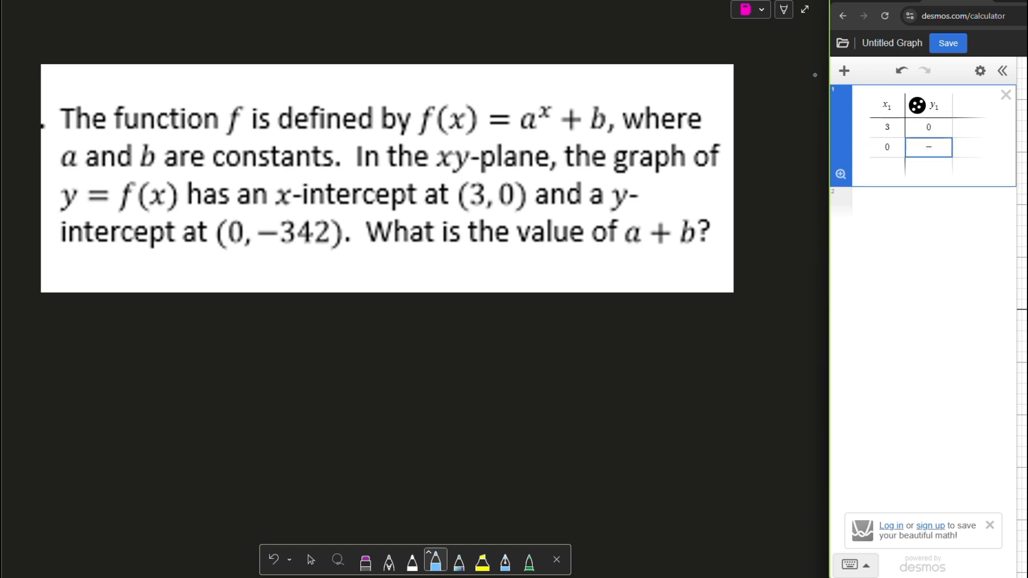
type("42")
- Mark a^x + b in the question, handwrite a^x above it, and add a linear regression to the table
mouse_move(511, 126)
left_mouse_down()
mouse_move(534, 143)
mouse_move(604, 135)
left_mouse_up()
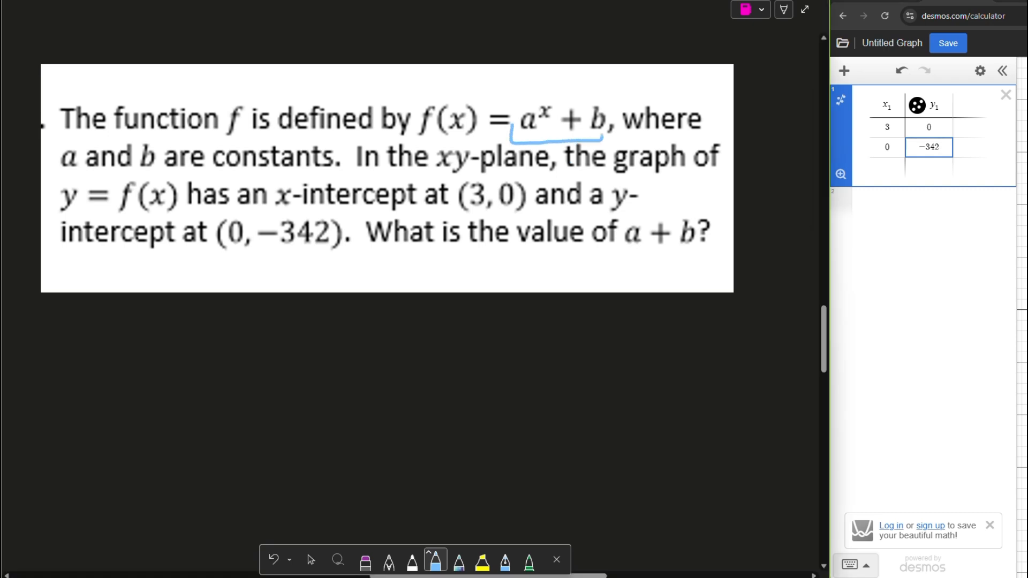
left_click(841, 99)
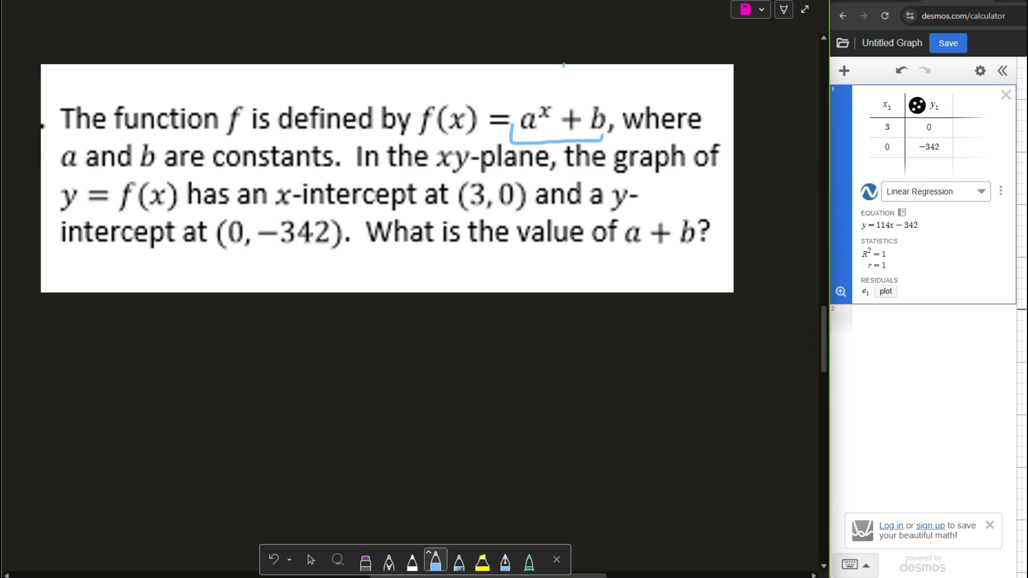
mouse_move(539, 85)
left_mouse_down()
mouse_move(543, 94)
mouse_move(564, 65)
left_mouse_up()
left_click_drag(413, 52, 446, 69)
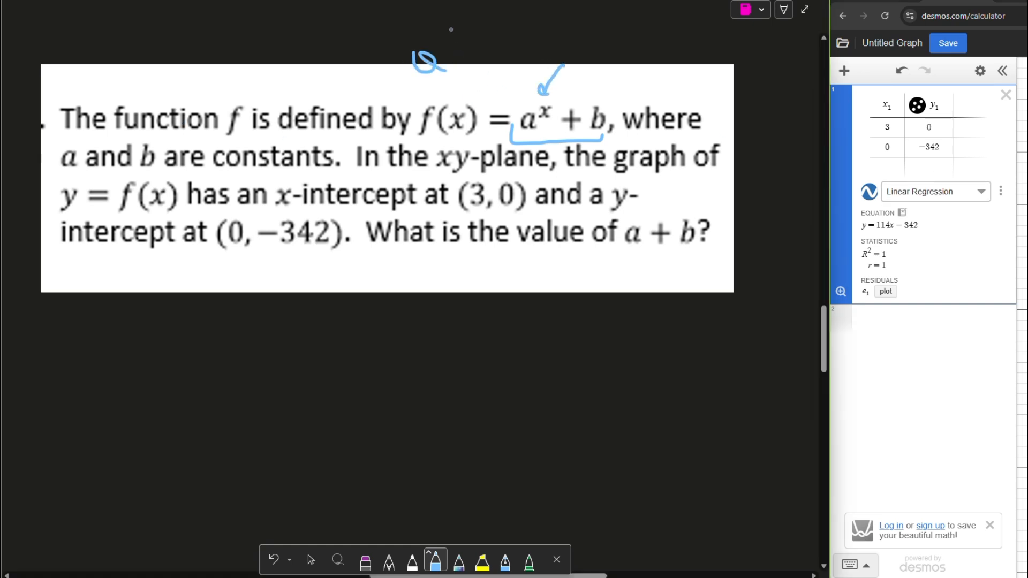
left_click_drag(450, 26, 454, 49)
left_click_drag(443, 44, 468, 35)
- Change the table's regression type to Exponential Regression and highlight the resulting equation
left_click(970, 199)
left_click(976, 199)
left_click(969, 201)
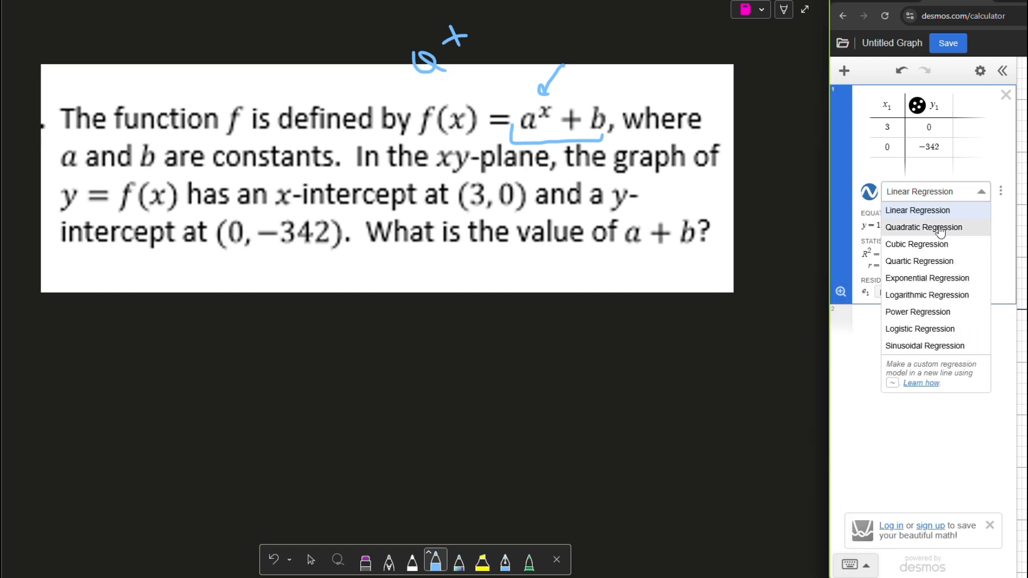
left_click(944, 279)
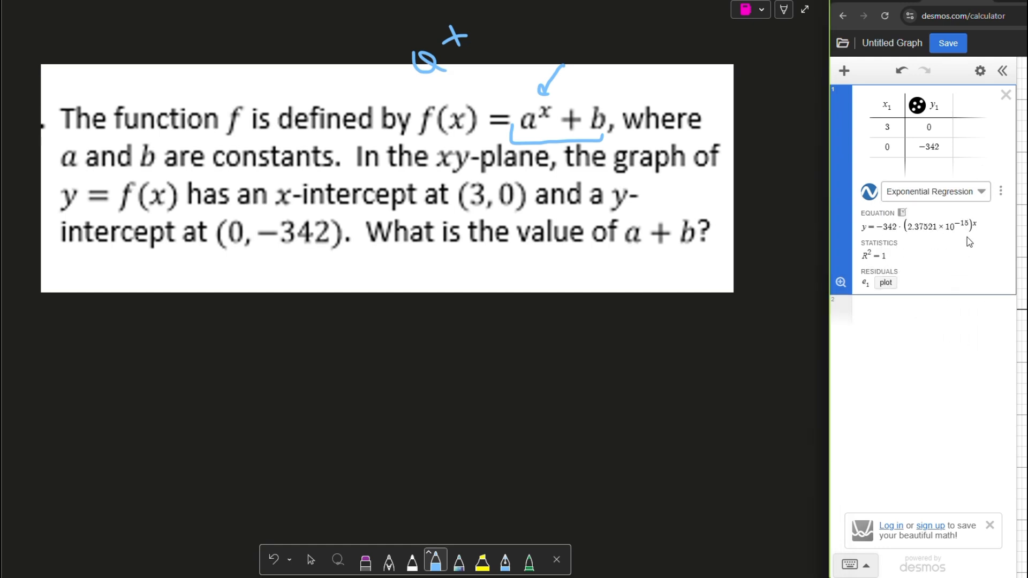
left_click_drag(982, 228, 876, 227)
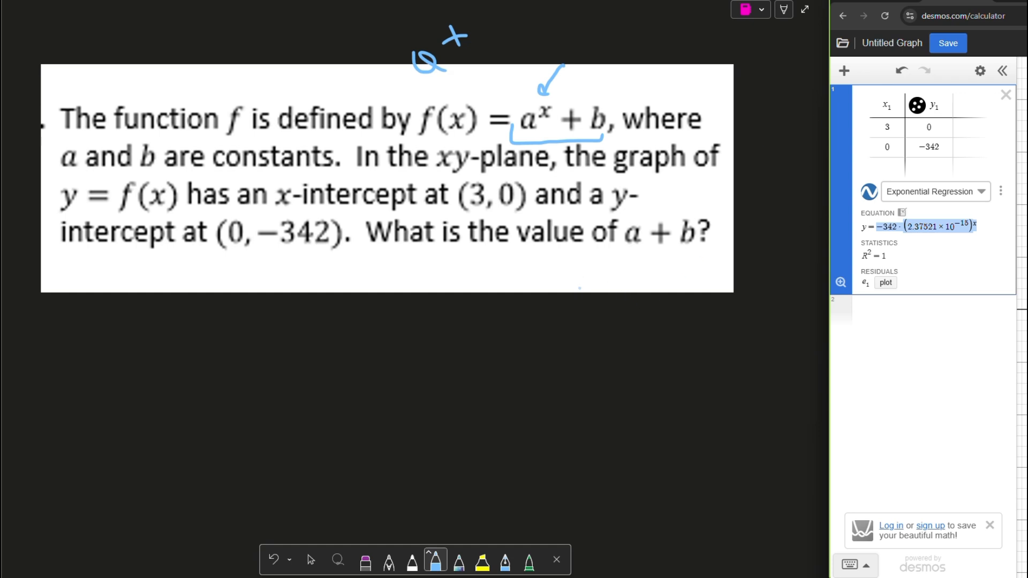
- Handwrite a · b^x below the question and cross it out
mouse_move(580, 288)
left_mouse_down()
mouse_move(594, 299)
mouse_move(619, 280)
mouse_move(633, 292)
mouse_move(615, 290)
mouse_move(620, 299)
left_mouse_up()
mouse_move(632, 249)
left_mouse_down()
mouse_move(643, 268)
mouse_move(626, 268)
left_mouse_up()
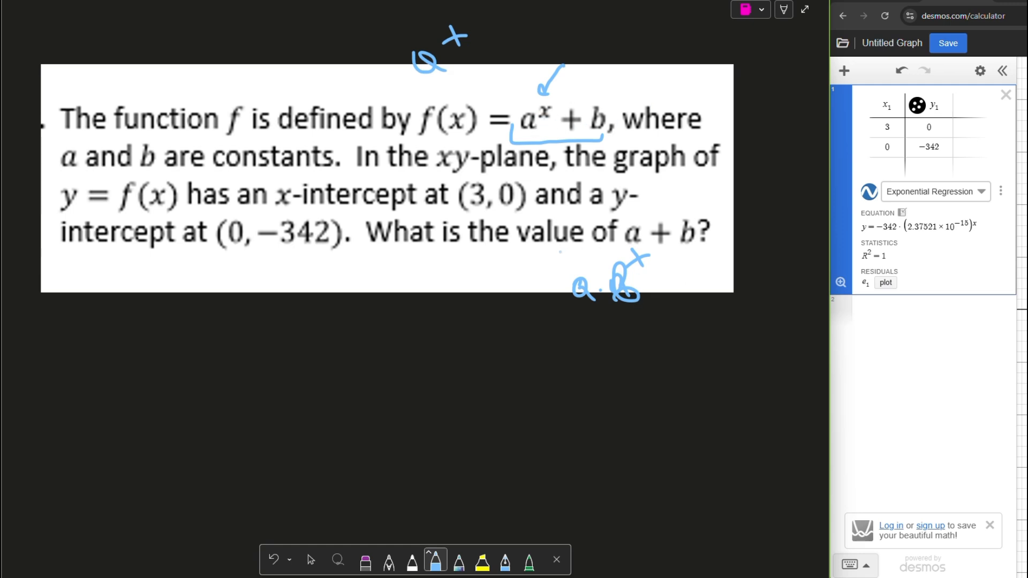
left_click_drag(557, 235, 669, 313)
left_click_drag(684, 224, 546, 347)
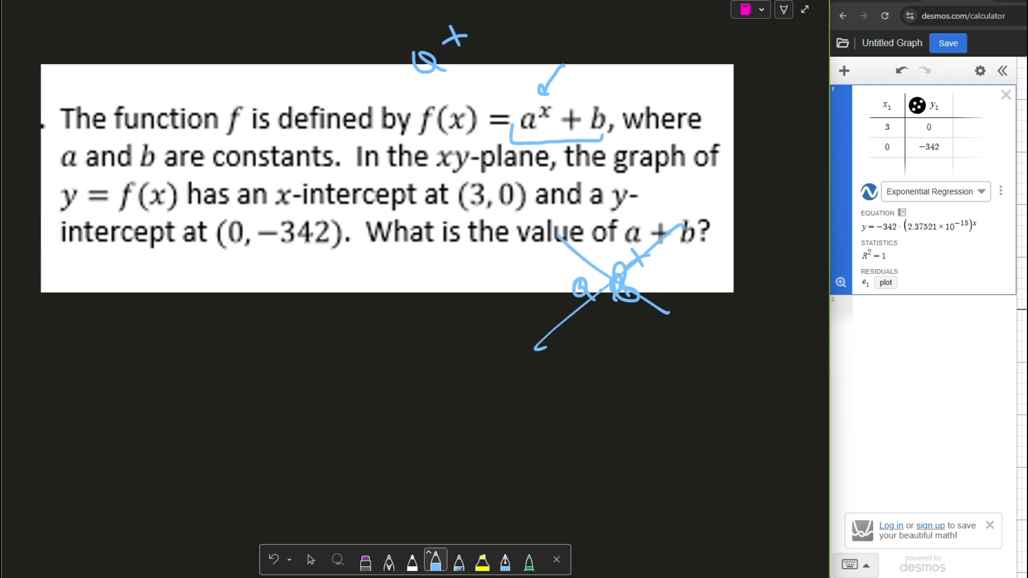
- Remove the exponential regression from the table and start an empty expression below it
left_click(1001, 191)
left_click(942, 293)
left_click(934, 204)
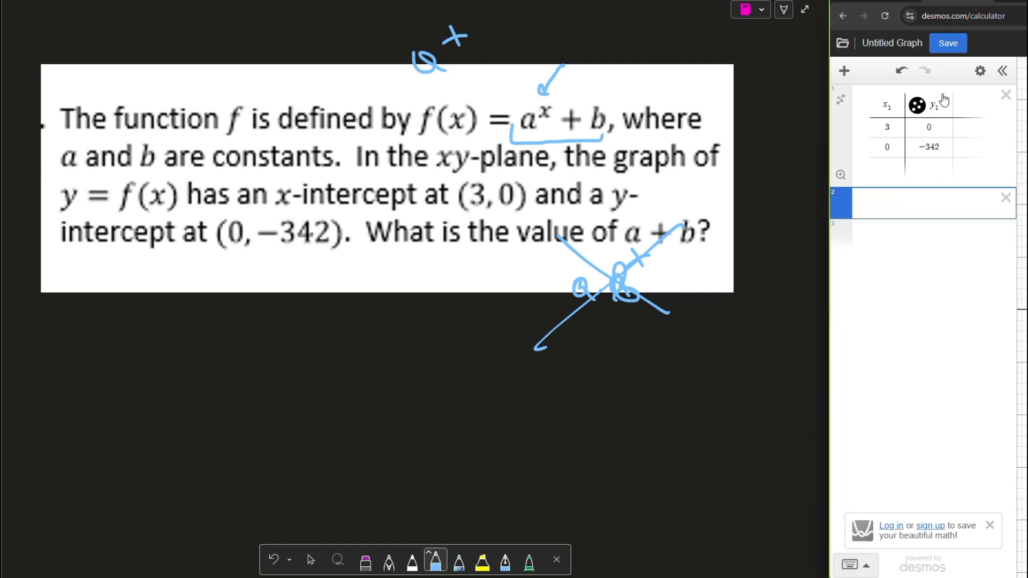
- Enter the custom regression y1 ~ a^(x1) + b for the table's points
type("y_1~")
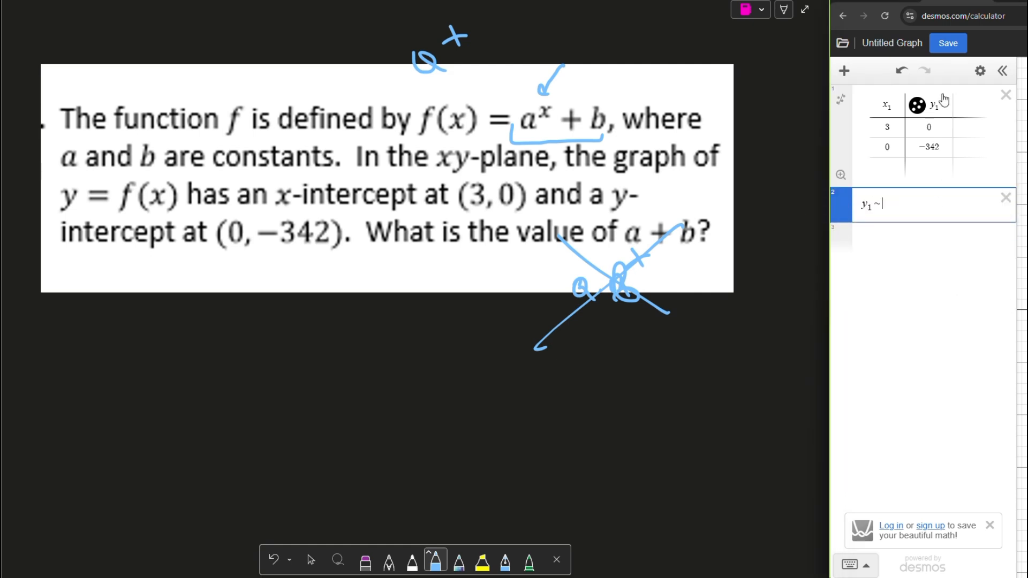
type("a")
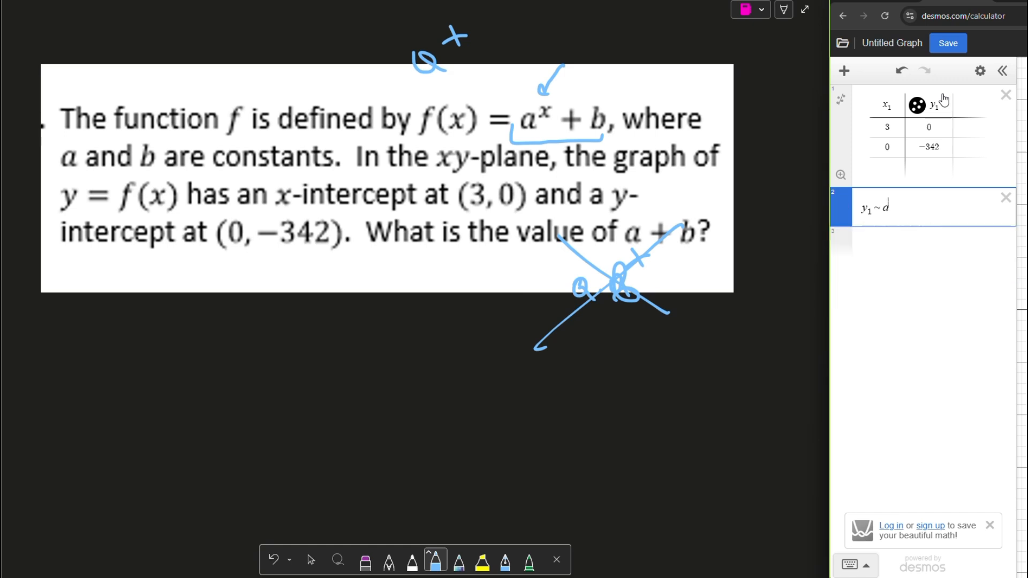
type("^x1")
key("Right")
type("+b")
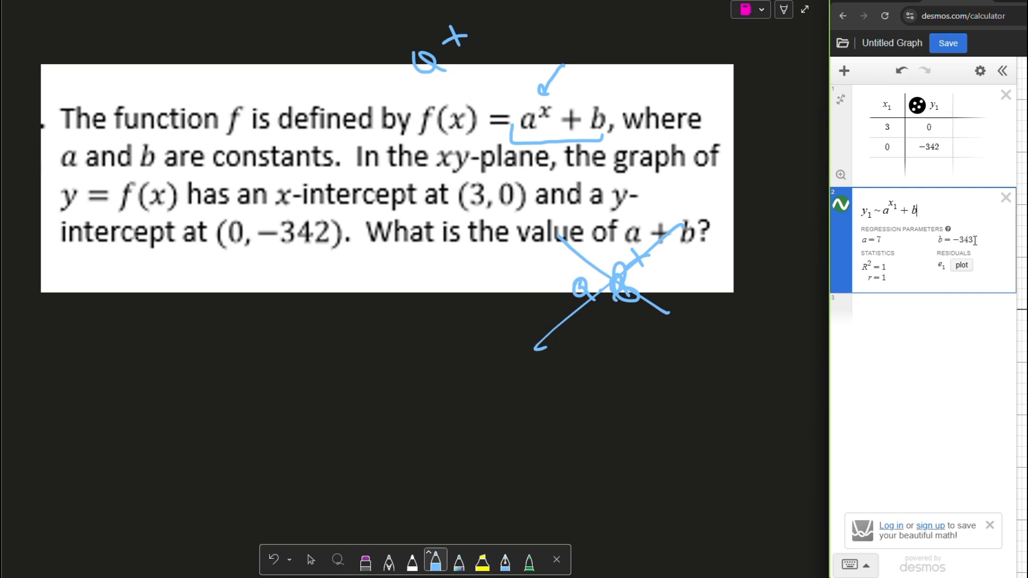
- Highlight the regression parameters a and b, and evaluate a + b in a new expression
left_click_drag(974, 241, 850, 238)
left_click(926, 316)
type("a+b")
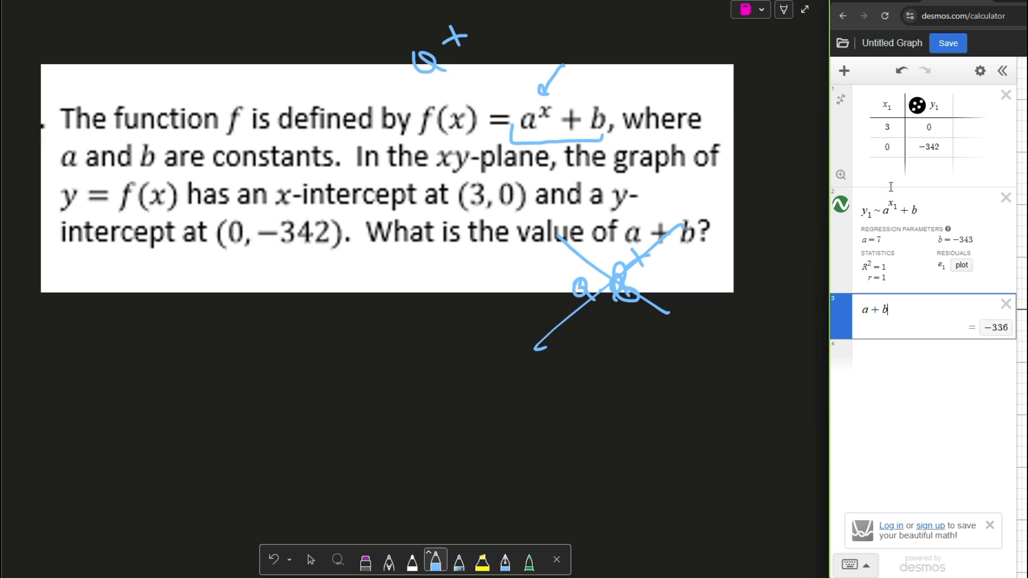
- Delete the a + b expression, the regression and the table
left_click(1006, 304)
left_click(1006, 197)
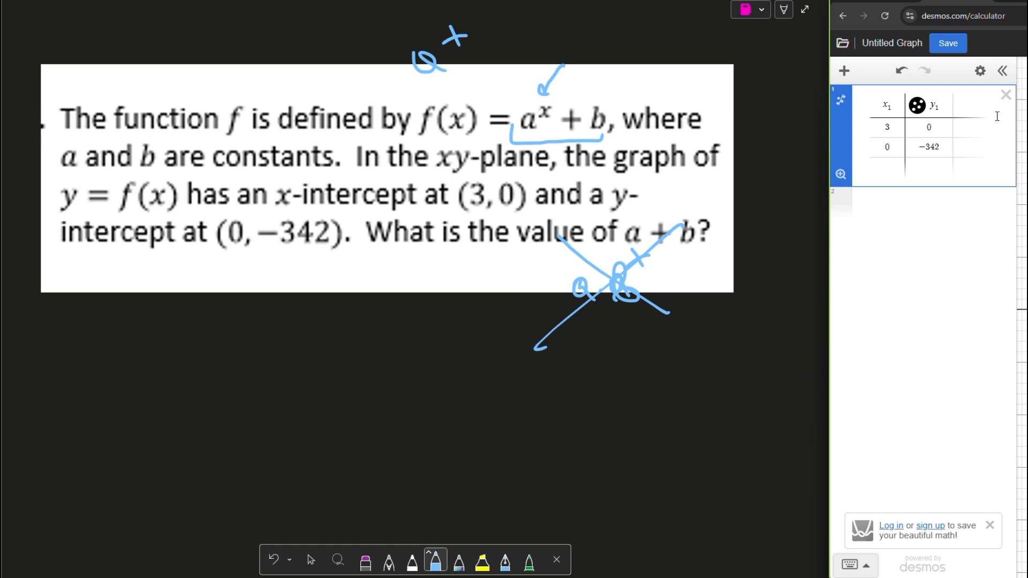
left_click(1006, 95)
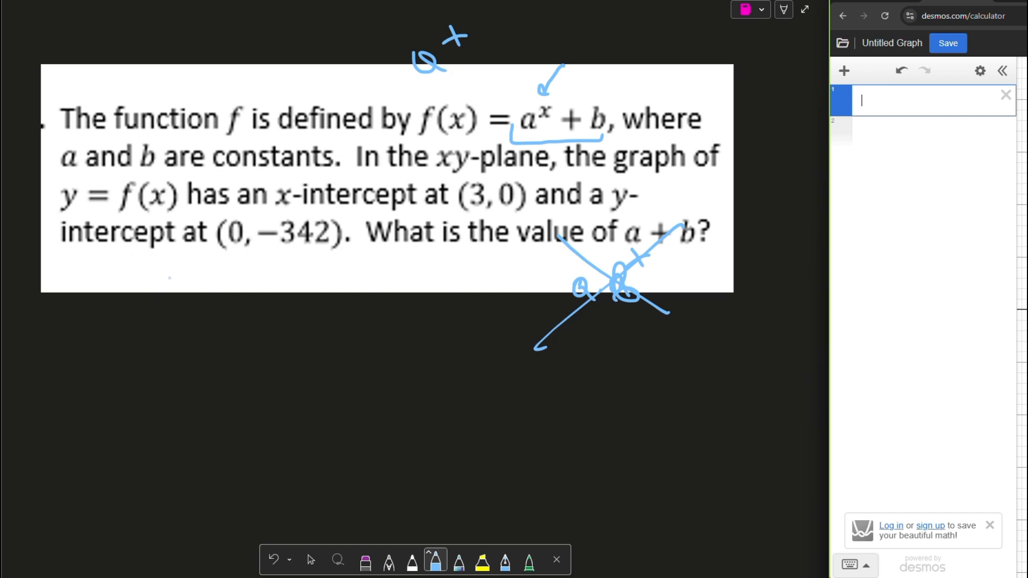
- Handwrite the bracketed list [1, 2, 3, 4] below the question
mouse_move(169, 278)
left_mouse_down()
mouse_move(126, 276)
mouse_move(151, 347)
left_mouse_up()
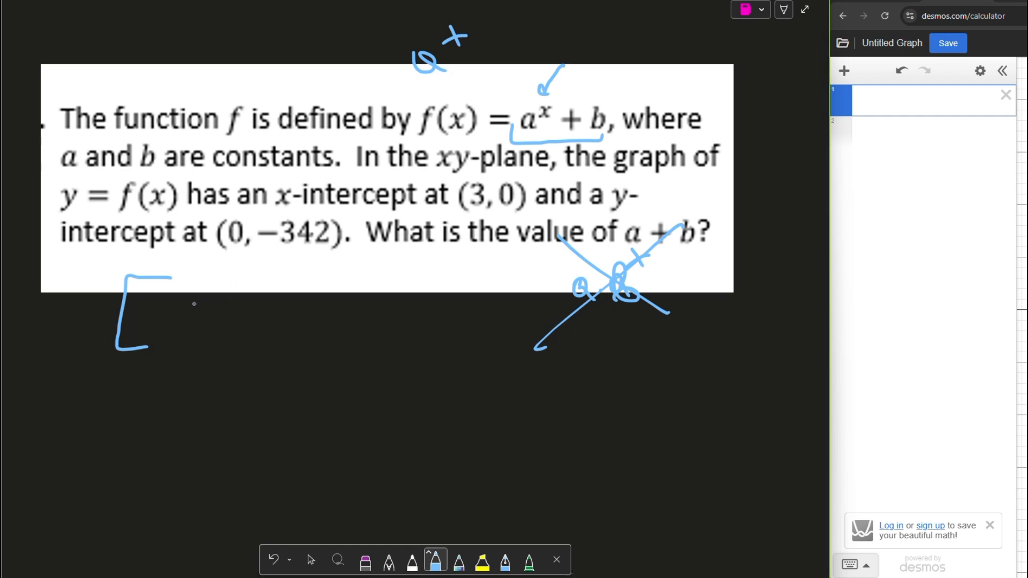
mouse_move(176, 305)
left_mouse_down()
mouse_move(189, 340)
mouse_move(245, 341)
left_mouse_up()
left_click_drag(268, 333, 269, 349)
left_click_drag(277, 311, 295, 323)
left_click_drag(293, 318, 294, 341)
left_click_drag(301, 289, 332, 344)
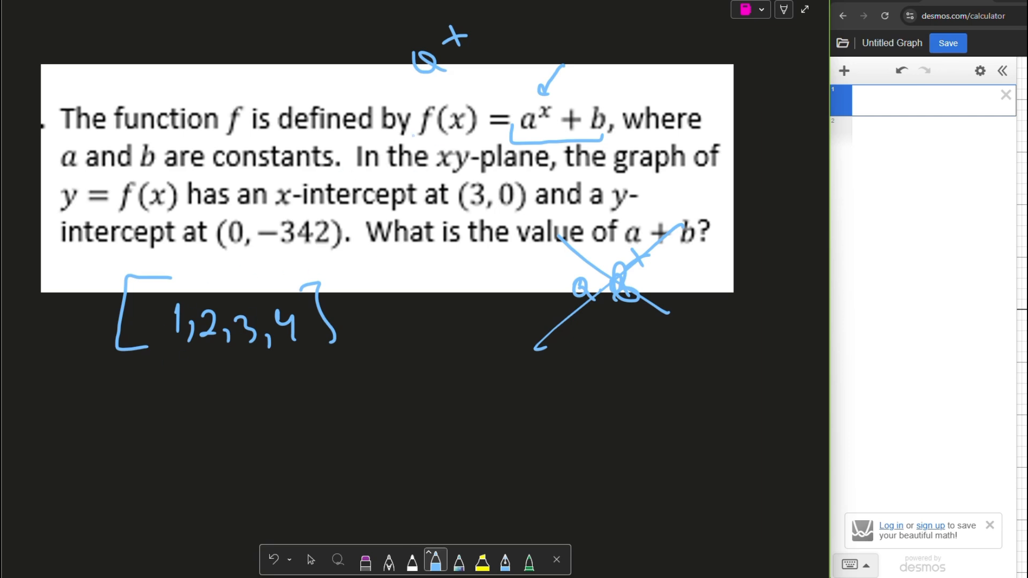
- Underline f(x) in the question and handwrite the opening of a list call, f([, below the bracketed list
mouse_move(413, 125)
left_mouse_down()
mouse_move(411, 141)
mouse_move(483, 139)
left_mouse_up()
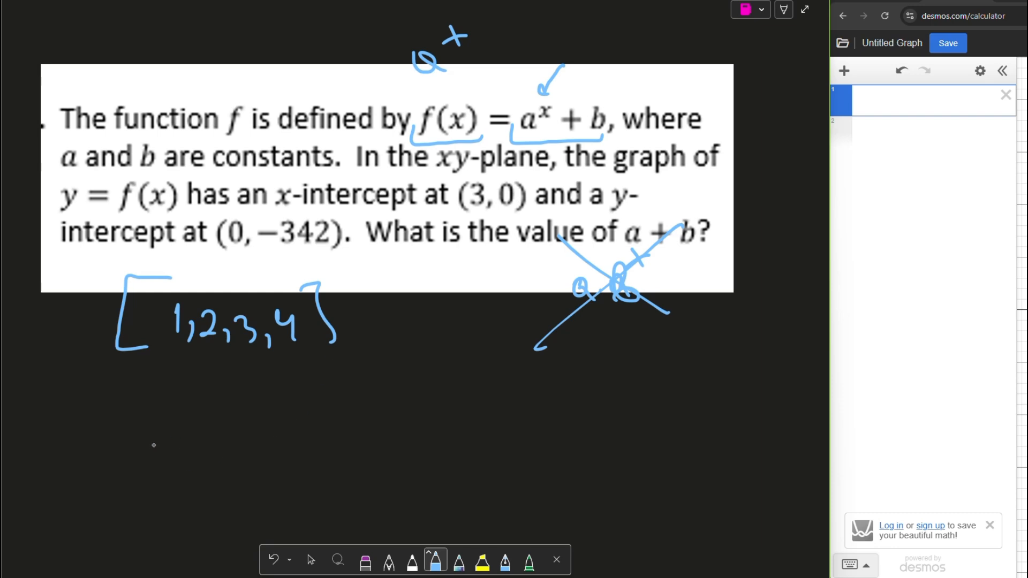
mouse_move(171, 428)
left_mouse_down()
mouse_move(160, 426)
mouse_move(148, 483)
mouse_move(185, 442)
left_mouse_up()
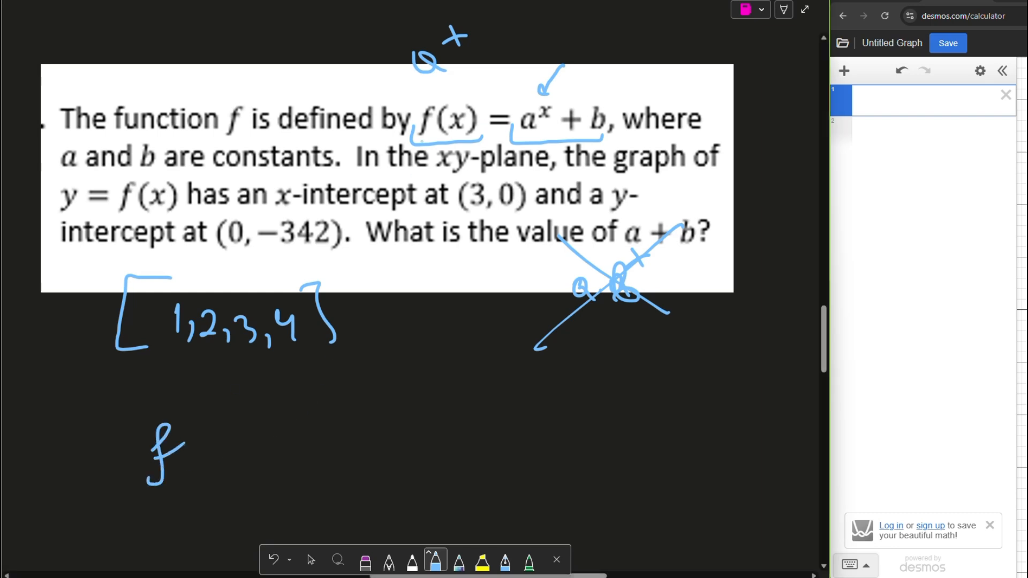
left_click_drag(421, 141, 461, 134)
mouse_move(208, 407)
left_mouse_down()
mouse_move(191, 464)
mouse_move(205, 478)
left_mouse_up()
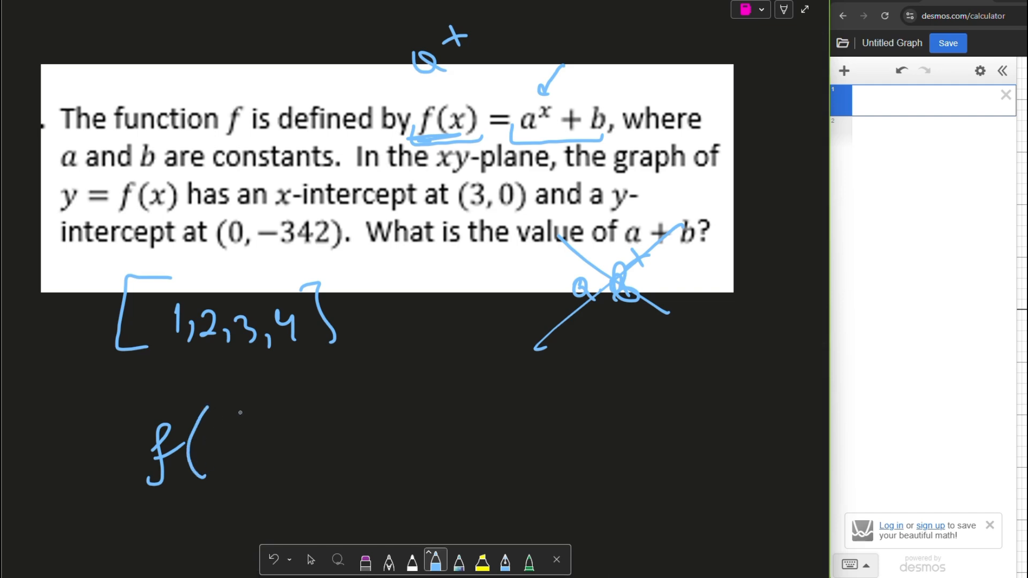
mouse_move(252, 412)
left_mouse_down()
mouse_move(224, 413)
mouse_move(221, 472)
mouse_move(245, 469)
left_mouse_up()
- Erase the crossed-out sketch at the question's lower edge and handwrite the points (3, 0) and (0, -342) there
left_click(366, 560)
left_click_drag(551, 337, 624, 305)
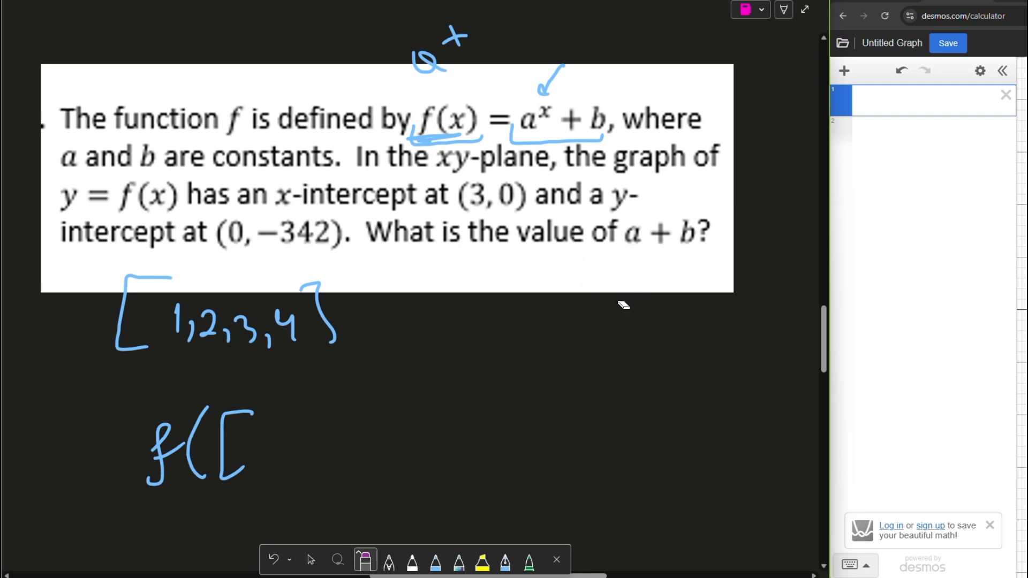
left_click(436, 560)
mouse_move(438, 291)
left_mouse_down()
mouse_move(448, 329)
mouse_move(471, 313)
mouse_move(460, 324)
left_mouse_up()
left_click_drag(490, 320, 490, 333)
left_click_drag(516, 297, 533, 321)
left_click_drag(650, 296, 649, 324)
mouse_move(681, 298)
left_mouse_down()
mouse_move(674, 305)
mouse_move(682, 300)
left_mouse_up()
mouse_move(702, 316)
left_mouse_down()
mouse_move(700, 326)
mouse_move(731, 305)
mouse_move(750, 310)
left_mouse_up()
mouse_move(759, 297)
left_mouse_down()
mouse_move(762, 289)
mouse_move(766, 301)
left_mouse_up()
left_click_drag(768, 293, 769, 307)
left_click_drag(774, 293, 788, 310)
left_click_drag(792, 280, 796, 313)
- Label the handwritten coordinates x1 and y1 above (3, 0), and x2 and y2 above (0, -342)
left_click_drag(452, 261, 461, 275)
mouse_move(465, 263)
left_mouse_down()
mouse_move(456, 276)
mouse_move(516, 285)
left_mouse_up()
mouse_move(520, 270)
left_mouse_down()
mouse_move(502, 281)
mouse_move(512, 279)
left_mouse_up()
mouse_move(520, 273)
left_mouse_down()
mouse_move(517, 297)
mouse_move(532, 286)
left_mouse_up()
left_click_drag(658, 266, 674, 287)
mouse_move(675, 268)
left_mouse_down()
mouse_move(657, 284)
mouse_move(709, 285)
left_mouse_up()
mouse_move(754, 251)
left_mouse_down()
mouse_move(759, 278)
mouse_move(789, 277)
left_mouse_up()
left_click(773, 265)
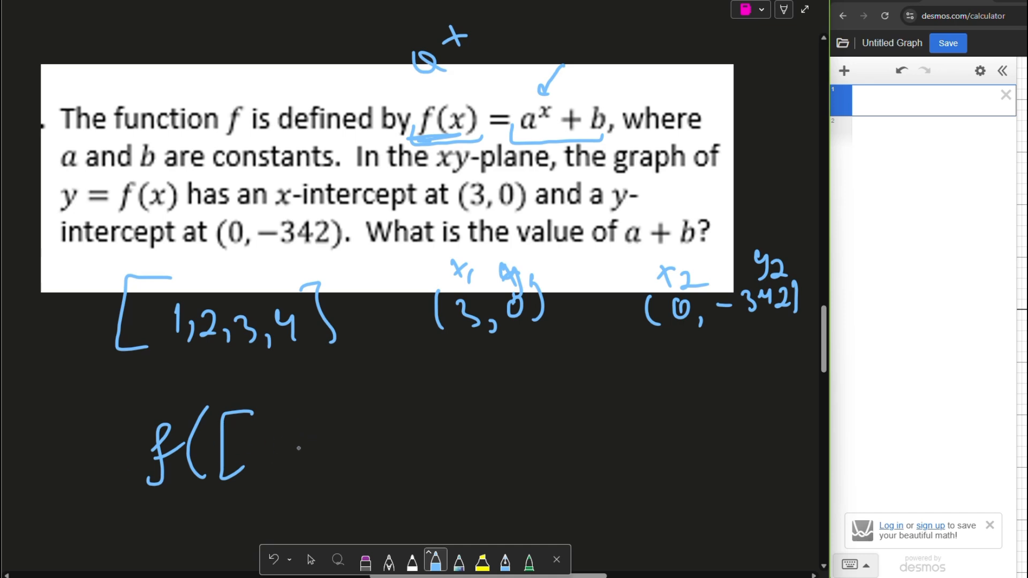
- Complete the handwritten list call as f([x1, x2]) and add a tilde after it
mouse_move(272, 434)
left_mouse_down()
mouse_move(290, 466)
mouse_move(266, 466)
mouse_move(328, 476)
left_mouse_up()
left_click_drag(354, 438, 372, 470)
mouse_move(372, 440)
left_mouse_down()
mouse_move(354, 471)
mouse_move(378, 481)
mouse_move(402, 465)
left_mouse_up()
mouse_move(403, 401)
left_mouse_down()
mouse_move(449, 471)
mouse_move(437, 481)
left_mouse_up()
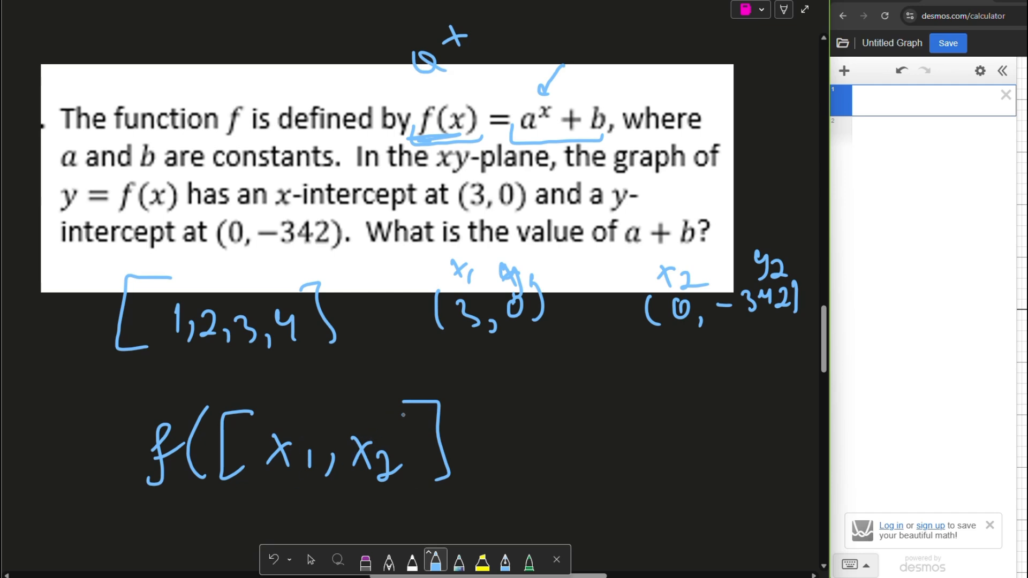
mouse_move(453, 396)
left_mouse_down()
mouse_move(478, 481)
mouse_move(503, 442)
mouse_move(529, 448)
left_mouse_up()
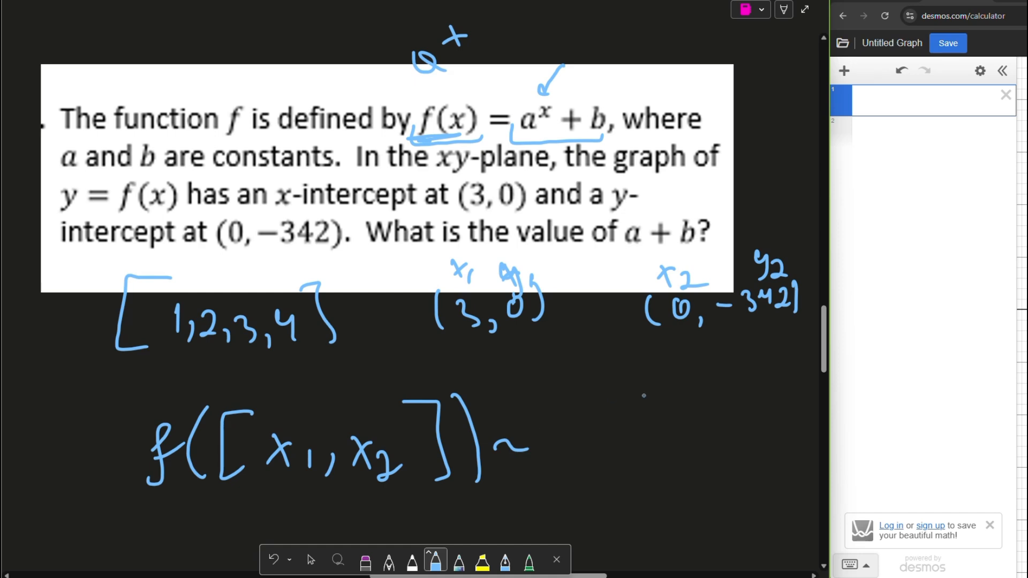
- Handwrite the output list [y1, y2] after the tilde
mouse_move(599, 401)
left_mouse_down()
mouse_move(570, 442)
mouse_move(606, 469)
left_mouse_up()
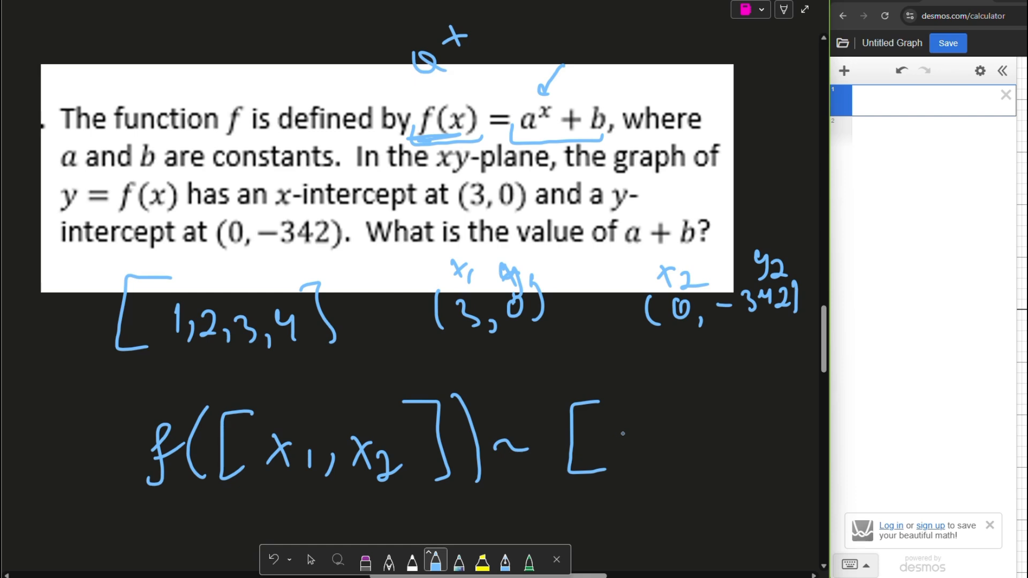
mouse_move(614, 436)
left_mouse_down()
mouse_move(626, 438)
mouse_move(618, 479)
mouse_move(643, 465)
left_mouse_up()
left_click_drag(656, 449, 660, 471)
mouse_move(673, 438)
left_mouse_down()
mouse_move(687, 478)
mouse_move(726, 464)
left_mouse_up()
mouse_move(712, 411)
left_mouse_down()
mouse_move(743, 454)
mouse_move(738, 482)
left_mouse_up()
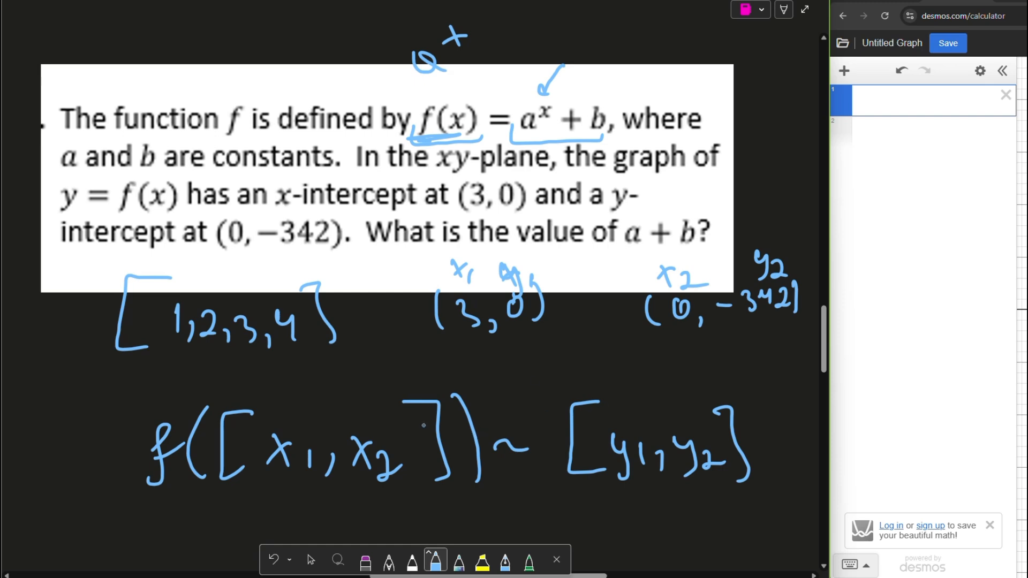
- Circle x1 and y1 in the handwritten regression to show how they pair up, undoing any stray stroke
mouse_move(295, 422)
left_mouse_down()
mouse_move(276, 423)
mouse_move(262, 478)
mouse_move(324, 464)
mouse_move(282, 442)
left_mouse_up()
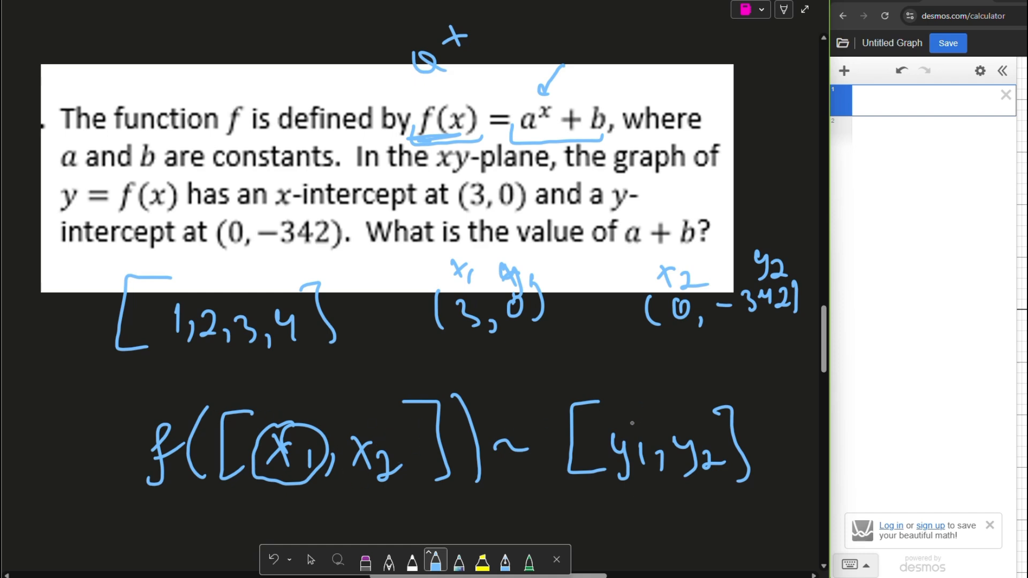
mouse_move(632, 423)
left_mouse_down()
mouse_move(596, 428)
mouse_move(599, 484)
mouse_move(640, 492)
mouse_move(639, 420)
mouse_move(649, 422)
left_mouse_up()
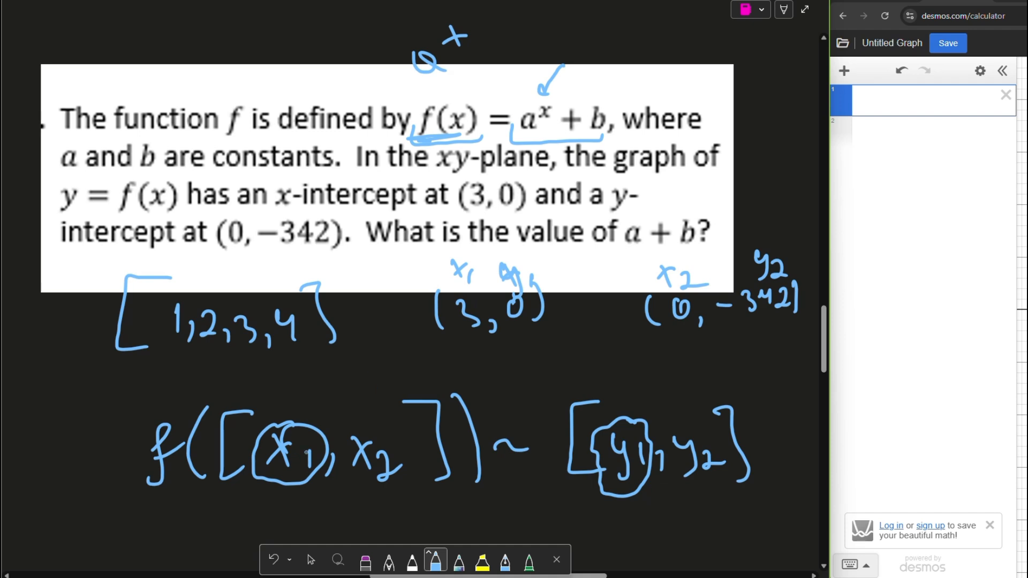
left_click_drag(307, 453, 336, 471)
key("ctrl+z")
- Define f(x) = a^x + b in the first expression and open a new expression below it
left_click(853, 125)
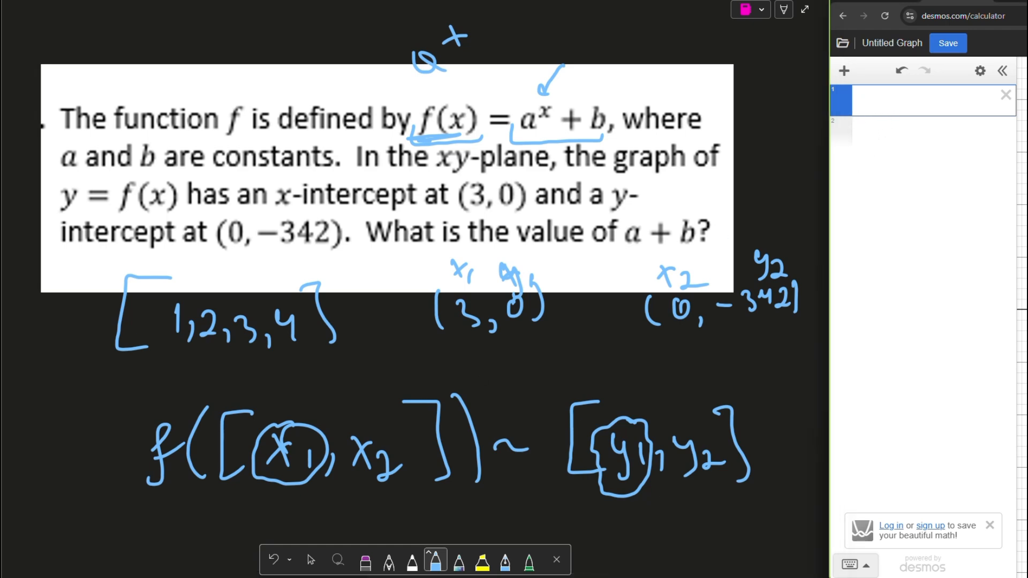
type("f9")
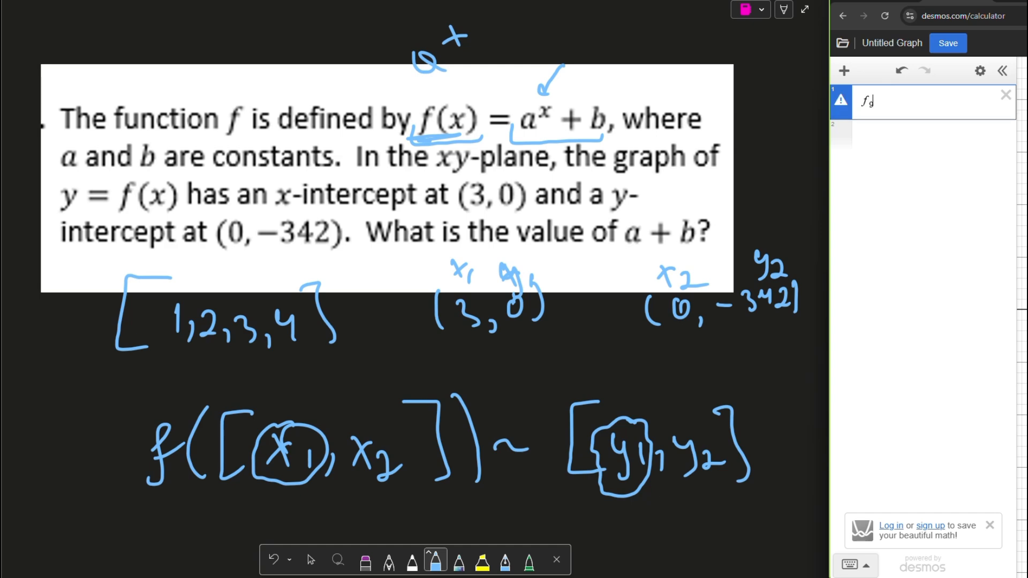
key("BackSpace")
type("(x)=")
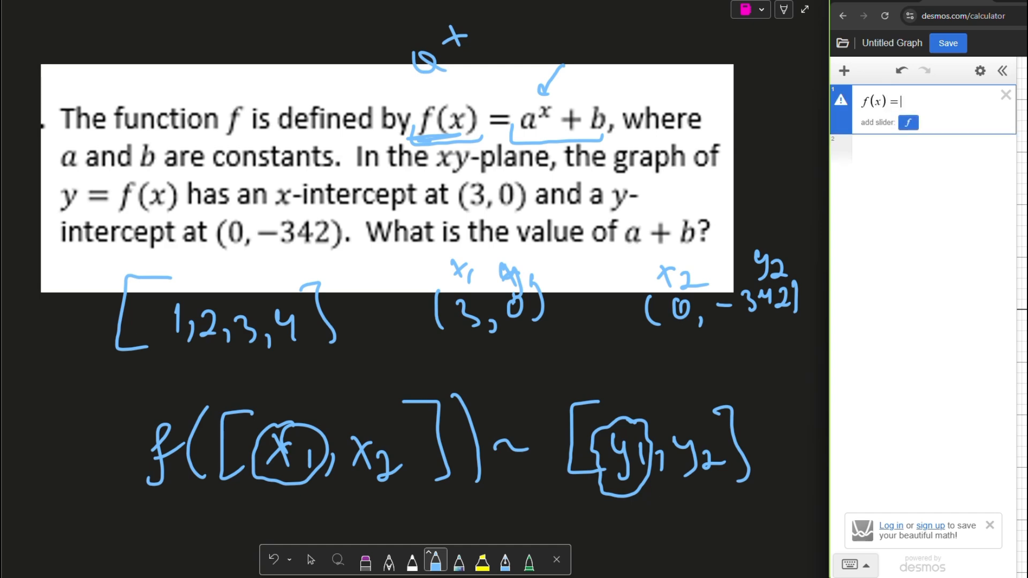
type("a^x")
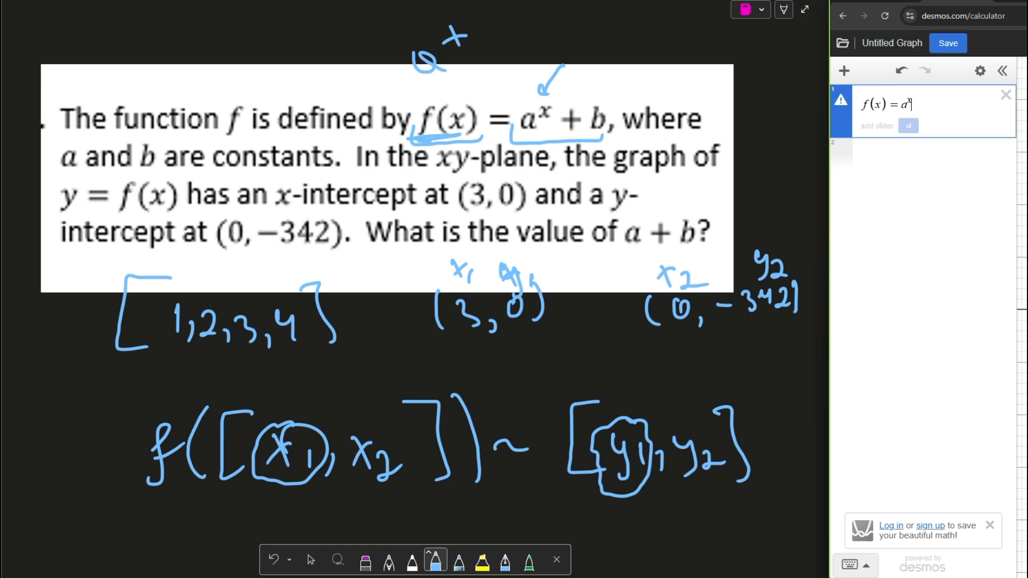
key("Right")
type("+B")
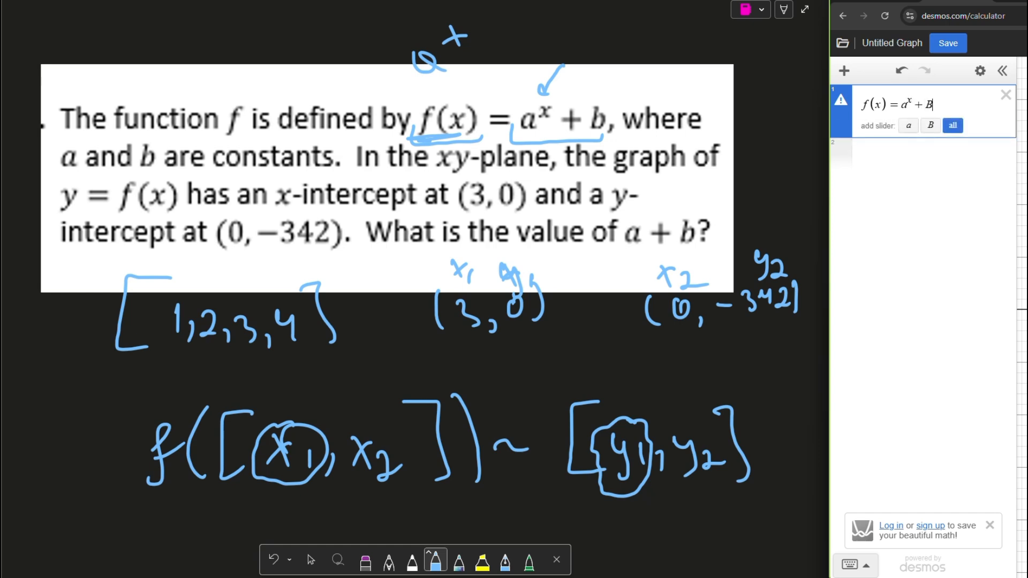
key("BackSpace")
type("b")
left_click(885, 173)
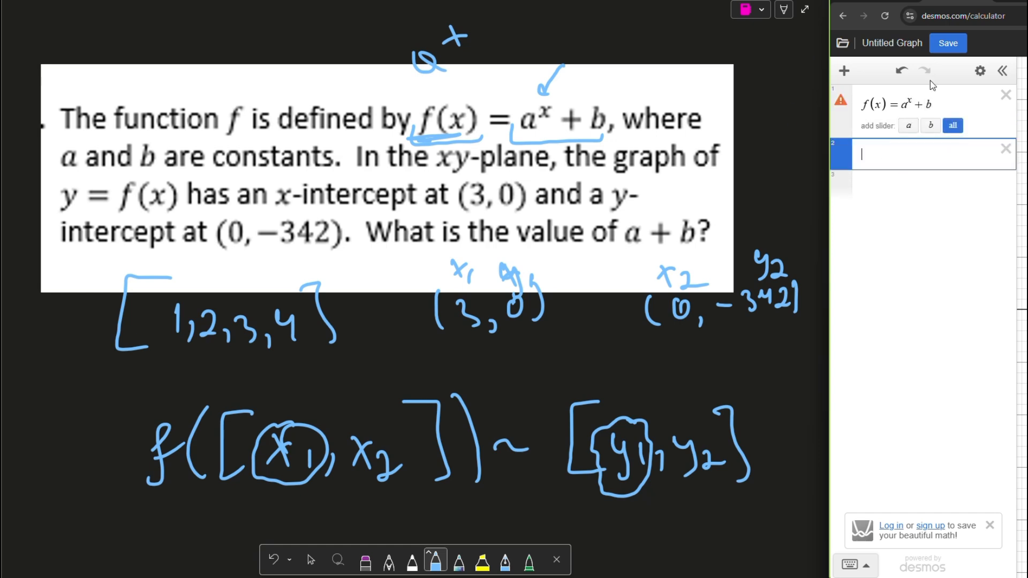
- Enter the list regression f([3,0]) ~ [0,-342] and evaluate a + b in a new expression
type("f(")
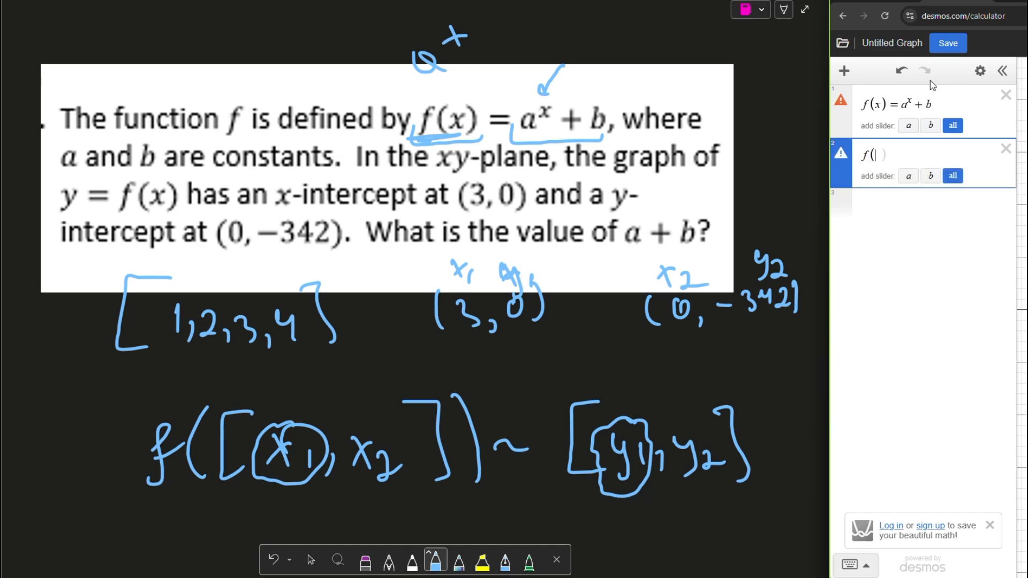
type("[")
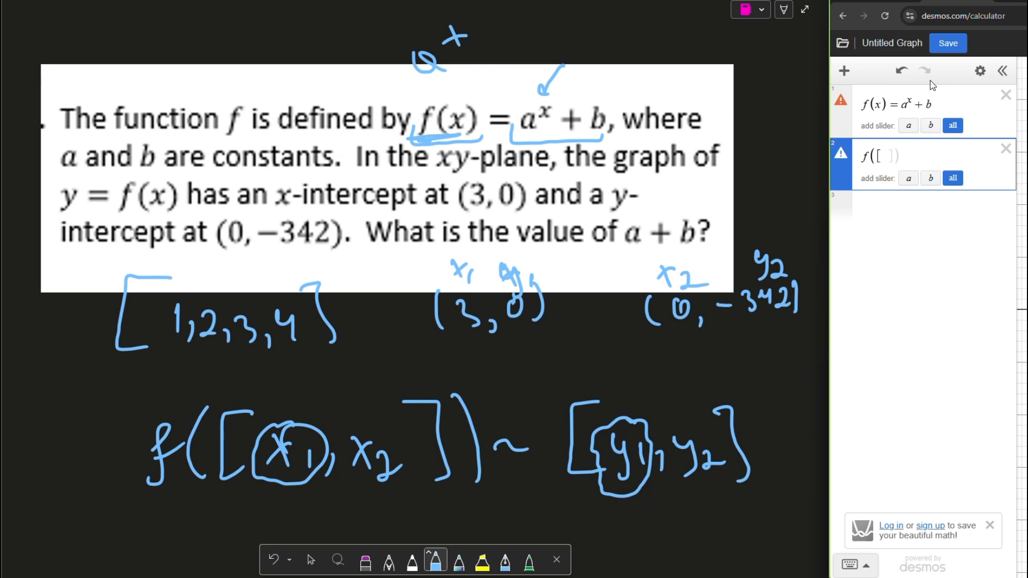
type("3,")
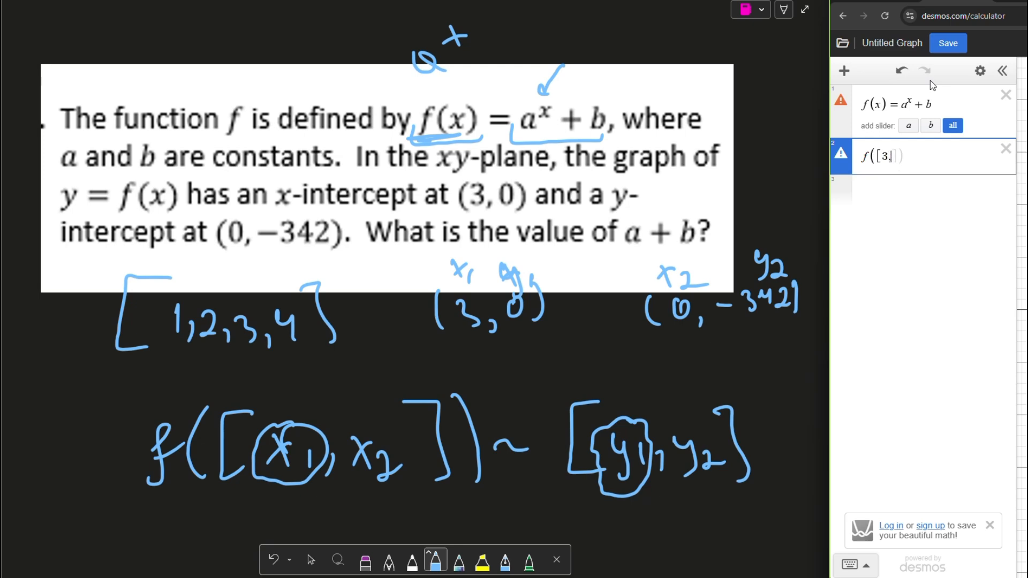
type("0])~[")
type("0")
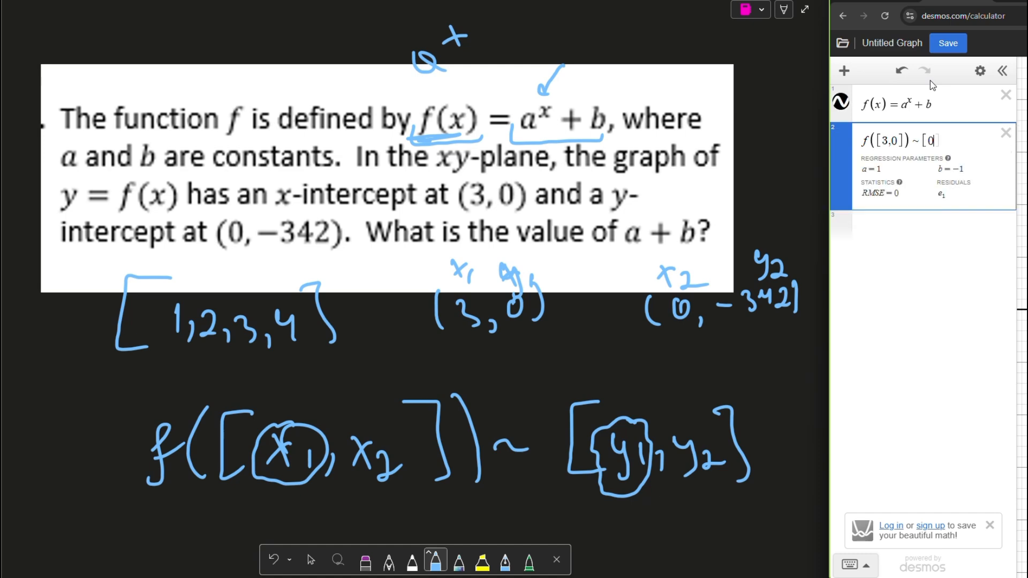
type(",")
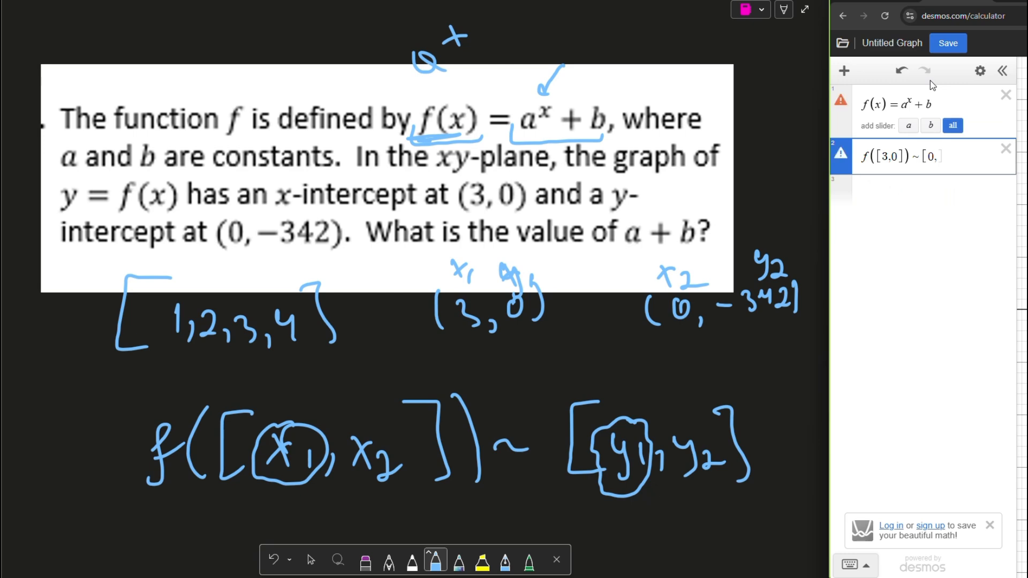
type("-342")
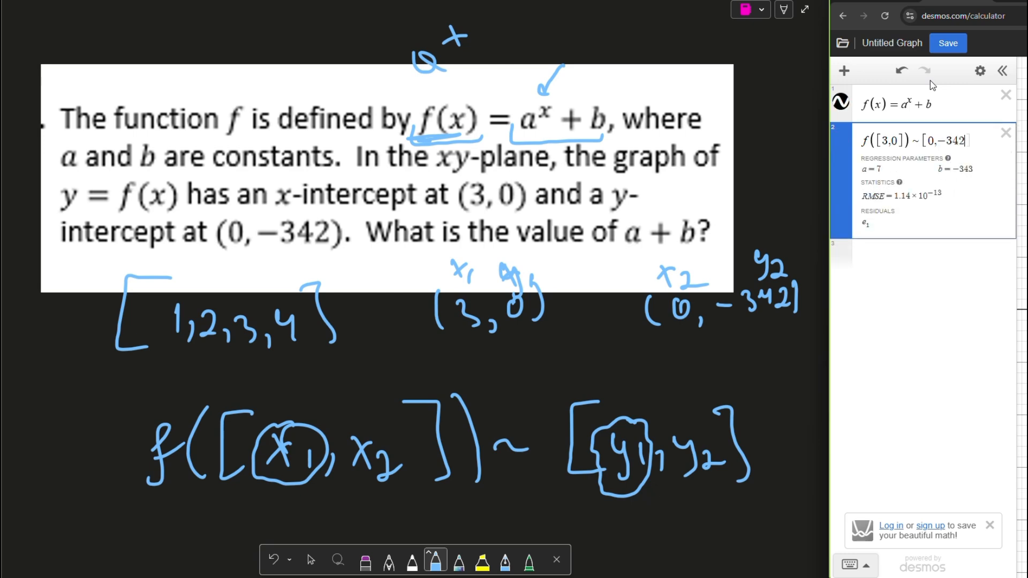
left_click(908, 261)
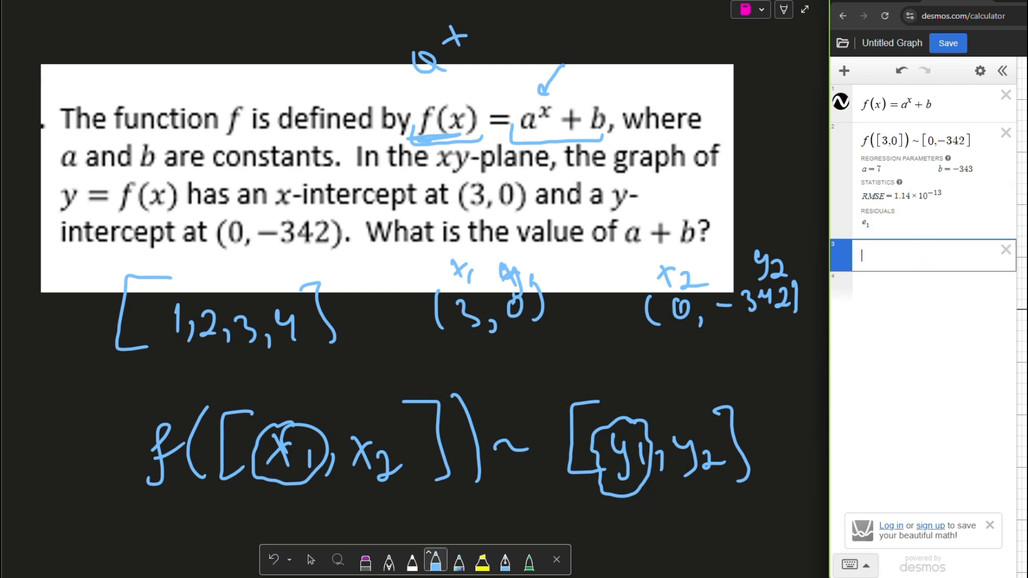
type("a+b")
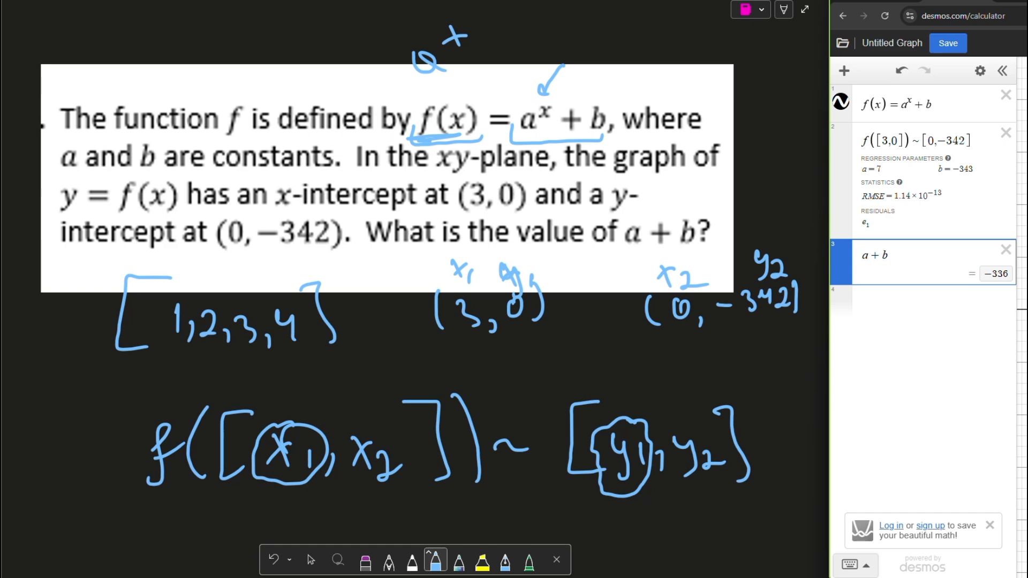
- Handwrite f(2) above the question, evaluate f(2) in a new expression, and highlight the f(x) definition it relies on
left_click_drag(642, 23, 636, 99)
mouse_move(676, 30)
left_mouse_down()
mouse_move(672, 67)
mouse_move(696, 80)
mouse_move(723, 65)
left_mouse_up()
left_click_drag(719, 30, 751, 101)
left_click(912, 321)
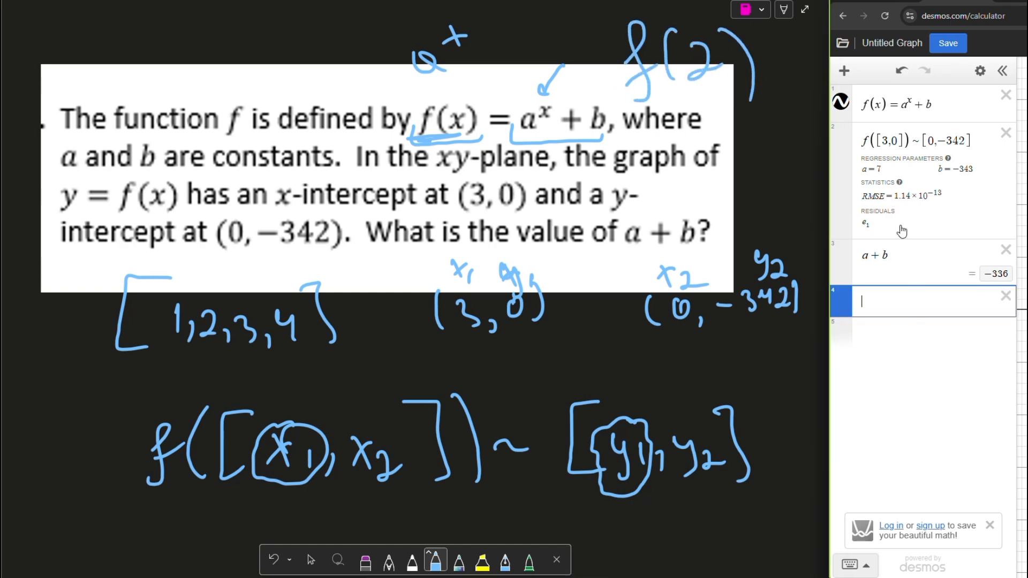
type("f([")
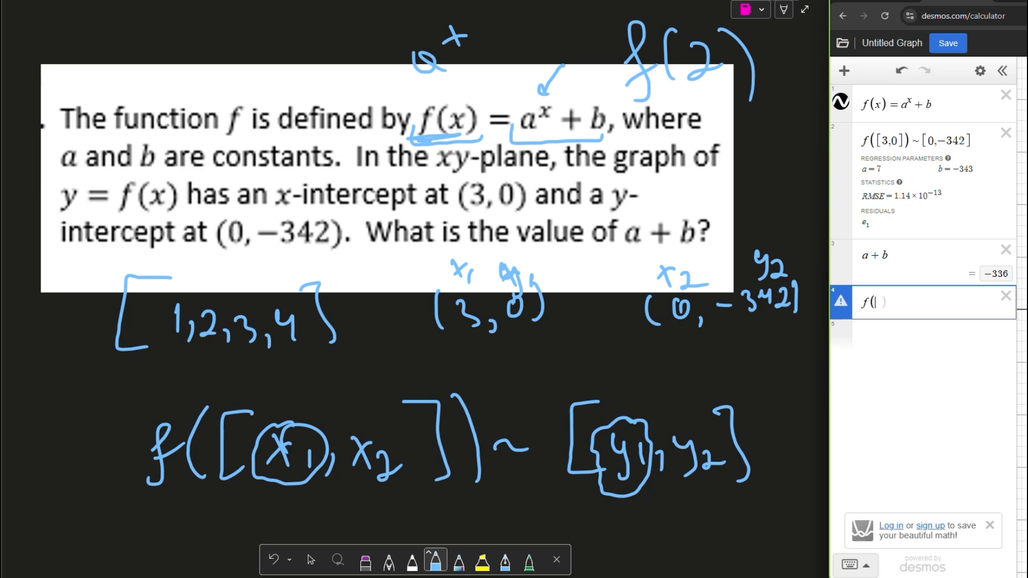
key("BackSpace")
type("2)")
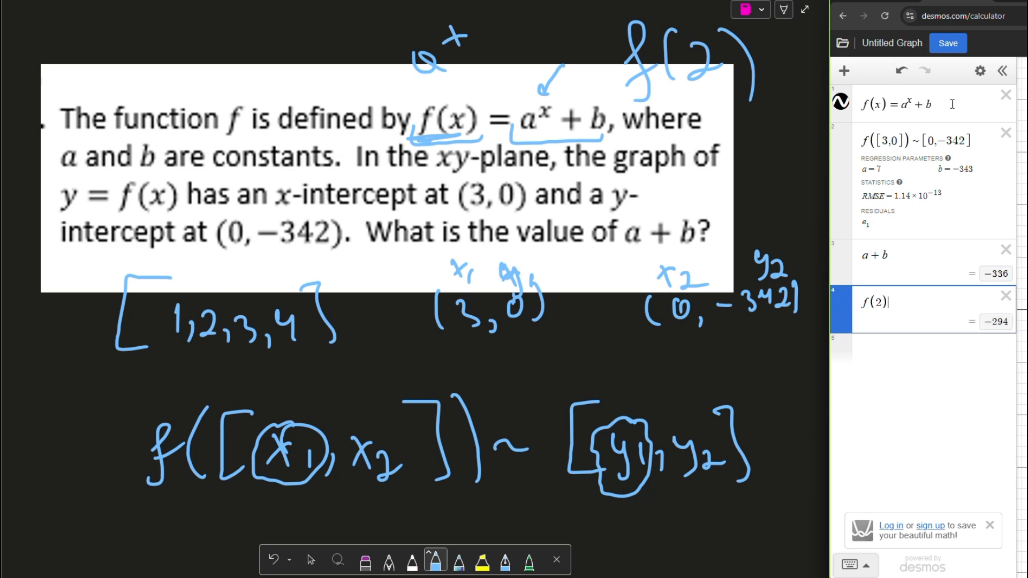
left_click_drag(952, 103, 858, 115)
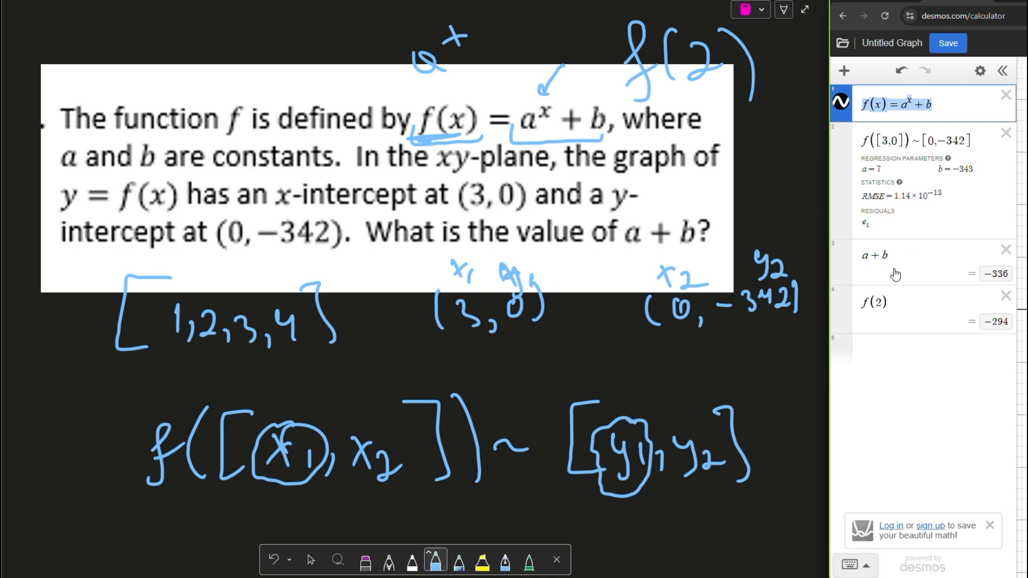
- Define f(x) = a^x + b below the table regression and evaluate f(2) in a new expression
left_click(845, 318)
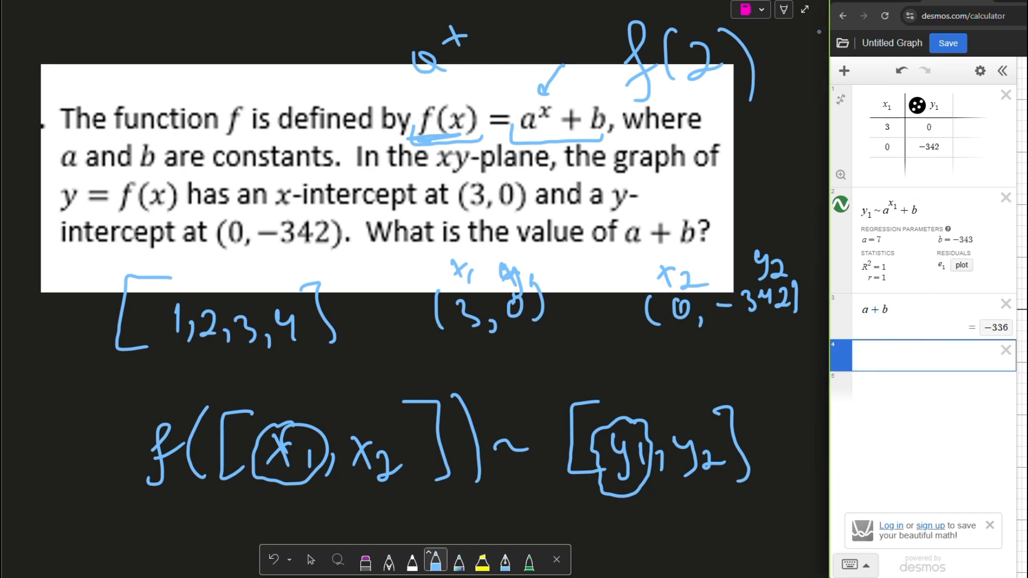
type("f(x)")
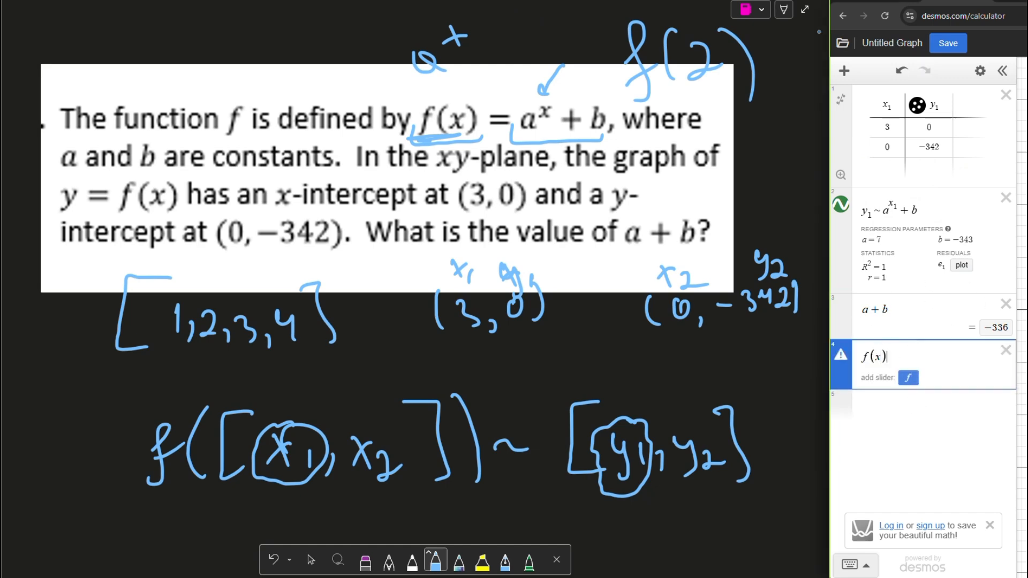
type("=a")
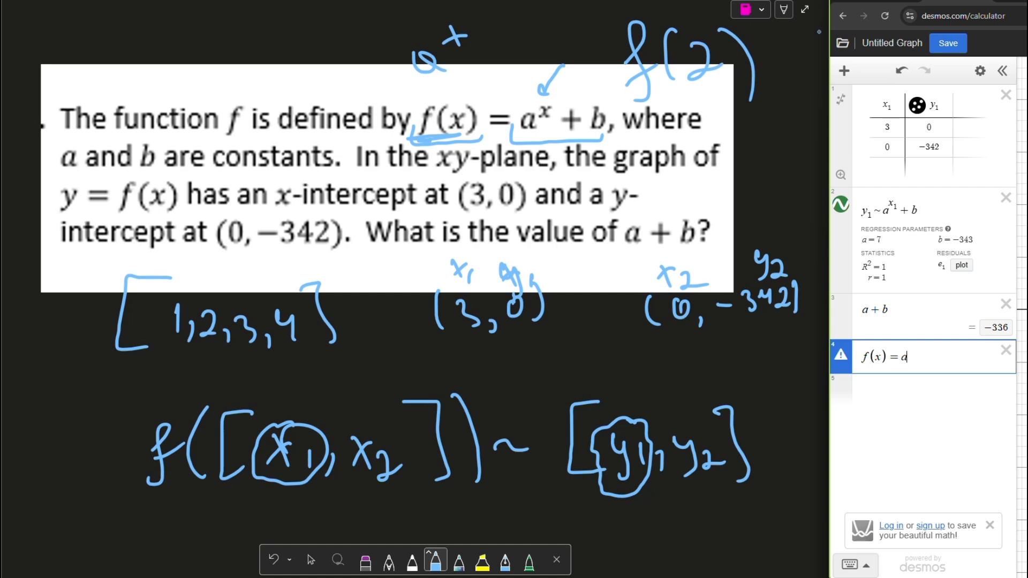
type("^x")
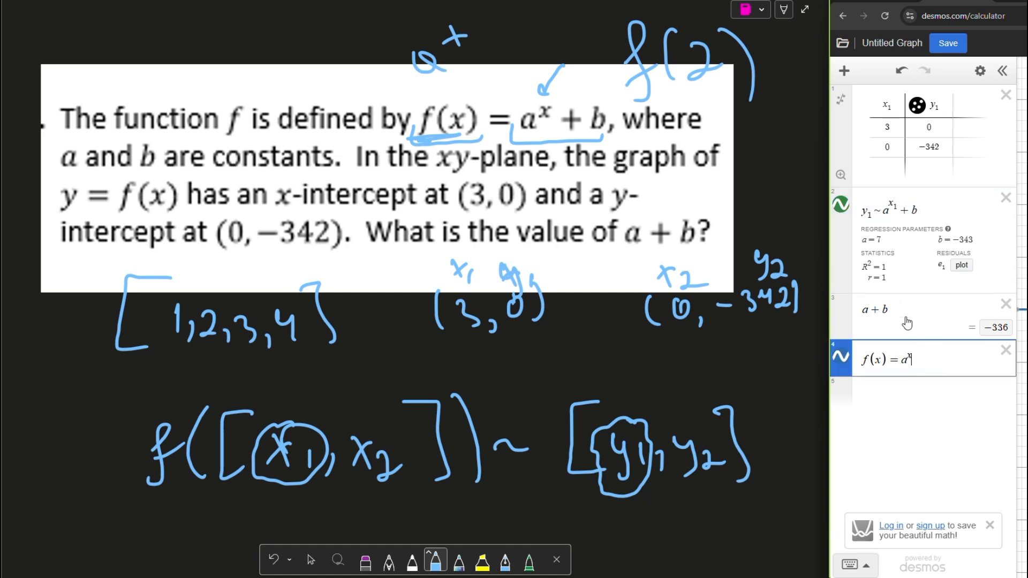
left_click_drag(884, 239, 858, 239)
left_click(935, 241)
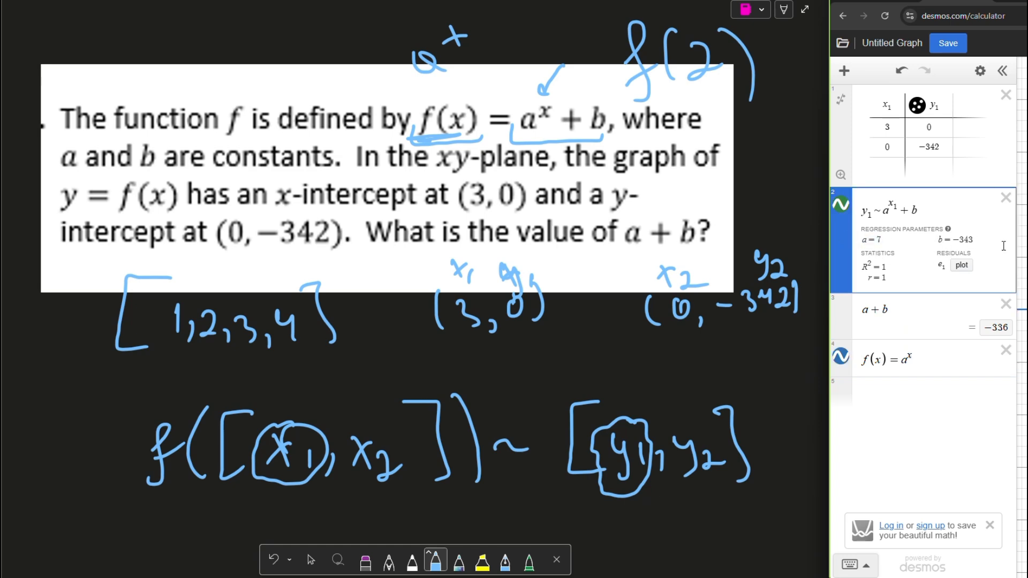
left_click(939, 372)
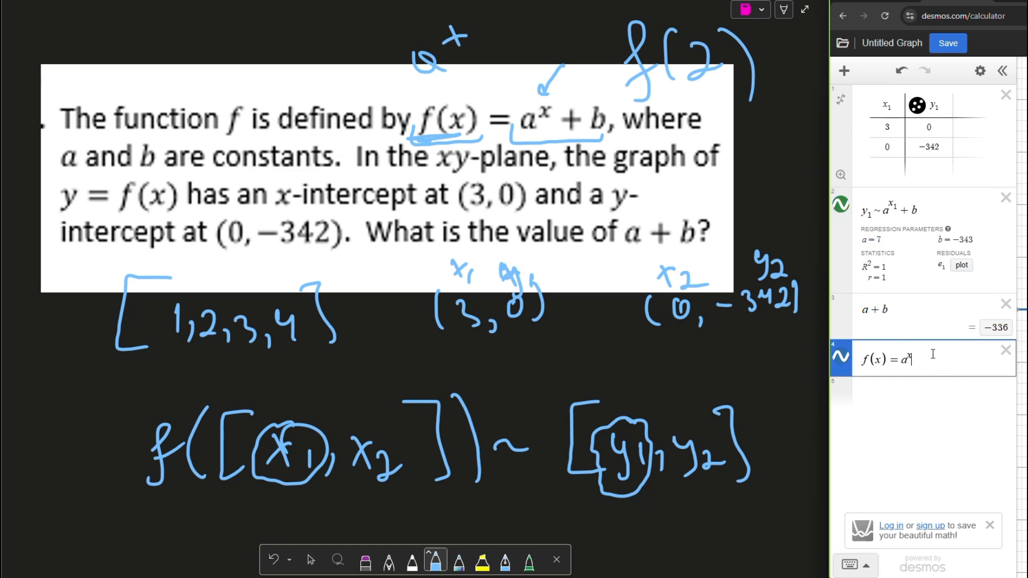
type("+b")
key("Return")
type("f(2")
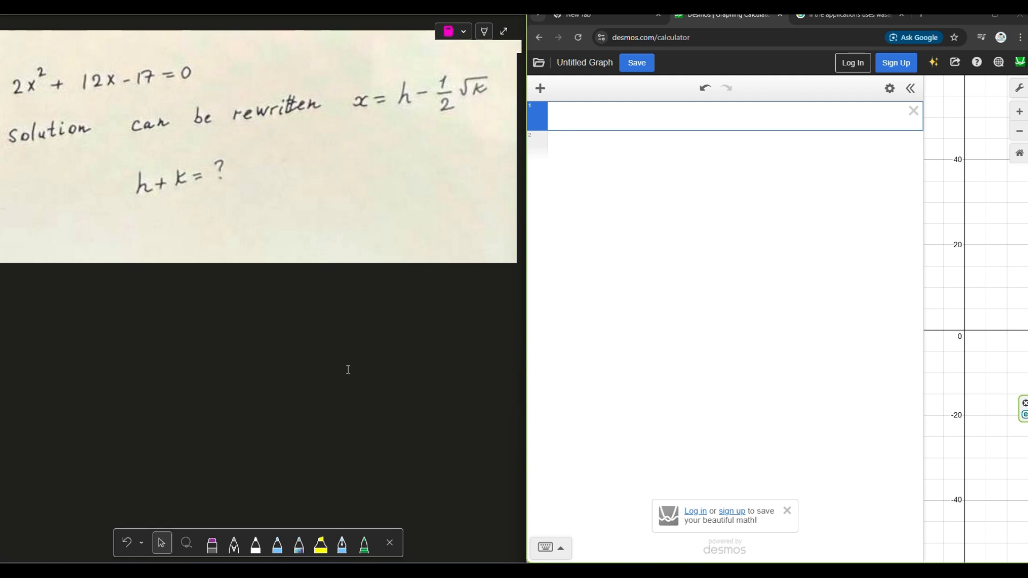
- Underline "solution", the equation 2x² + 12x − 17 = 0 and the rewritten form of x in blue, and bracket h + k
left_click(280, 548)
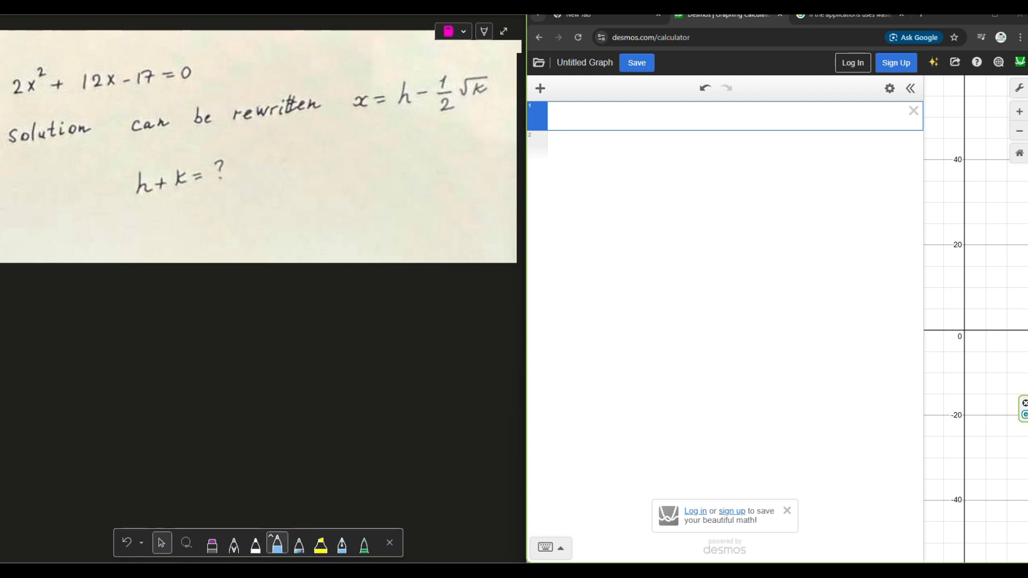
left_click_drag(11, 156, 86, 152)
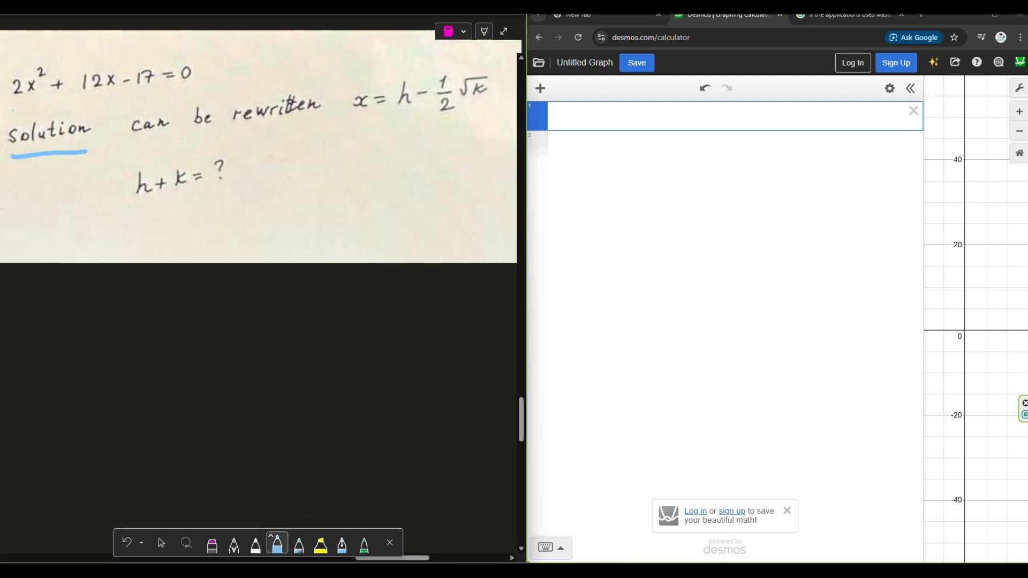
left_click_drag(3, 113, 192, 83)
left_click_drag(337, 126, 485, 138)
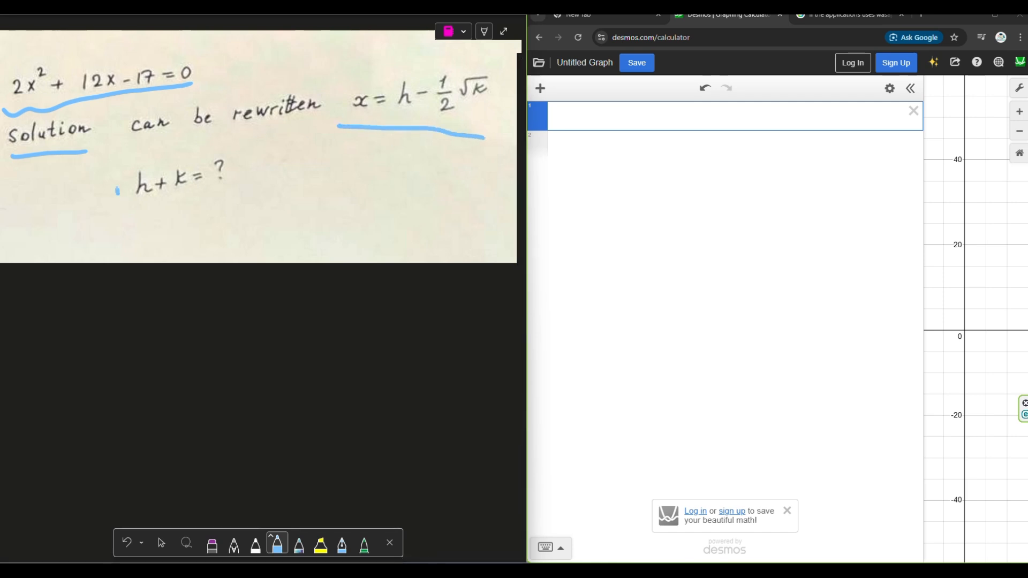
mouse_move(117, 190)
left_mouse_down()
mouse_move(198, 211)
mouse_move(202, 187)
left_mouse_up()
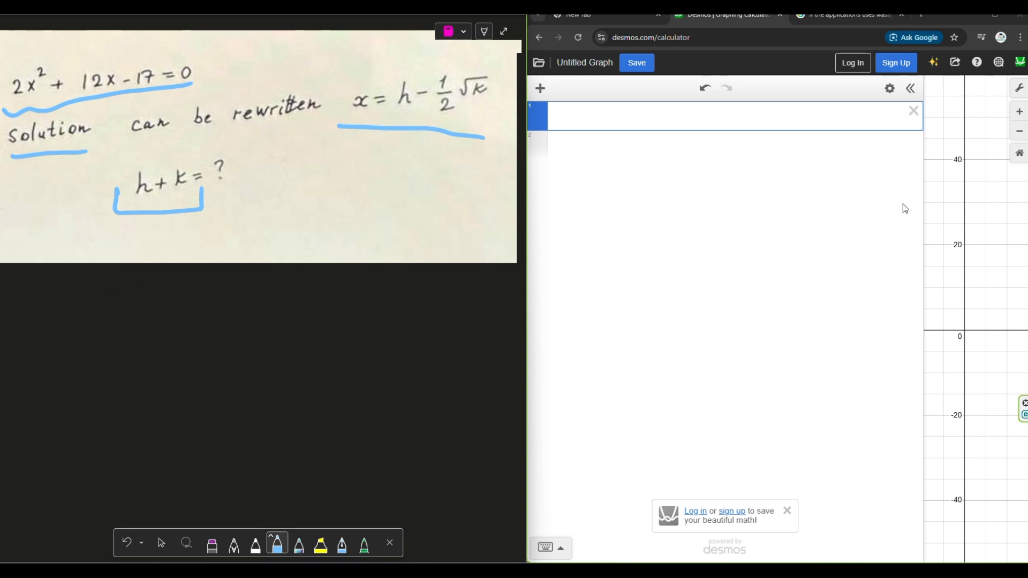
- Narrow the expression list to enlarge the graph area and graph x^2 + 5x + 4 as an example
left_click_drag(928, 212, 785, 213)
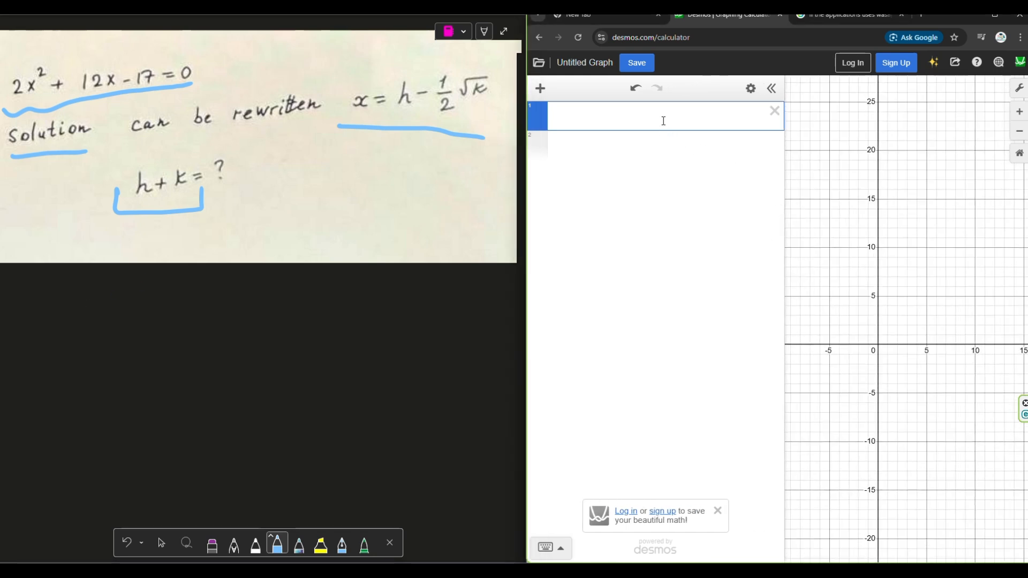
left_click_drag(619, 122, 543, 128)
left_click(639, 110)
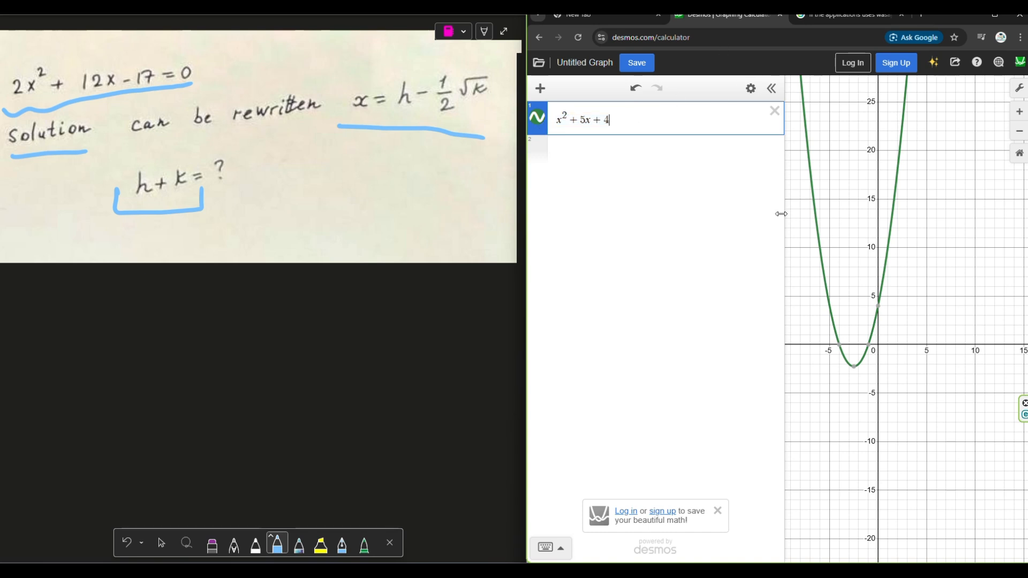
- Mark both x-intercepts of the parabola and add them to the expression list as the points (-4, 0) and (-1, 0)
scroll(841, 486, "up", 6)
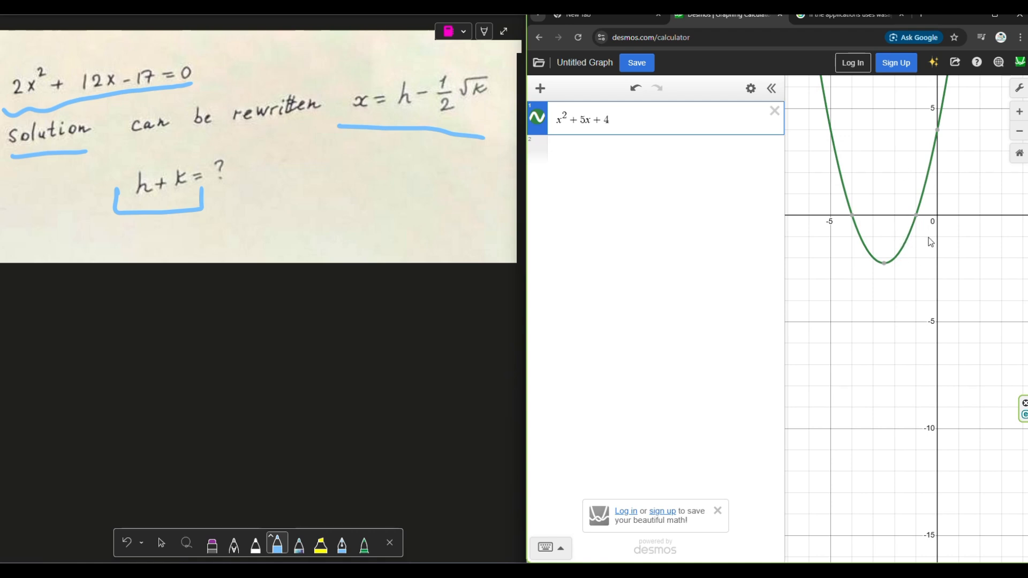
left_click(853, 217)
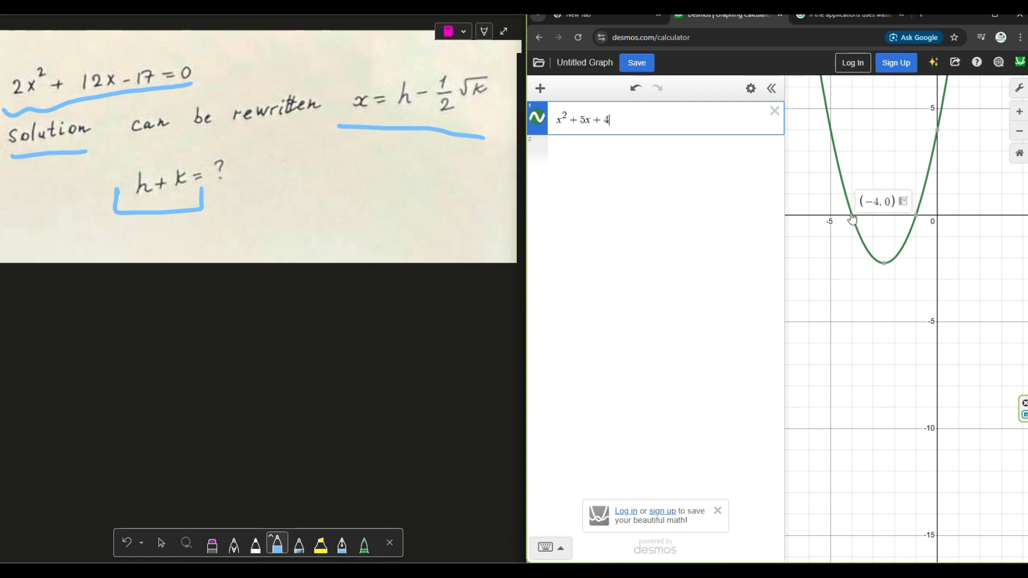
left_click(916, 216)
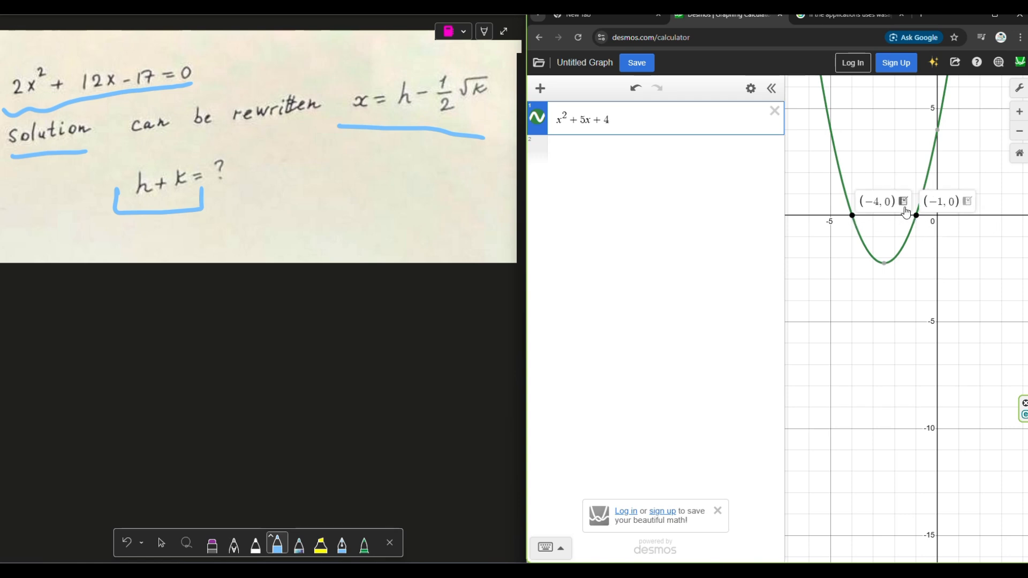
left_click(904, 203)
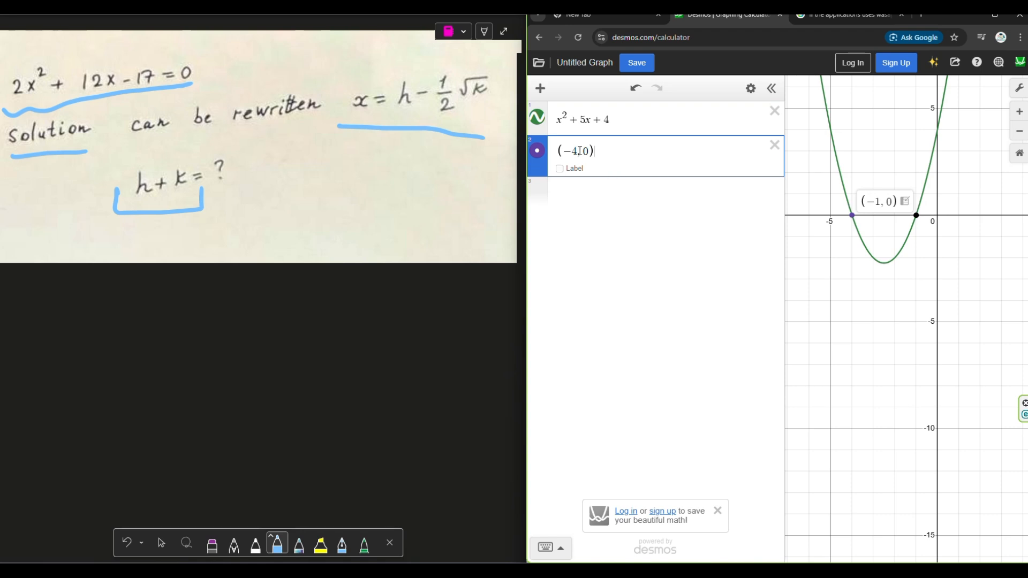
left_click(903, 202)
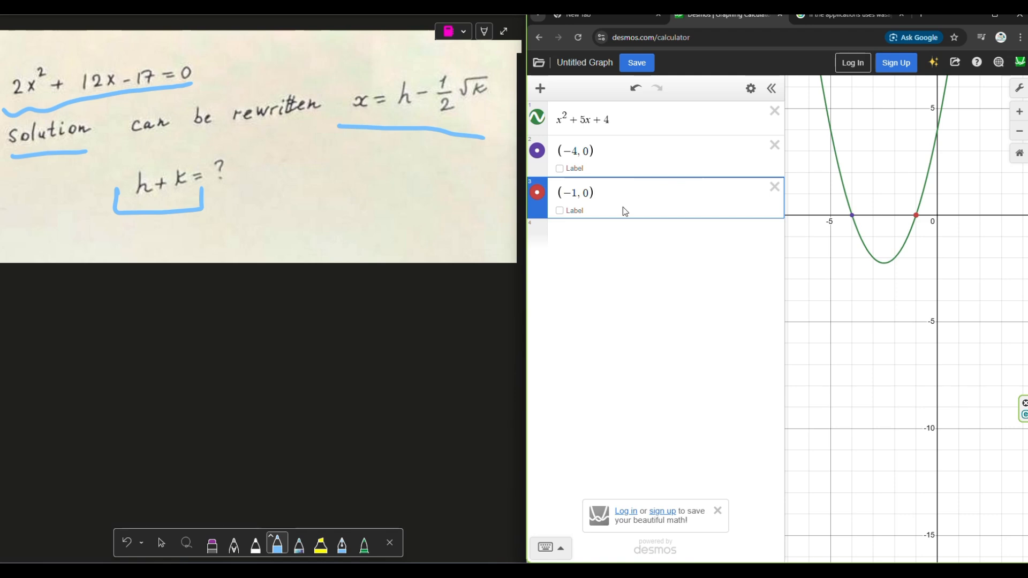
- Examine the coordinates of the two intercept points against the x variable of the quadratic
left_click(575, 151)
left_click_drag(575, 150, 563, 151)
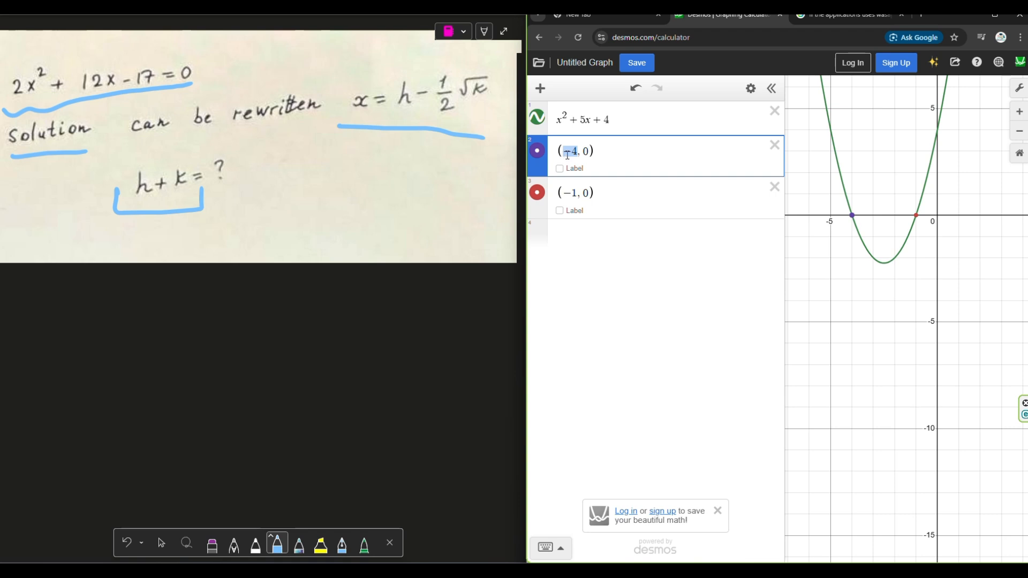
left_click(583, 117)
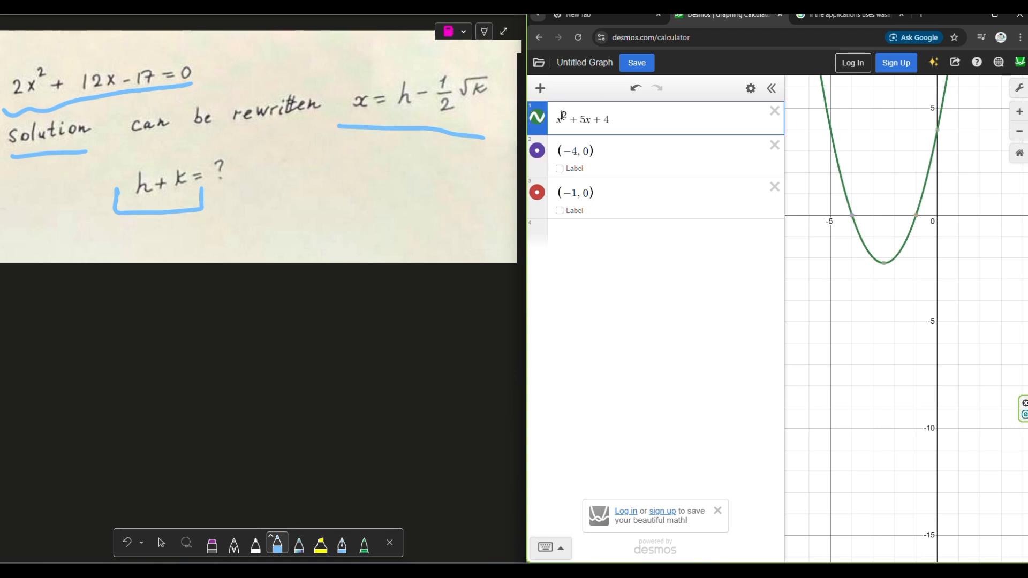
left_click_drag(583, 150, 592, 147)
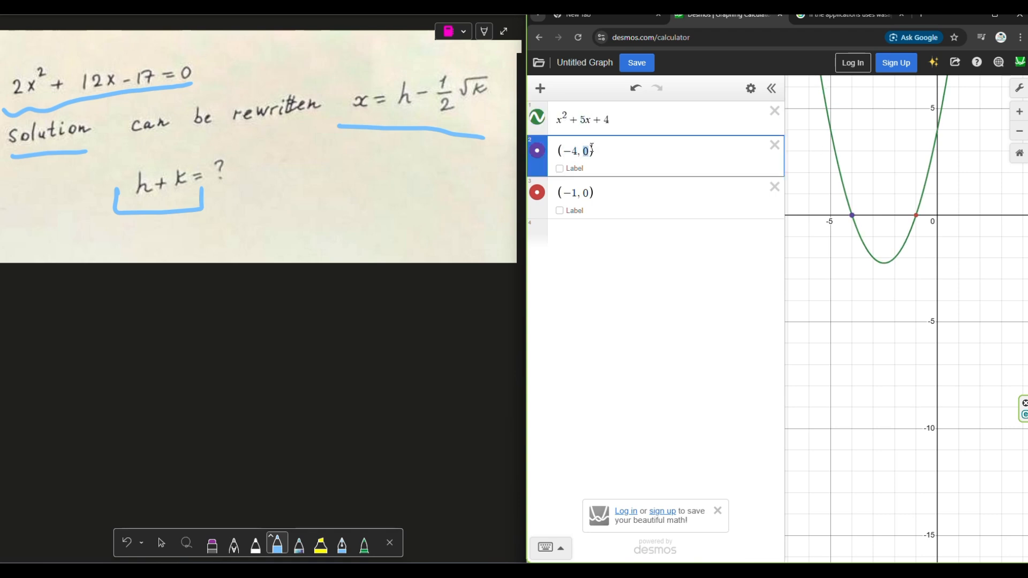
left_click(592, 192)
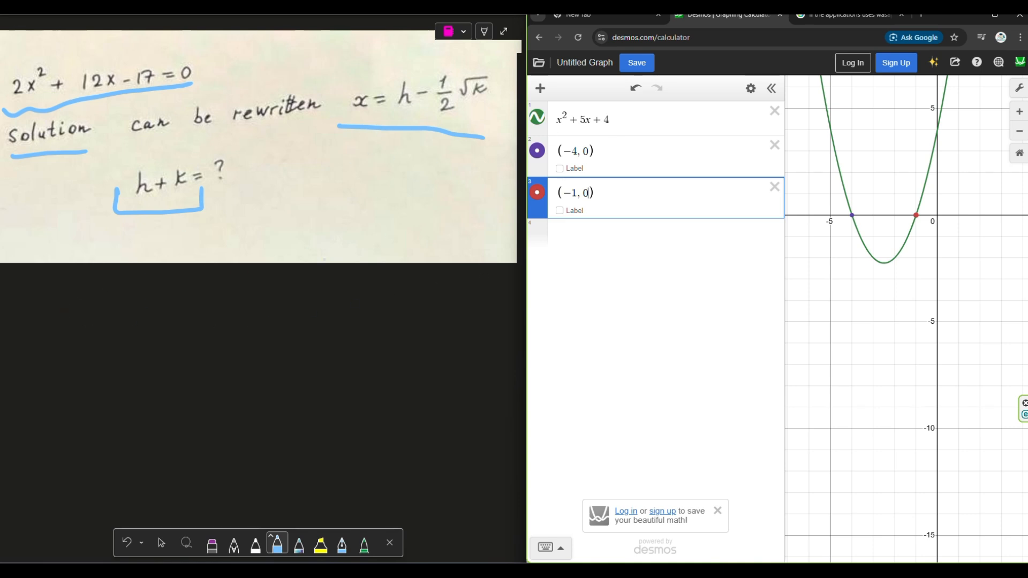
- Handwrite the first root formula x₁ = (−b + √D) / 2a below the question
left_click_drag(60, 331, 80, 367)
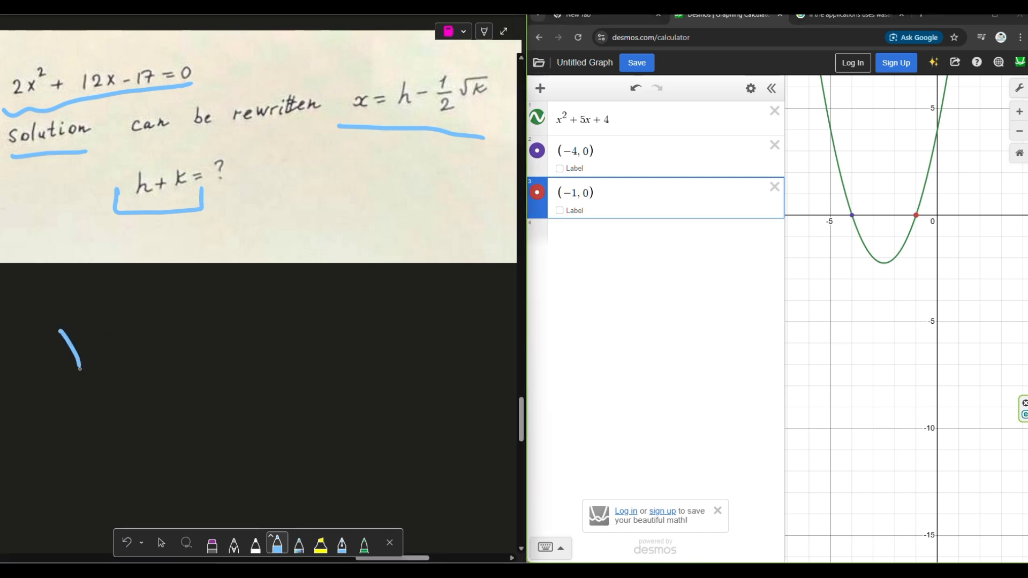
mouse_move(100, 326)
left_mouse_down()
mouse_move(61, 364)
mouse_move(105, 369)
left_mouse_up()
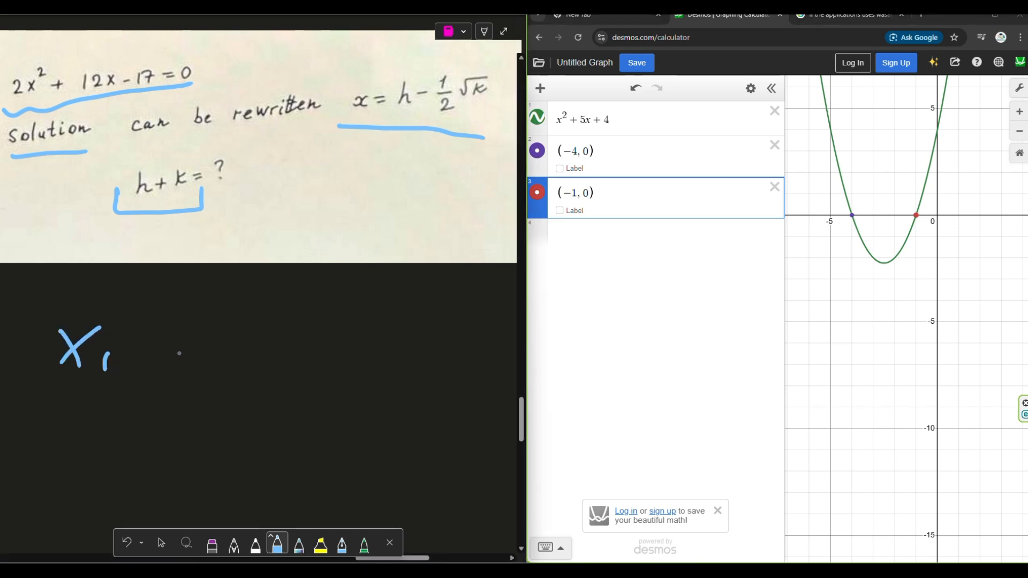
left_click_drag(153, 332, 183, 328)
mouse_move(155, 347)
left_mouse_down()
mouse_move(245, 321)
mouse_move(264, 333)
mouse_move(352, 317)
mouse_move(334, 333)
left_mouse_up()
mouse_move(381, 304)
left_mouse_down()
mouse_move(390, 322)
mouse_move(451, 261)
left_mouse_up()
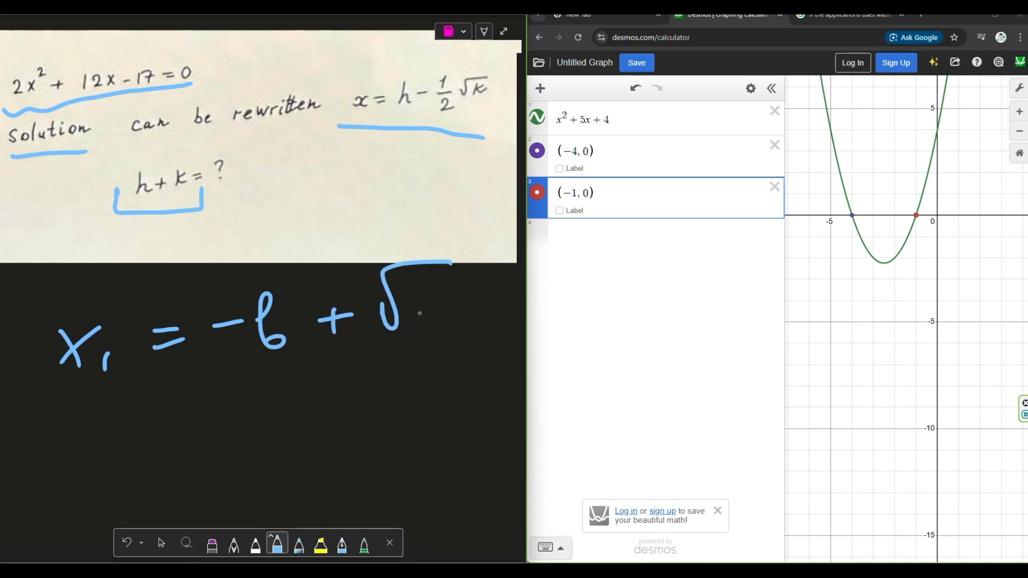
left_click_drag(411, 300, 418, 336)
left_click_drag(225, 363, 470, 347)
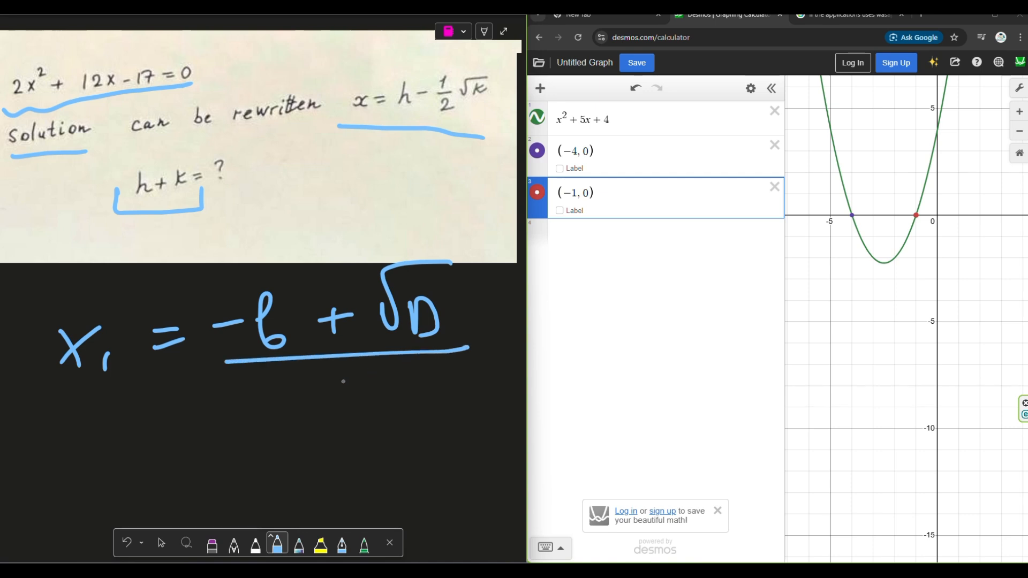
mouse_move(287, 381)
left_mouse_down()
mouse_move(294, 401)
mouse_move(325, 406)
left_mouse_up()
left_click_drag(343, 385, 353, 405)
- Handwrite the second root formula x₂ = (−b − √D) / 2a beneath the first one
scroll(275, 459, "down", 3)
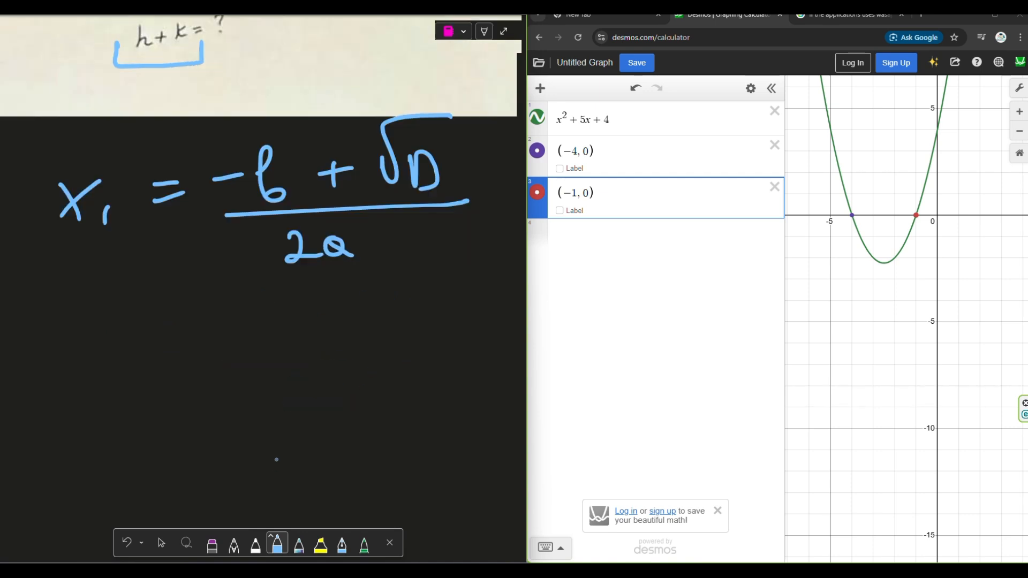
mouse_move(61, 330)
left_mouse_down()
mouse_move(79, 368)
mouse_move(69, 355)
mouse_move(116, 369)
mouse_move(154, 351)
left_mouse_up()
left_click(123, 355)
left_click_drag(118, 368, 189, 362)
mouse_move(227, 329)
left_mouse_down()
mouse_move(215, 356)
mouse_move(225, 320)
mouse_move(225, 364)
left_mouse_up()
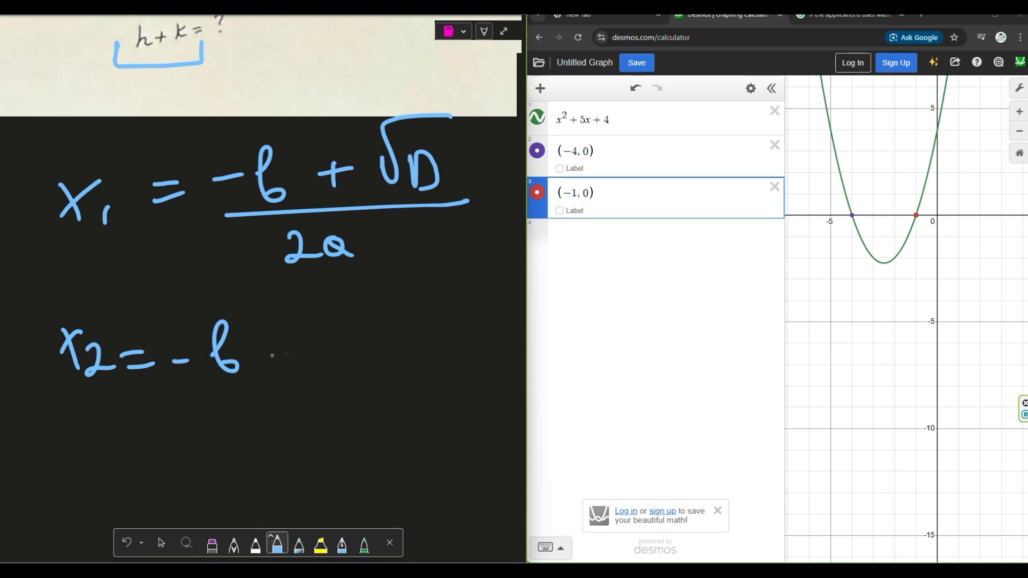
left_click(257, 357)
mouse_move(255, 357)
left_mouse_down()
mouse_move(297, 353)
mouse_move(378, 308)
left_mouse_up()
left_click_drag(334, 338, 342, 368)
left_click_drag(170, 391, 405, 369)
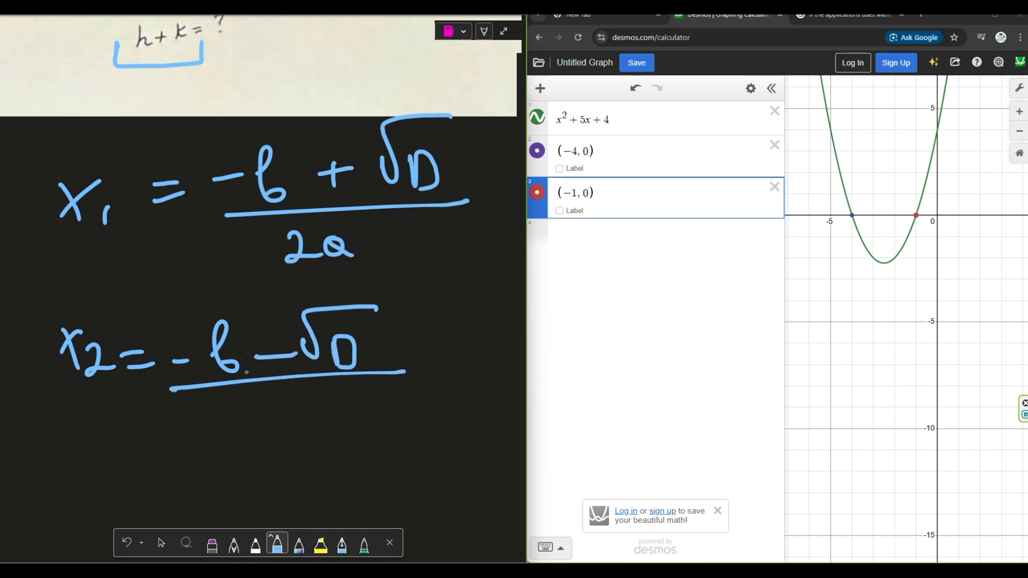
mouse_move(249, 407)
left_mouse_down()
mouse_move(277, 427)
mouse_move(302, 425)
left_mouse_up()
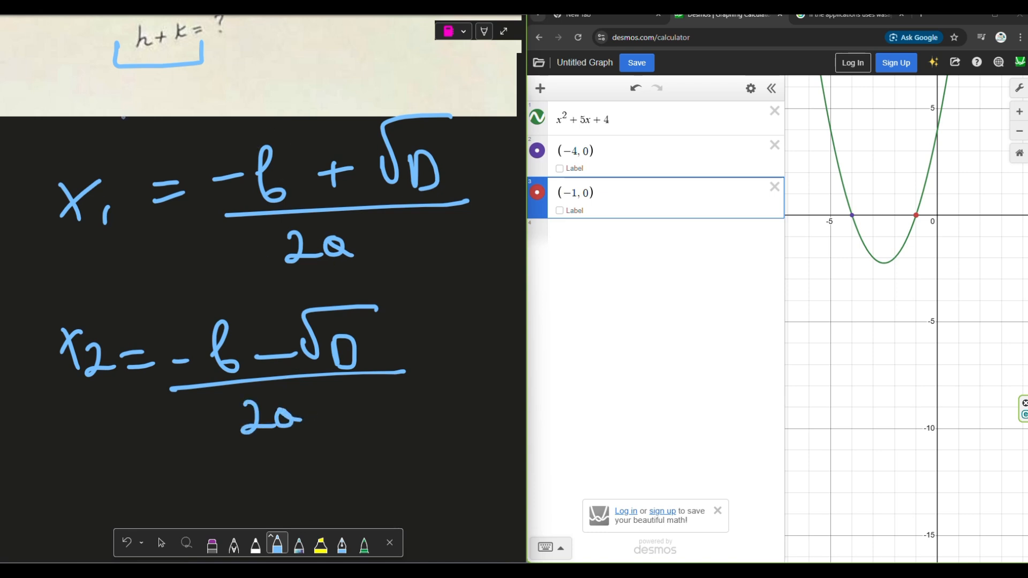
- Handwrite ax² + bx + c below h + k and mark the differing plus and minus signs in both root formulas with arrows
mouse_move(77, 107)
left_mouse_down()
mouse_move(81, 119)
mouse_move(110, 121)
left_mouse_up()
left_click_drag(109, 106, 91, 122)
mouse_move(112, 81)
left_mouse_down()
mouse_move(123, 96)
mouse_move(156, 98)
left_mouse_up()
mouse_move(142, 92)
left_mouse_down()
mouse_move(140, 114)
mouse_move(199, 113)
left_mouse_up()
mouse_move(203, 90)
left_mouse_down()
mouse_move(185, 114)
mouse_move(227, 99)
left_mouse_up()
left_click_drag(216, 90, 217, 110)
left_click_drag(250, 80, 259, 104)
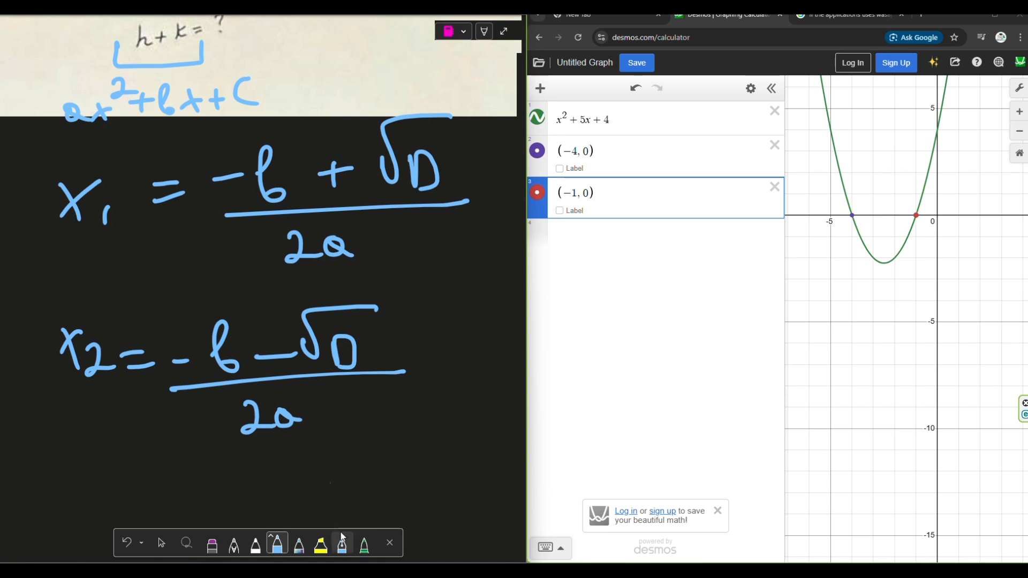
mouse_move(311, 202)
left_mouse_down()
mouse_move(327, 180)
mouse_move(332, 187)
left_mouse_up()
left_click_drag(244, 370, 274, 362)
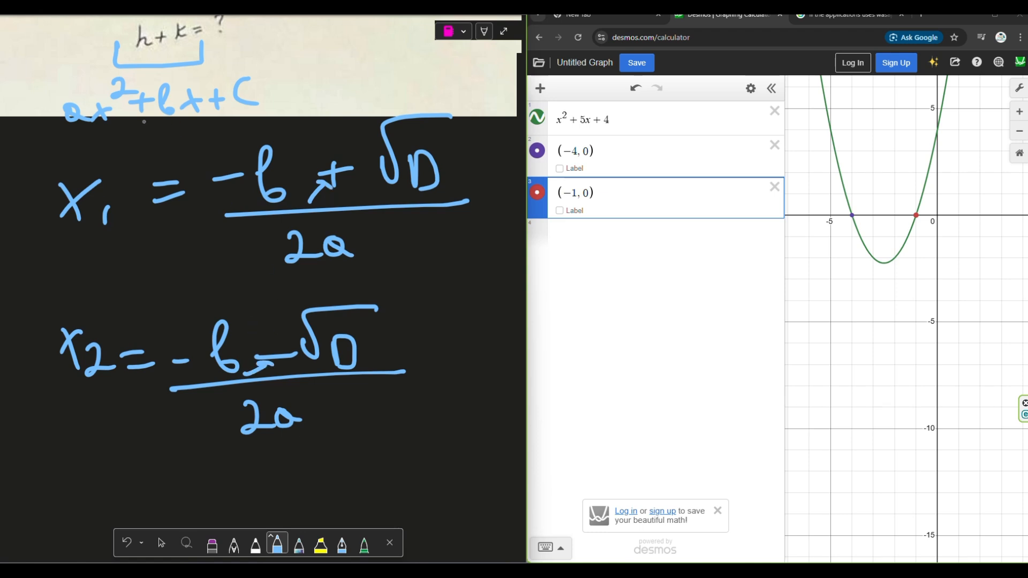
- Return to the question and delete both intercept points and the example quadratic from the expression list
scroll(143, 121, "up", 5)
left_click(774, 186)
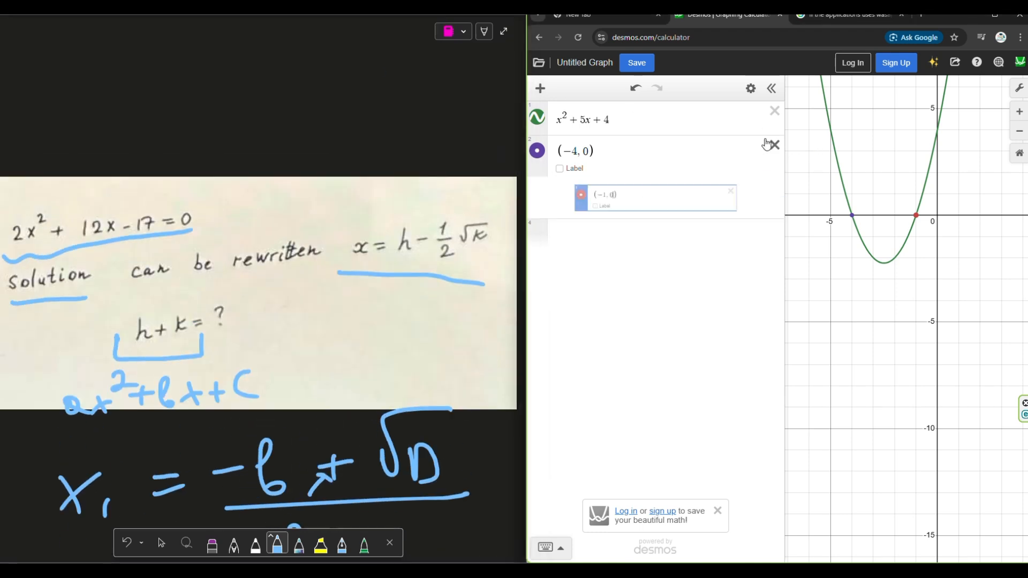
left_click(774, 145)
left_click(774, 111)
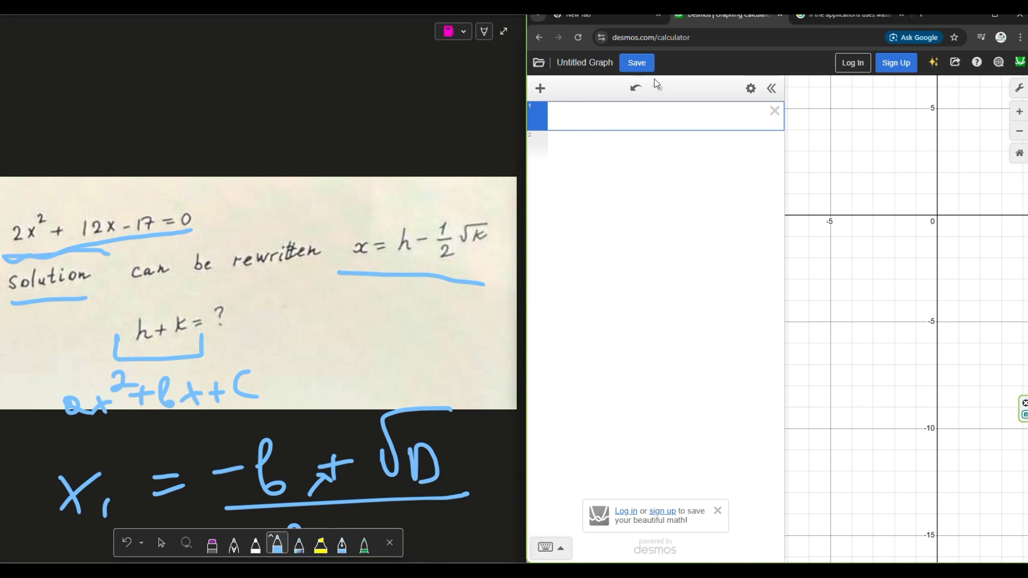
- Enter the expression 2x₁² + 12x₁ − 17 with subscripted variables in the empty first line
type("2x_1")
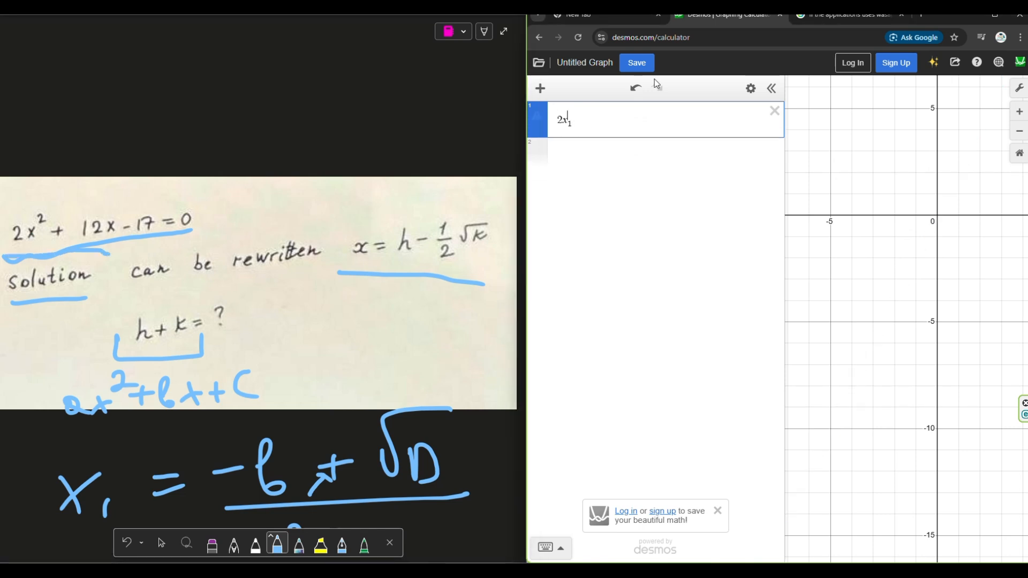
type("^2")
key("Right")
type("+12x")
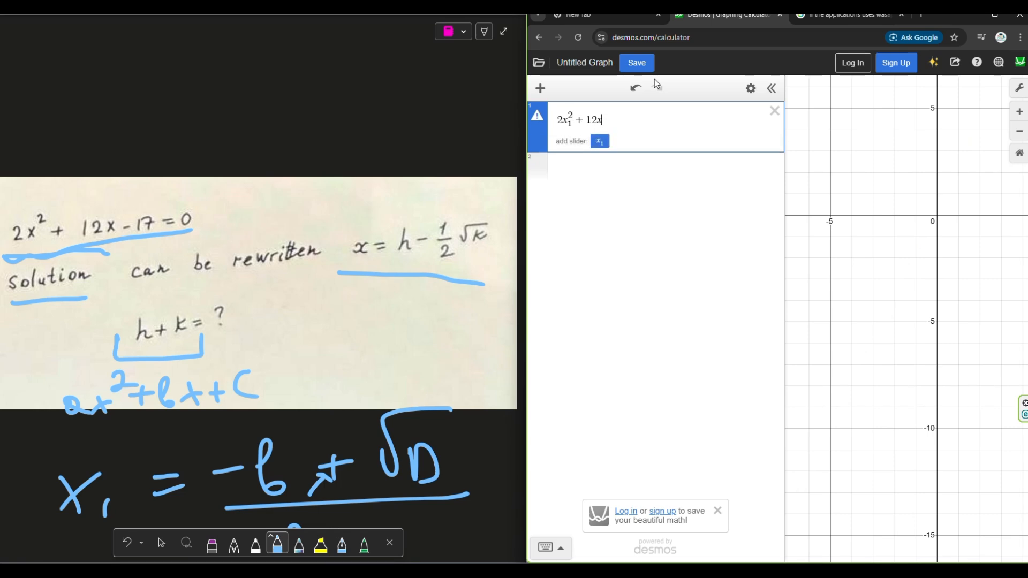
type("1")
type("-17")
- Handwrite −7 with an arrow to the x² term and write = 0 above the question
left_click_drag(274, 99, 315, 109)
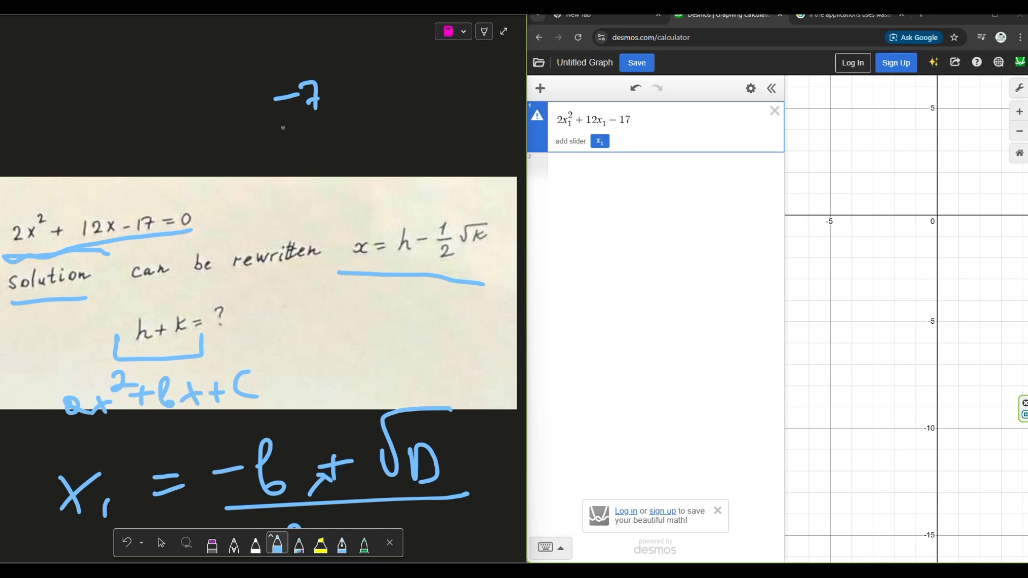
mouse_move(282, 113)
left_mouse_down()
mouse_move(188, 129)
mouse_move(47, 189)
left_mouse_up()
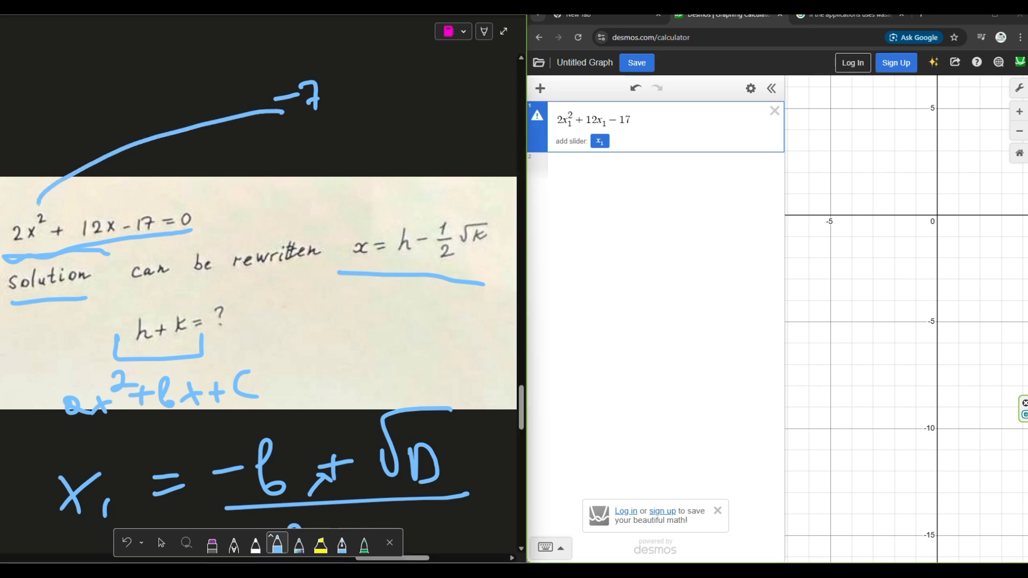
mouse_move(402, 123)
left_mouse_down()
mouse_move(429, 116)
mouse_move(428, 127)
left_mouse_up()
mouse_move(441, 120)
left_mouse_down()
mouse_move(468, 127)
mouse_move(467, 110)
mouse_move(450, 130)
mouse_move(469, 121)
left_mouse_up()
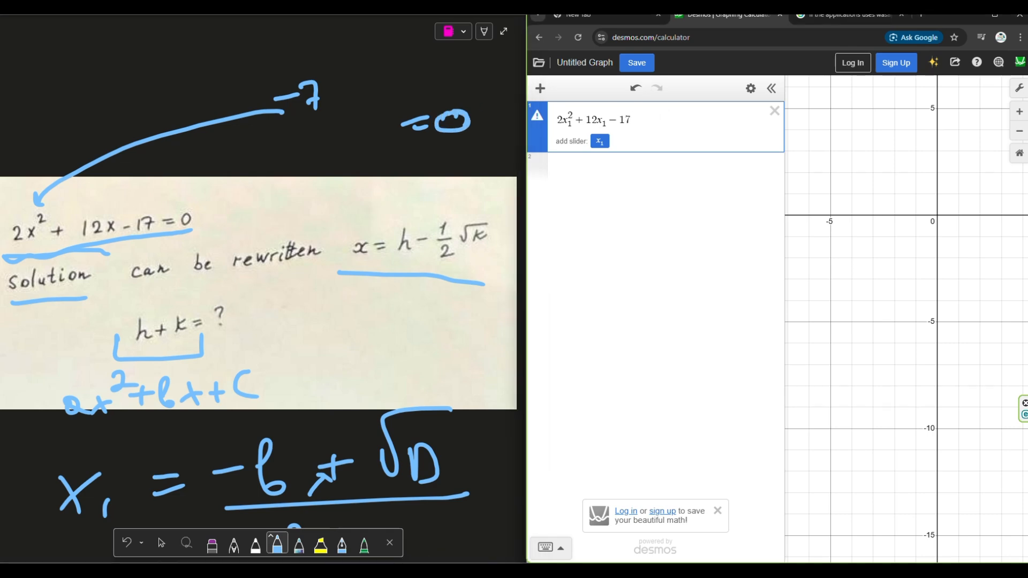
- Complete the quadratic as a regression with ~ 0 and evaluate x₁ on a new line
type("~ 0")
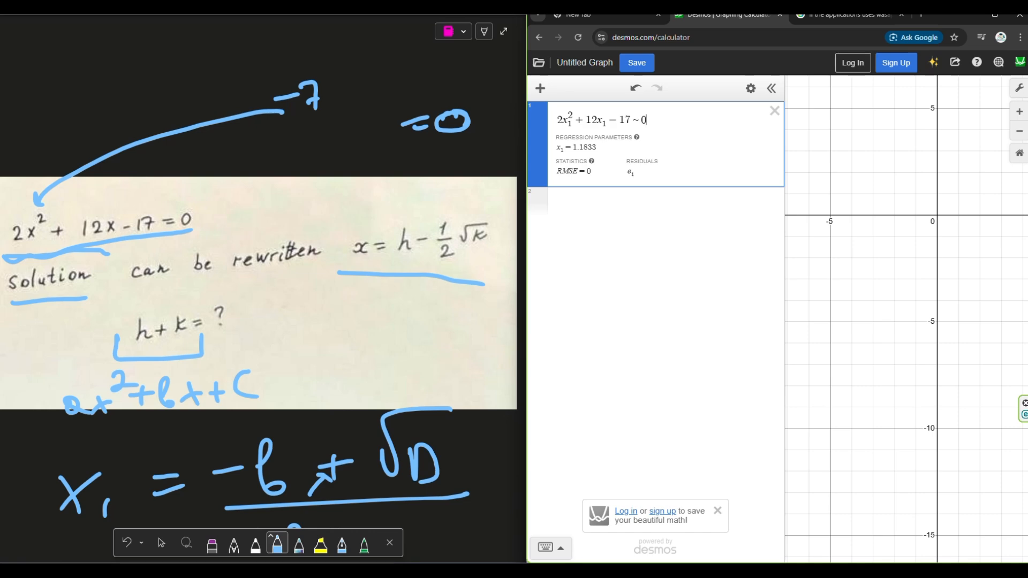
left_click(659, 202)
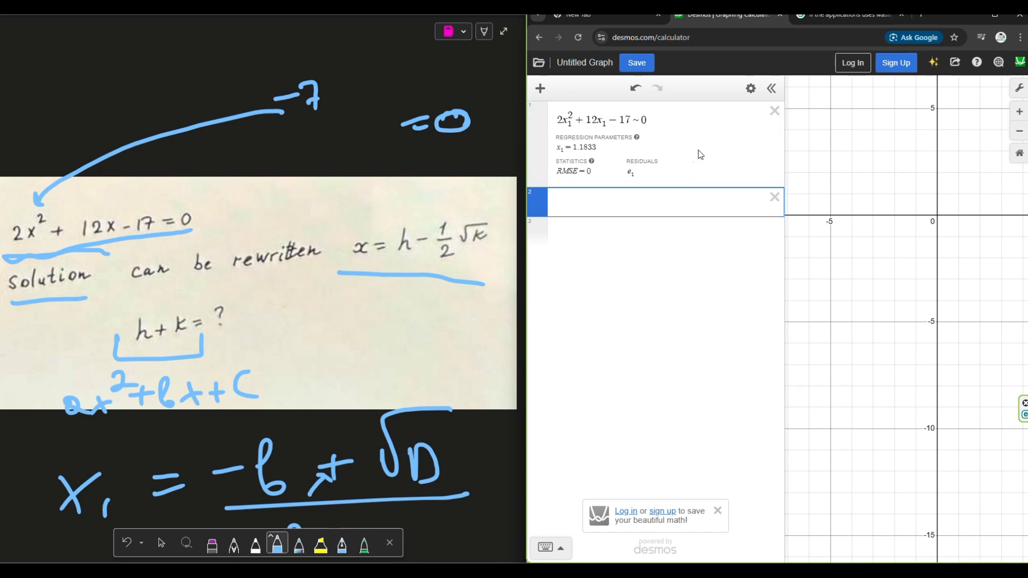
type("x_1")
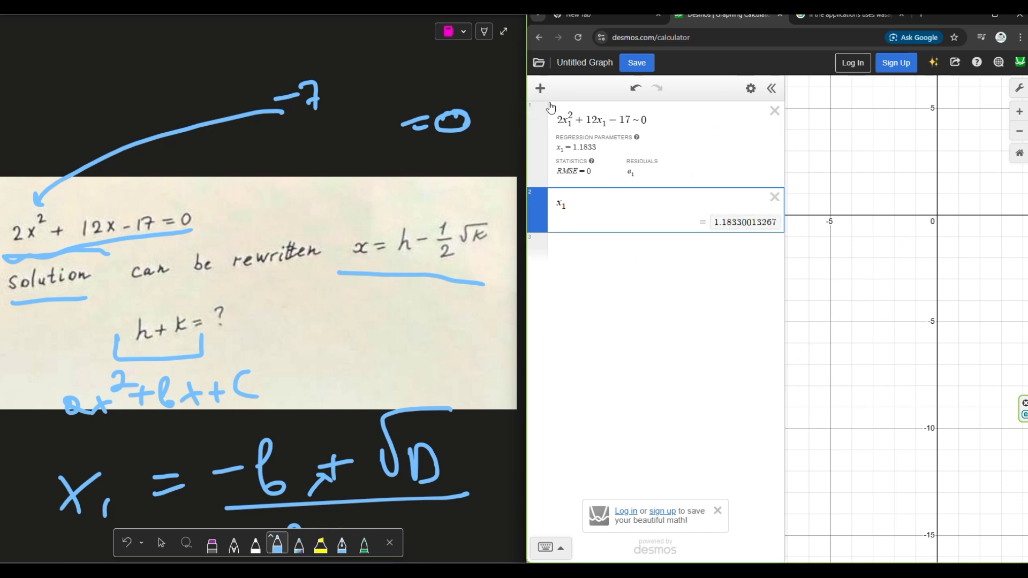
left_click_drag(587, 206, 551, 219)
left_click(565, 124)
left_click(576, 206)
- Underline x₁ and x₂ in the handwritten root formulas
scroll(98, 62, "down", 3)
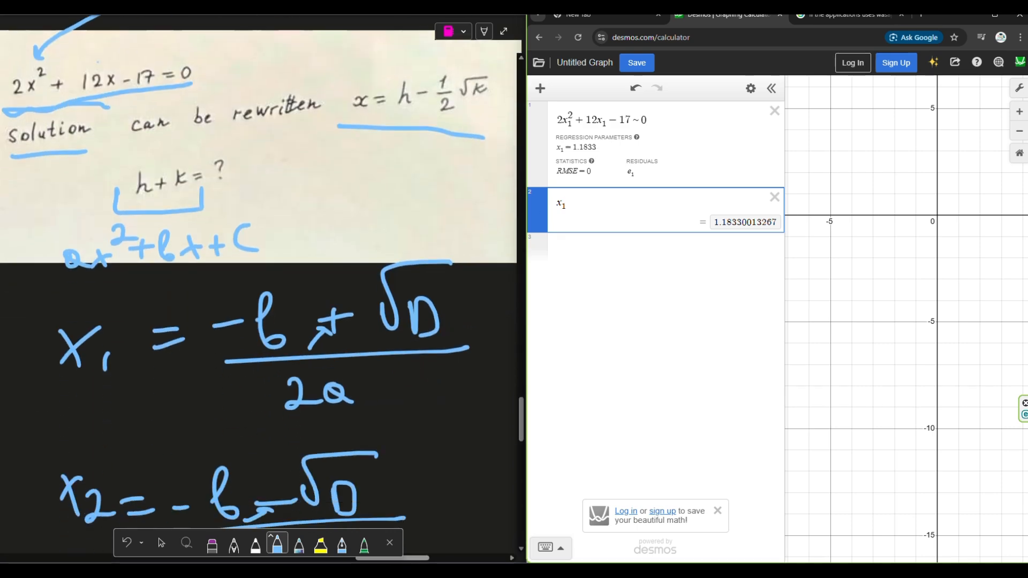
left_click_drag(52, 385, 165, 383)
left_click_drag(47, 527, 155, 512)
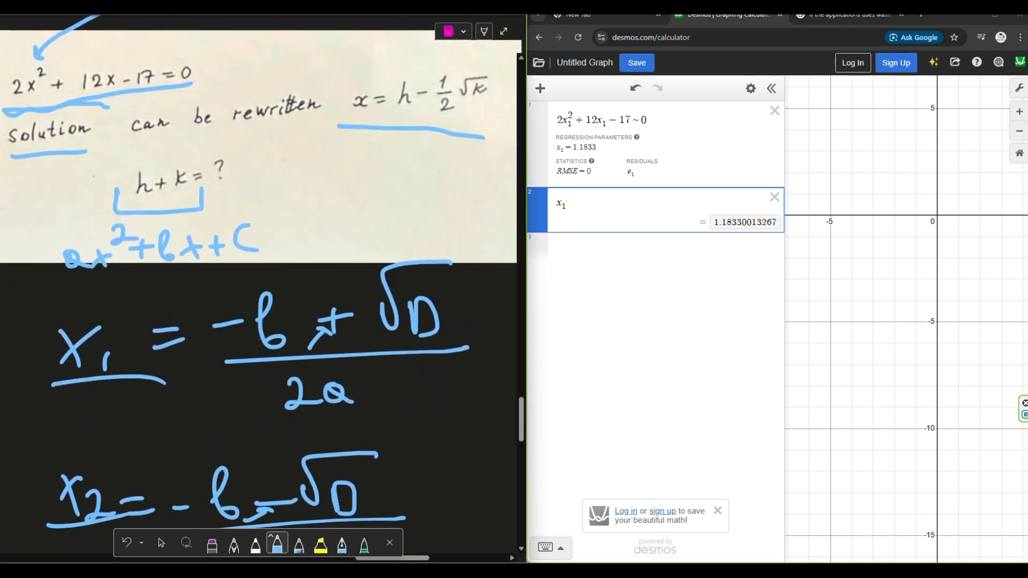
- Set x₁ equal to a list starting with h − ½√k and mark the question's minus sign with an arrow
scroll(257, 289, "up", 3)
left_click(639, 218)
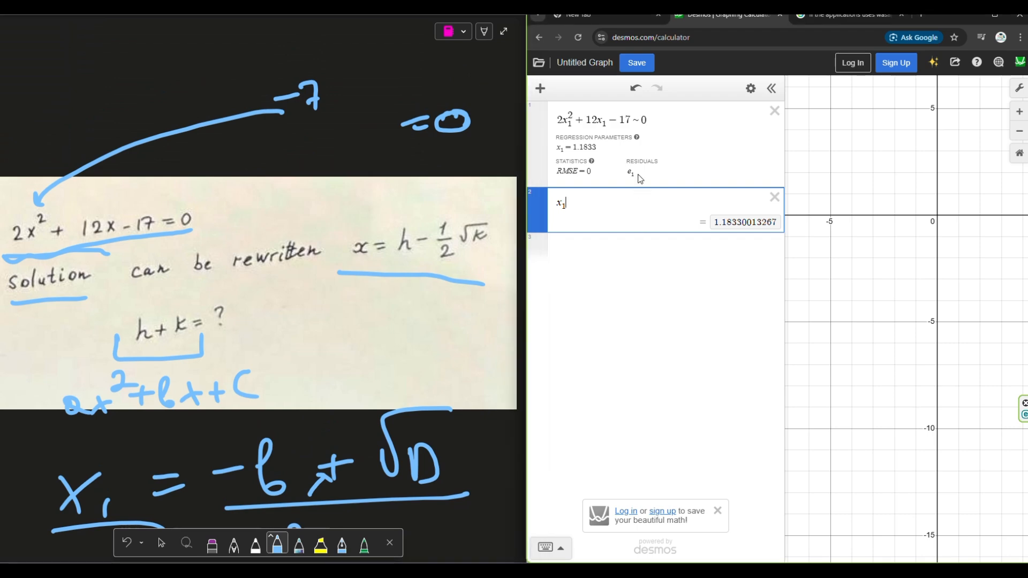
type("=[")
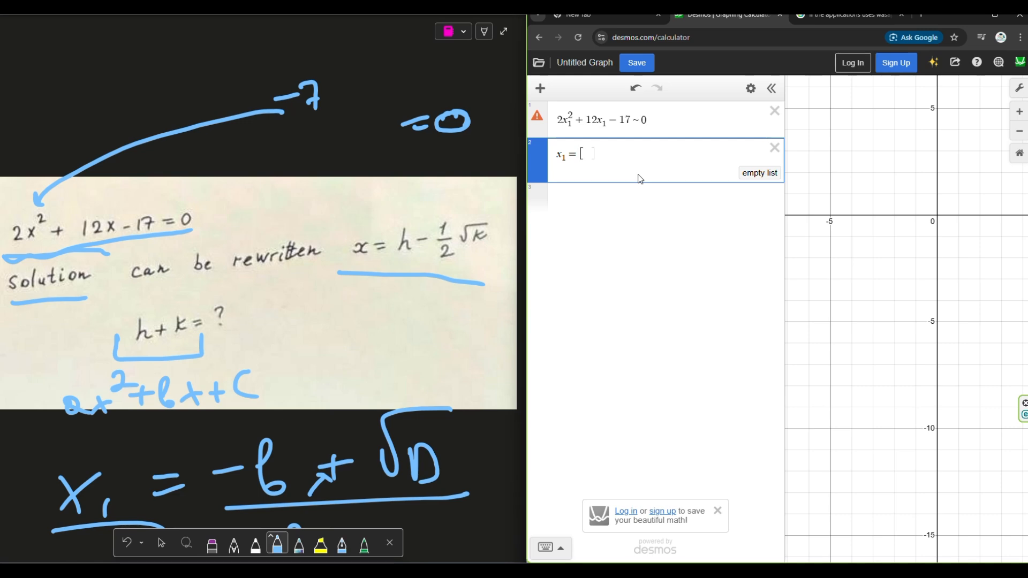
type("h-1/2")
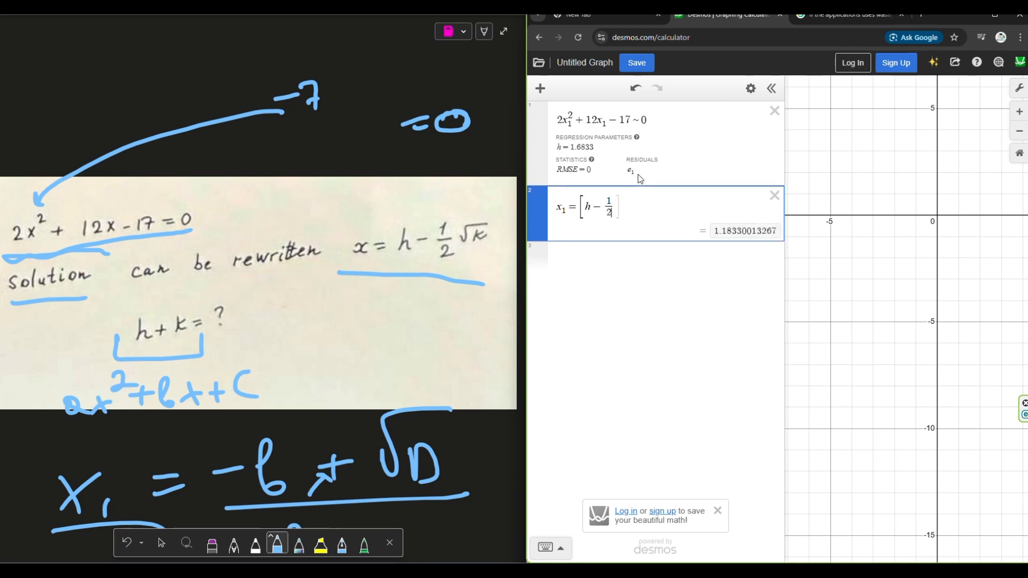
type("sqrtk")
type(",")
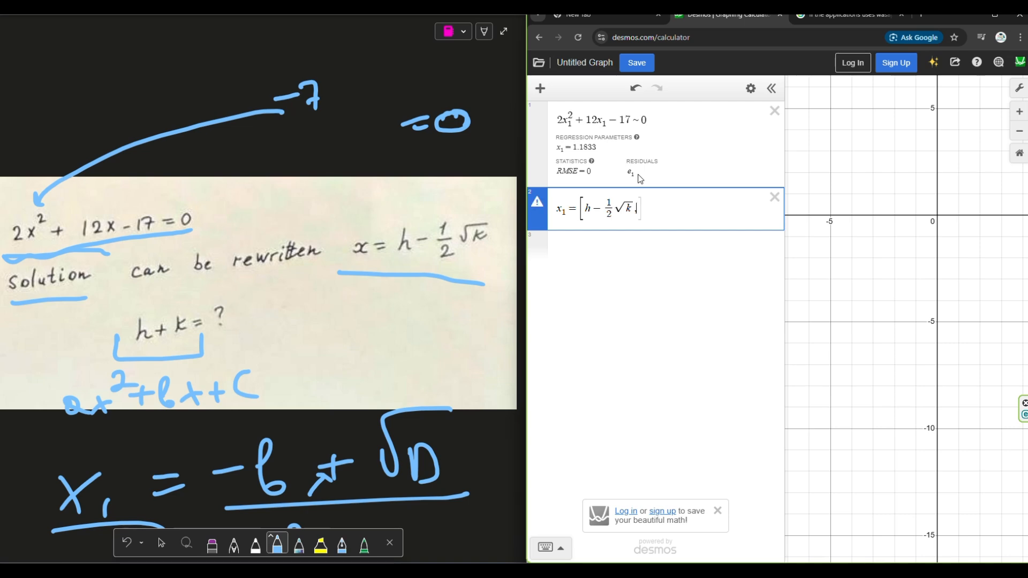
left_click_drag(409, 323, 416, 250)
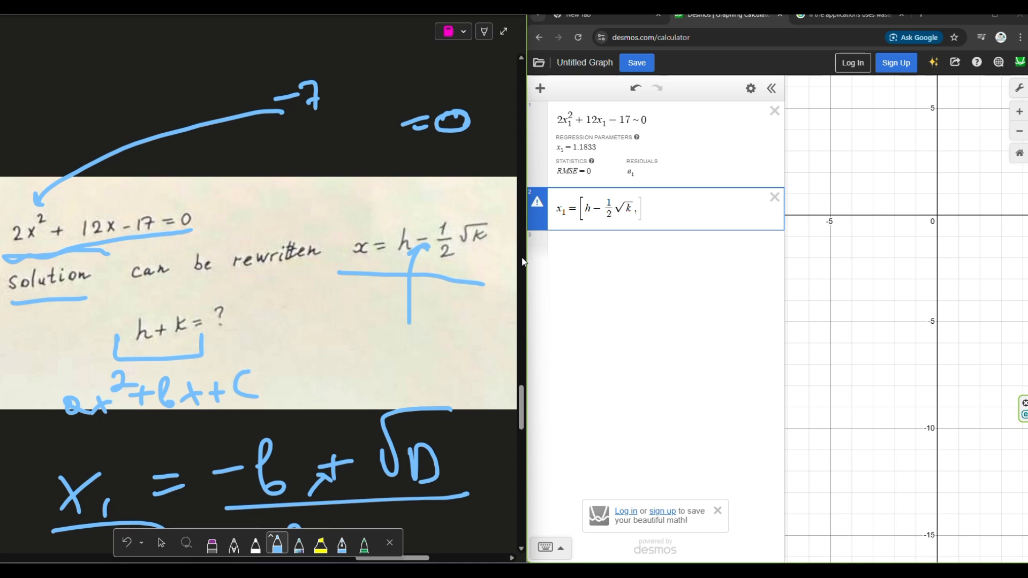
- Add h + ½√k as the second element of the x₁ list
left_click(641, 210)
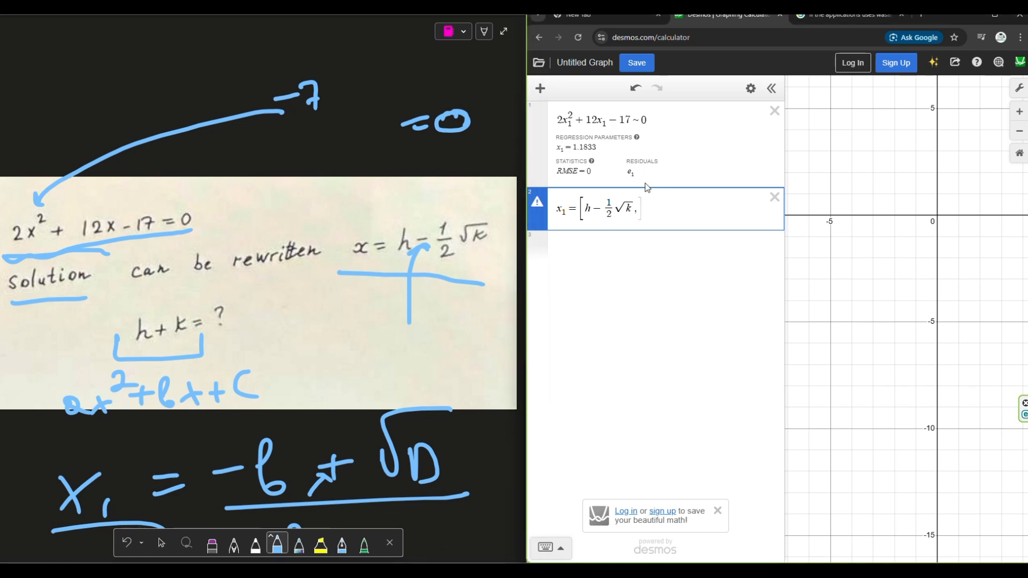
type("h ")
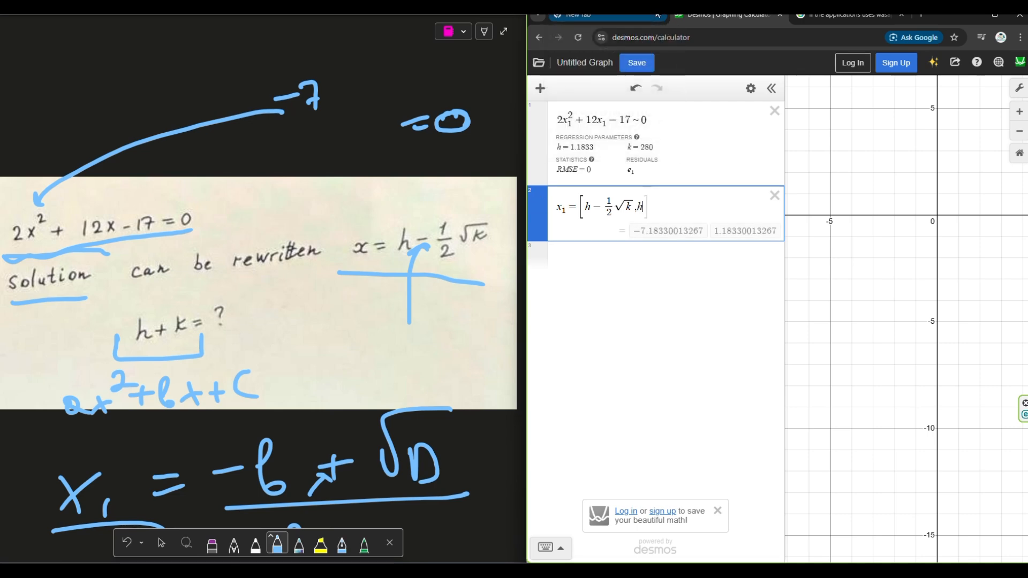
type("+ 1/")
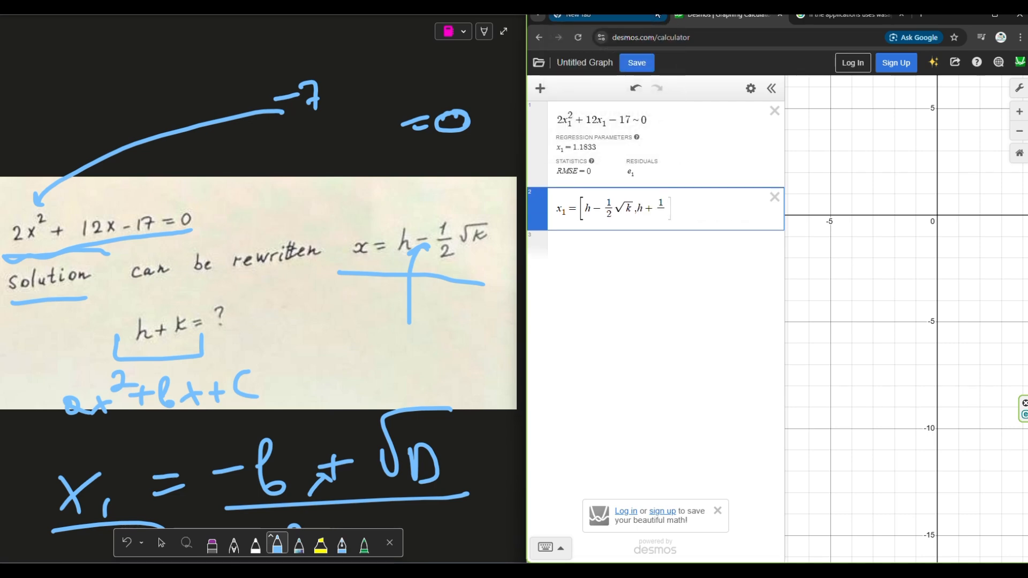
type("2")
key("Right")
type("sqrt")
type("k")
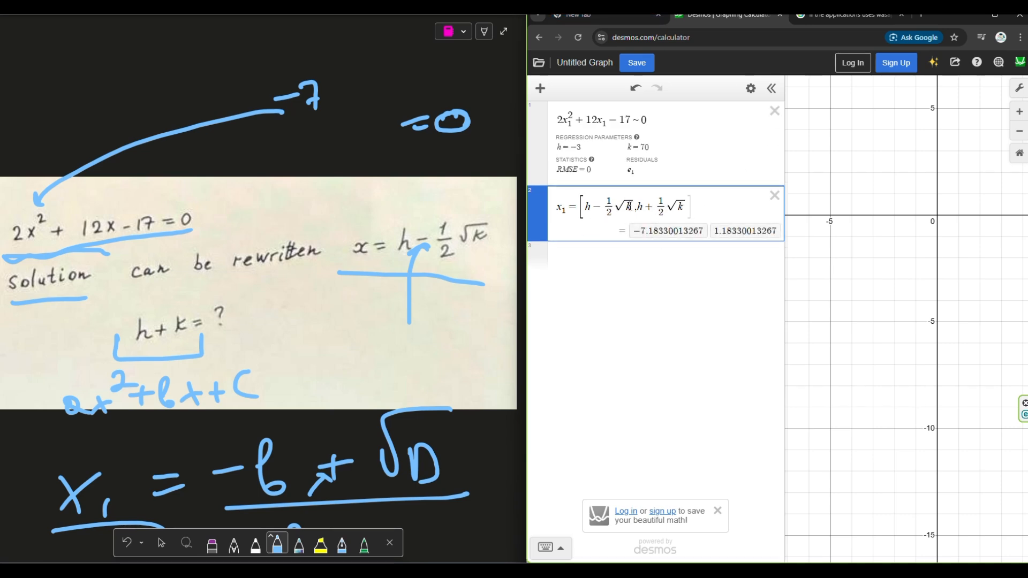
- Point out the x₁ list and the regression's 0, and enter h+k on a new line
left_click_drag(629, 206, 559, 120)
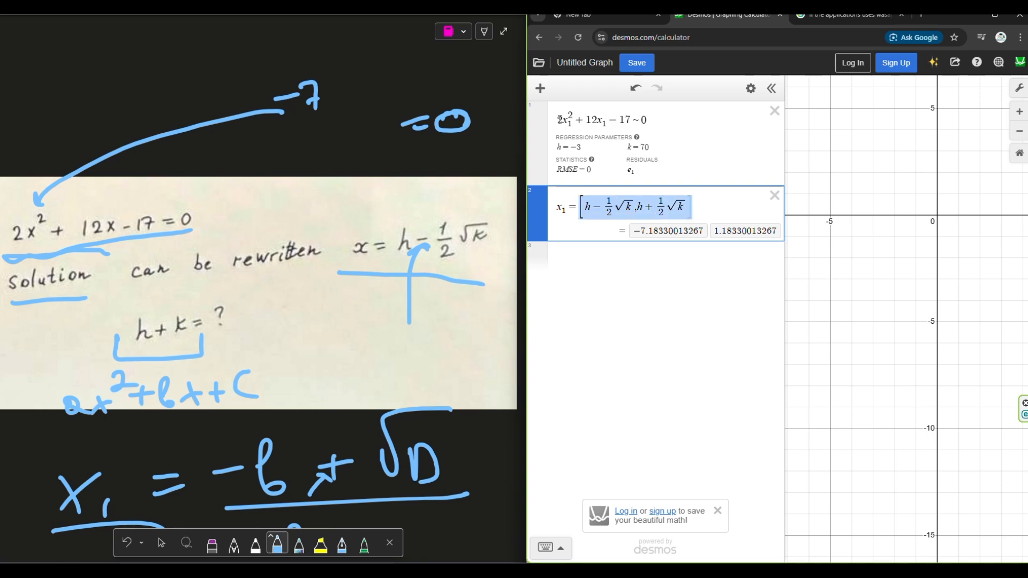
double_click(649, 120)
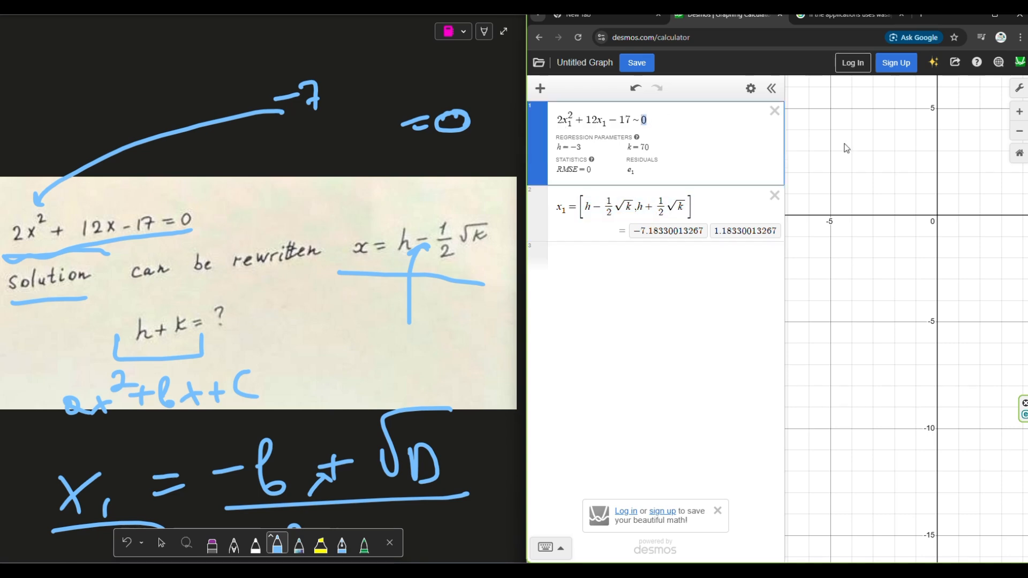
left_click_drag(685, 150, 603, 157)
left_click(597, 254)
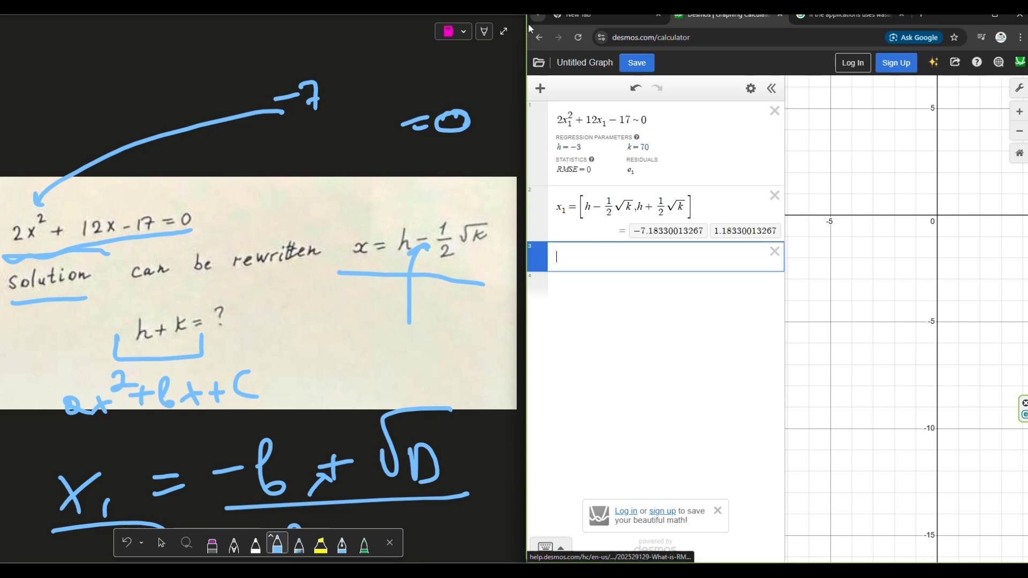
type("h+k")
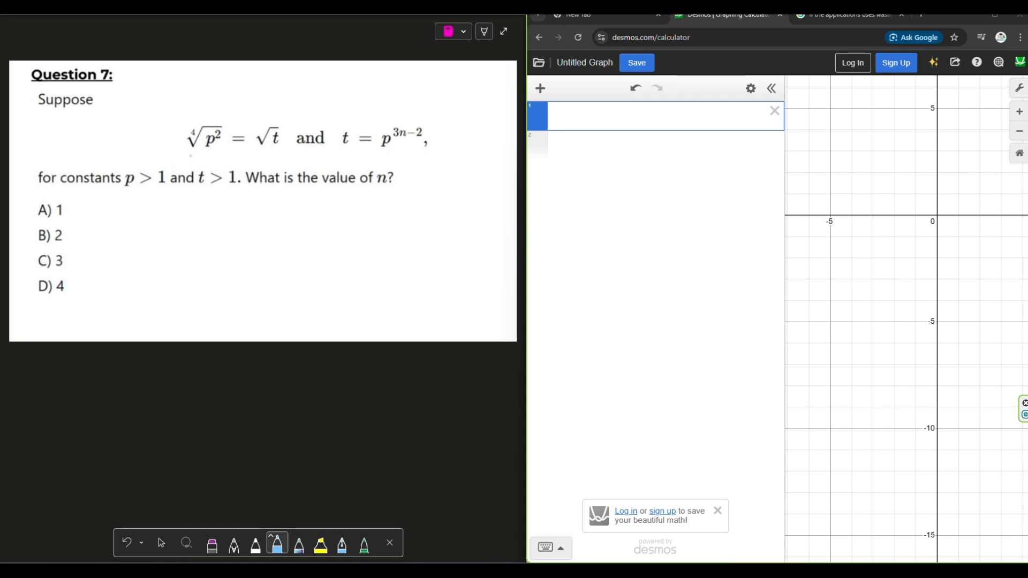
- Open a list in the empty first line and mark ⁴√p² and t in Question 7 with blue pen strokes
left_click(604, 113)
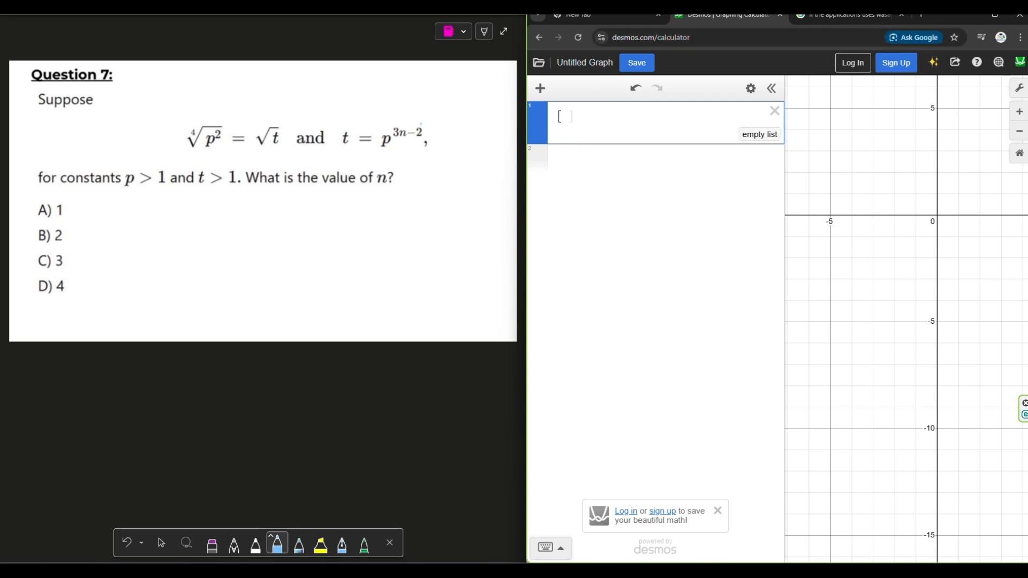
mouse_move(169, 149)
left_mouse_down()
mouse_move(225, 156)
mouse_move(217, 105)
left_mouse_up()
mouse_move(336, 126)
left_mouse_down()
mouse_move(338, 158)
mouse_move(351, 104)
left_mouse_up()
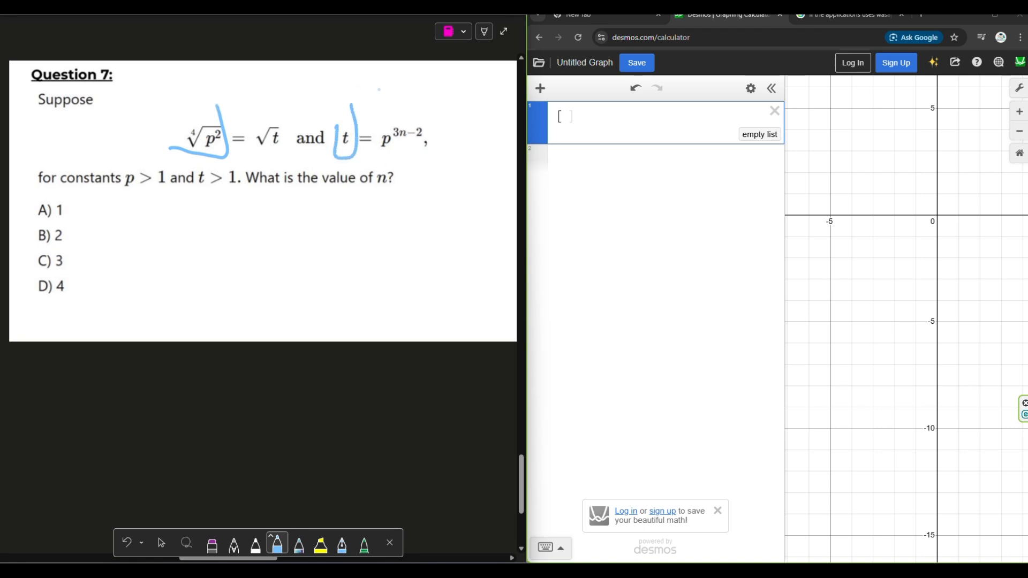
- Highlight √t and p^(3n−2) in yellow and undo the highlight over ⁴√p²
left_click(320, 545)
left_click_drag(272, 117, 266, 156)
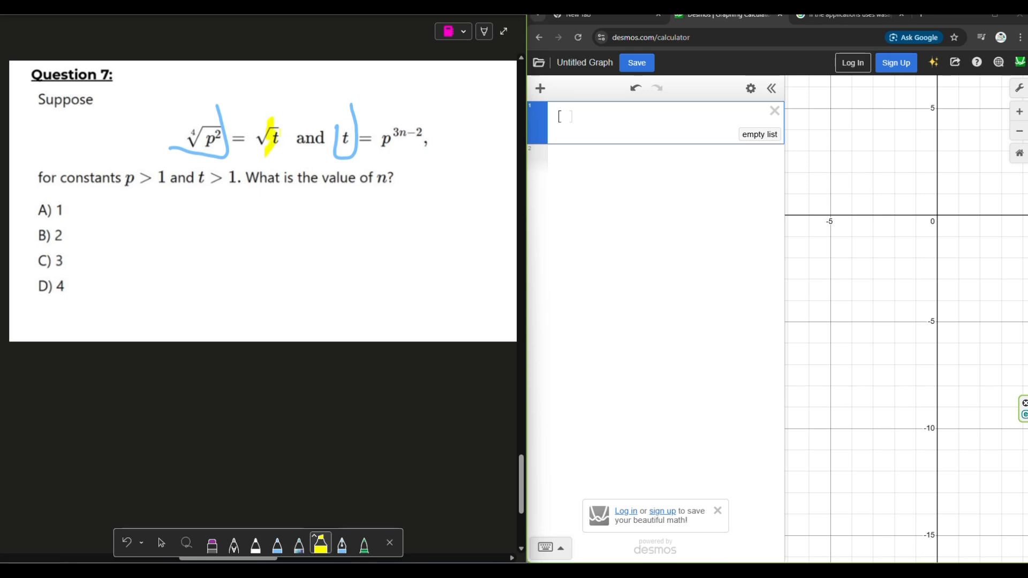
mouse_move(411, 136)
left_mouse_down()
mouse_move(383, 138)
mouse_move(419, 140)
left_mouse_up()
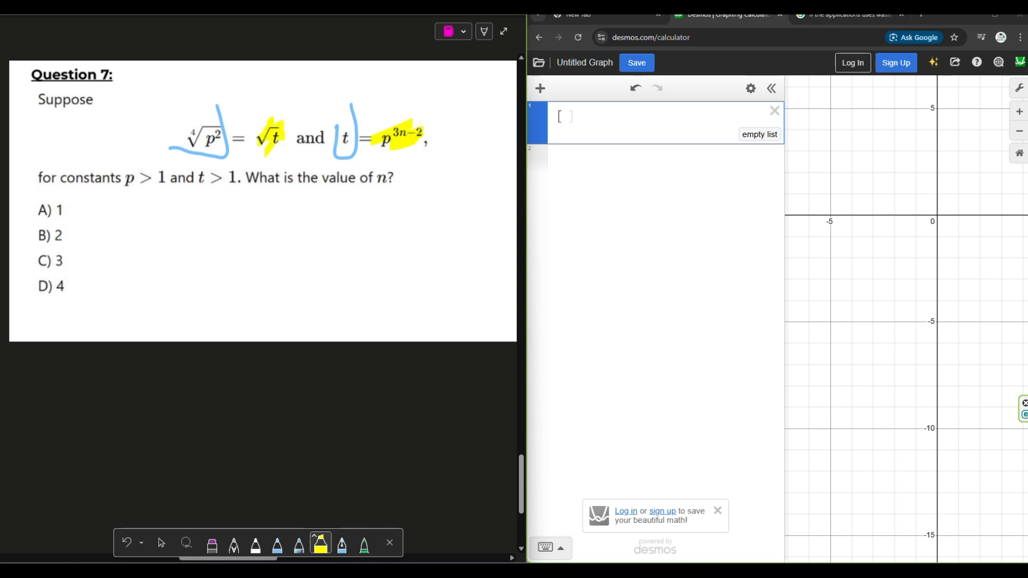
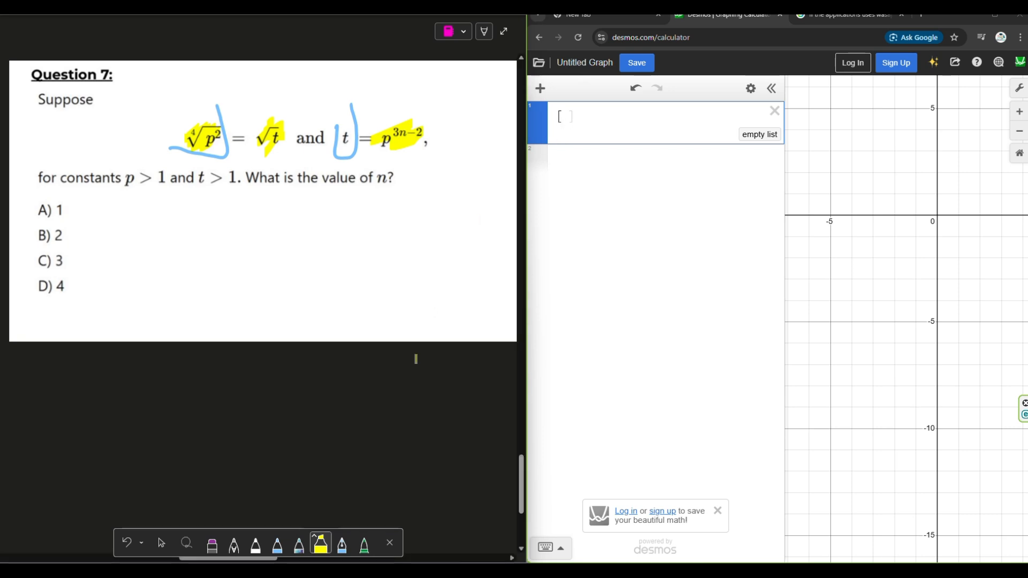
left_click(127, 542)
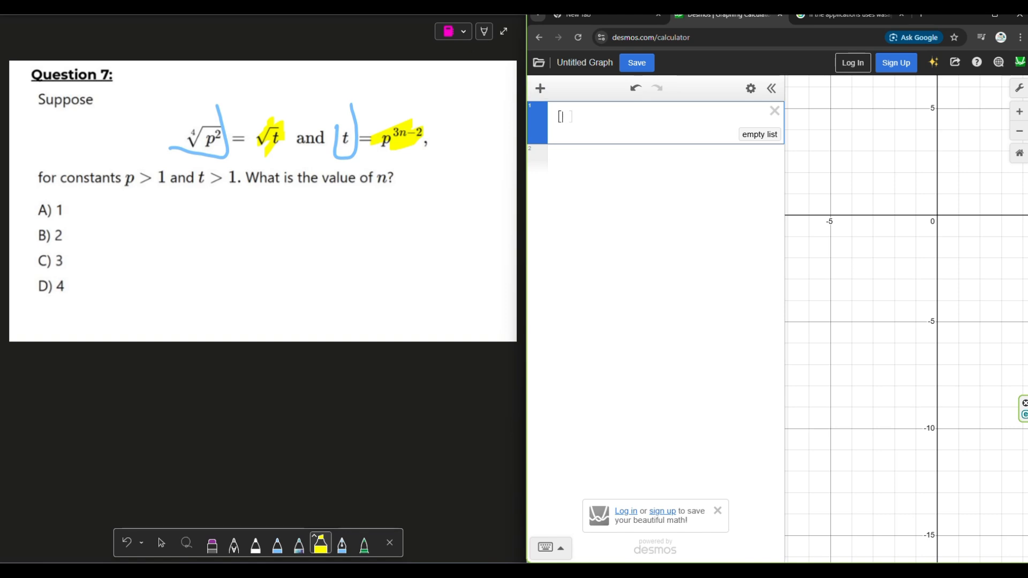
- Enter the fourth root of p² as the list's first element using nthroot
type("nthrooy")
key("BackSpace")
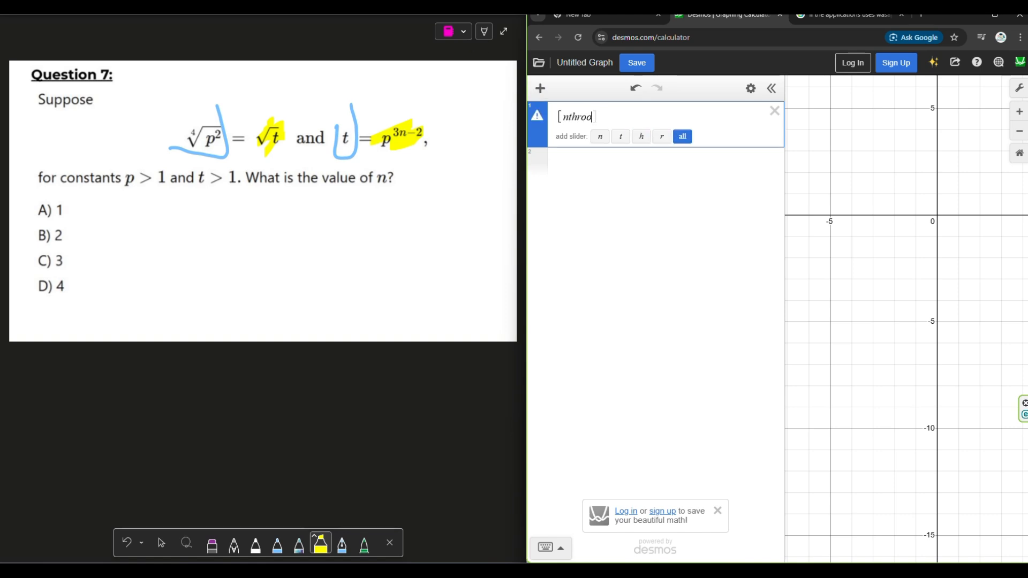
type("t")
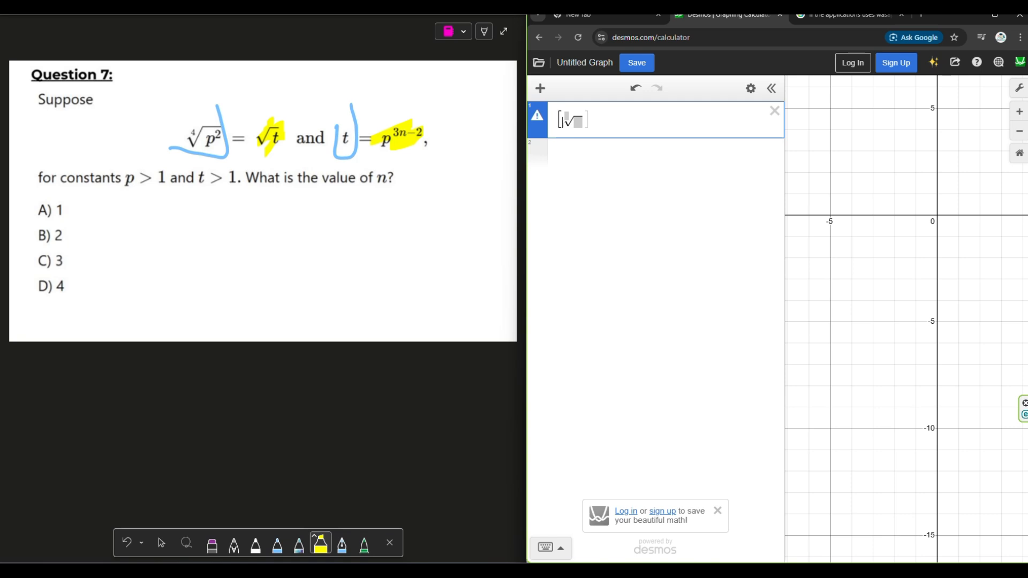
type("4")
key("Return")
key("Up")
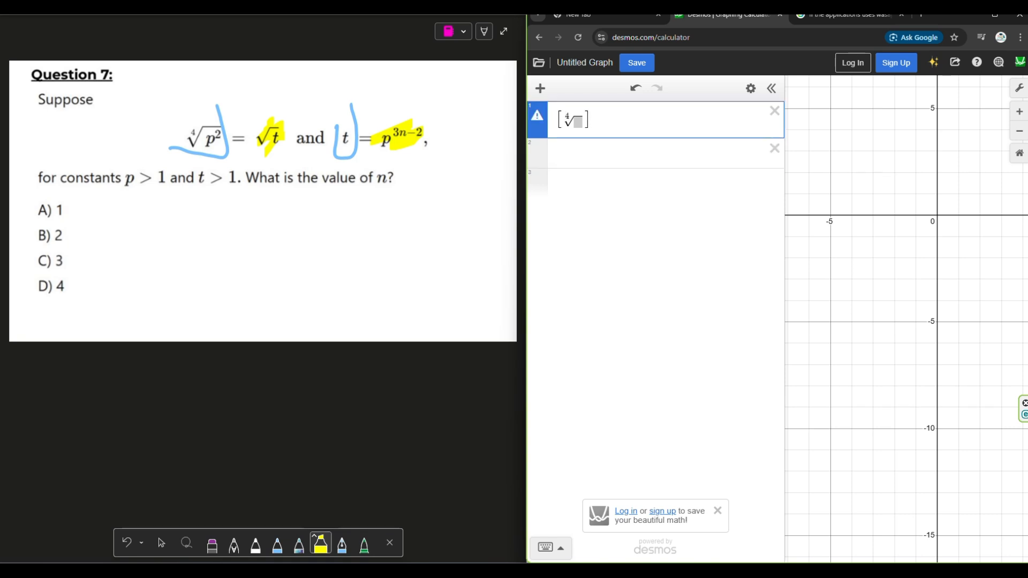
type("p^2")
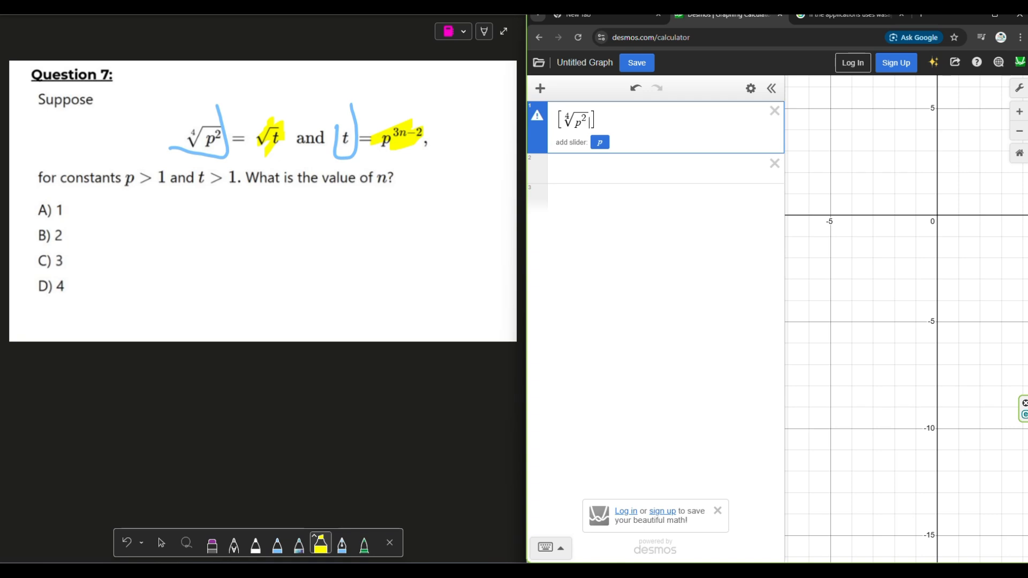
- Add t as the list's second element after ⁴√p²
type(",")
left_click(335, 150)
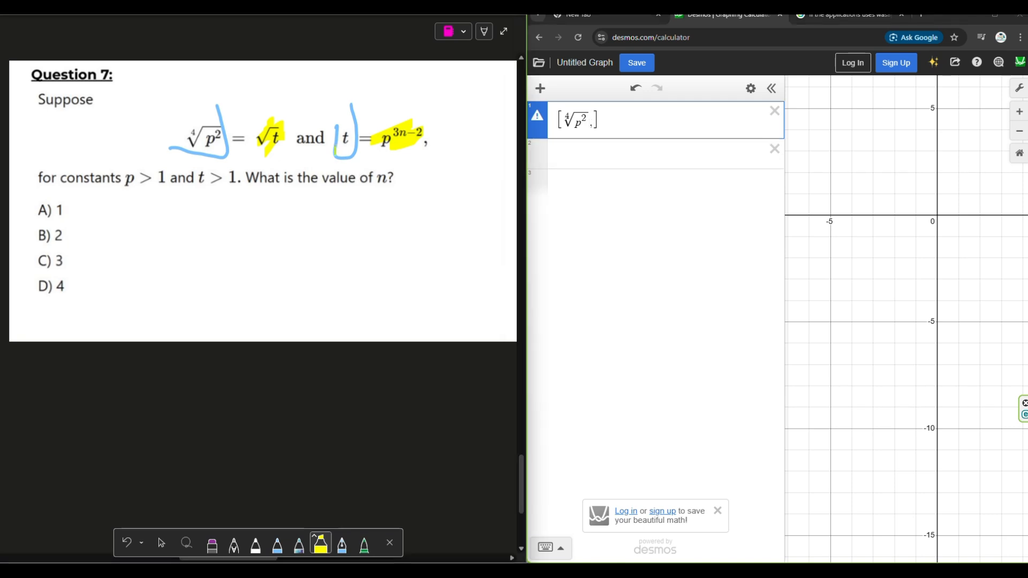
left_click(654, 27)
type("t]")
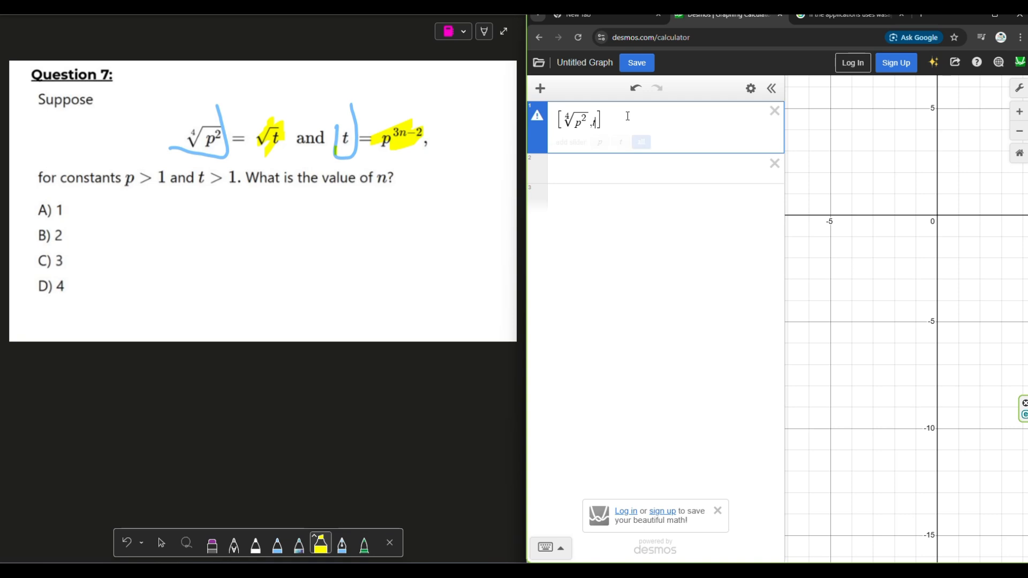
- Follow the list with a tilde and a second list containing √t and p
type("~[")
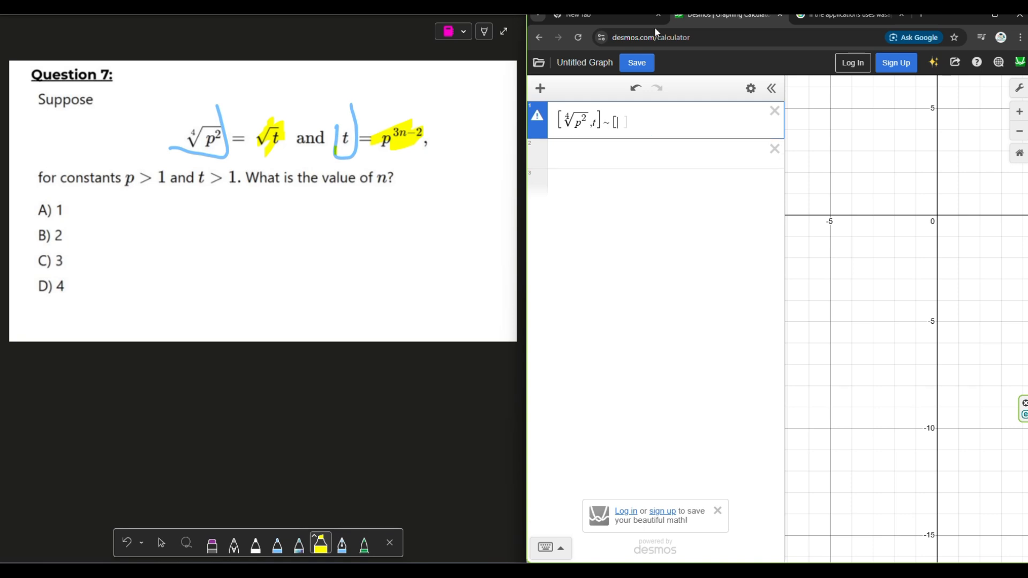
left_click_drag(583, 120, 570, 124)
left_click(621, 122)
type("sqrt")
type("t")
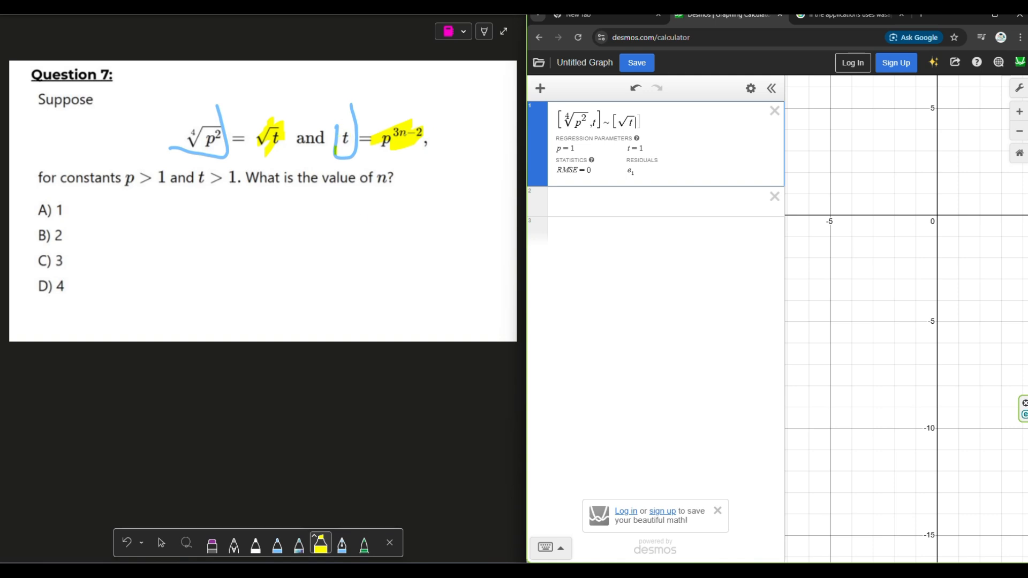
left_click(639, 122)
type(",")
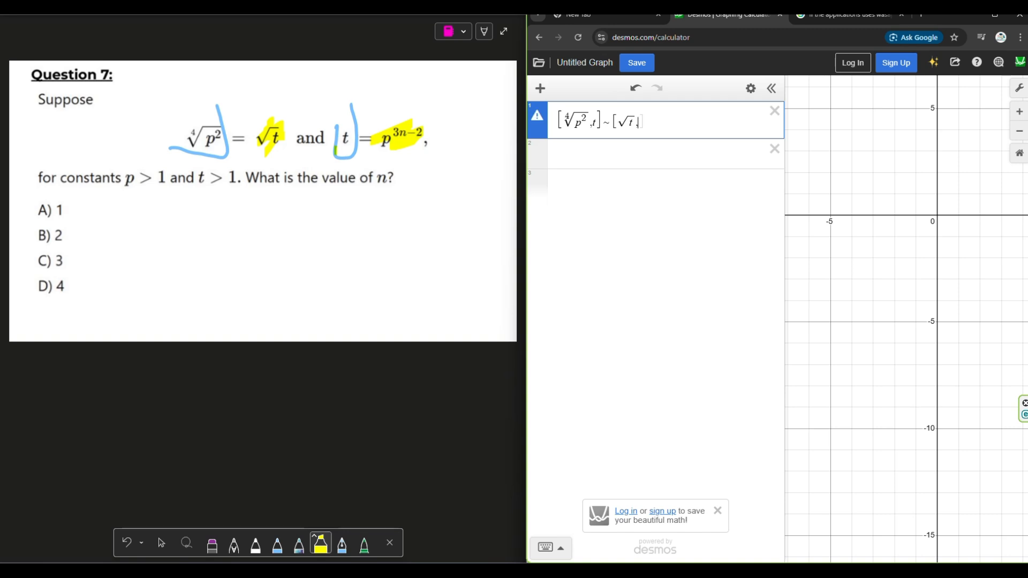
type("p")
type("^(3n")
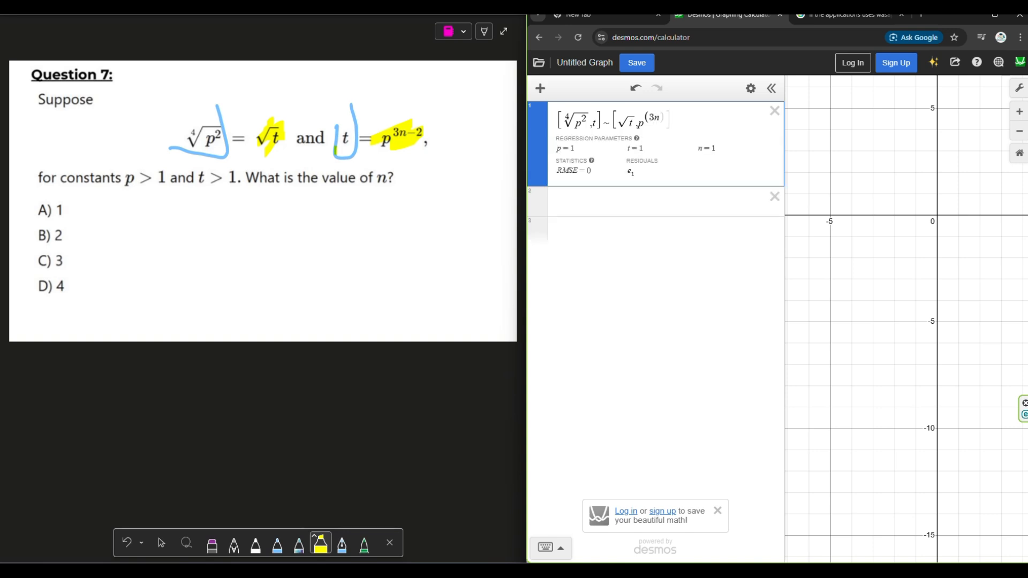
type("-")
key("BackSpace")
key("BackSpace")
key("BackSpace")
key("BackSpace")
key("BackSpace")
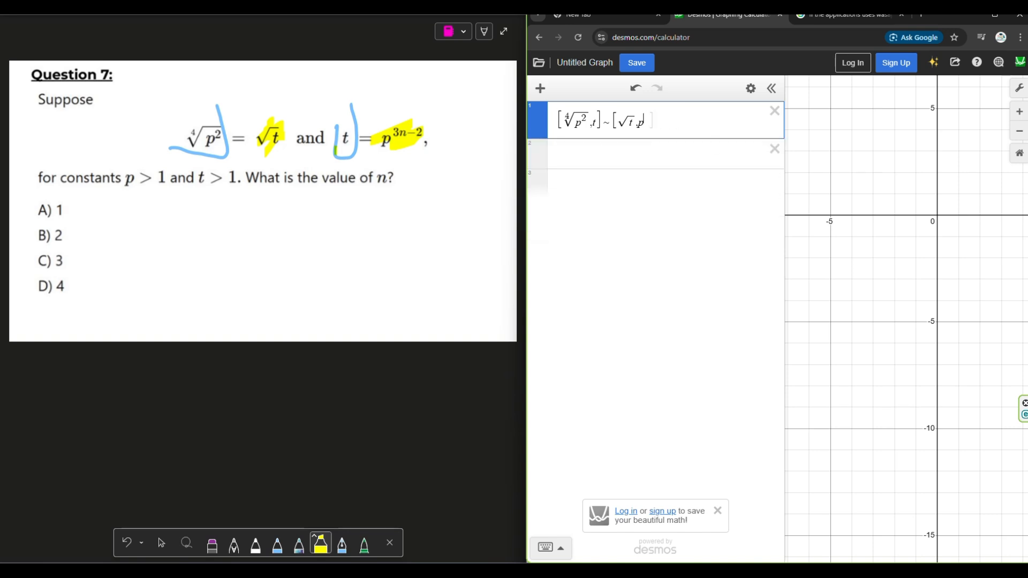
type("^3n-")
key("BackSpace")
key("BackSpace")
key("BackSpace")
key("BackSpace")
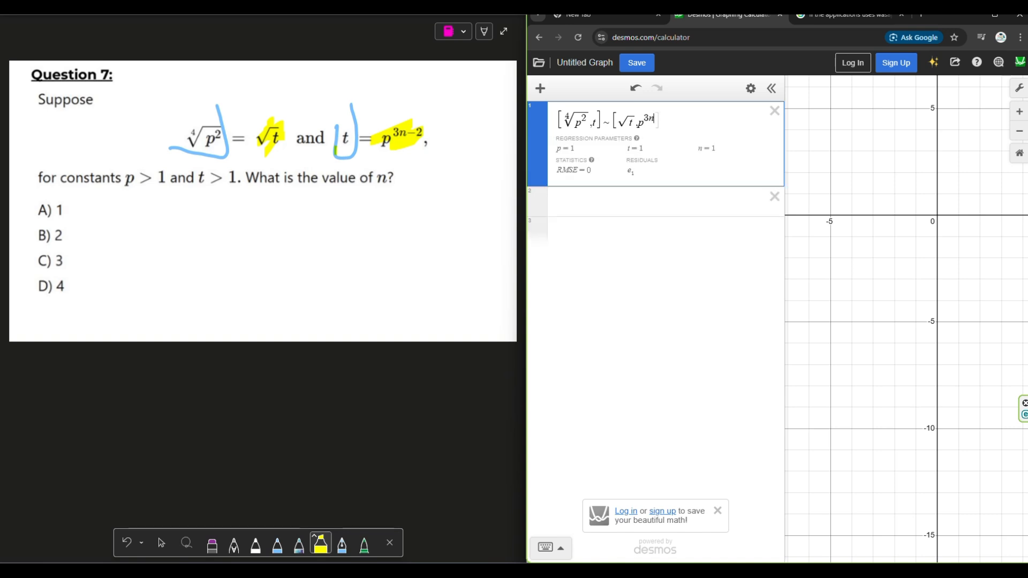
- Raise p in the second list to the power (3n−2)
type("^(")
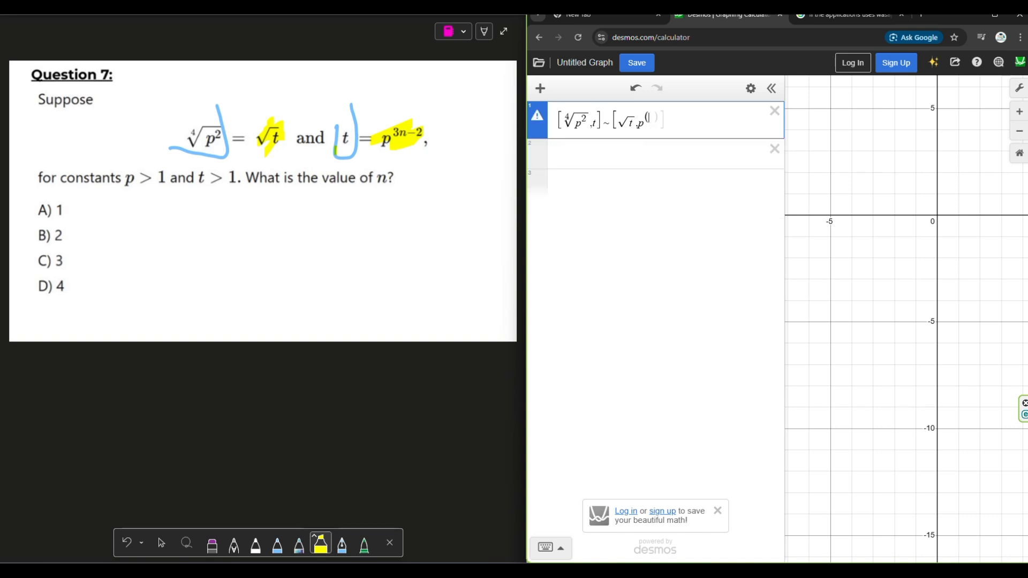
type("3n-2")
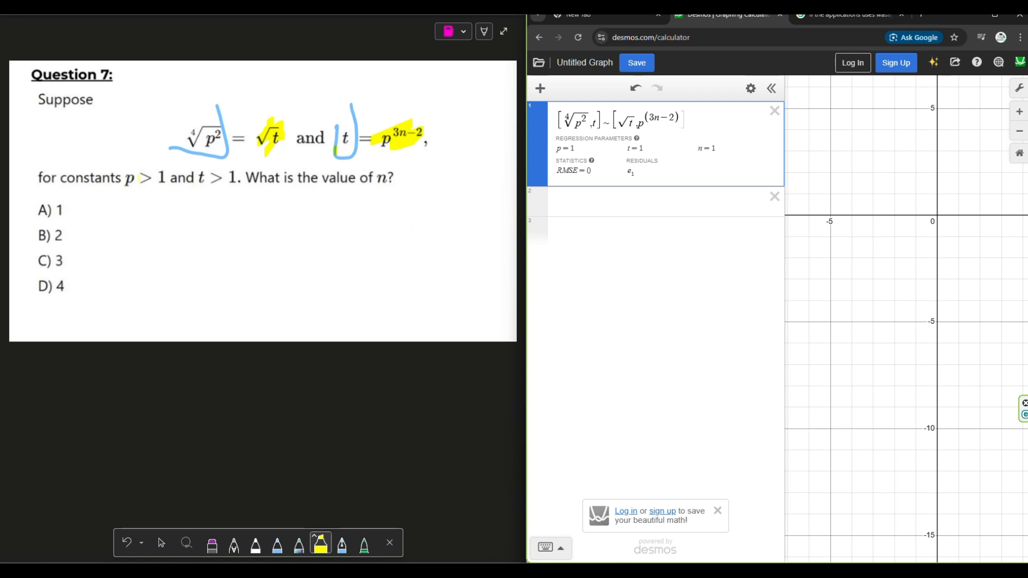
- Highlight p > 1 and t > 1 in Question 7 and restrict the regression with {p>1}{t>1}
mouse_move(113, 185)
left_mouse_down()
mouse_move(182, 162)
mouse_move(237, 170)
left_mouse_up()
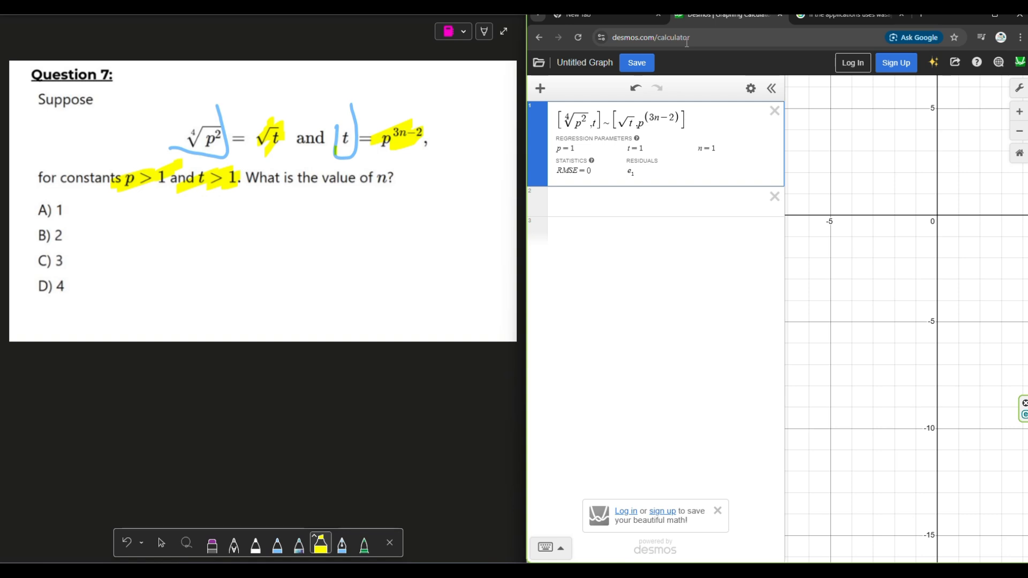
type("{p>1")
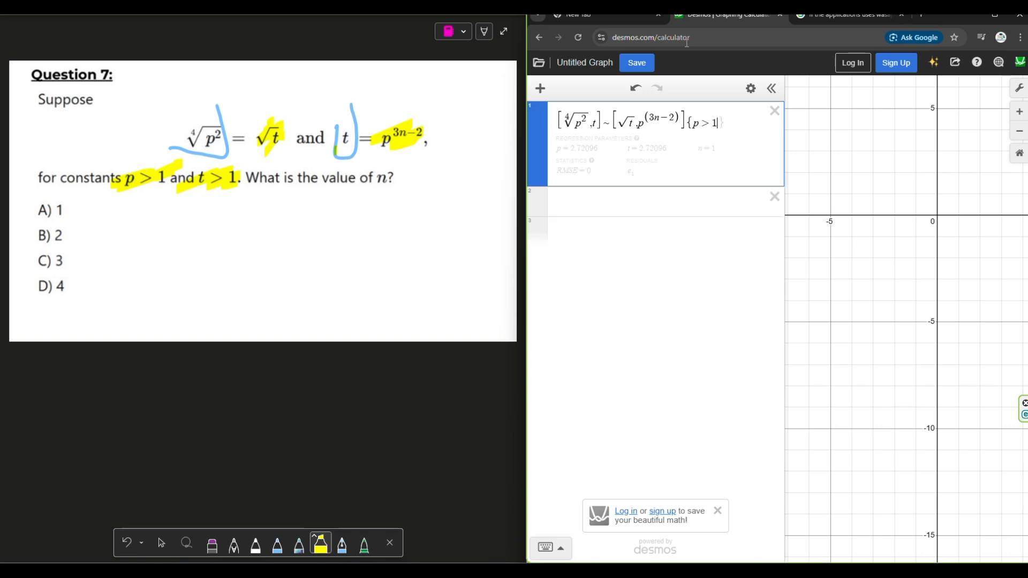
type("}{")
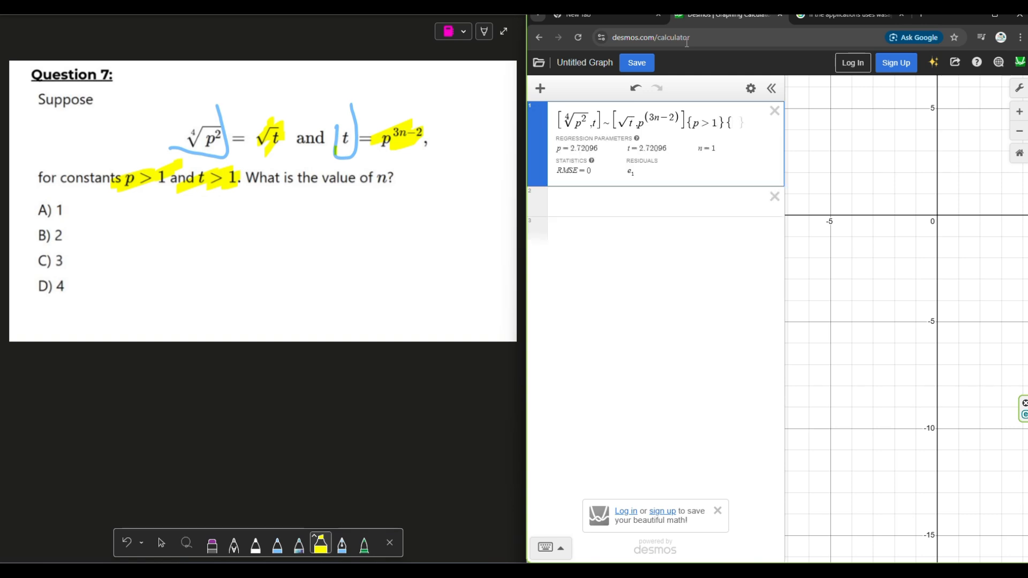
type("t<")
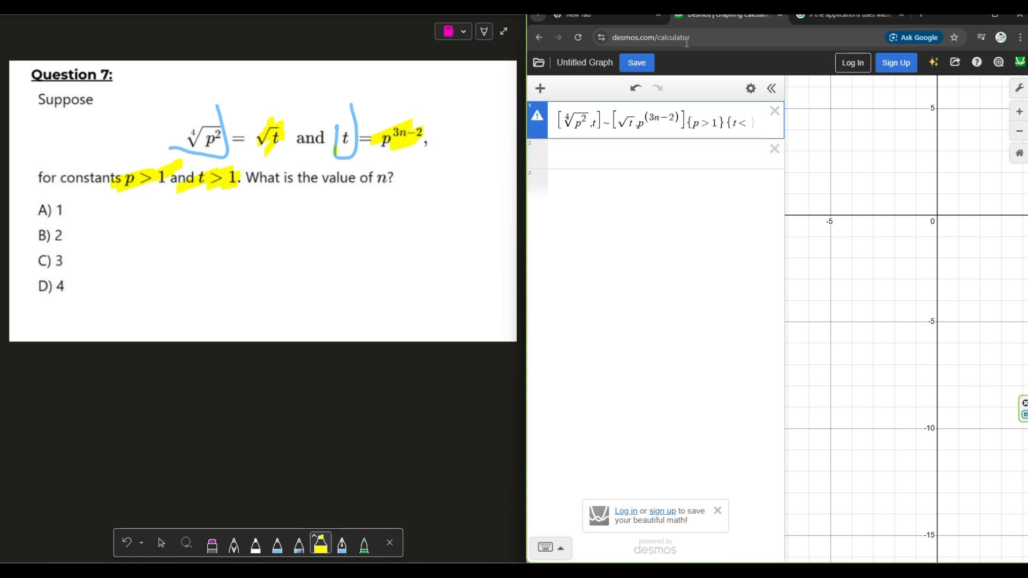
type("1}")
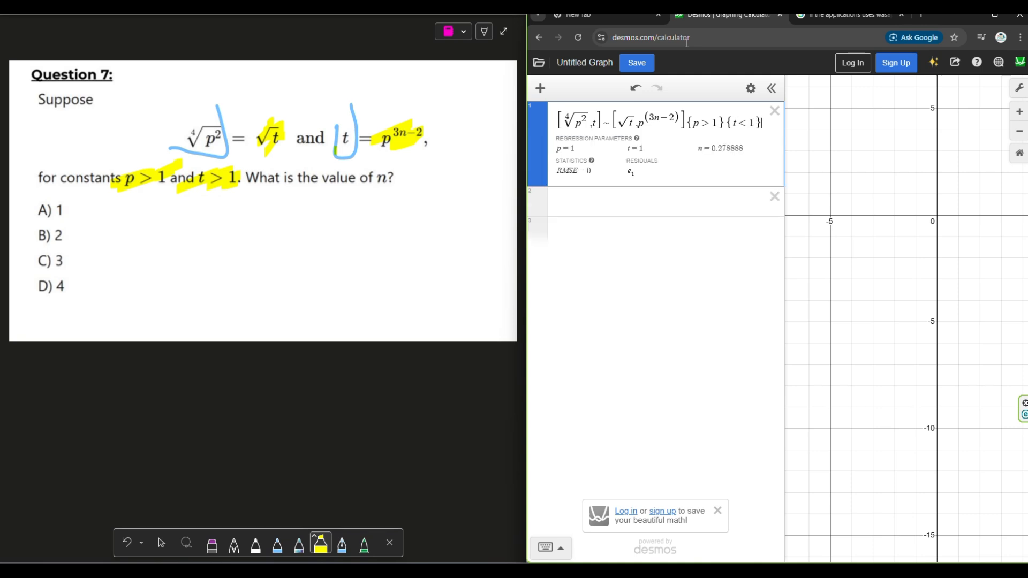
left_click(749, 122)
key("BackSpace")
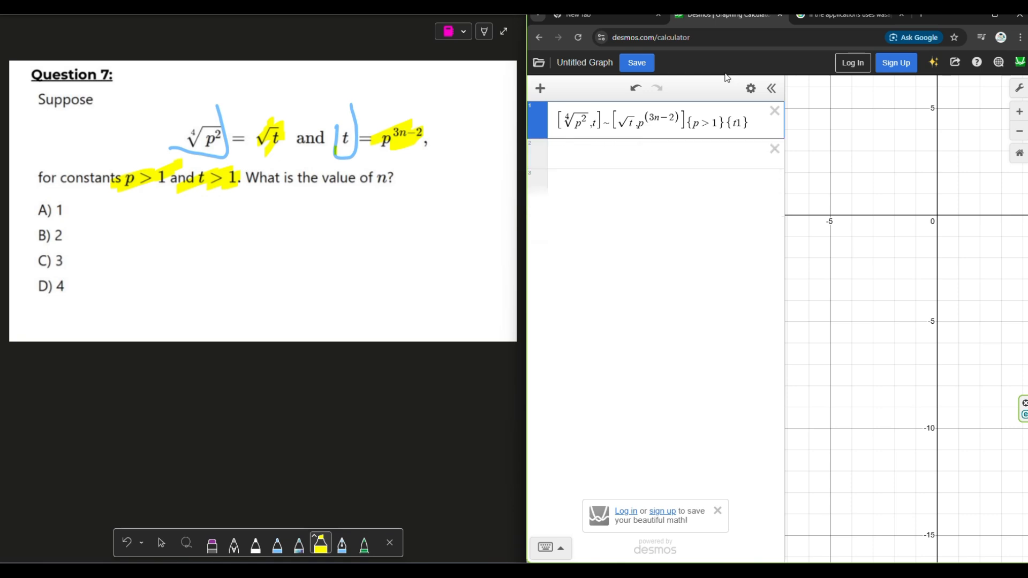
type(">")
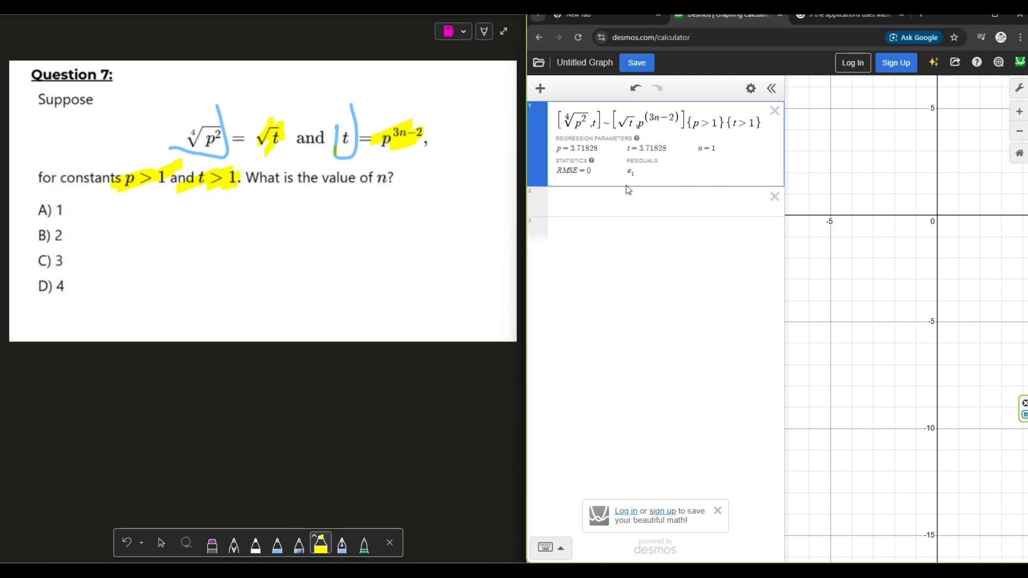
- Point out n in the regression parameters and highlight answer choice A in Question 7
left_click_drag(701, 149, 721, 146)
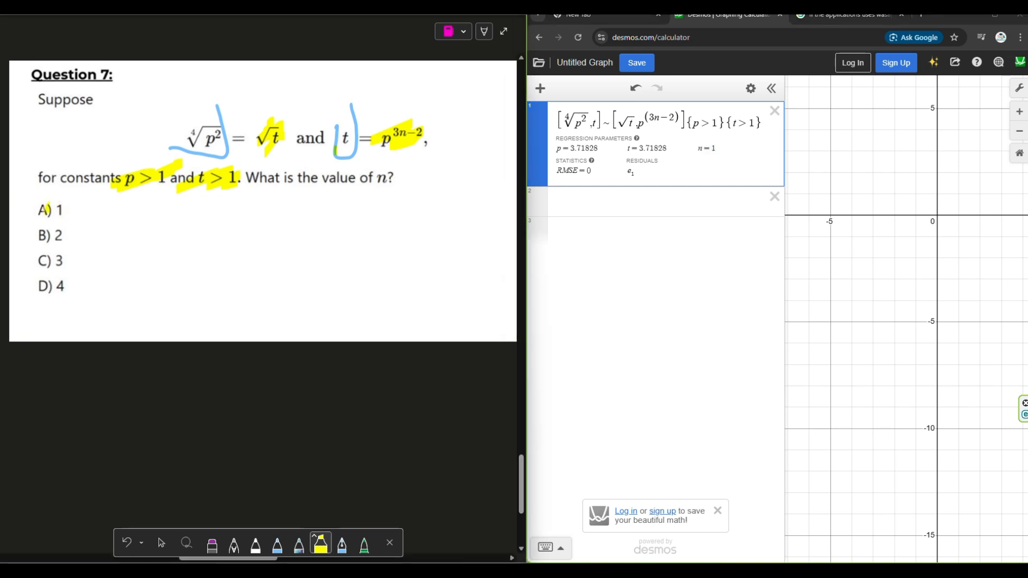
left_click_drag(31, 219, 59, 204)
- Circle the x and h(x) table in Question 4 with the blue pen and add an empty table to the calculator
left_click(273, 538)
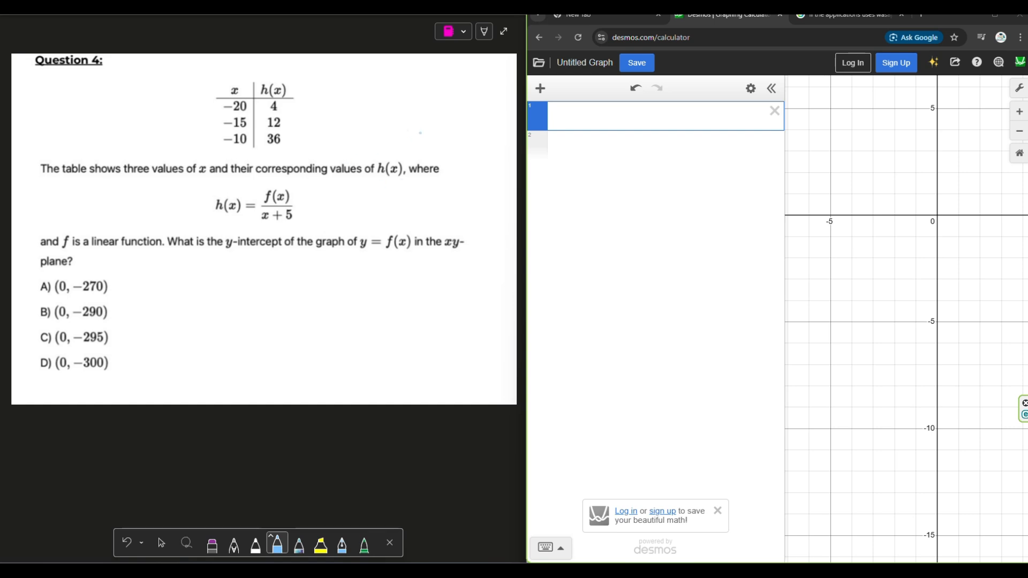
mouse_move(211, 69)
left_mouse_down()
mouse_move(211, 161)
mouse_move(337, 99)
mouse_move(220, 70)
left_mouse_up()
left_click(551, 90)
left_click(541, 89)
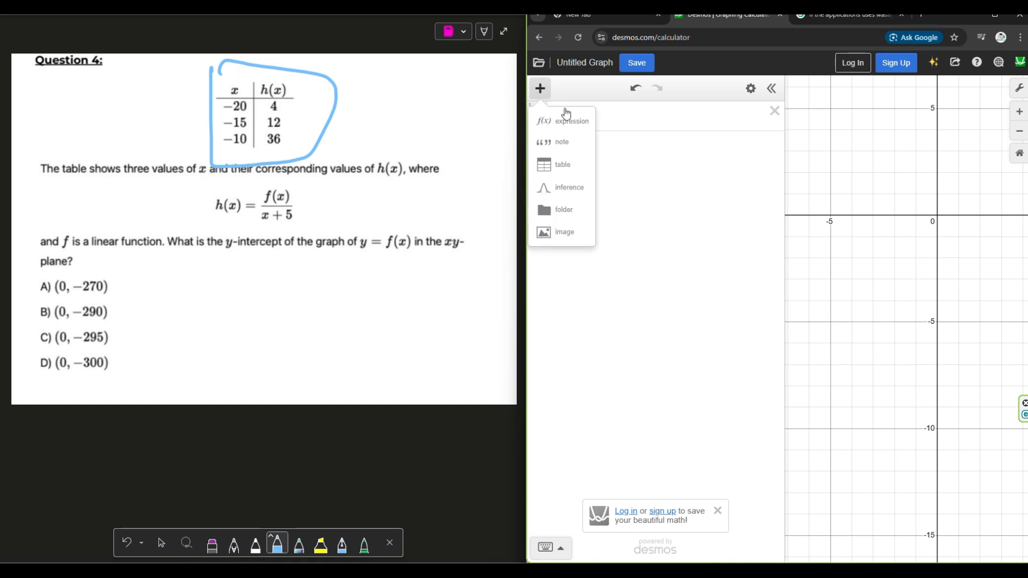
left_click(567, 165)
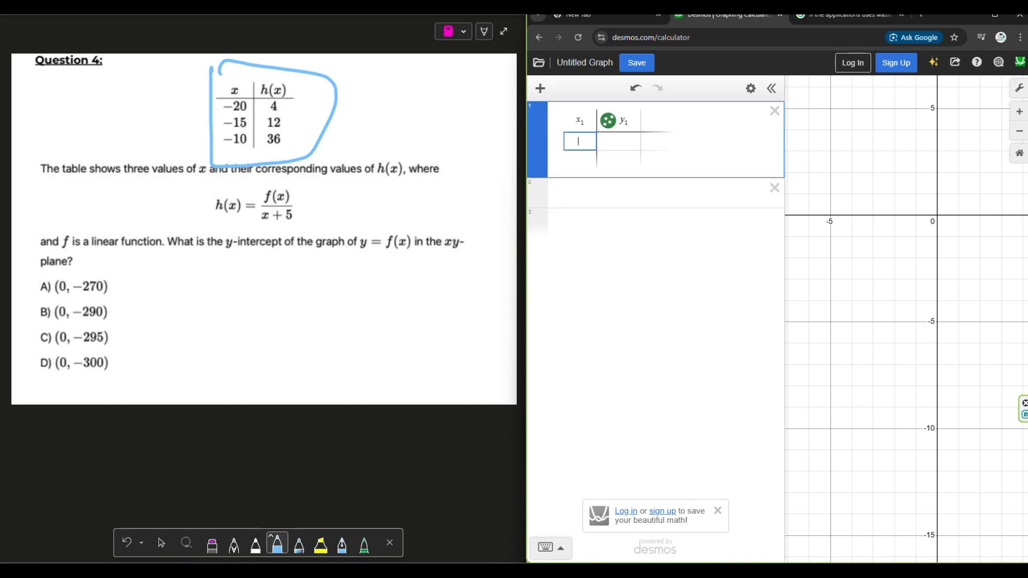
- Fill the table with the points (−20, 4), (−15, 12) and (−10, 36)
type("-20")
key("Tab")
type("4")
key("Tab")
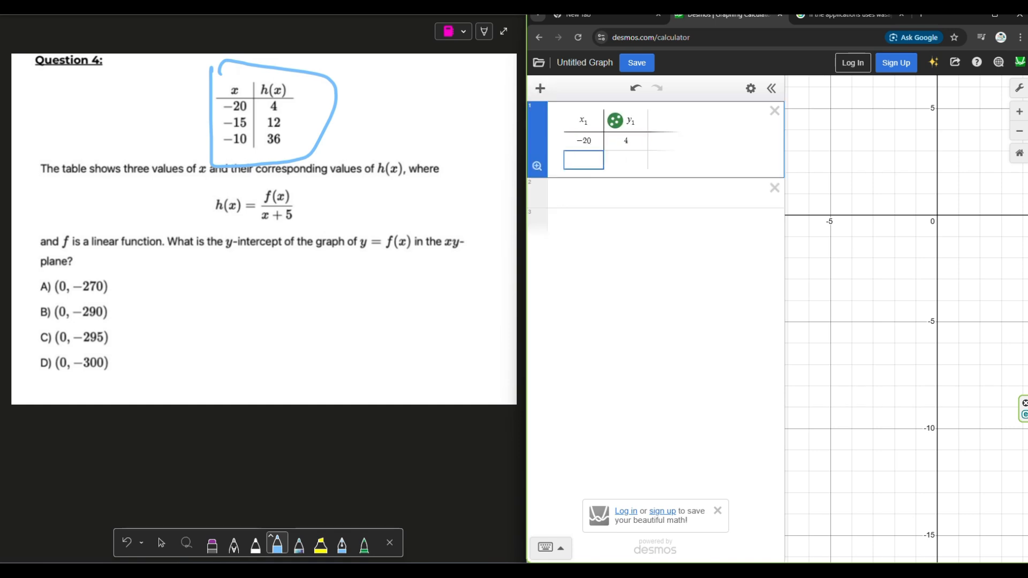
type("-15")
key("Tab")
type("12")
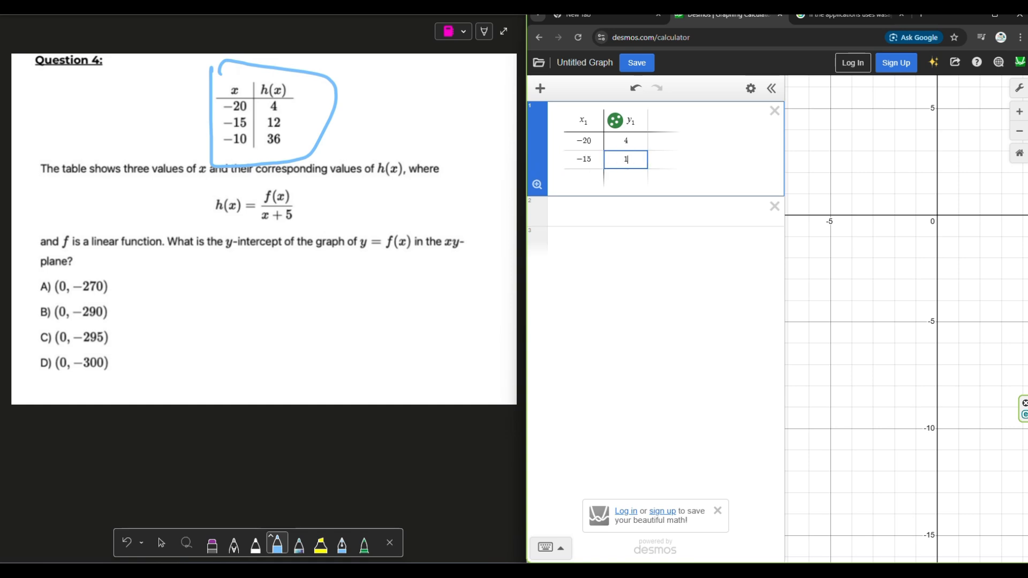
key("Tab")
type("-10")
key("Tab")
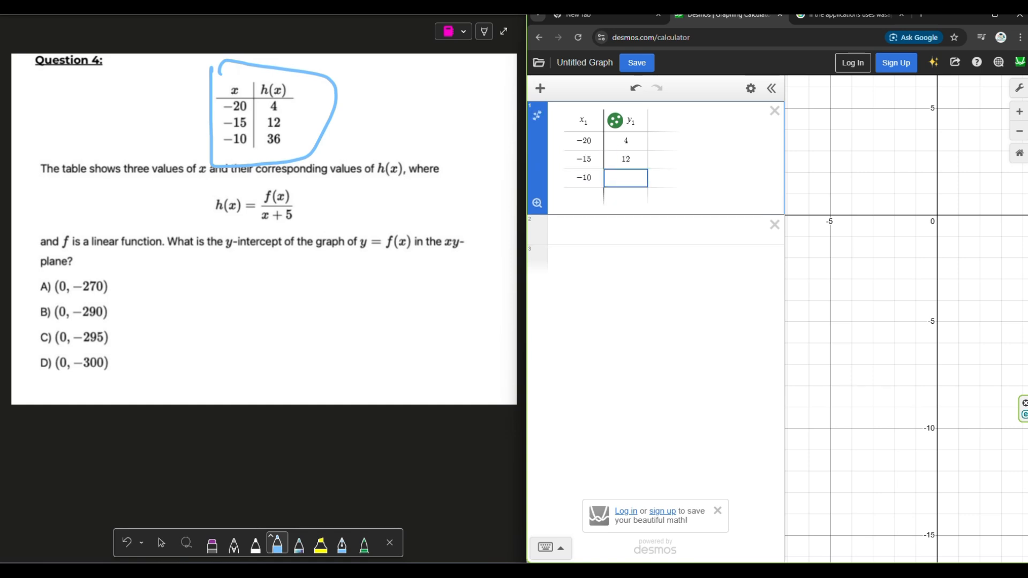
type("36")
- Circle the h(x) equation, underline "f is a linear function" and draw pen strokes pointing out f(x) and the linear condition
mouse_move(197, 203)
left_mouse_down()
mouse_move(215, 232)
mouse_move(290, 221)
mouse_move(291, 176)
mouse_move(208, 183)
mouse_move(193, 206)
left_mouse_up()
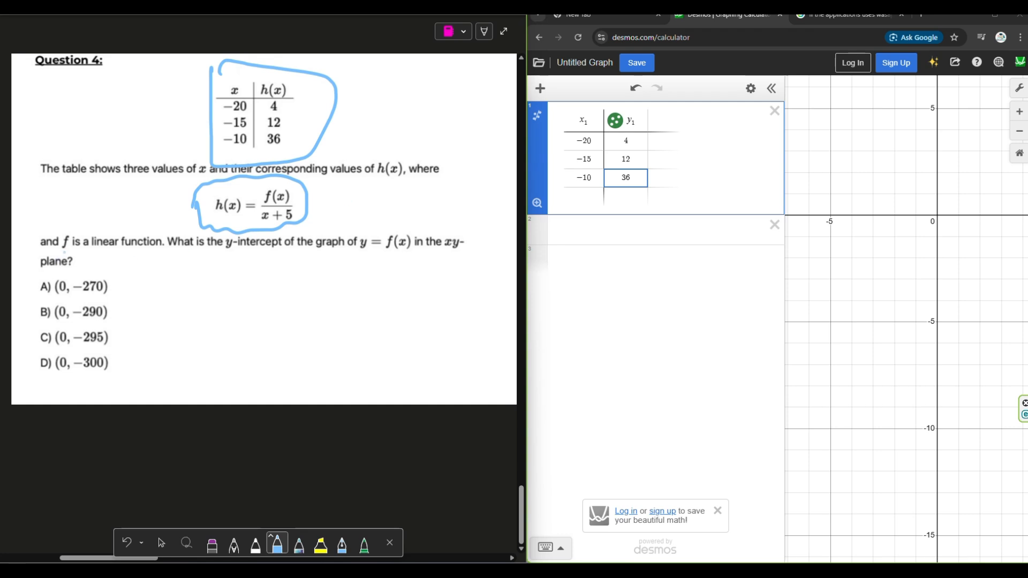
left_click_drag(51, 252, 163, 257)
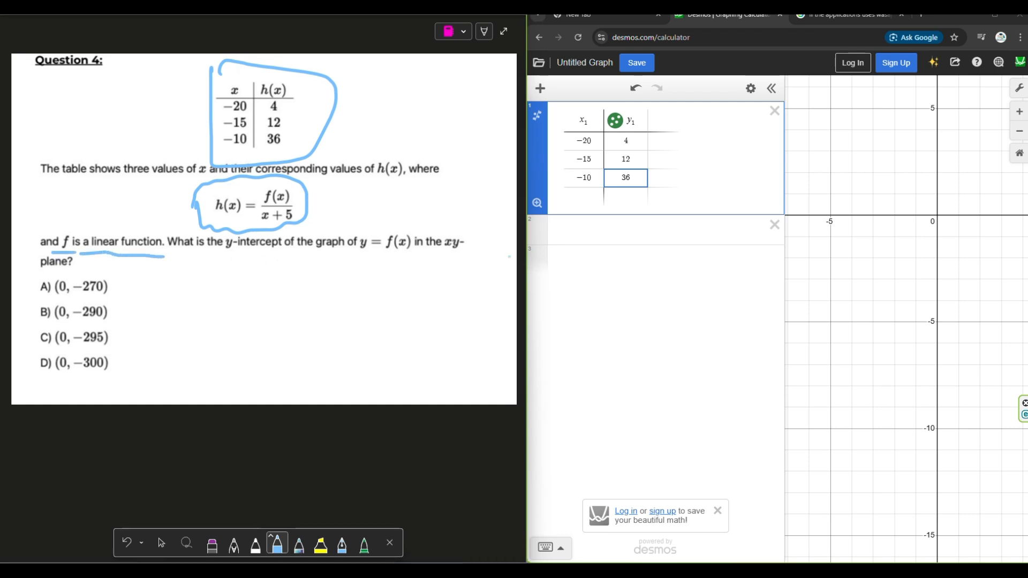
mouse_move(337, 216)
left_mouse_down()
mouse_move(312, 290)
mouse_move(316, 196)
mouse_move(294, 207)
left_mouse_up()
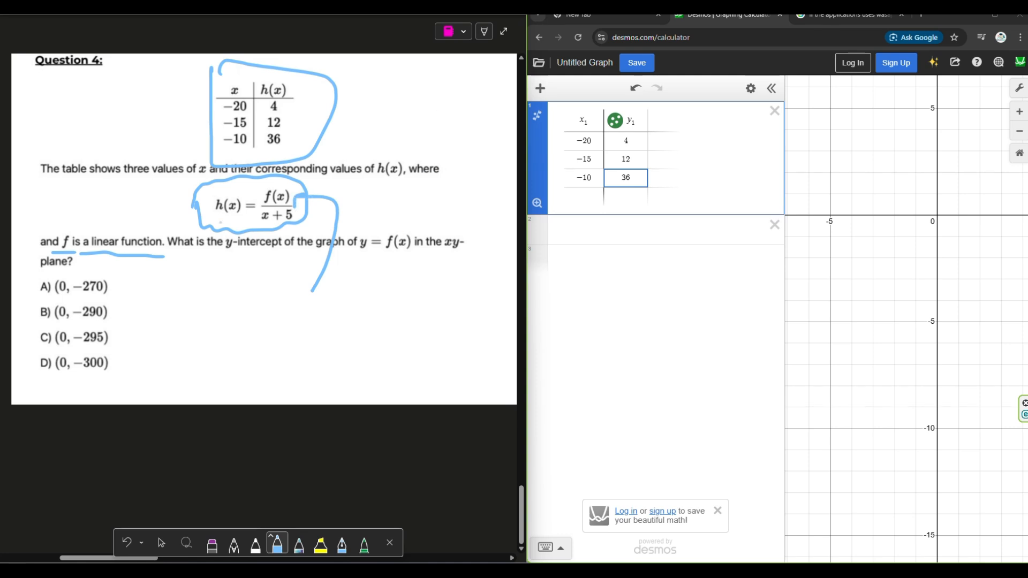
left_click_drag(148, 309, 134, 263)
left_click_drag(123, 277, 141, 265)
left_click_drag(79, 262, 97, 255)
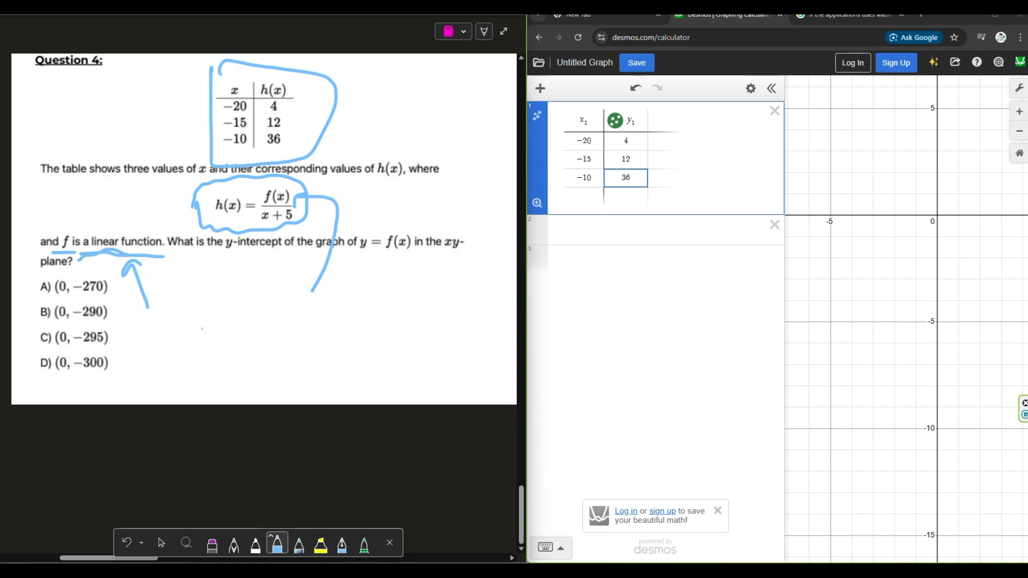
- Handwrite y = mx + b below the question, bracket mx + b and link it to f(x) with an arrow
mouse_move(201, 324)
left_mouse_down()
mouse_move(216, 351)
mouse_move(251, 325)
left_mouse_up()
mouse_move(237, 342)
left_mouse_down()
mouse_move(295, 328)
mouse_move(314, 343)
left_mouse_up()
mouse_move(325, 324)
left_mouse_down()
mouse_move(332, 343)
mouse_move(342, 332)
left_mouse_up()
mouse_move(347, 333)
left_mouse_down()
mouse_move(371, 331)
mouse_move(358, 343)
left_mouse_up()
mouse_move(395, 316)
left_mouse_down()
mouse_move(384, 342)
mouse_move(399, 349)
left_mouse_up()
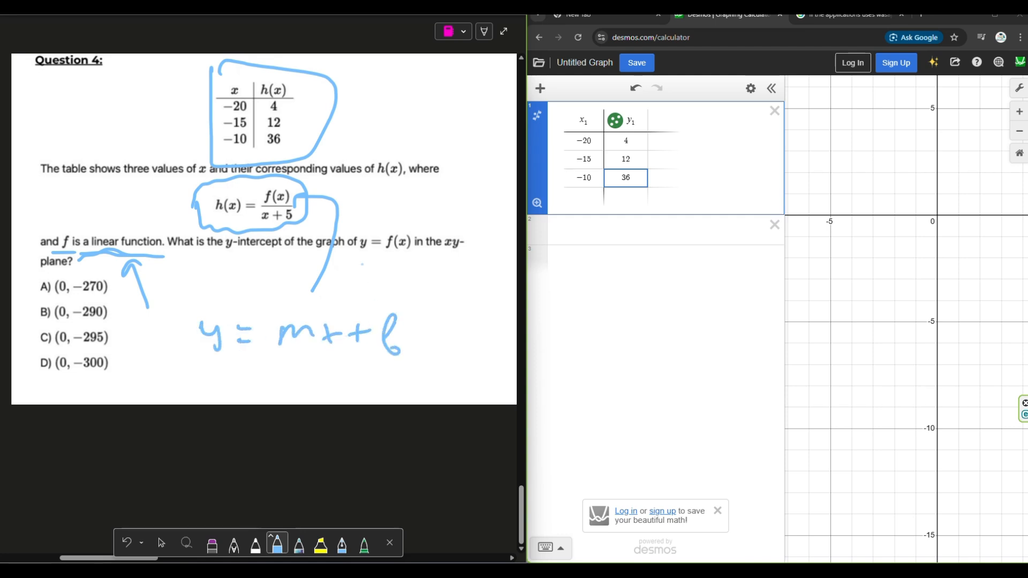
mouse_move(274, 339)
left_mouse_down()
mouse_move(271, 351)
mouse_move(395, 365)
mouse_move(412, 348)
left_mouse_up()
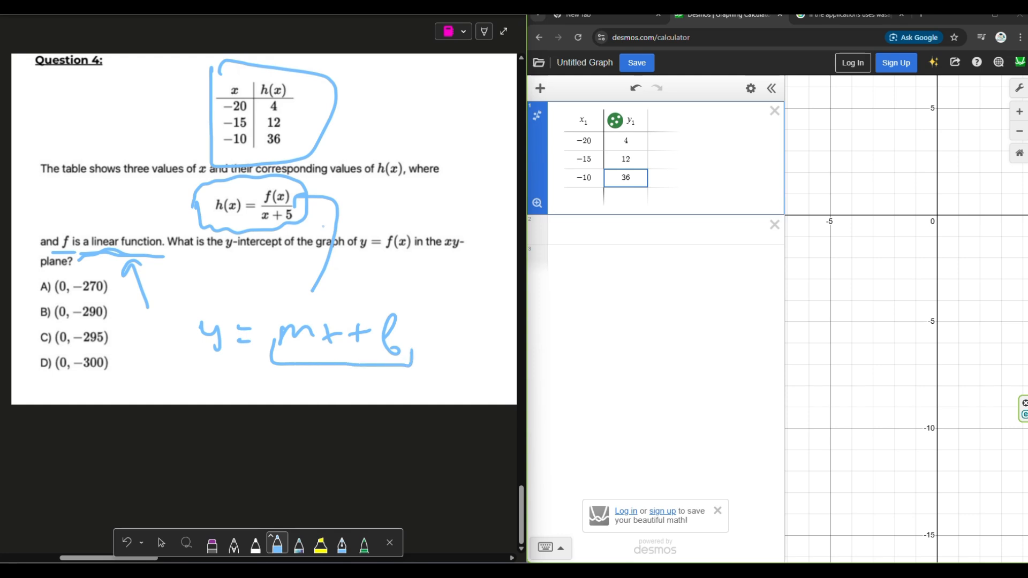
left_click_drag(258, 203, 280, 209)
mouse_move(400, 294)
left_mouse_down()
mouse_move(338, 184)
mouse_move(286, 183)
left_mouse_up()
- Enter the regression y₁ ~ (mx₁ + b)/(x₁ + 5) below the table
left_click(604, 236)
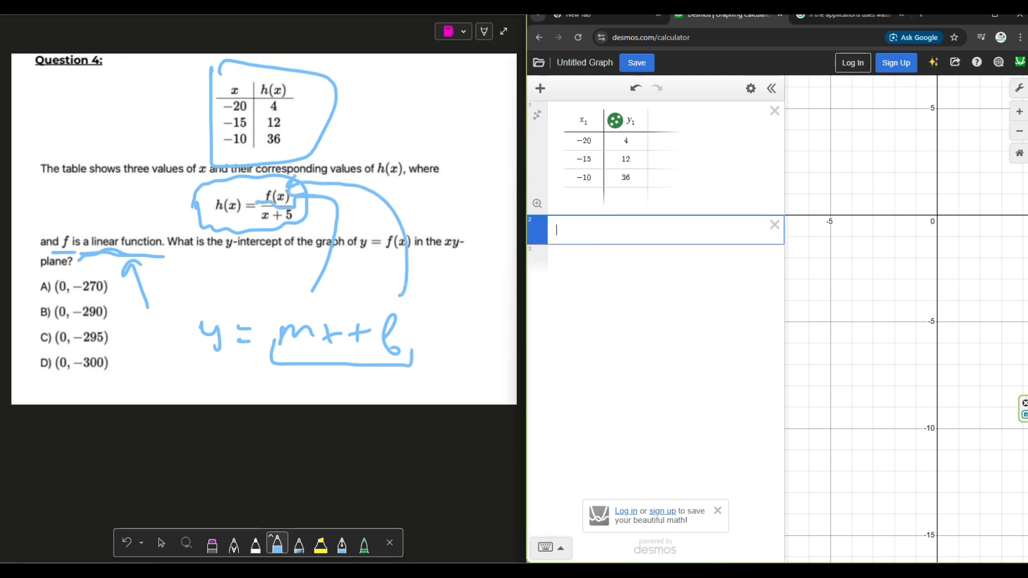
type("y1~")
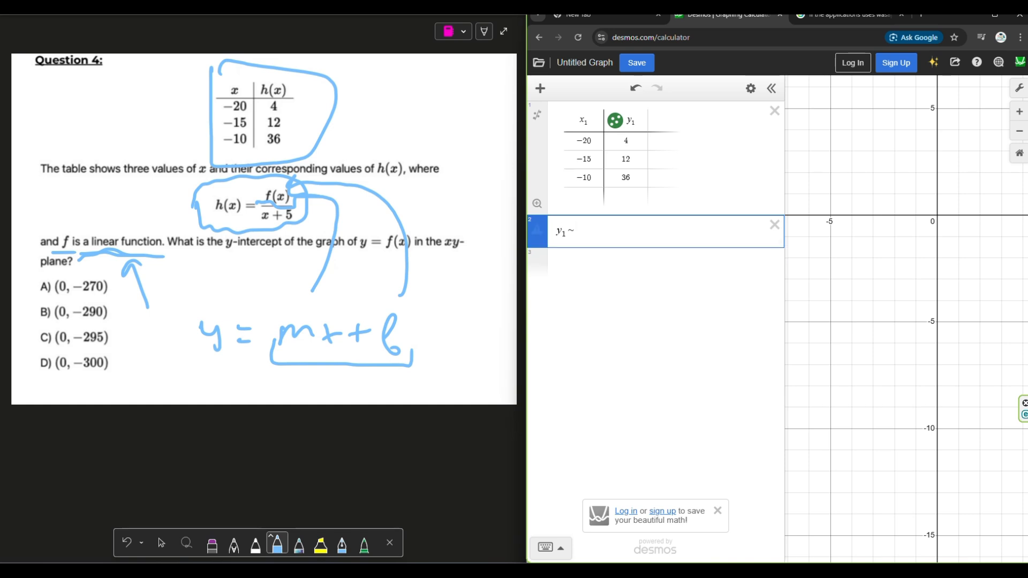
type("(")
type("mx1+b")
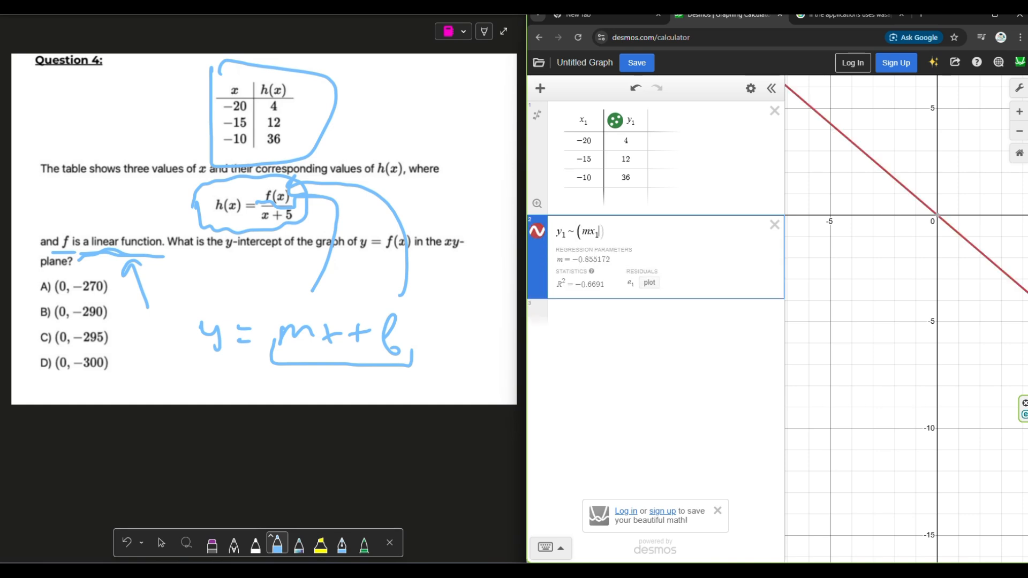
type(")/")
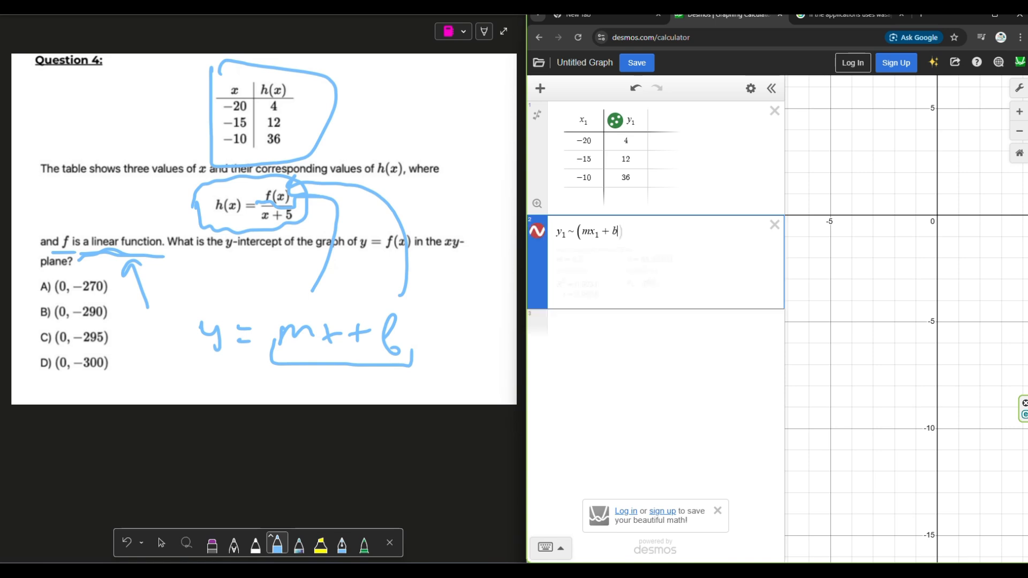
type("x1+5")
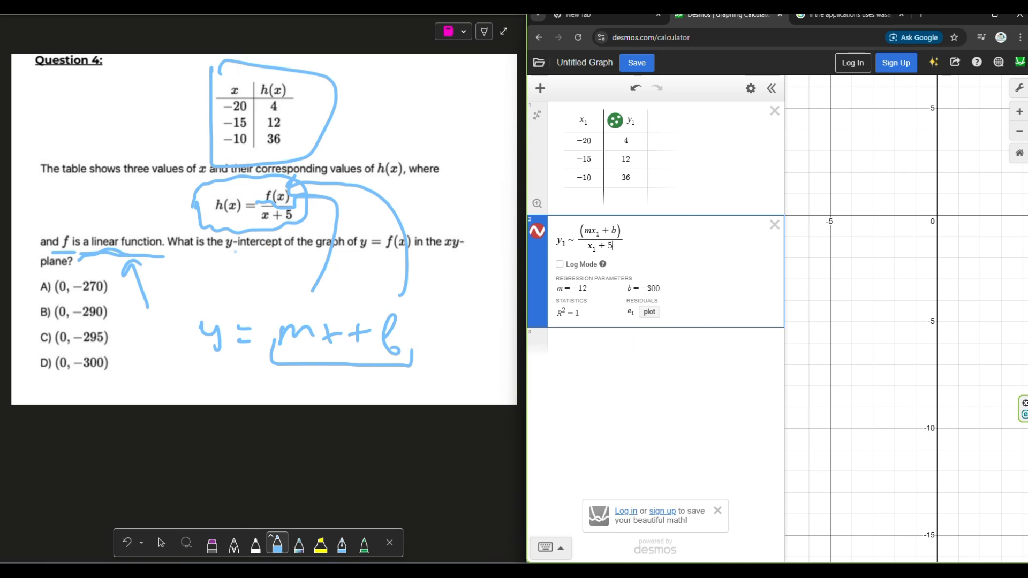
- Underline "y-intercept" and y = f(x) in Question 4, and define f(x) = mx + b in the calculator
left_click_drag(216, 254, 290, 252)
left_click_drag(364, 257, 431, 256)
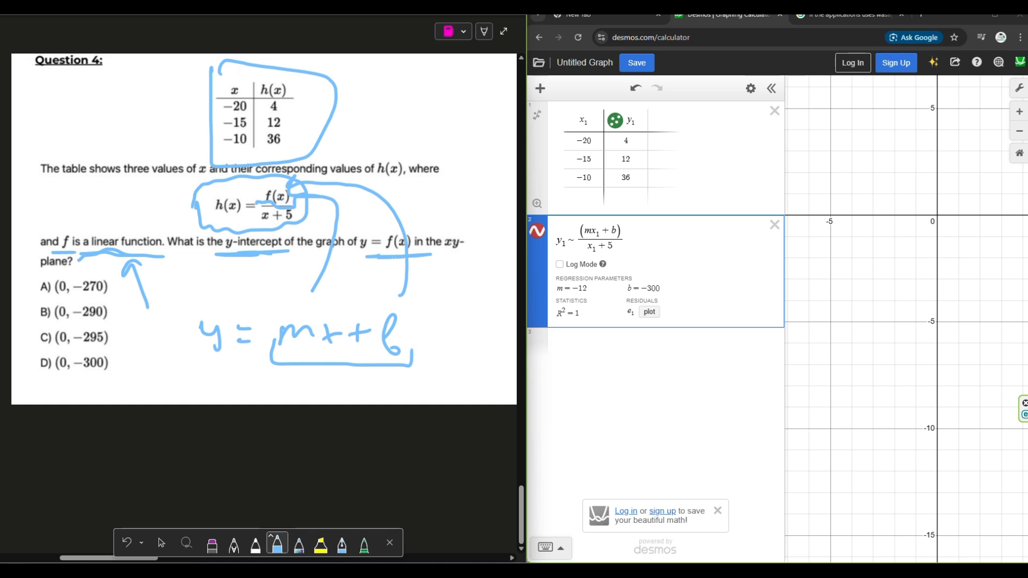
left_click(616, 340)
type("f(x")
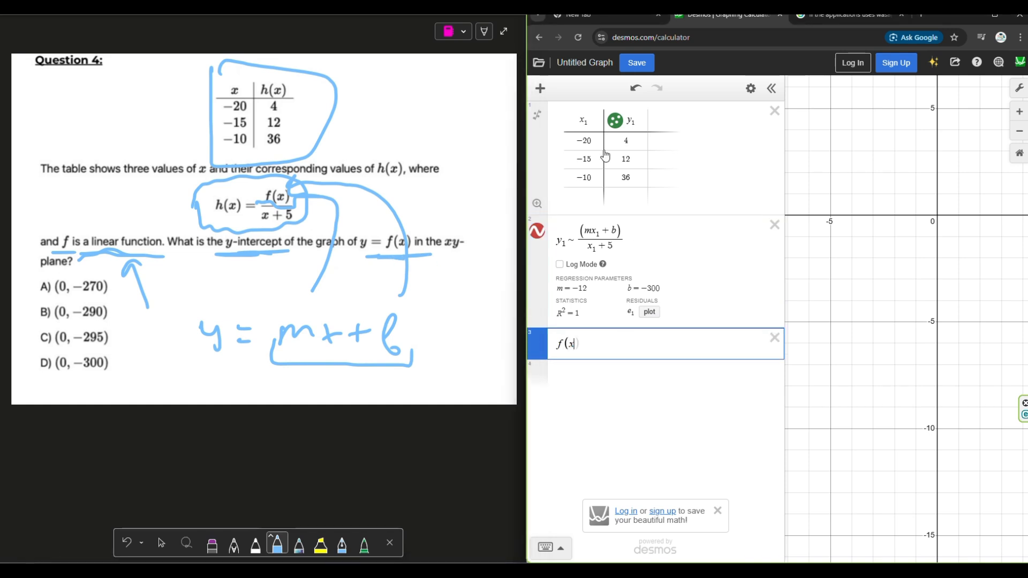
type(")=mx+b")
key("Return")
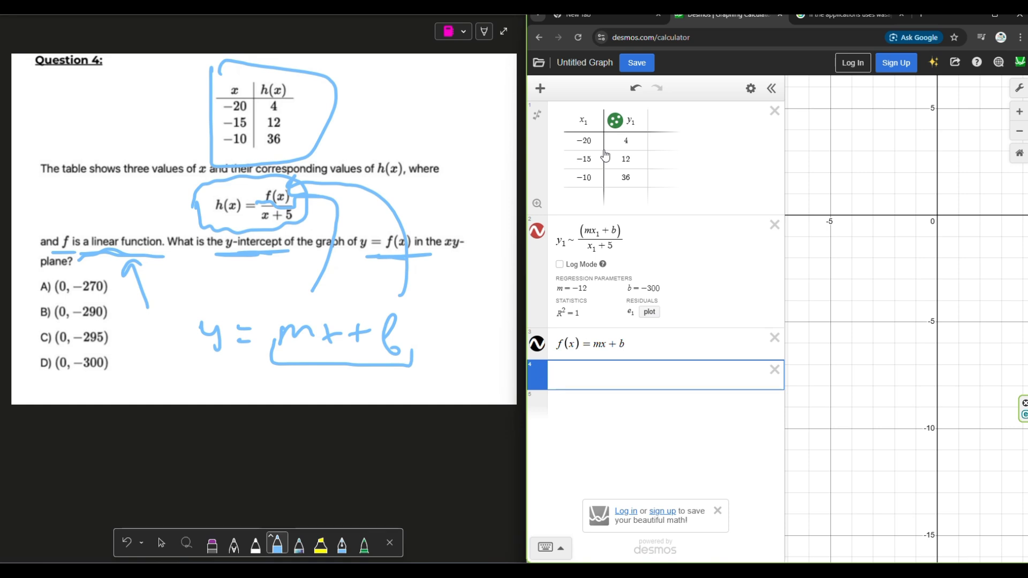
- Evaluate f(0) on a new line and mark answer choice D with the blue pen
type("f(0")
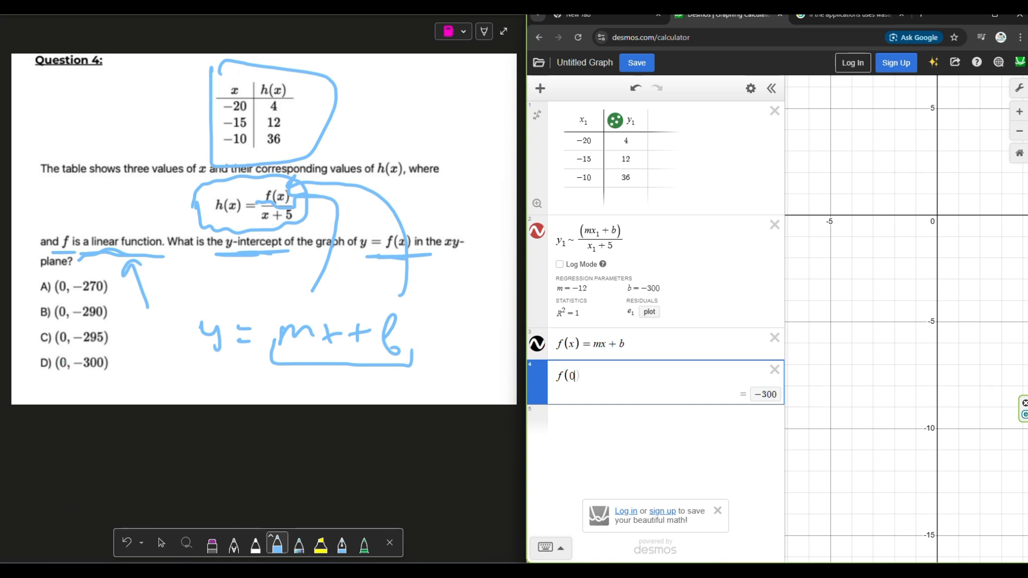
left_click_drag(44, 353, 21, 382)
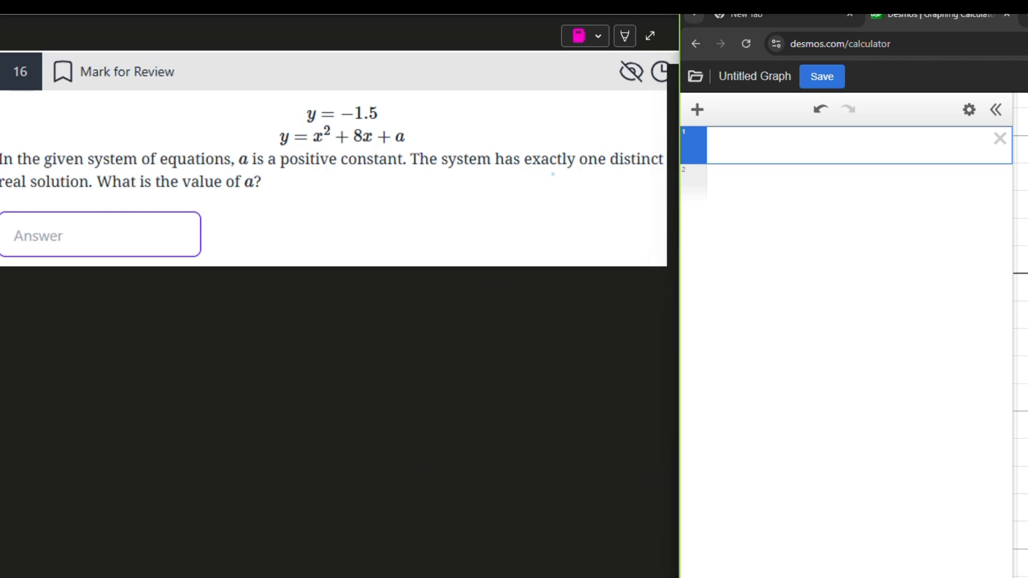
- Underline "exactly one distinct real solution" in Question 16 and enter y = −1.5 as the first expression
left_click_drag(553, 174, 642, 182)
left_click_drag(1, 198, 79, 202)
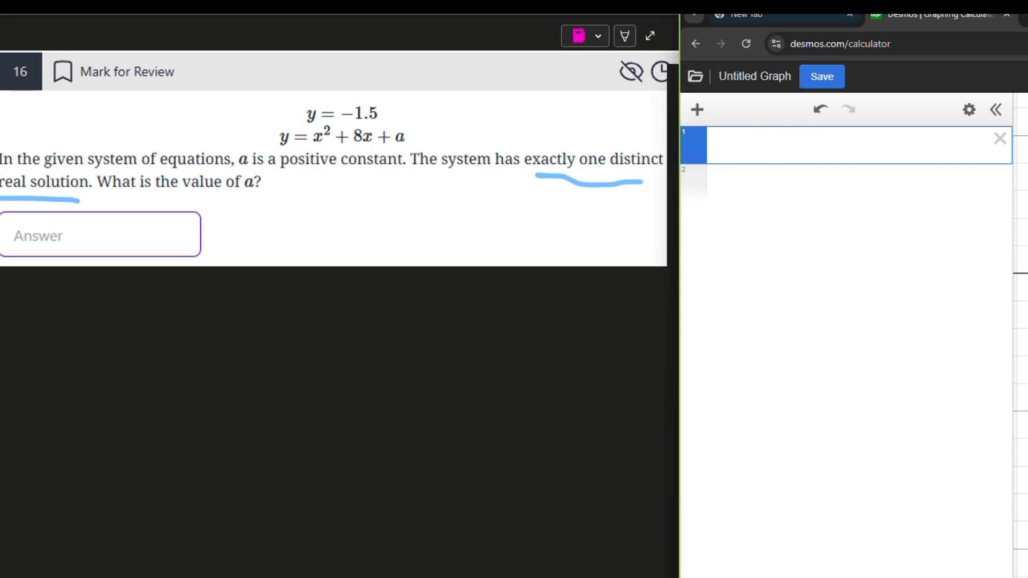
type("y=-1.5")
key("Return")
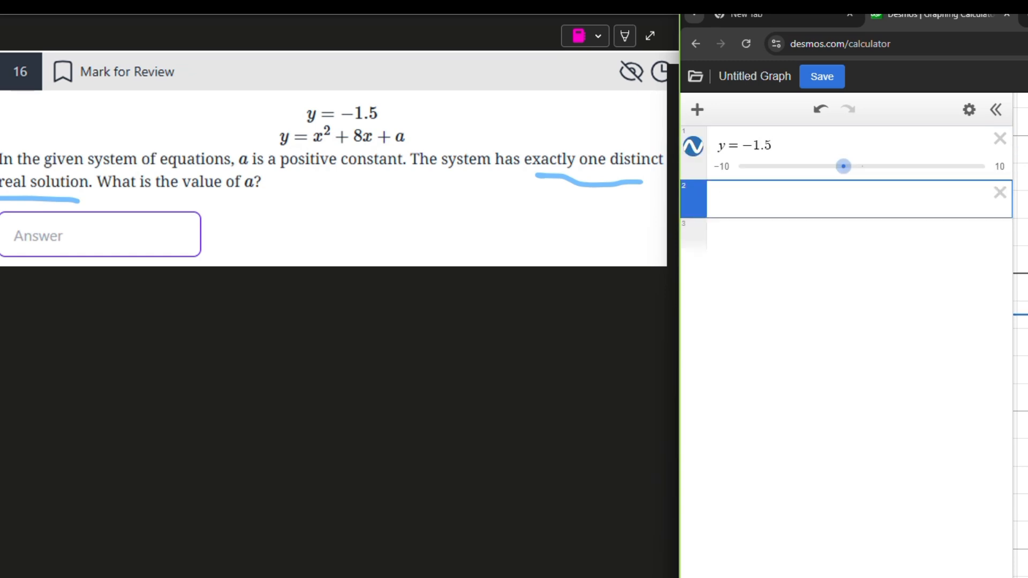
- Enter the equation y = x^2 + 8x + a as the second expression and add a slider for a
type("y=x^2")
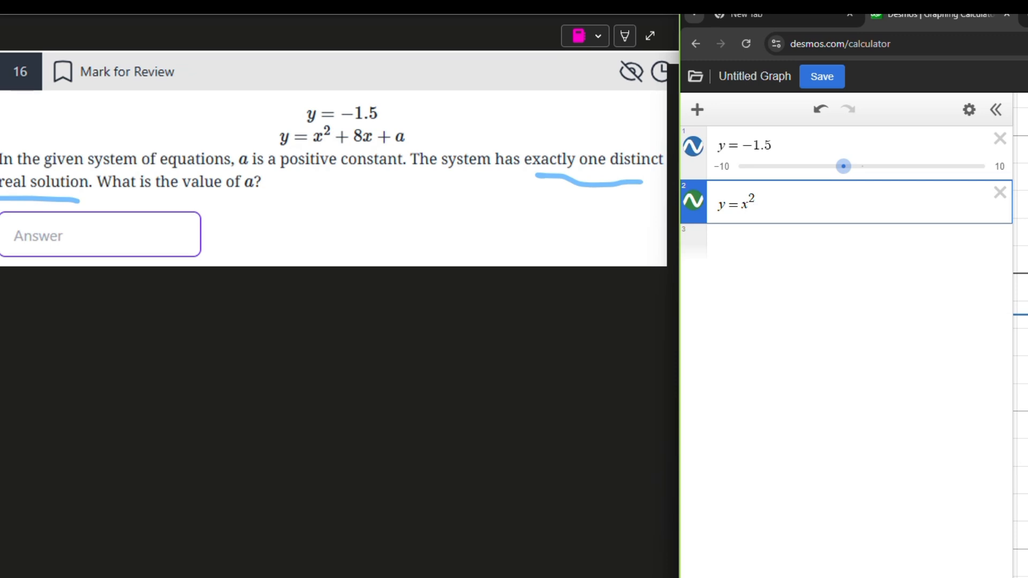
type("+8x+a")
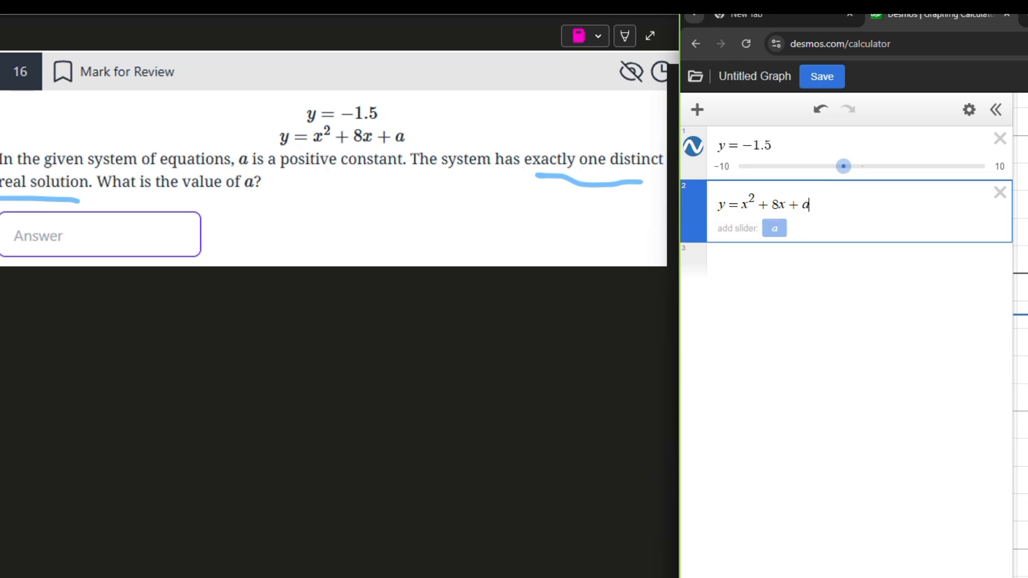
left_click(780, 234)
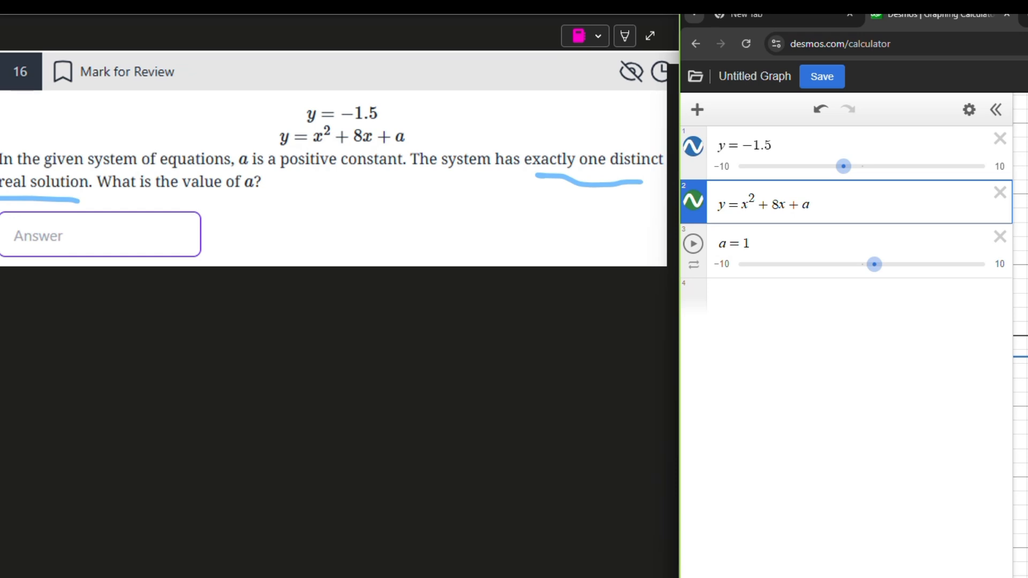
- Try a at both ends of its slider range, -10 and 10, to compare the parabola with the line y = -1.5
left_click(1021, 299)
left_click_drag(1022, 354, 1022, 294)
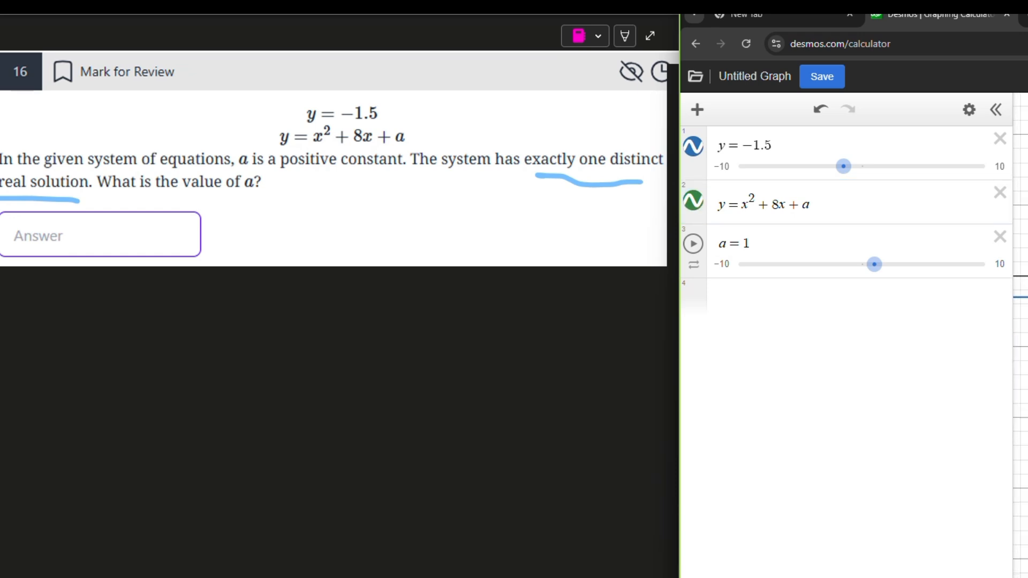
left_click_drag(875, 276, 723, 305)
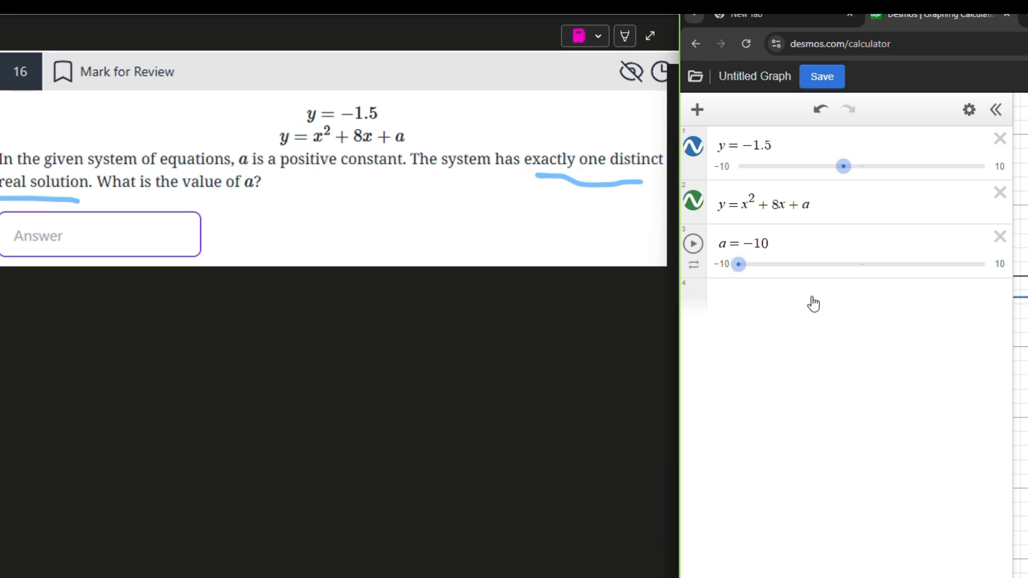
left_click_drag(748, 269, 996, 267)
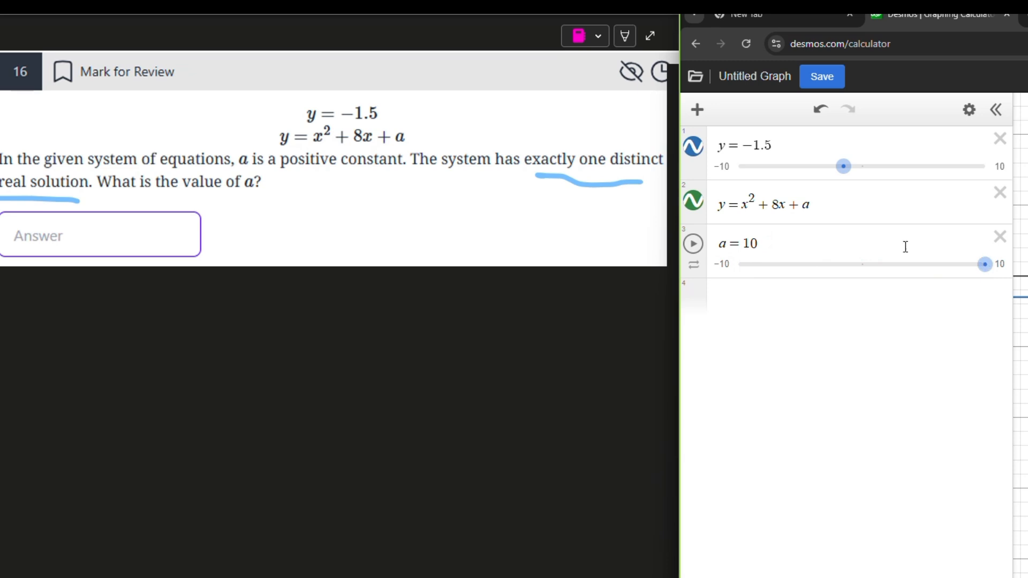
- Raise the upper limit of the slider for a to 25 and set a to about 14.6
left_click(803, 248)
left_click(731, 267)
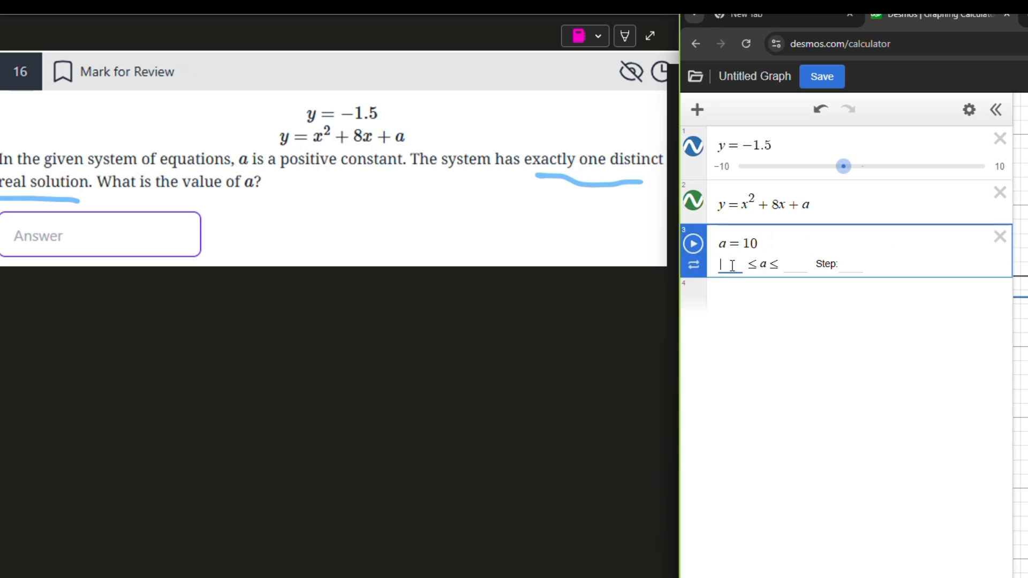
left_click(787, 263)
type("25")
left_click(879, 296)
left_click_drag(890, 267, 914, 264)
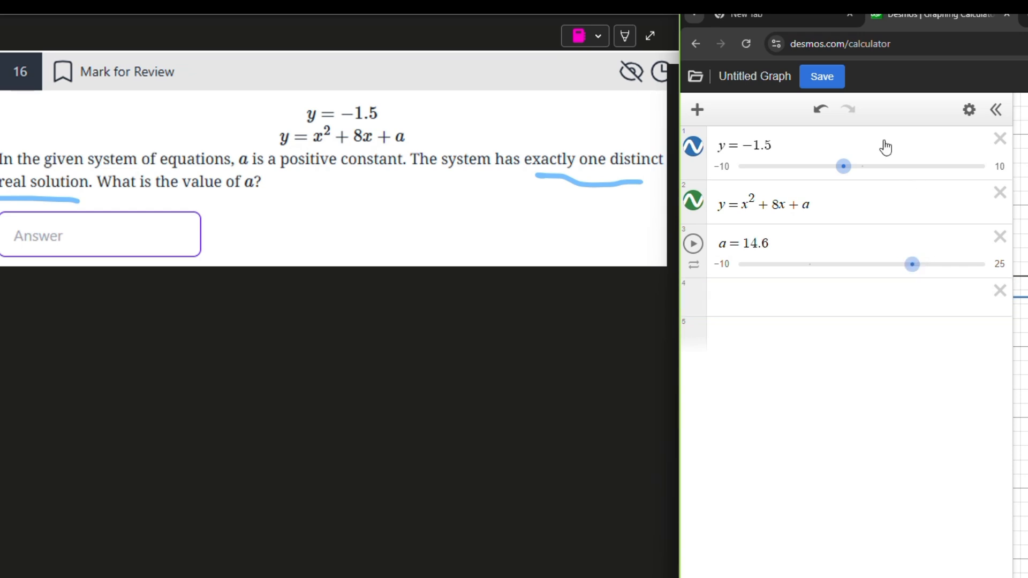
- Set a to exactly 14.5 and add the graphs' shared point (-4, -1.5) to the expression list
scroll(1021, 301, "up", 5)
scroll(1021, 301, "down", 3)
scroll(1020, 254, "up", 4)
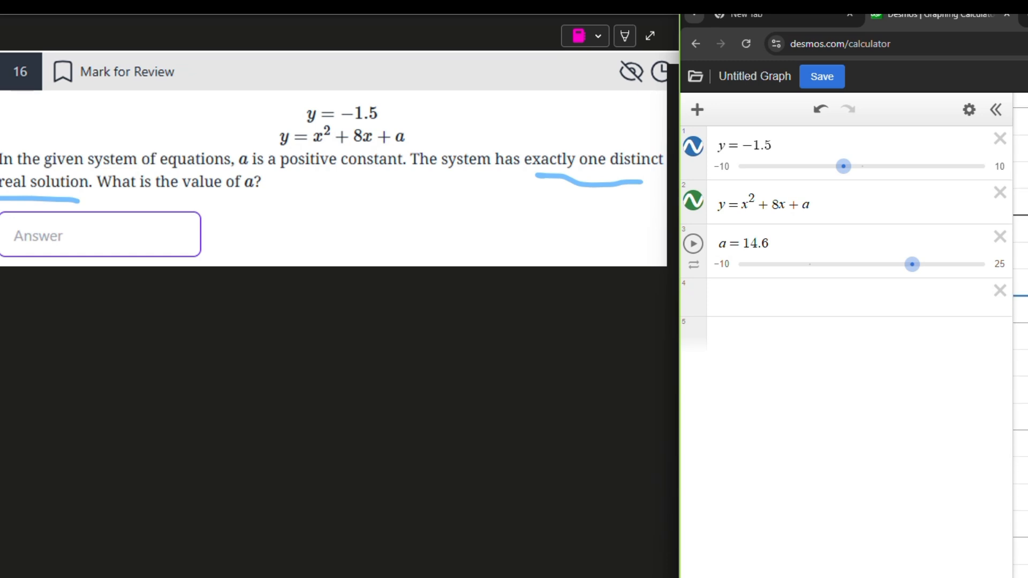
left_click_drag(1017, 300, 1027, 256)
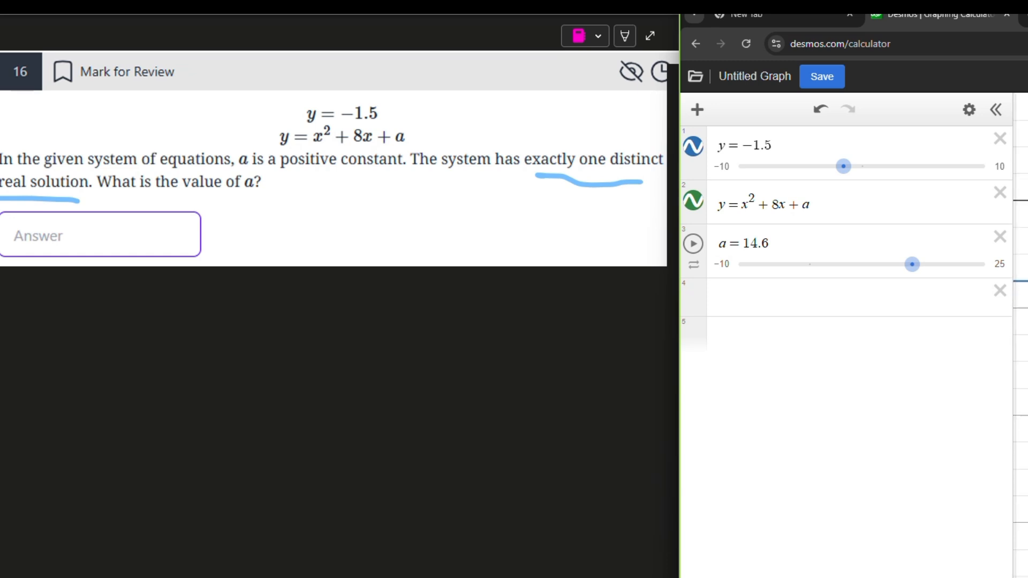
left_click(769, 242)
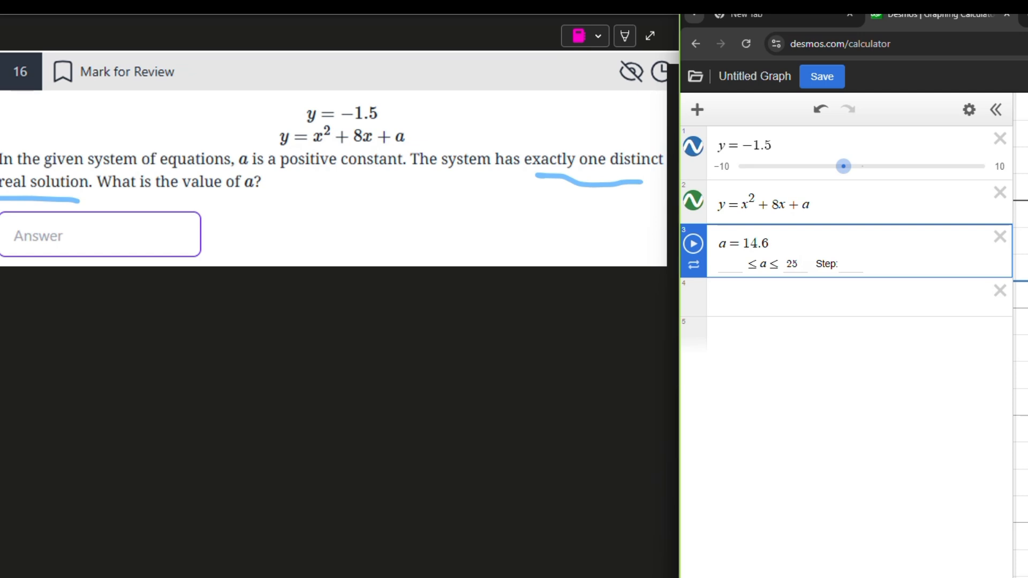
key("BackSpace")
type("5")
left_click(857, 203)
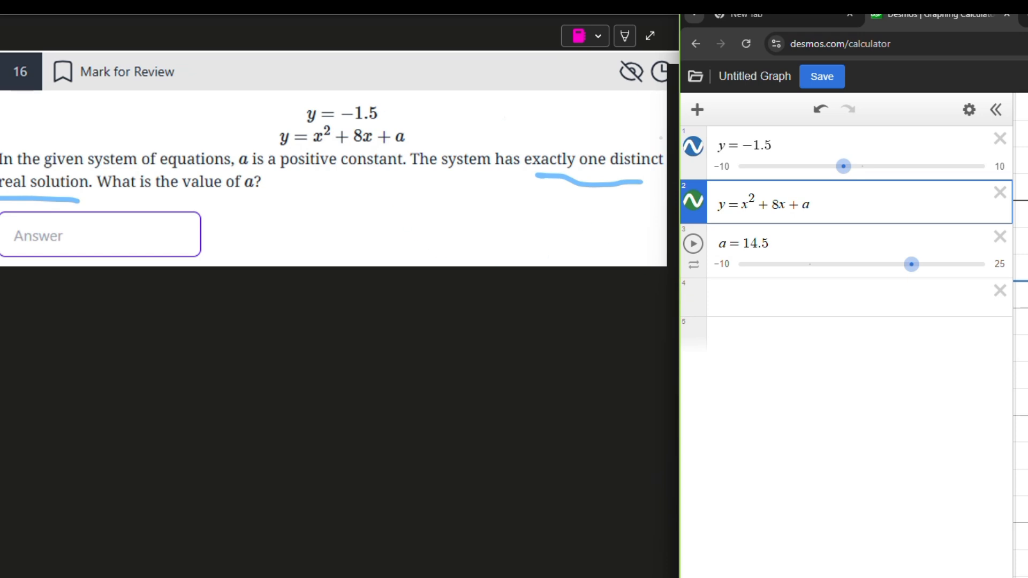
left_click(1023, 280)
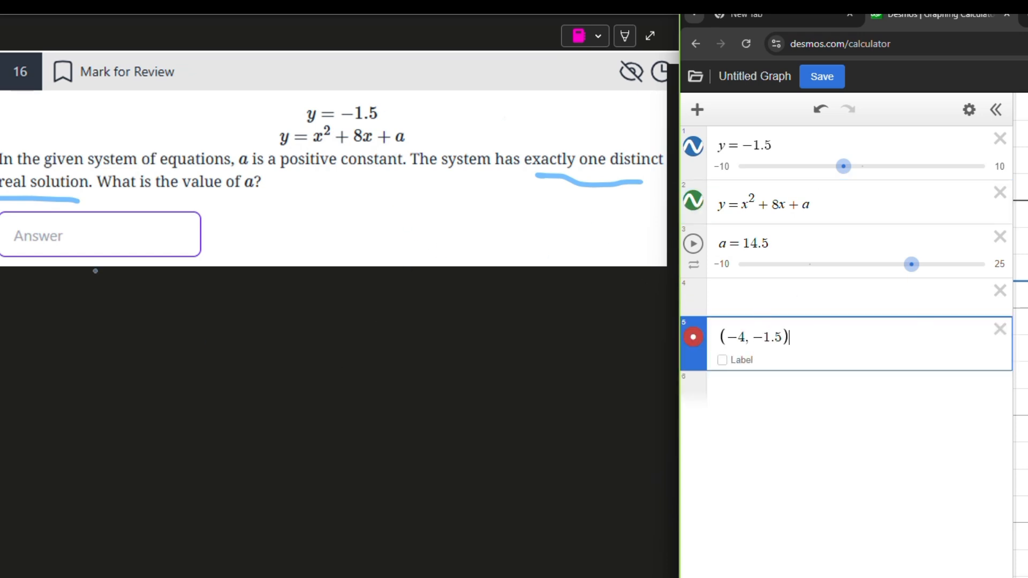
- Handwrite 14.5 in the answer box of question 16
mouse_move(114, 222)
left_mouse_down()
mouse_move(112, 244)
mouse_move(133, 247)
left_mouse_up()
left_click(143, 248)
left_click_drag(181, 215, 151, 250)
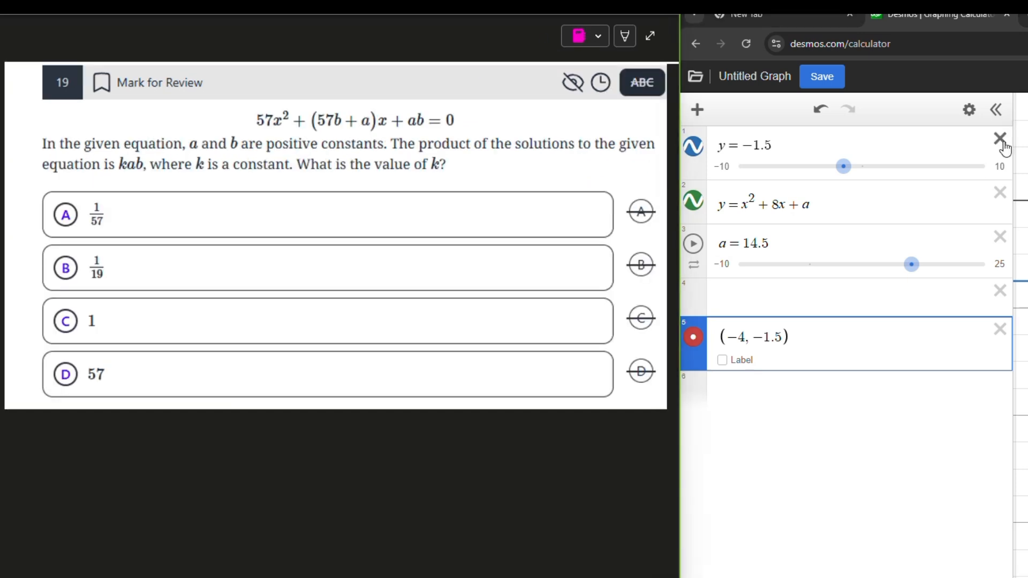
- Delete all the expressions, including the slider for a and the point (-4, -1.5), leaving the calculator list empty
left_click(1001, 141)
left_click(1001, 140)
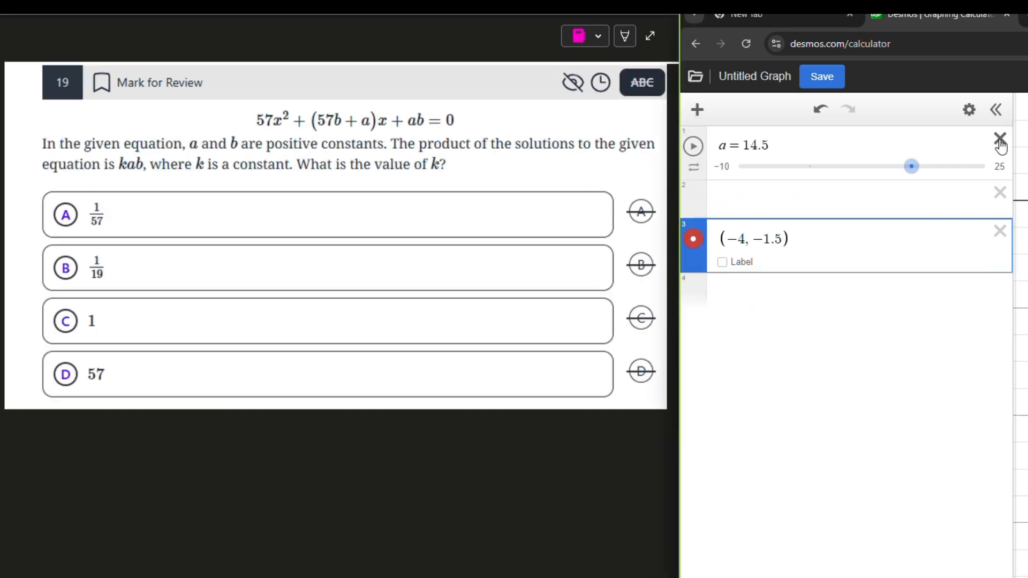
left_click(999, 141)
left_click(999, 140)
left_click(998, 141)
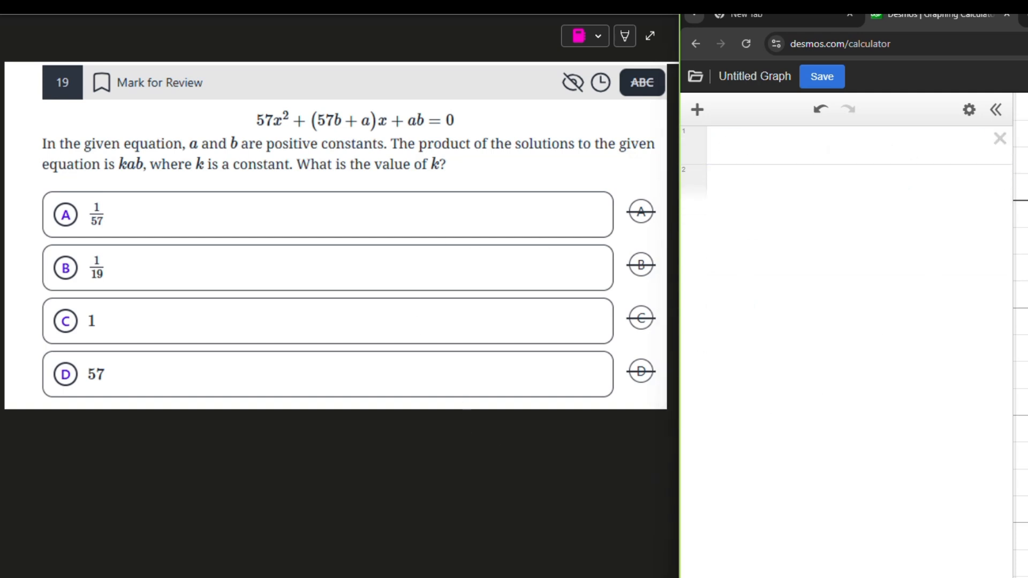
- Underline the phrase "product of the solutions" in the text of question 19
left_click(399, 577)
left_click(557, 549)
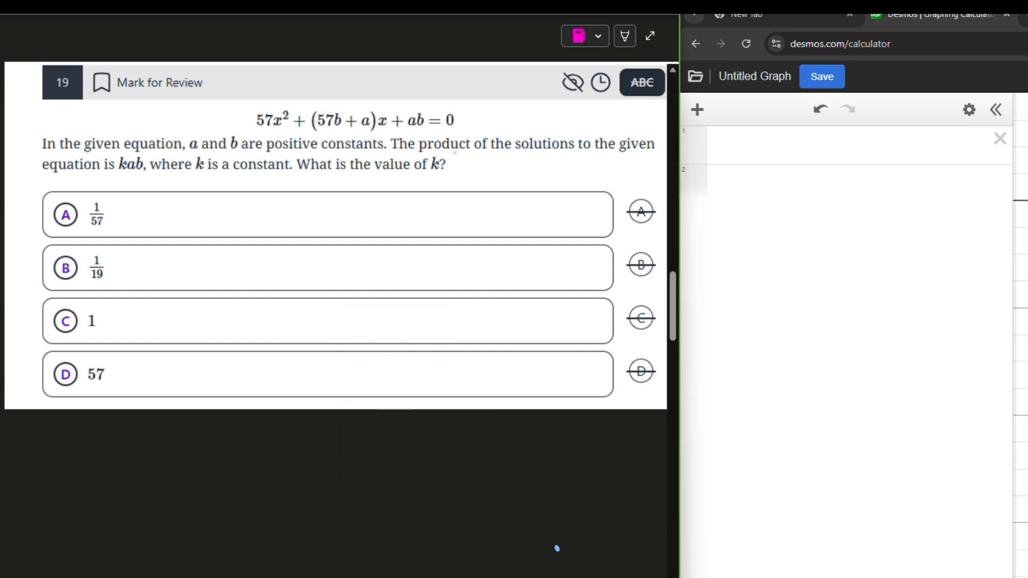
left_click_drag(421, 153, 577, 157)
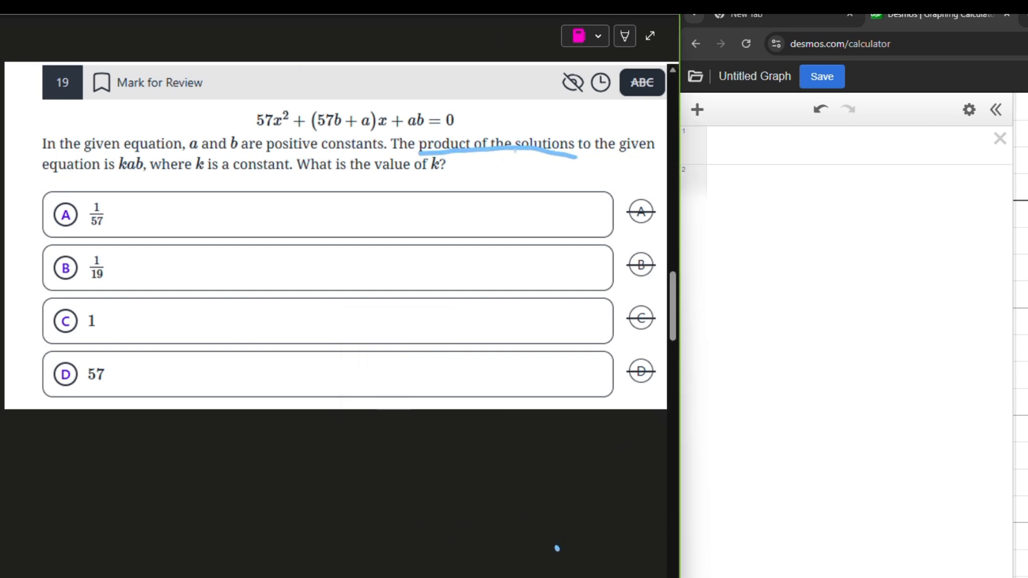
- Handwrite the formula c/a = P. solutions beneath the text of question 19
mouse_move(312, 190)
left_mouse_down()
mouse_move(302, 192)
mouse_move(307, 215)
mouse_move(330, 224)
mouse_move(315, 262)
left_mouse_up()
left_click(268, 232)
left_click(331, 262)
left_click_drag(341, 223, 359, 226)
left_click_drag(348, 231, 407, 216)
mouse_move(481, 216)
left_mouse_down()
mouse_move(470, 241)
mouse_move(501, 225)
mouse_move(539, 240)
mouse_move(558, 230)
left_mouse_up()
left_click_drag(574, 213, 568, 244)
left_click_drag(561, 225, 579, 224)
mouse_move(585, 230)
left_mouse_down()
mouse_move(586, 245)
mouse_move(605, 234)
mouse_move(620, 243)
left_mouse_up()
mouse_move(635, 232)
left_mouse_down()
mouse_move(626, 236)
mouse_move(629, 257)
left_mouse_up()
left_click_drag(592, 193, 600, 199)
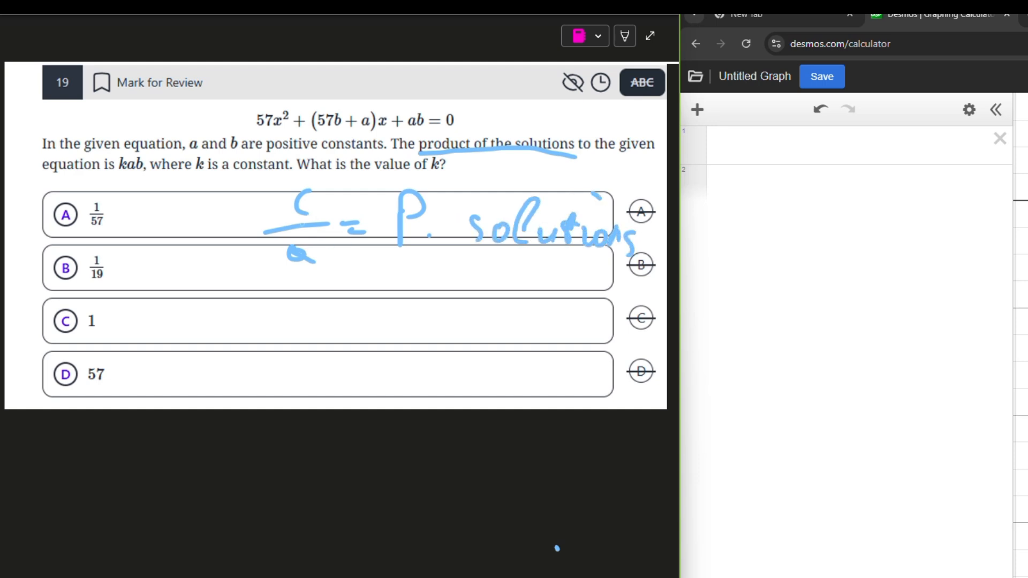
- Handwrite the general quadratic form ax² + bx + c below the product formula
mouse_move(210, 344)
left_mouse_down()
mouse_move(217, 366)
mouse_move(250, 343)
left_mouse_up()
left_click_drag(268, 347, 236, 369)
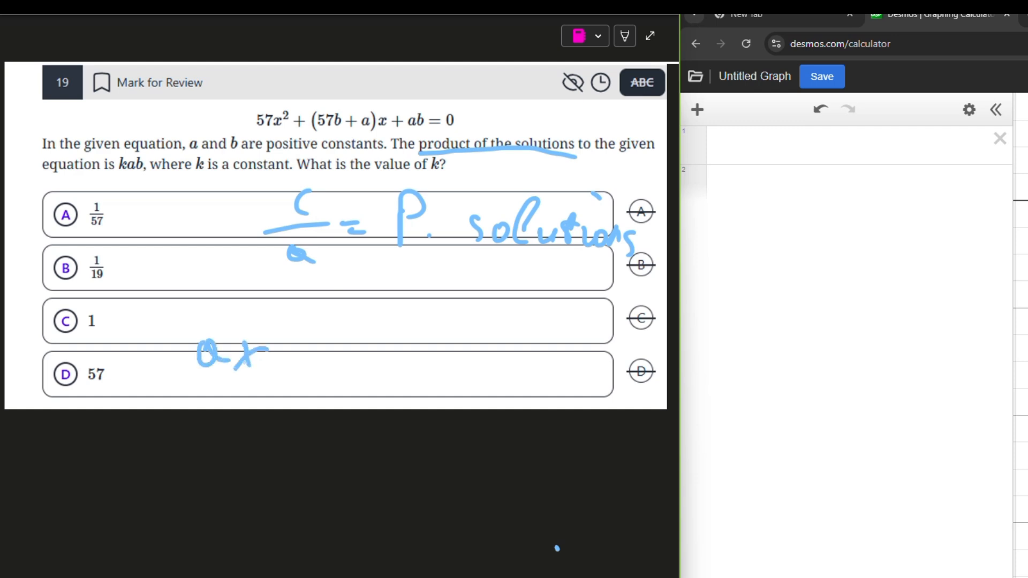
mouse_move(268, 310)
left_mouse_down()
mouse_move(301, 325)
mouse_move(312, 348)
mouse_move(340, 347)
left_mouse_up()
left_click_drag(324, 330, 318, 367)
mouse_move(383, 321)
left_mouse_down()
mouse_move(389, 370)
mouse_move(378, 354)
left_mouse_up()
mouse_move(416, 349)
left_mouse_down()
mouse_move(439, 352)
mouse_move(400, 373)
left_mouse_up()
mouse_move(443, 359)
left_mouse_down()
mouse_move(472, 353)
mouse_move(455, 375)
left_mouse_up()
left_click_drag(502, 343, 505, 373)
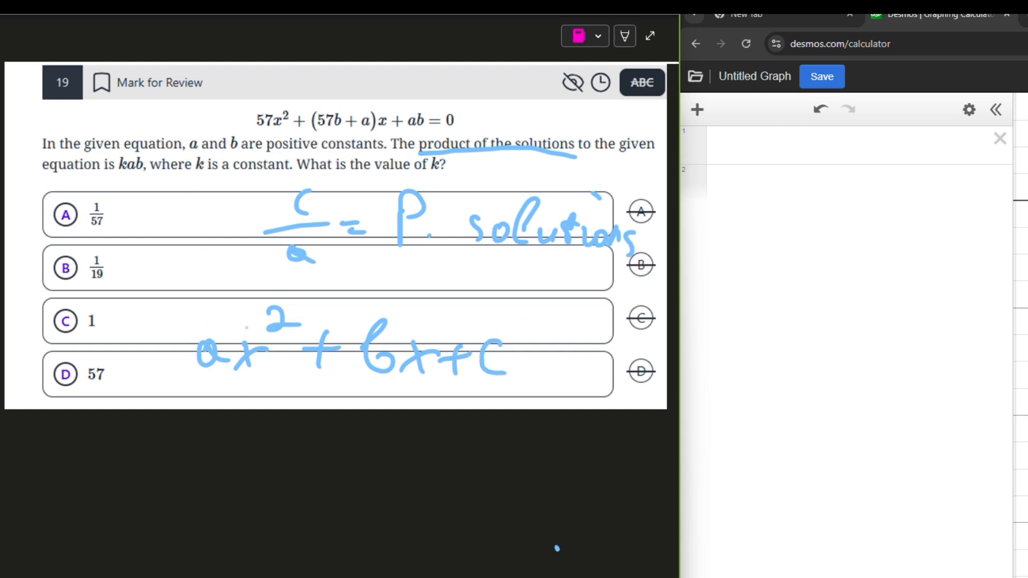
- Mark the coefficients a, b and c in the general form and underline 57, (57b + a) and ab in the given equation
mouse_move(251, 328)
left_mouse_down()
mouse_move(210, 329)
mouse_move(231, 328)
left_mouse_up()
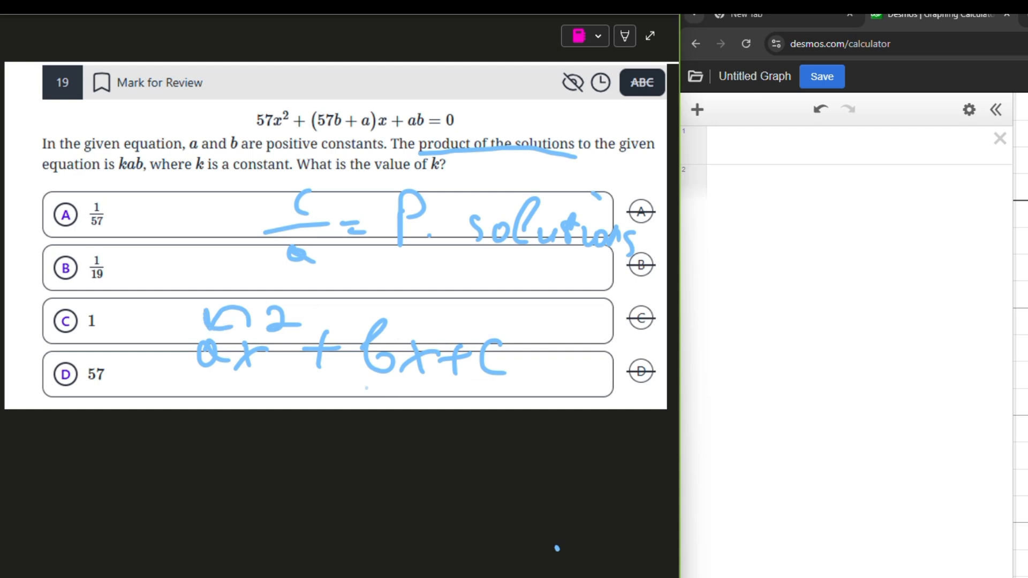
left_click_drag(364, 385, 389, 380)
mouse_move(431, 333)
left_mouse_down()
mouse_move(409, 289)
mouse_move(386, 315)
mouse_move(402, 317)
left_mouse_up()
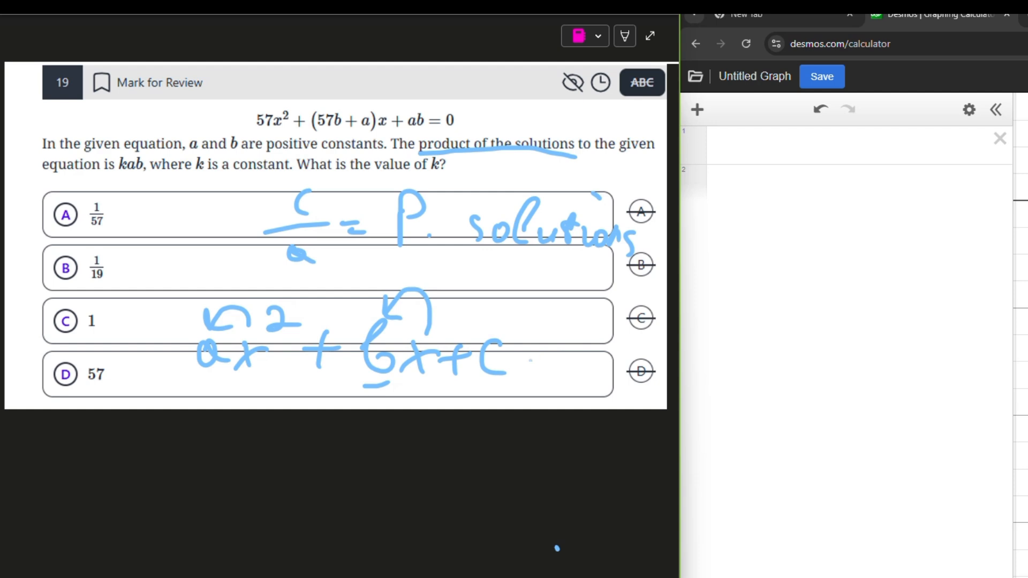
left_click_drag(473, 385, 507, 385)
left_click_drag(257, 132, 431, 128)
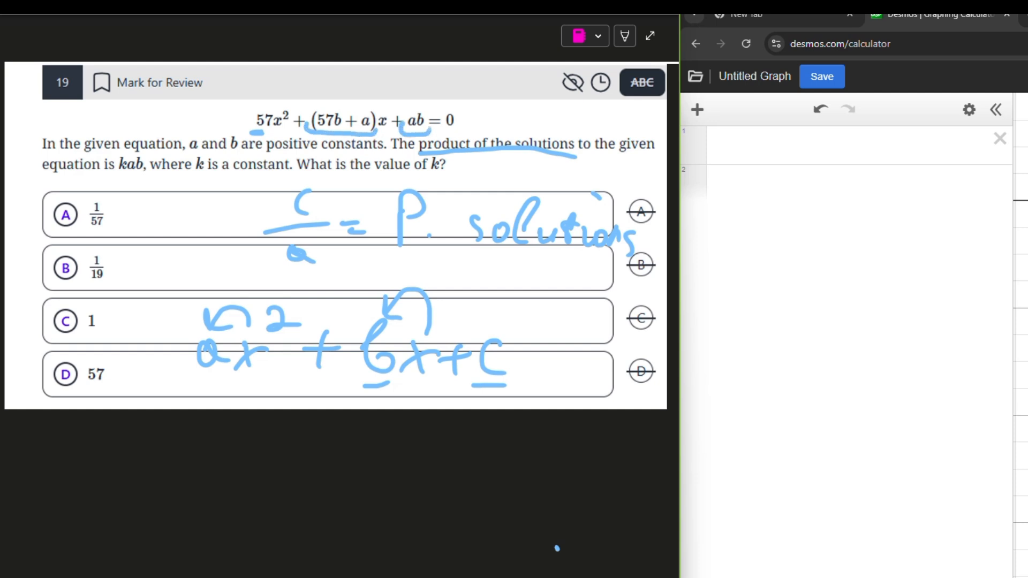
- Circle the handwritten c/a and enter the regression ab/57 ~ kab in the calculator
left_click(817, 143)
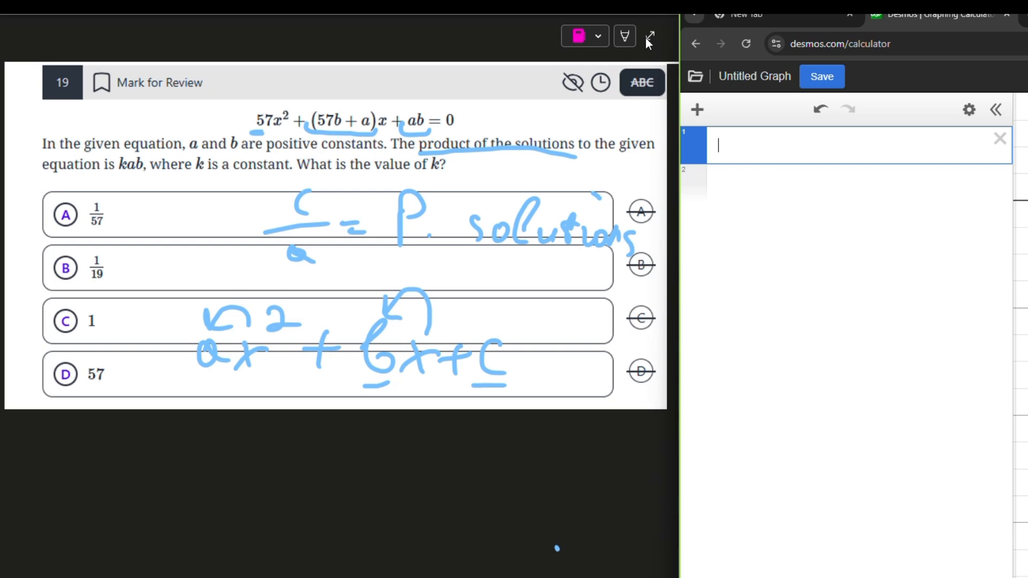
mouse_move(255, 184)
left_mouse_down()
mouse_move(247, 225)
mouse_move(343, 237)
mouse_move(263, 186)
left_mouse_up()
left_click(829, 140)
type("ab")
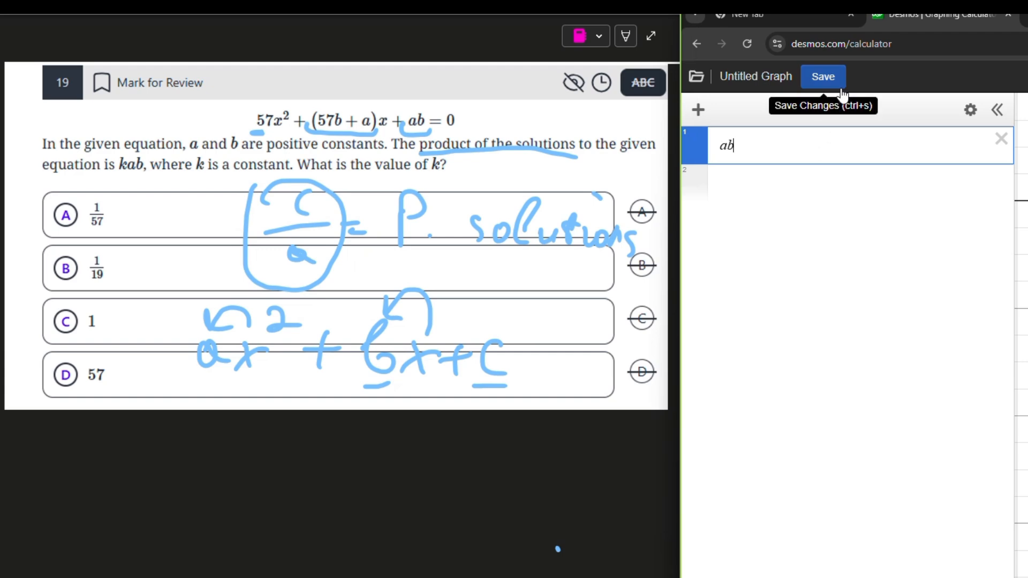
type("/57")
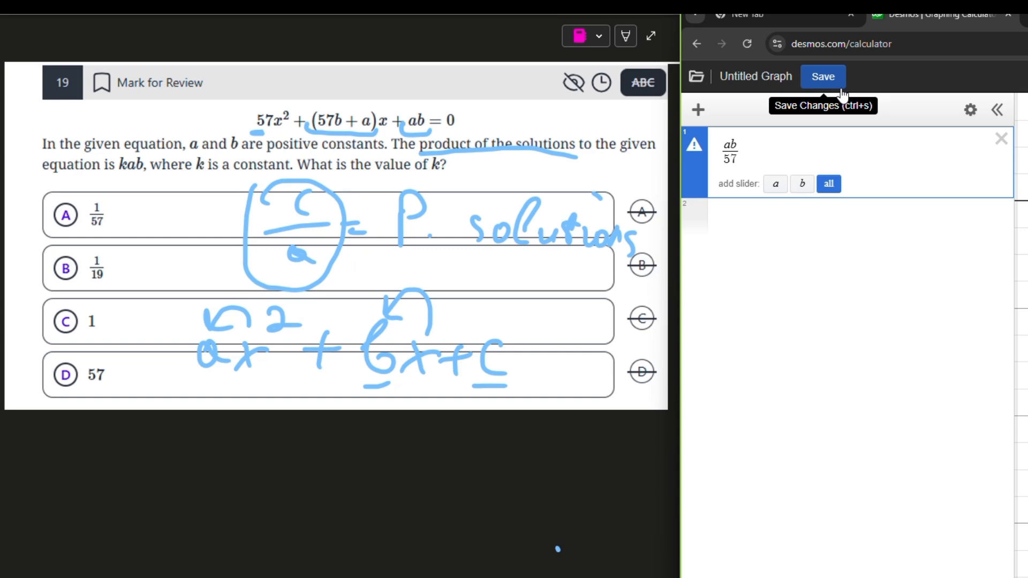
type("~")
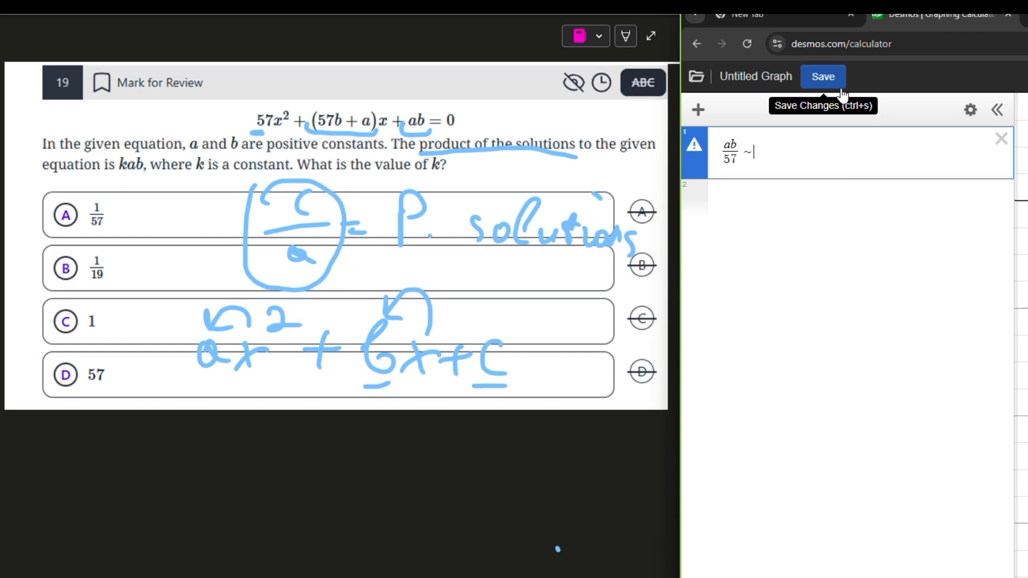
type("kab")
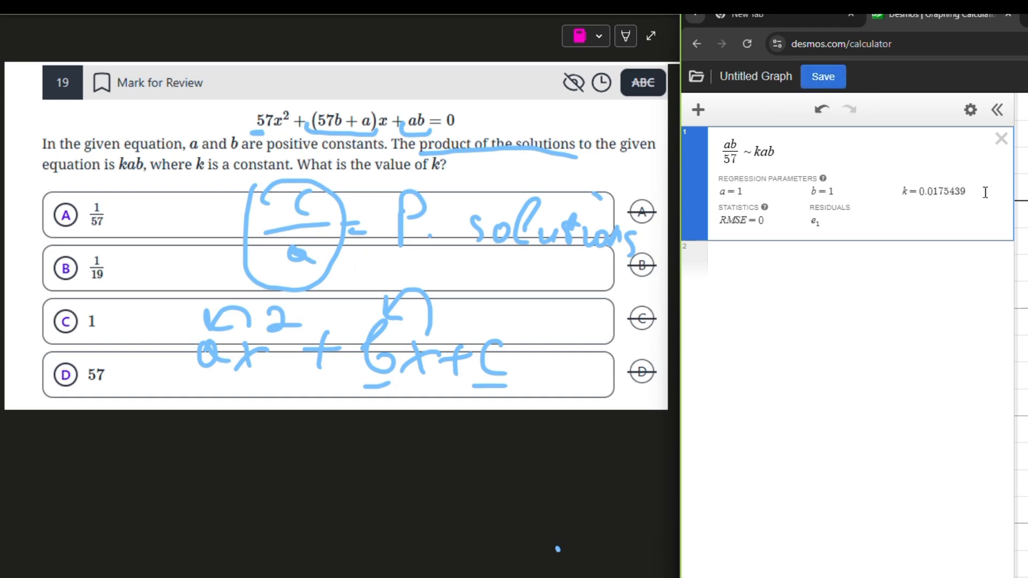
- Evaluate k as a fraction in a new expression and mark answer choice A, 1/57, for question 19
key("Return")
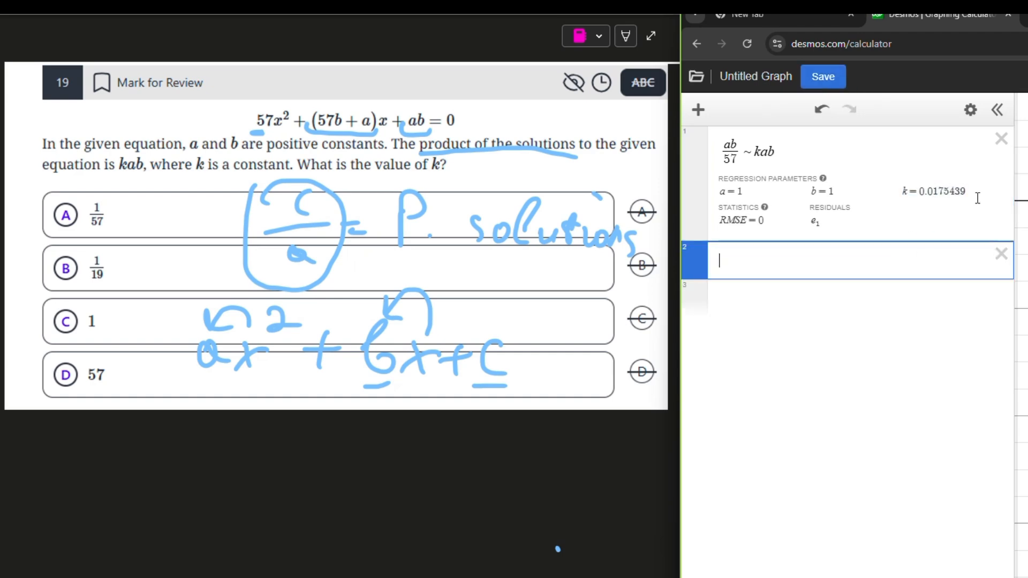
type("k")
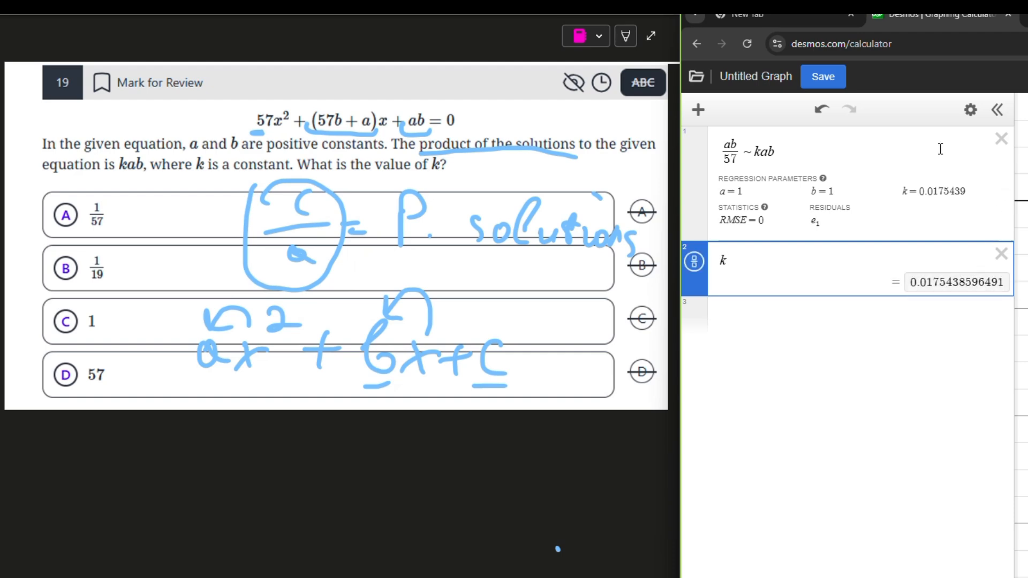
double_click(722, 260)
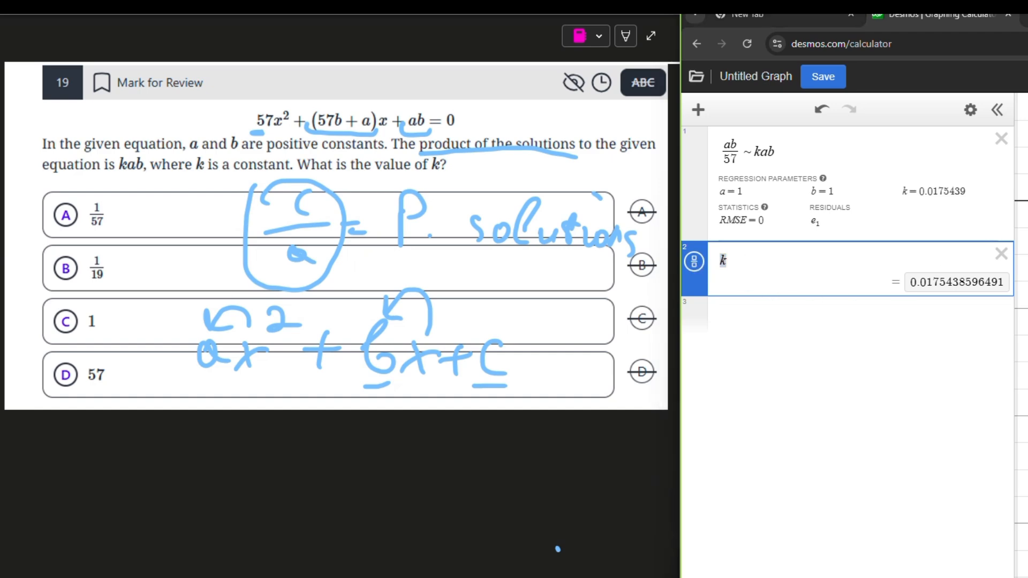
left_click(695, 262)
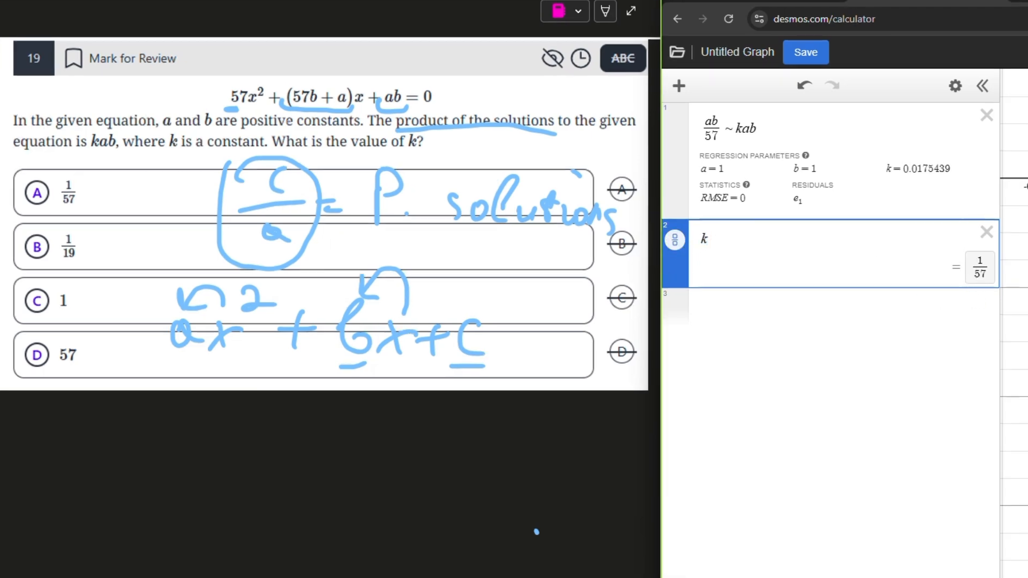
left_click_drag(60, 183, 50, 208)
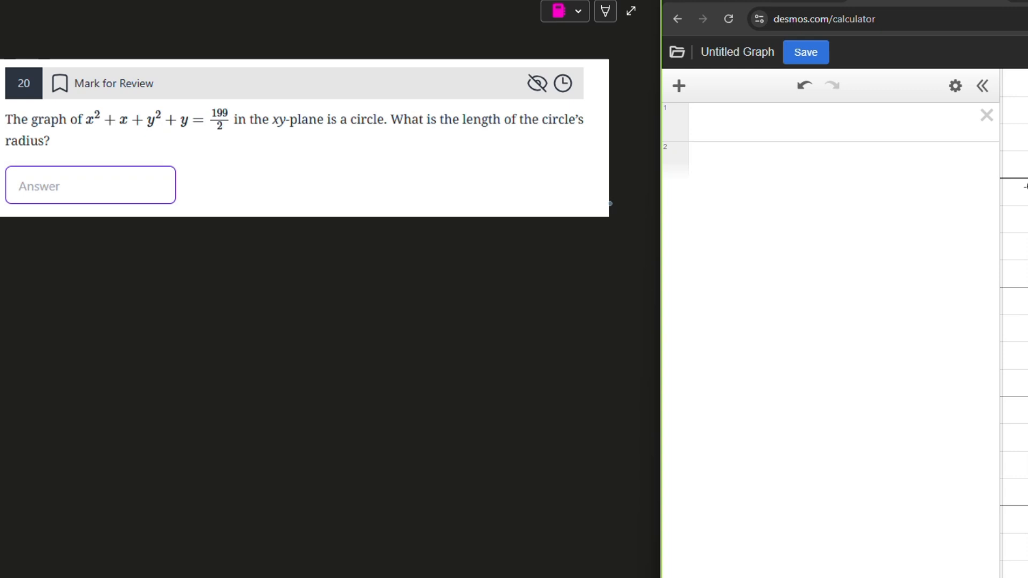
- Graph the circle equation x² + x + y² + y = 199/2 from question 20 in the first expression
scroll(1013, 324, "down", 5)
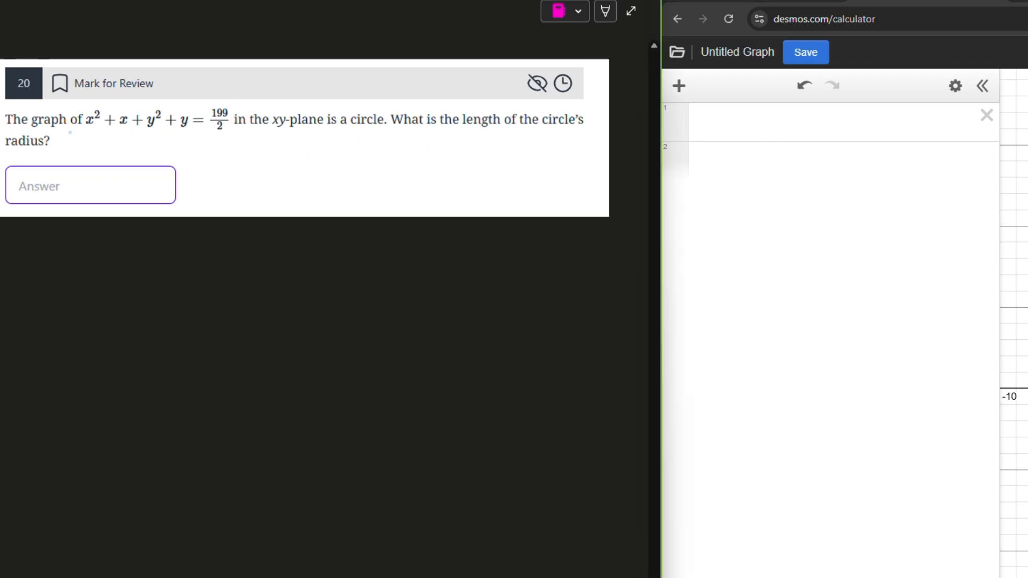
left_click(707, 119)
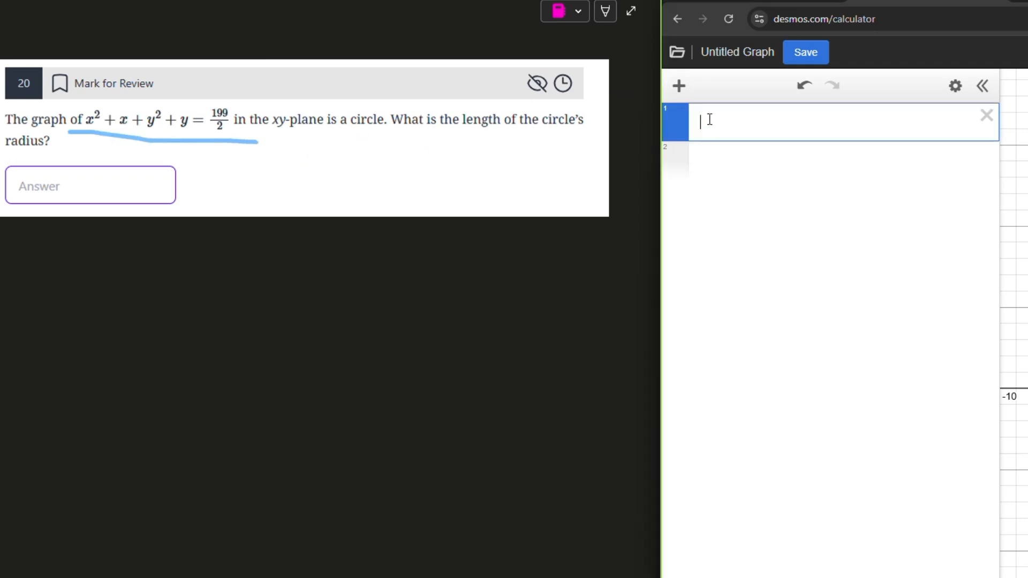
type("x^2")
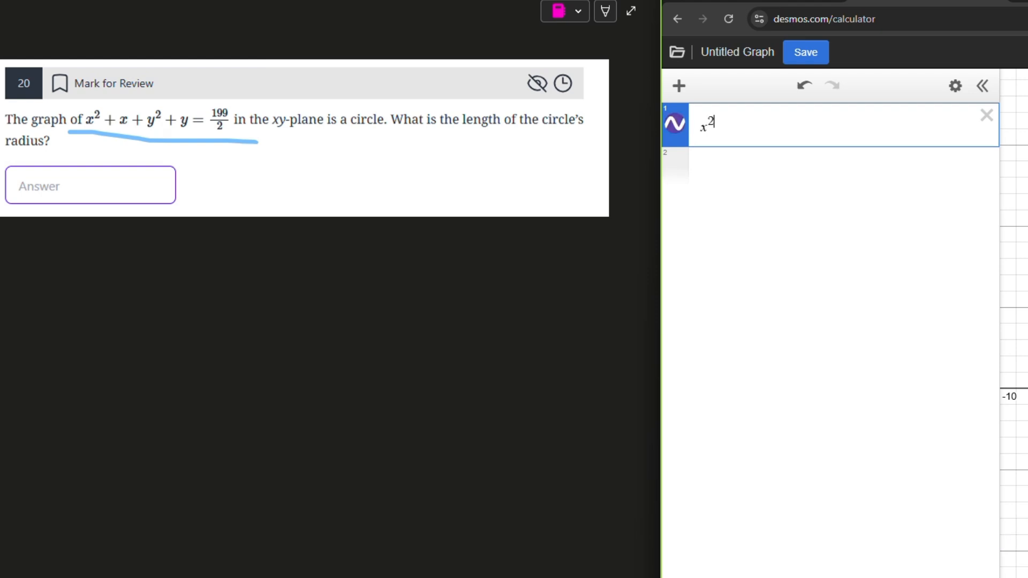
type("+x+y^2")
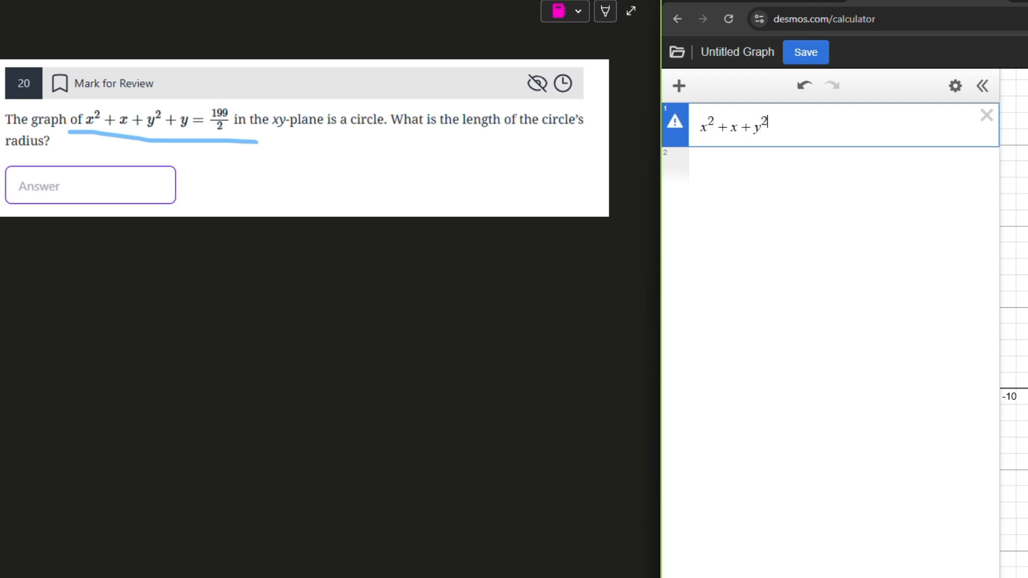
type("+y=199/2")
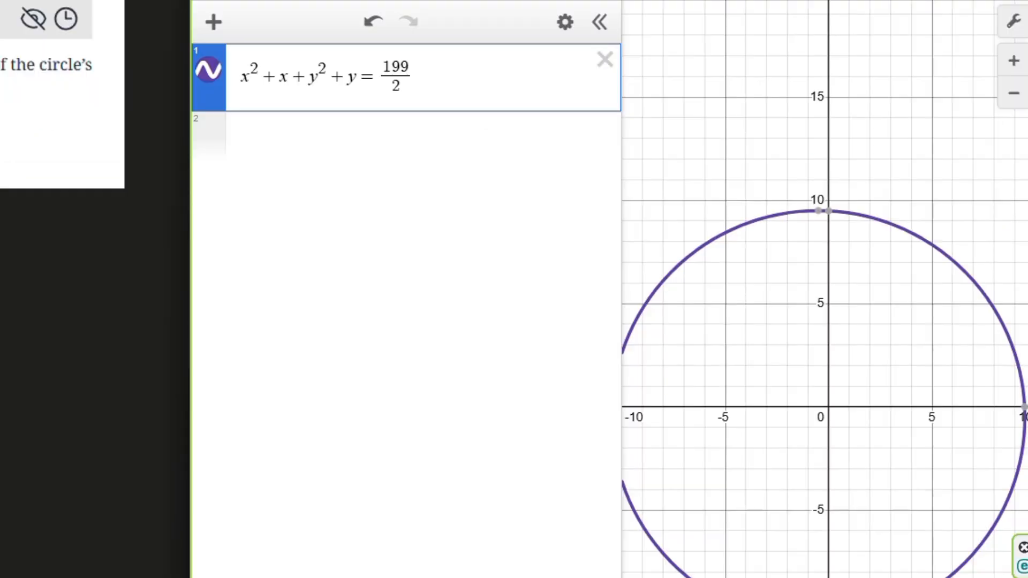
- Widen the graph area and add the circle's highest point, (−0.5, 9.5), as a new expression
scroll(752, 287, "down", 5)
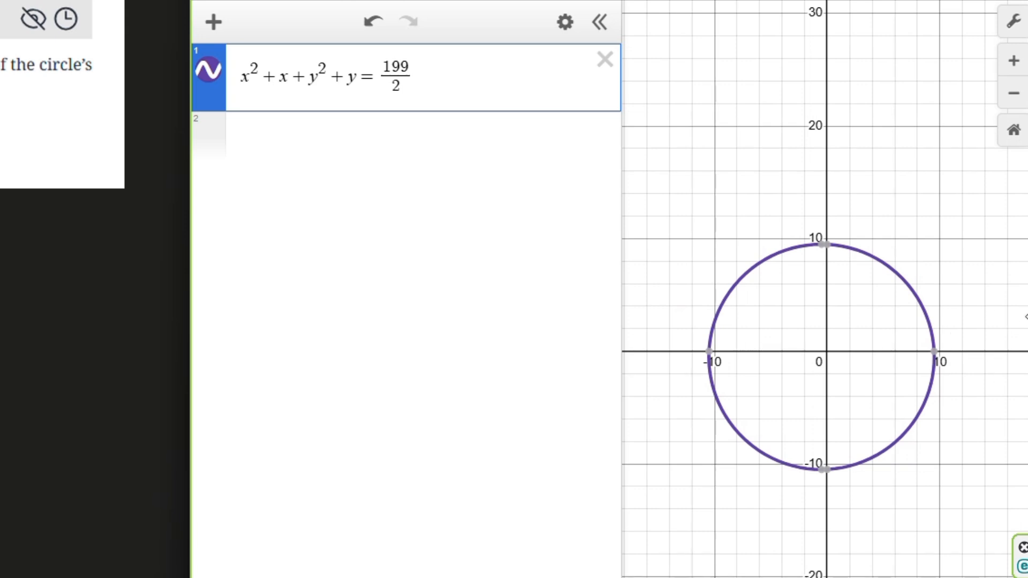
left_click_drag(899, 232, 805, 119)
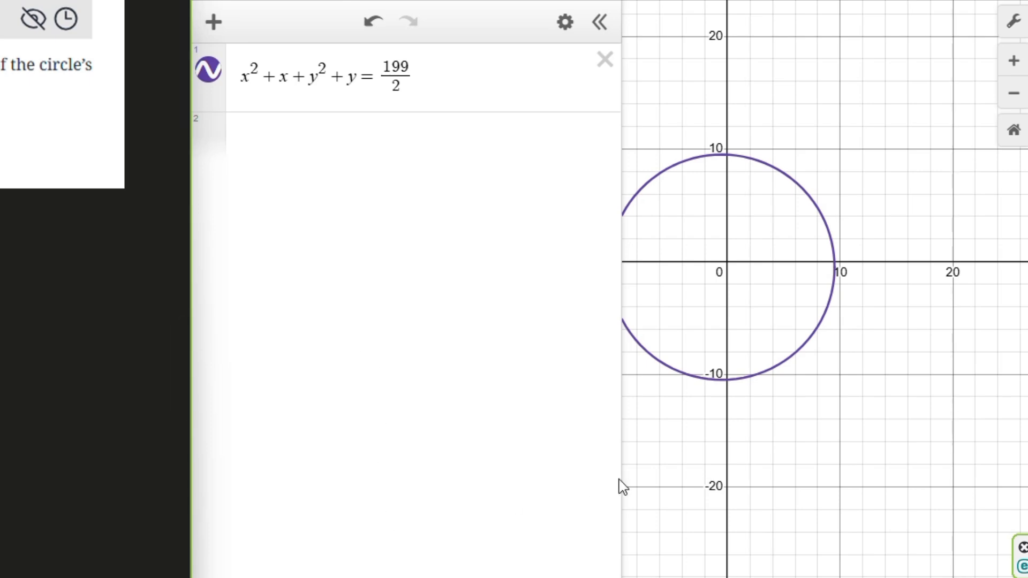
left_click_drag(616, 484, 478, 486)
scroll(728, 126, "up", 5)
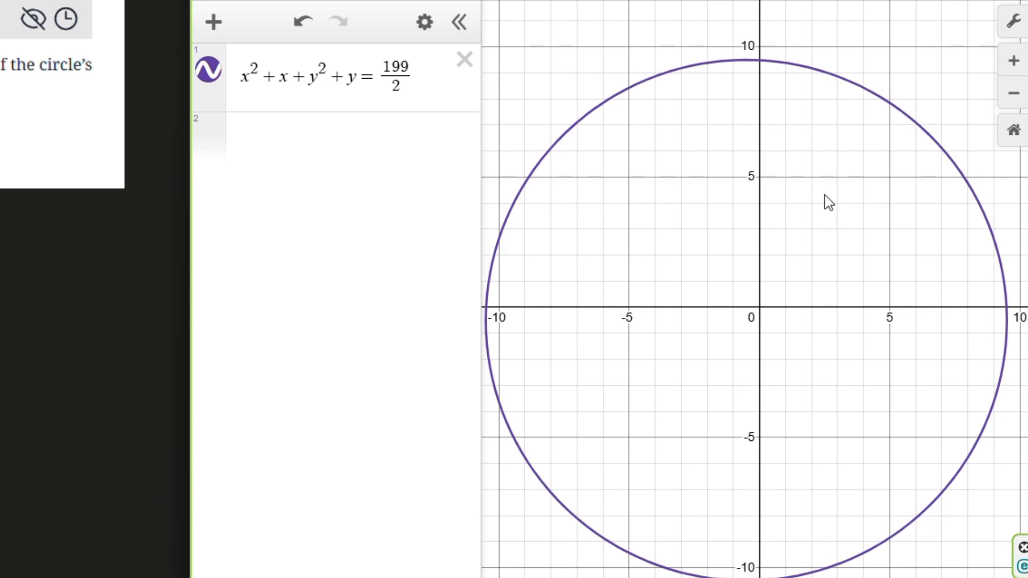
left_click(711, 67)
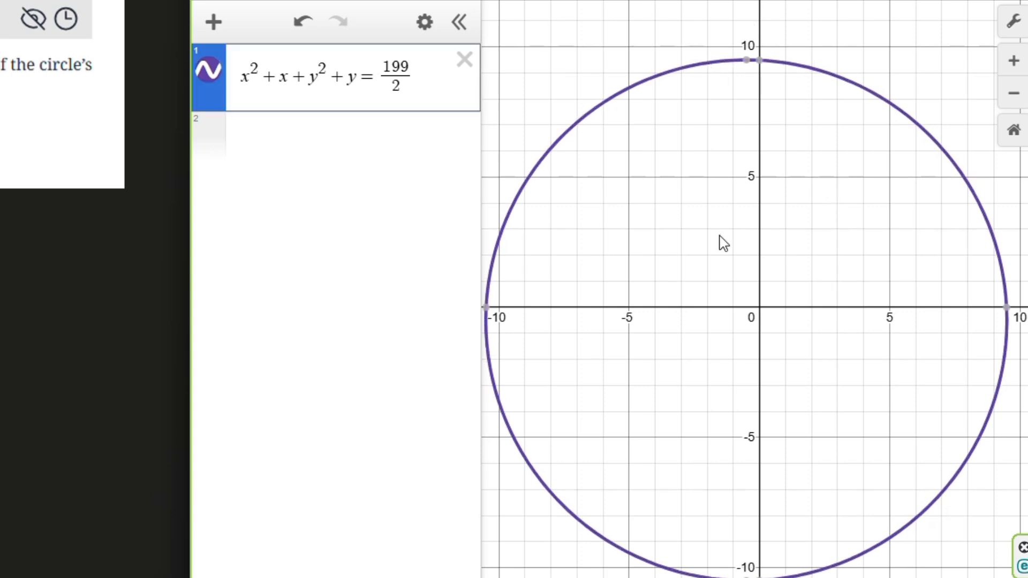
scroll(765, 59, "up", 3)
left_click_drag(882, 134, 769, 280)
scroll(620, 151, "up", 3)
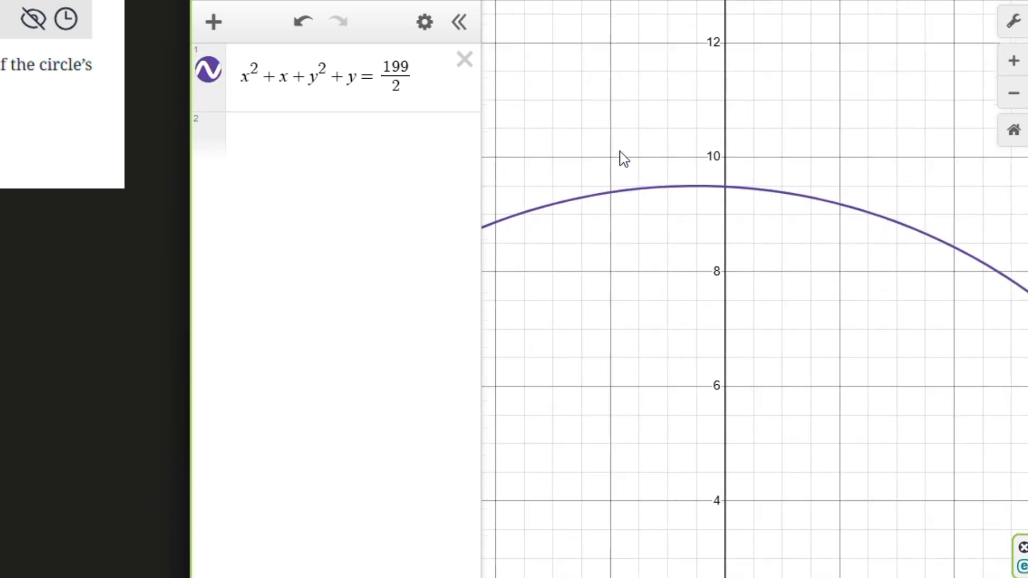
left_click(712, 187)
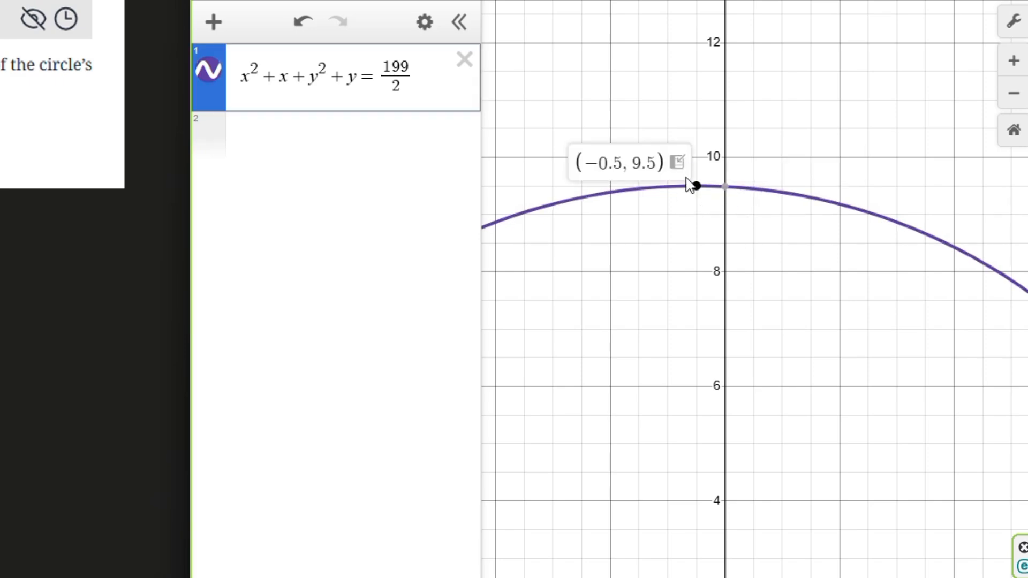
left_click(678, 161)
- Add the circle's lowest point, (−0.5, −10.5), from the graph as a new expression
scroll(736, 514, "down", 3)
left_click_drag(790, 544, 808, 257)
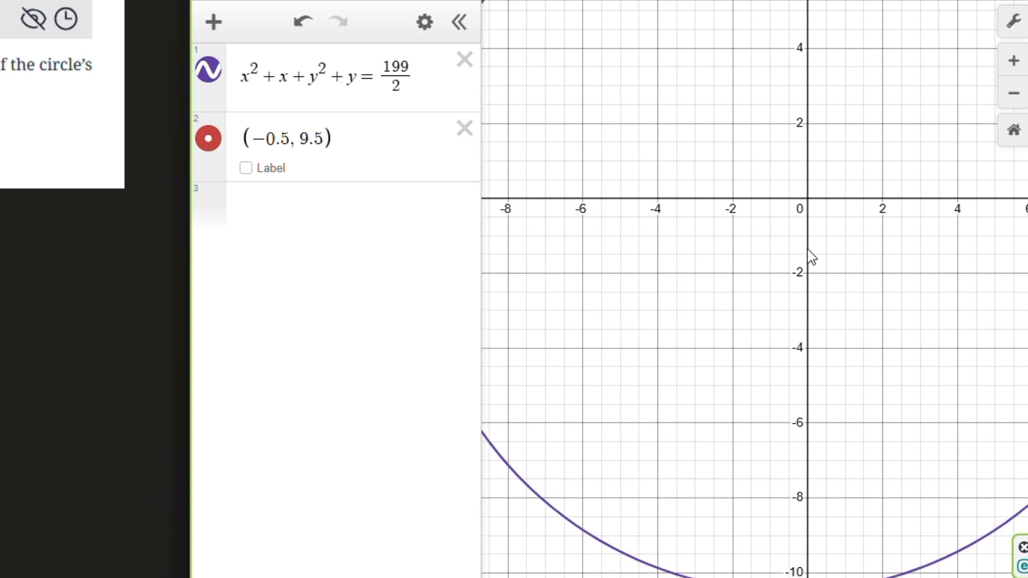
scroll(807, 267, "down", 1)
scroll(798, 562, "up", 2)
left_click(800, 553)
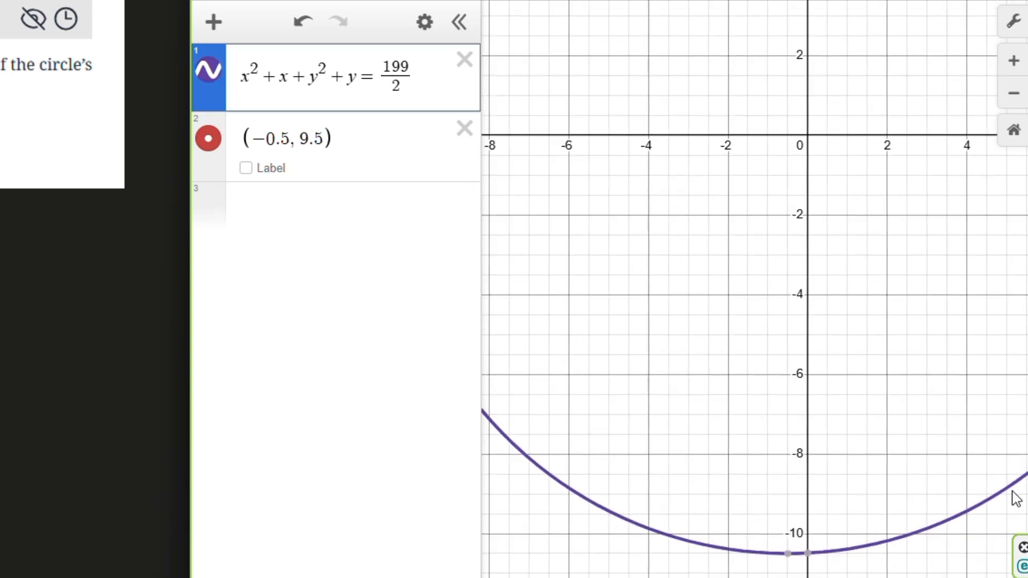
left_click(788, 553)
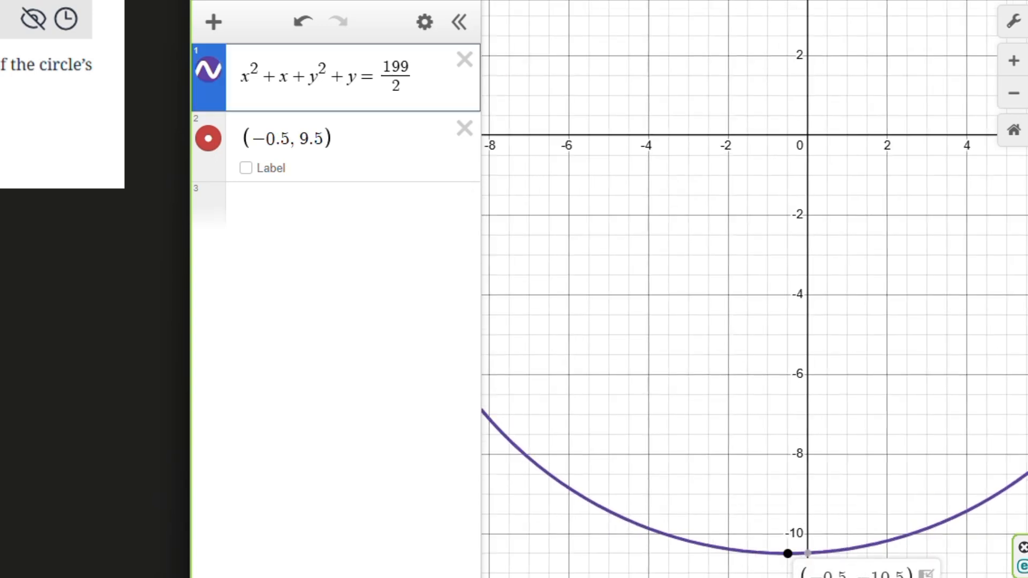
left_click(846, 568)
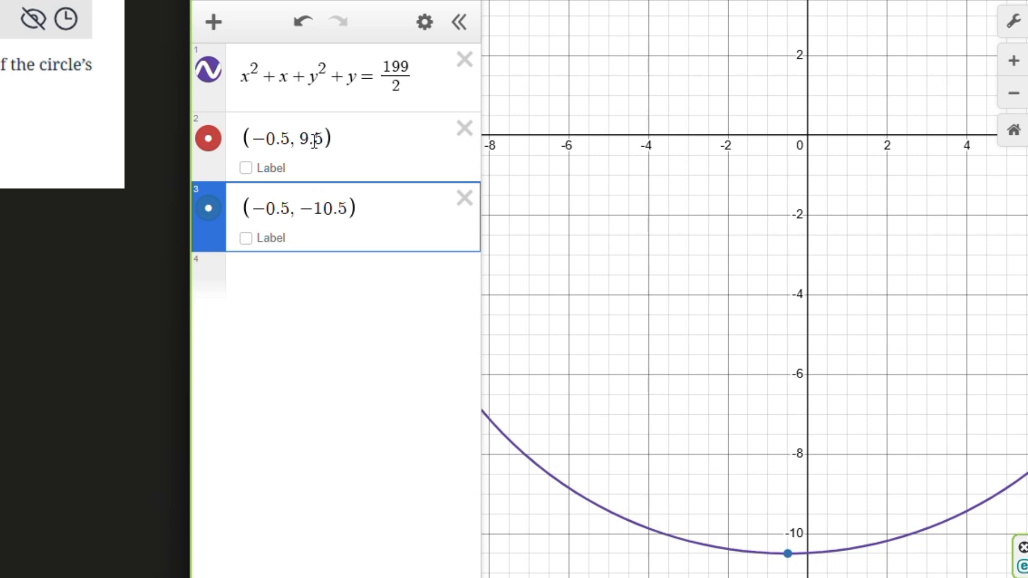
- Name the circle's highest point a and its lowest point b in their expressions
left_click(244, 139)
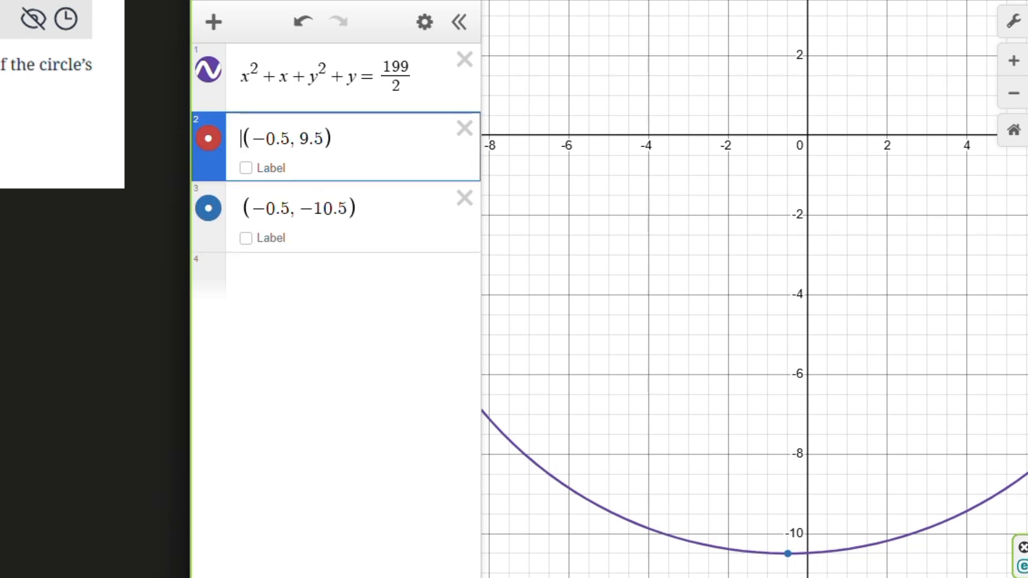
type("a=")
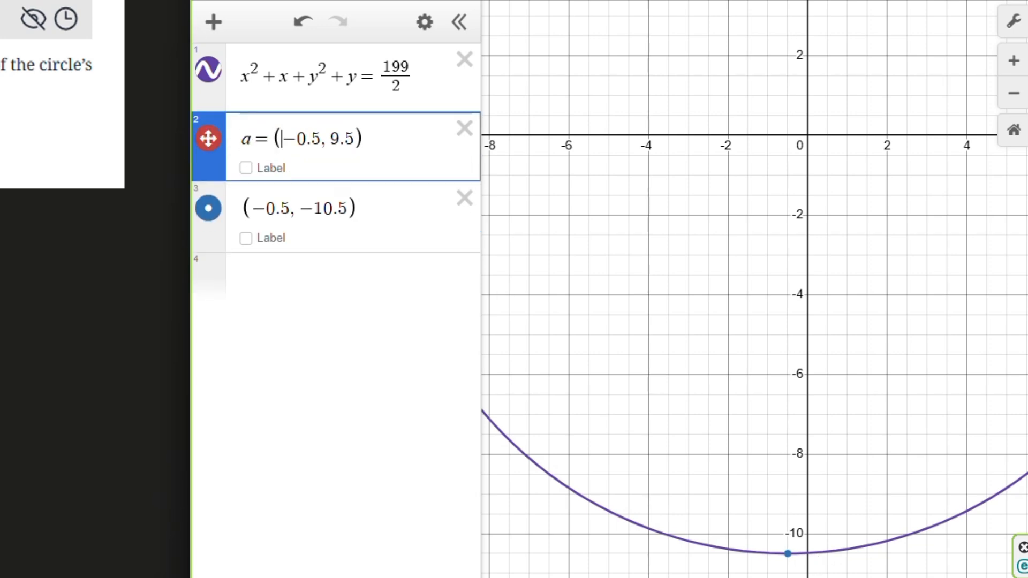
key("Down")
key("Left")
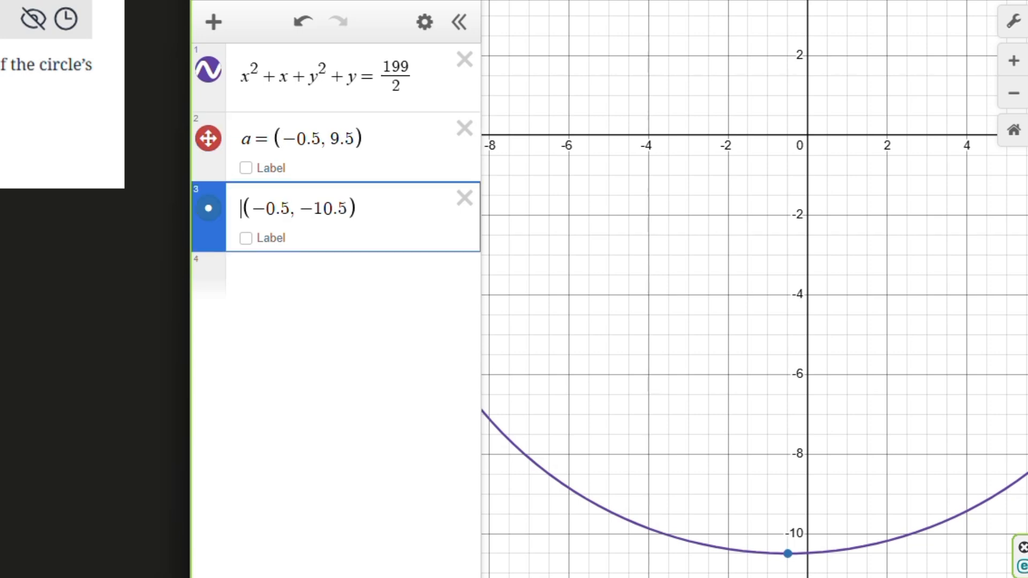
type("b=")
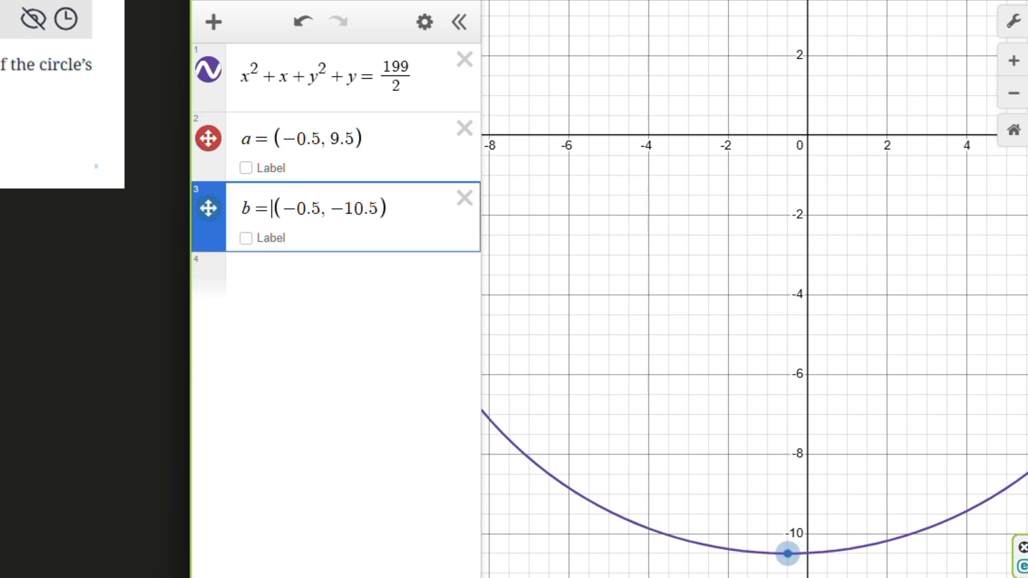
- Calculate the circle's diameter with distance(a,b) in a new expression
left_click(315, 297)
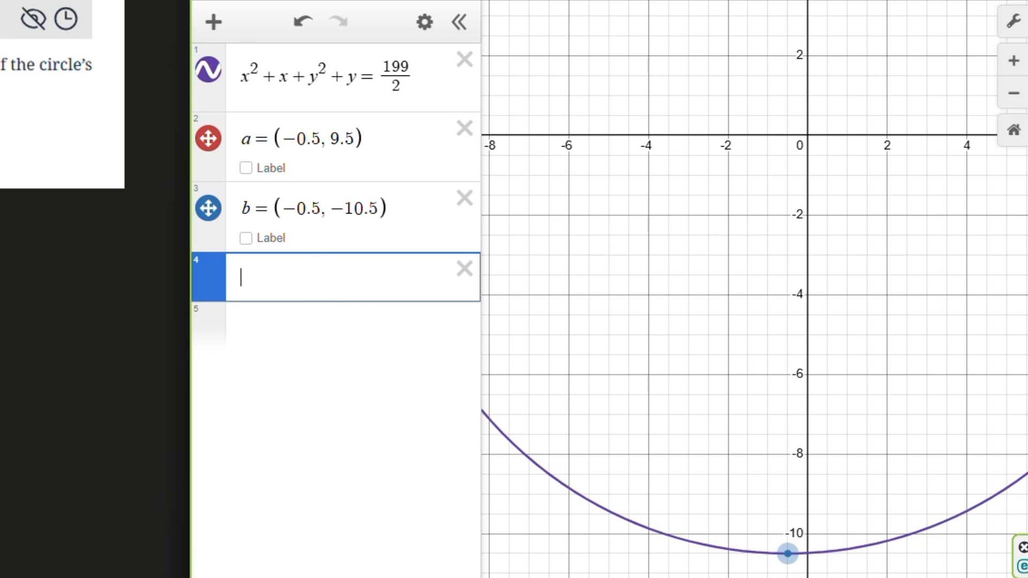
type("dis")
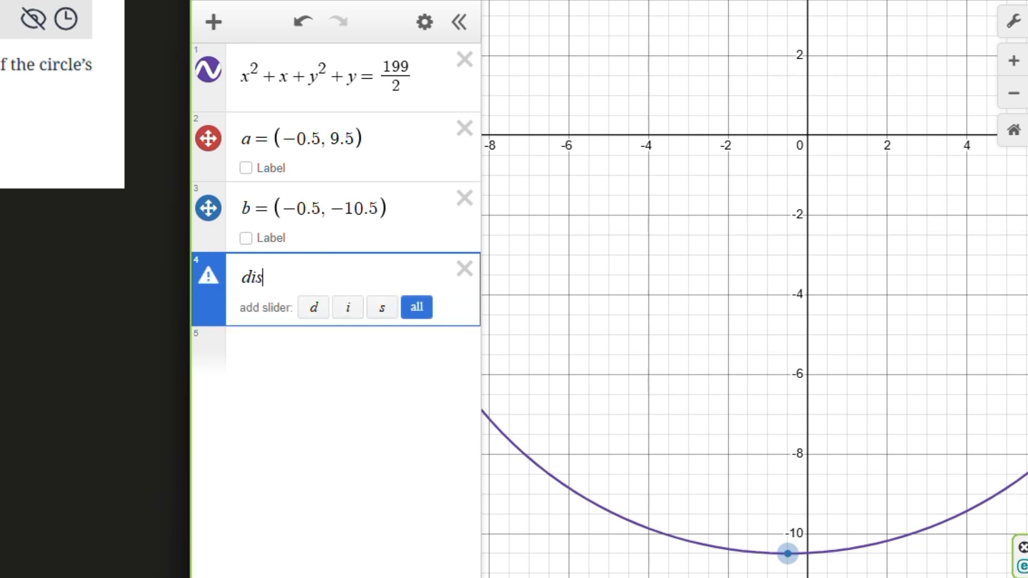
type("ctance(")
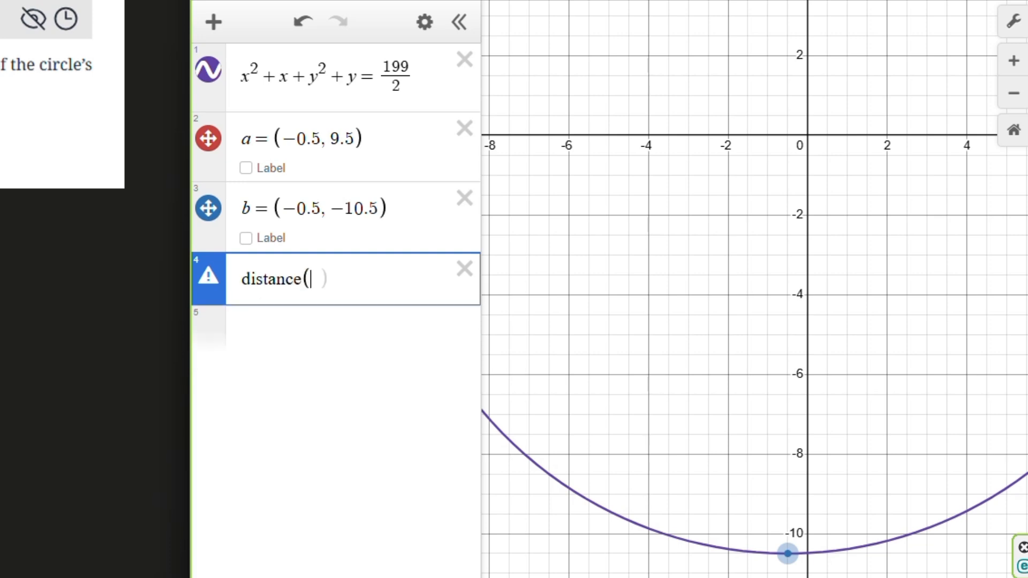
scroll(872, 259, "down", 5)
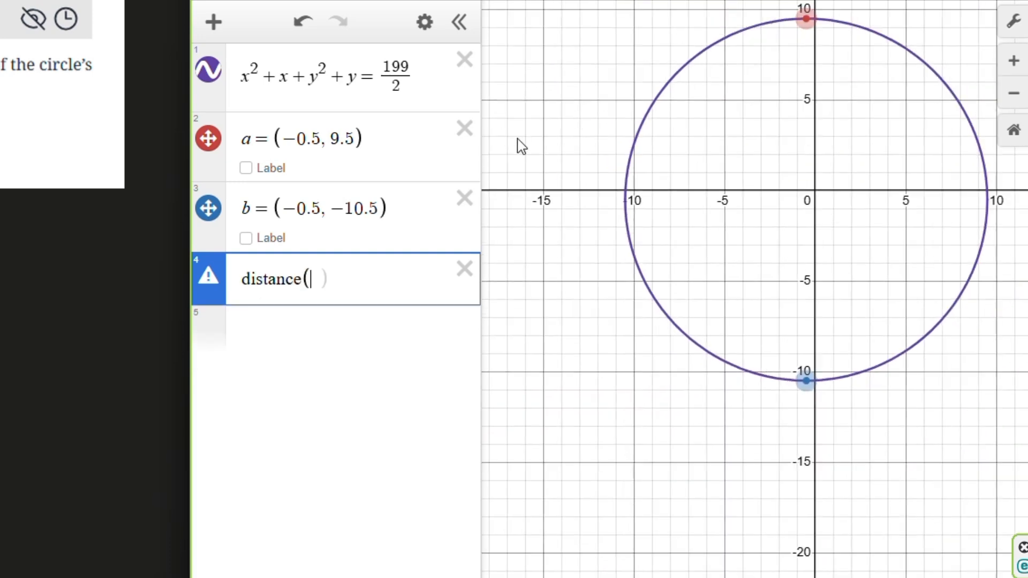
type("a,b")
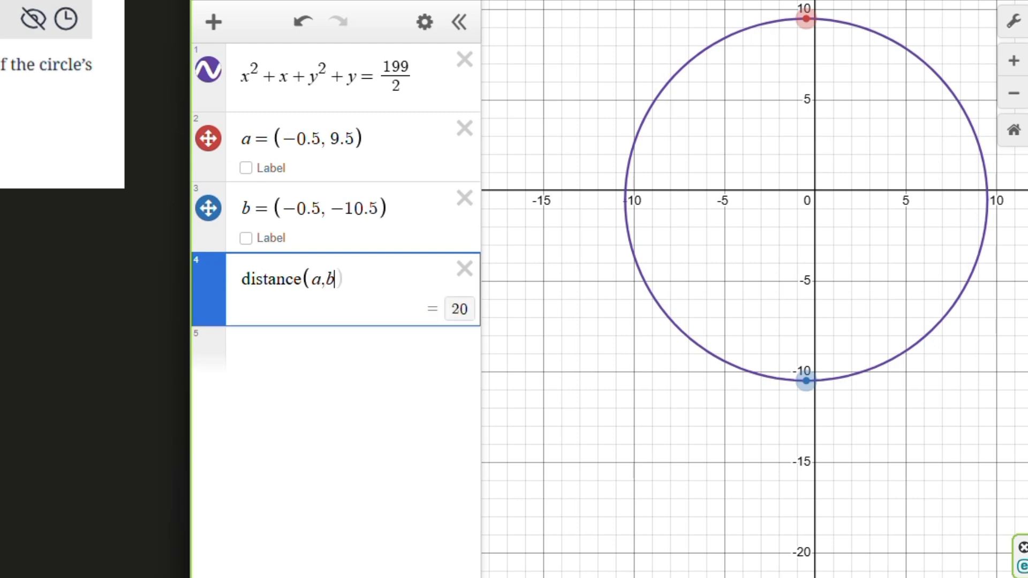
left_click_drag(649, 356, 628, 422)
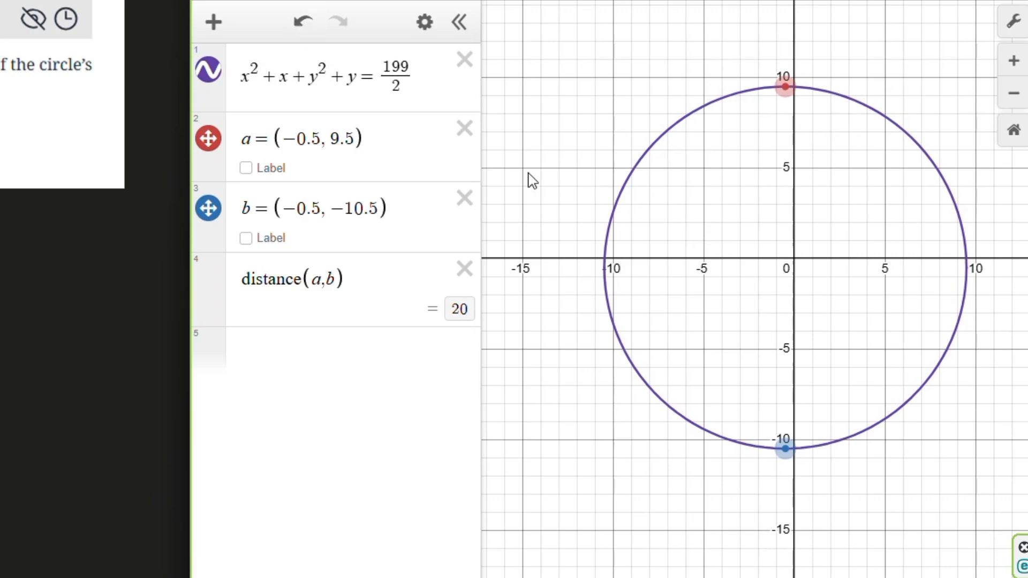
scroll(528, 173, "up", 1)
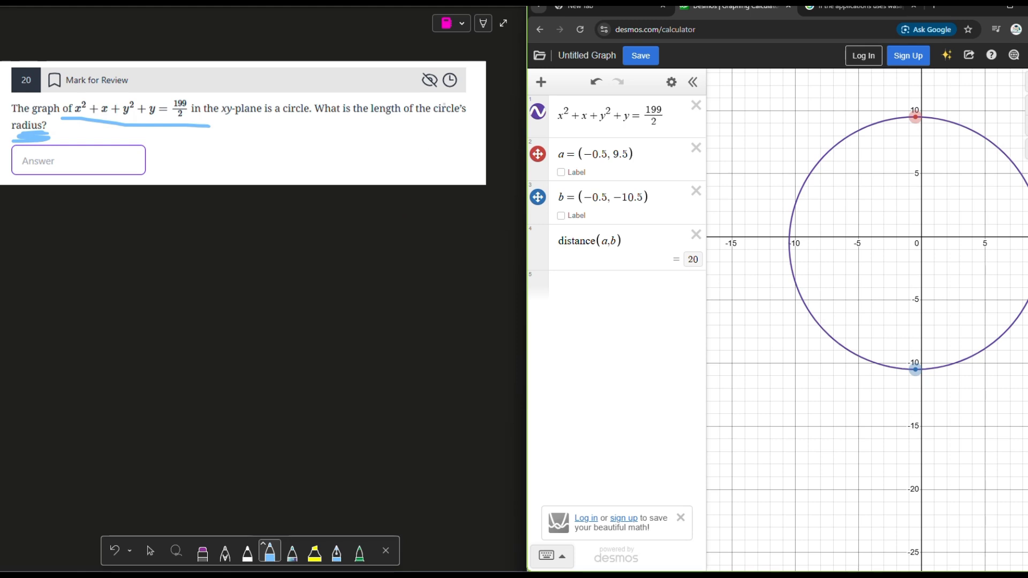
- Handwrite the diameter relation D = 2 times the radius below question 20 and divide distance(a,b) by 2 in its expression
mouse_move(192, 259)
left_mouse_down()
mouse_move(193, 293)
mouse_move(199, 257)
mouse_move(241, 273)
left_mouse_up()
mouse_move(233, 287)
left_mouse_down()
mouse_move(293, 286)
mouse_move(328, 261)
mouse_move(275, 292)
mouse_move(348, 284)
left_mouse_up()
left_click(596, 286)
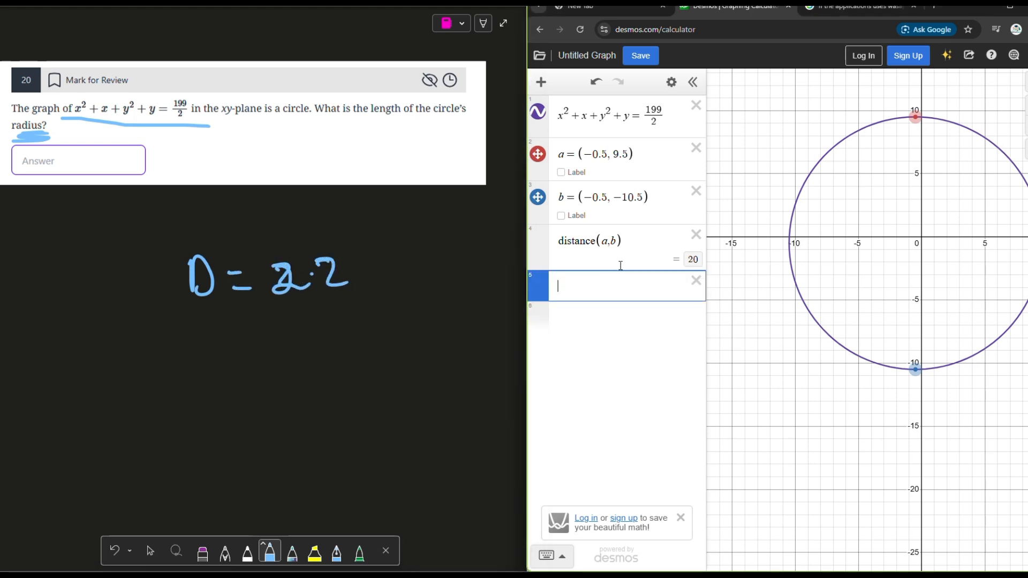
left_click(631, 246)
type("/2")
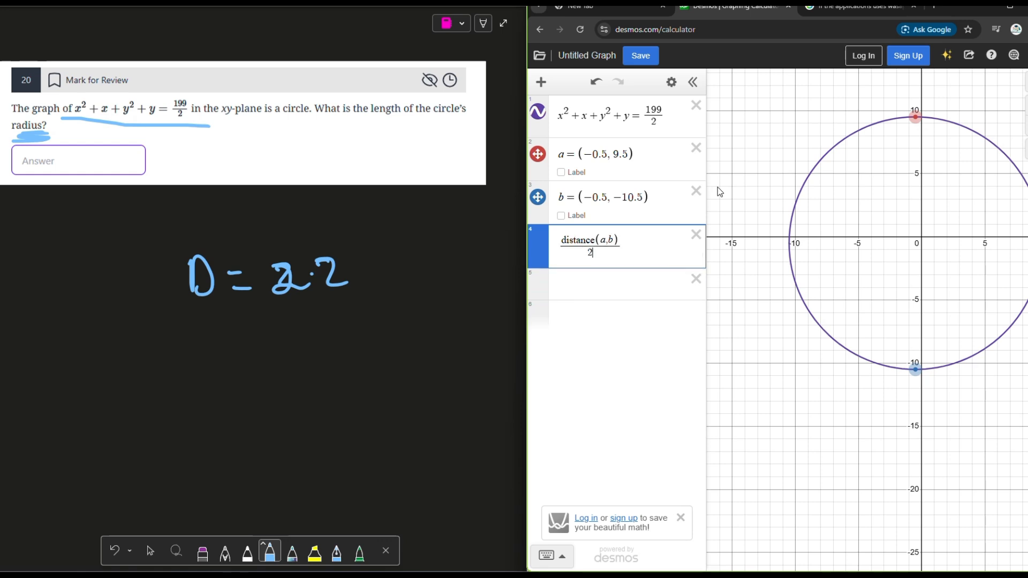
double_click(697, 275)
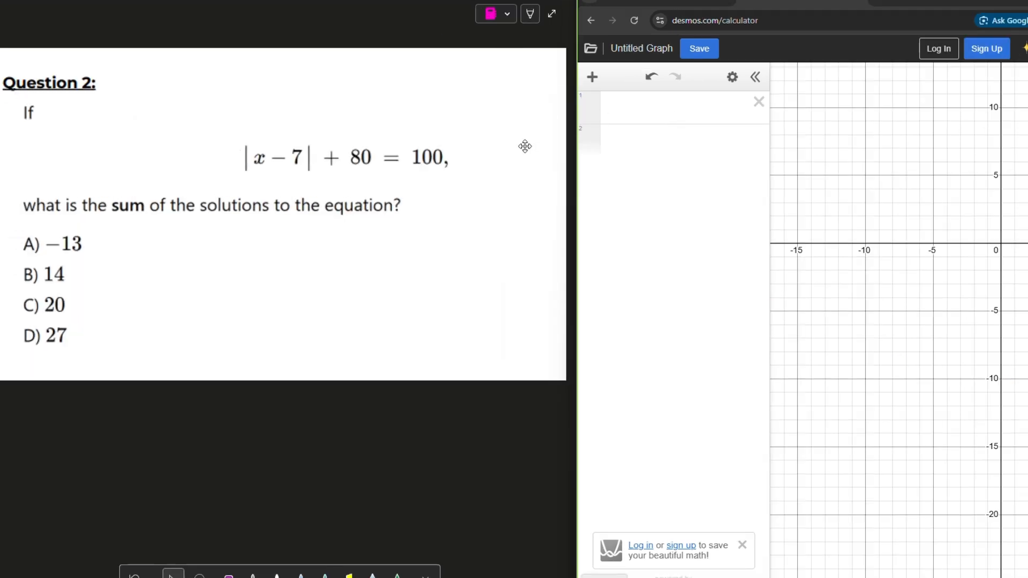
- Graph Question 2's equation |x − 7| + 80 = 100 in the empty first expression and bring its solution lines into view
left_click(713, 122)
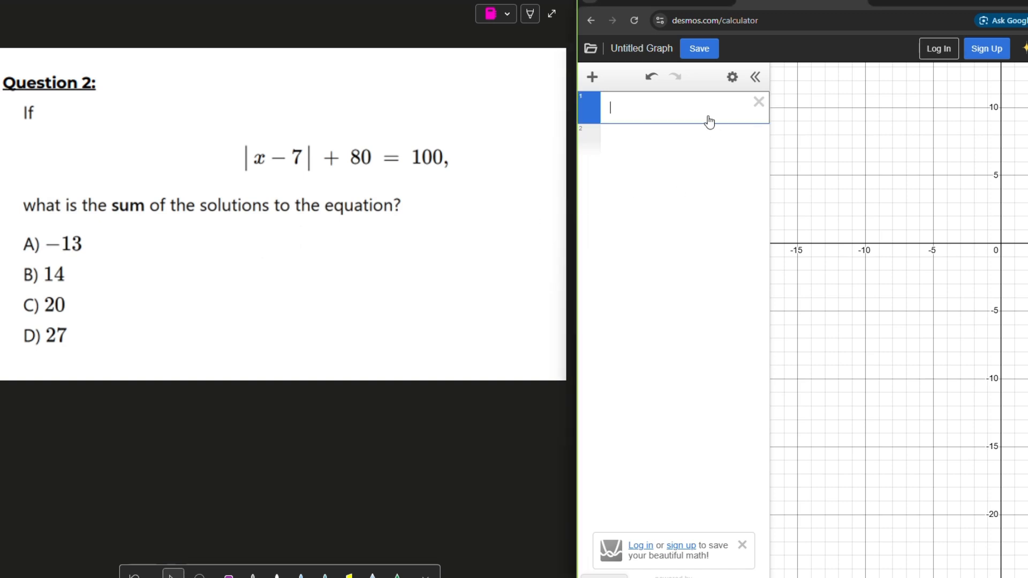
type("|")
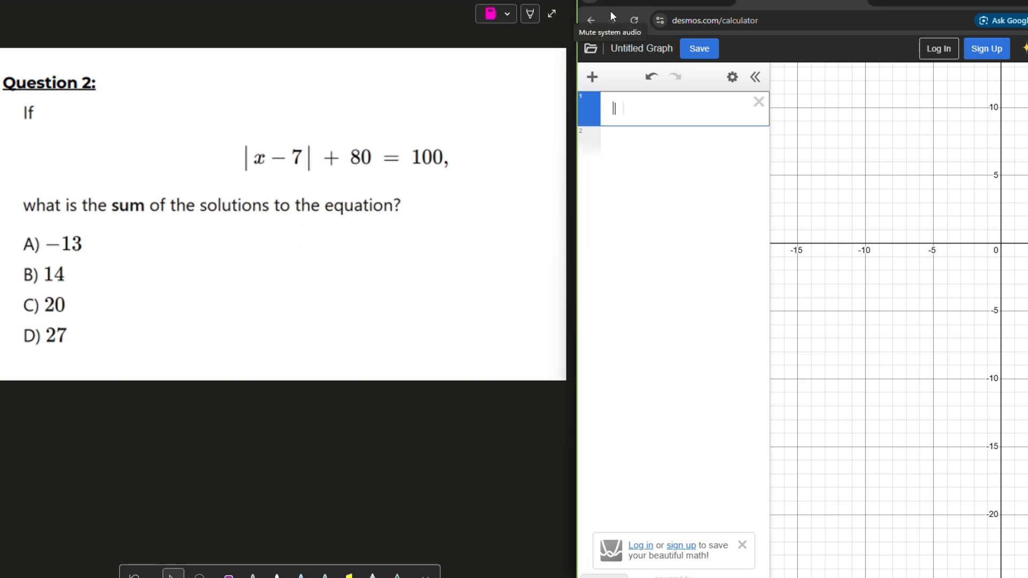
type("x-7")
key("Right")
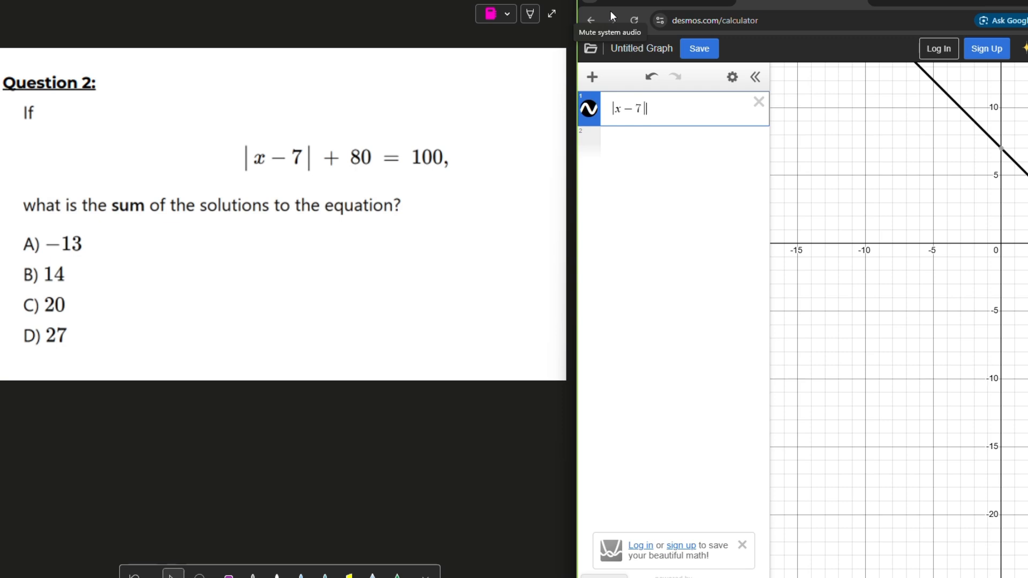
type("+ 80")
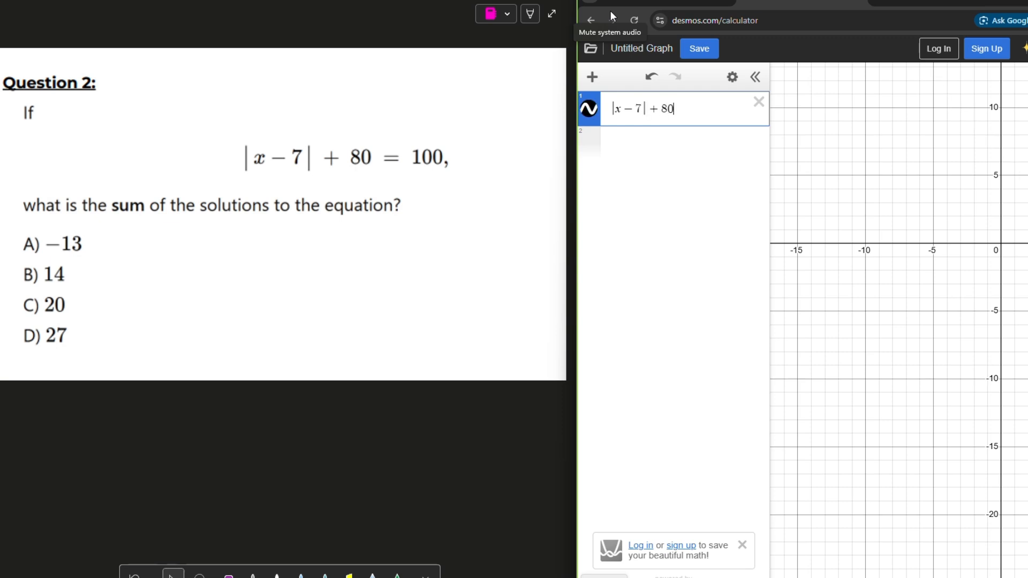
type(" = 100")
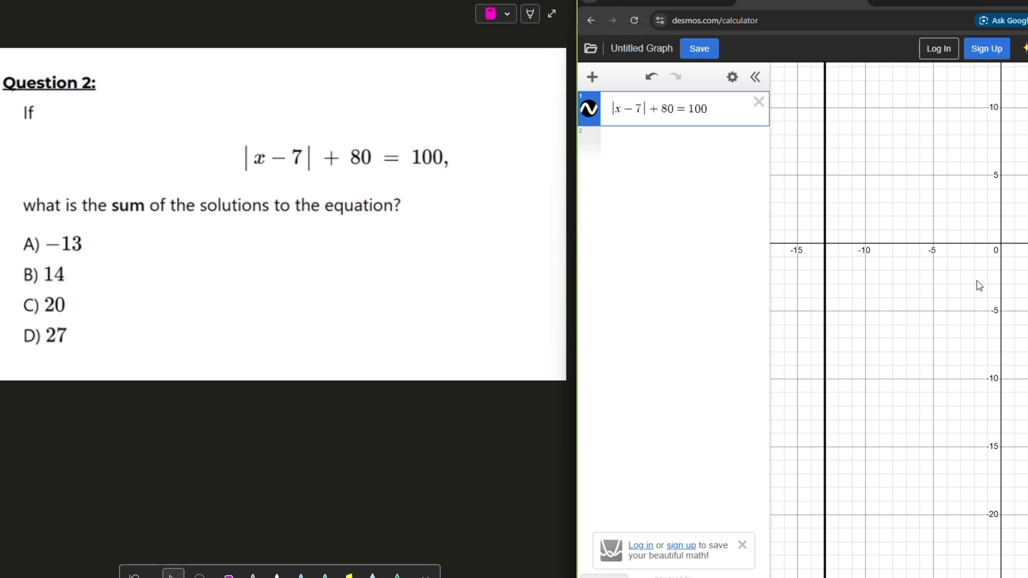
scroll(1017, 386, "down", 5)
scroll(1017, 381, "down", 3)
left_click_drag(1022, 370, 895, 291)
left_click_drag(820, 296, 886, 275)
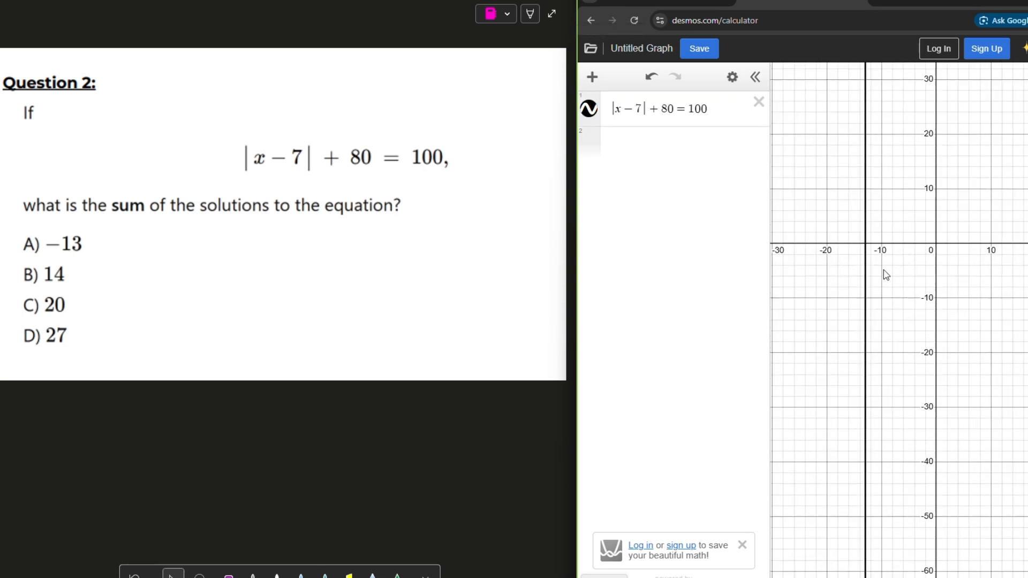
- Read where the solution line on the negative side crosses the x-axis and enter −13 in the second expression
scroll(878, 257, "up", 5)
scroll(879, 230, "up", 8)
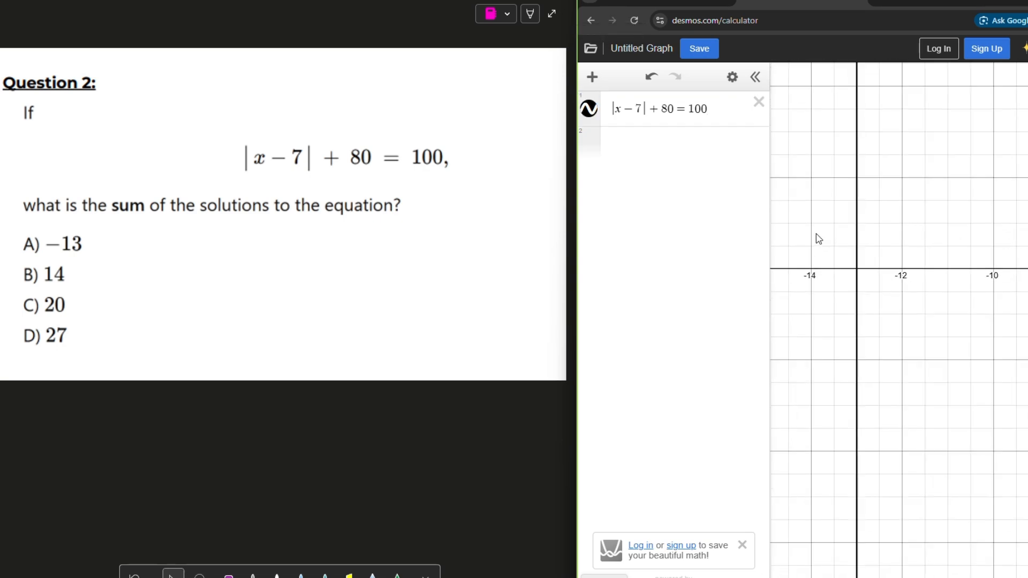
scroll(946, 300, "up", 1)
left_click(684, 137)
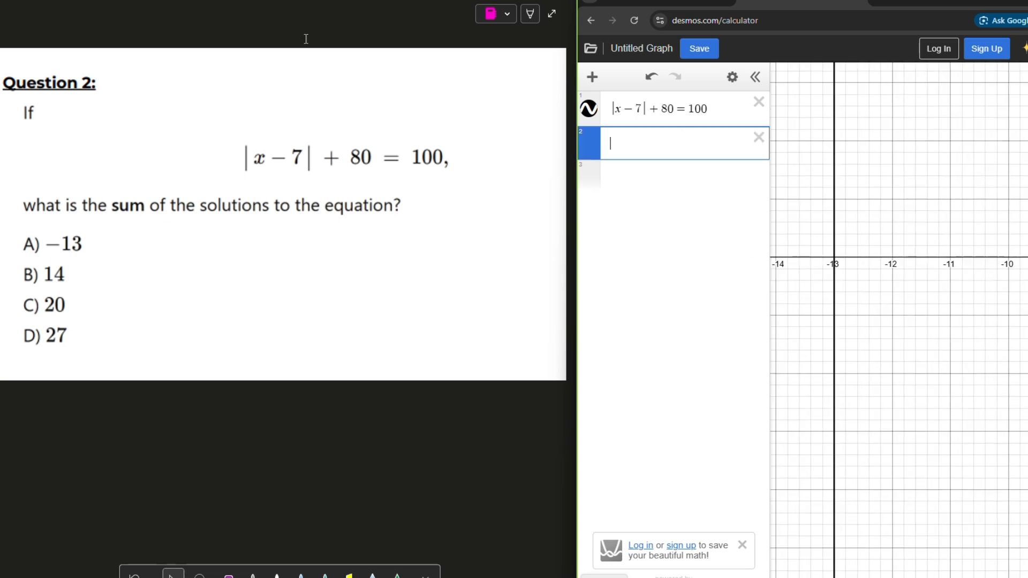
type("-13")
- Locate the solution line on the positive side and add 27 to −13 in the second expression
scroll(884, 406, "down", 3)
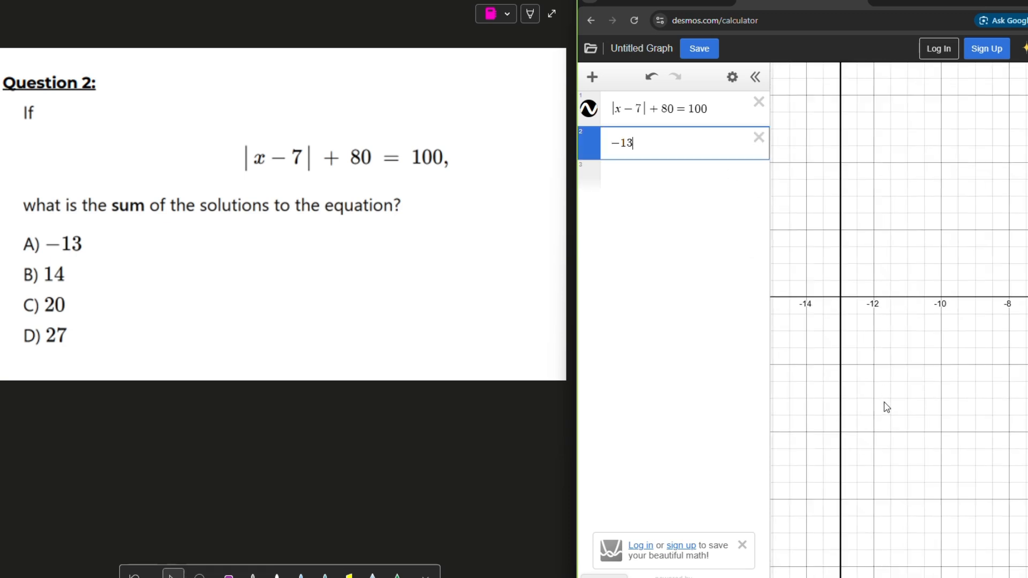
scroll(939, 336, "down", 1)
left_click_drag(1027, 423, 793, 364)
left_click_drag(1027, 383, 659, 359)
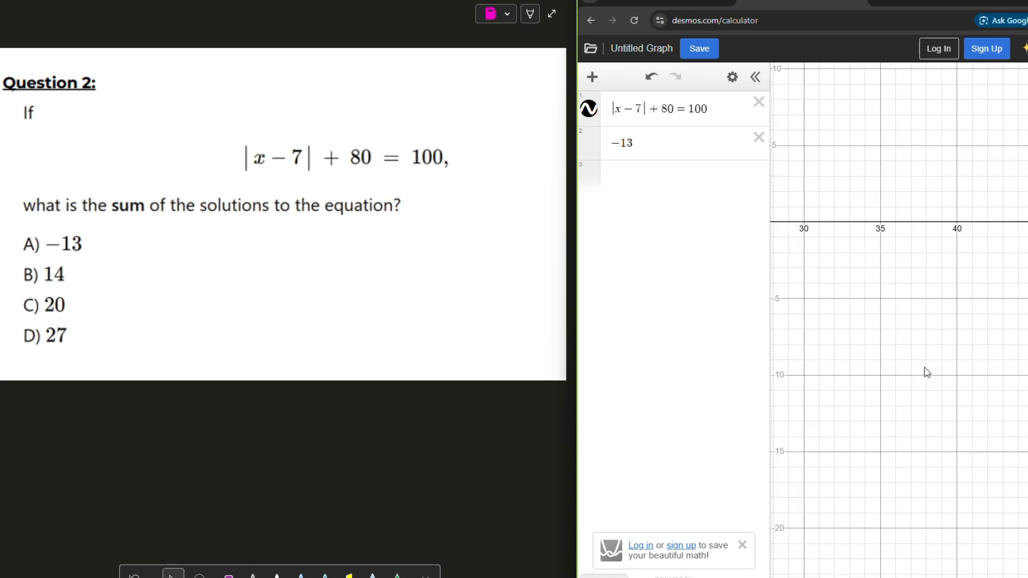
left_click_drag(925, 372, 1027, 363)
scroll(959, 214, "up", 5)
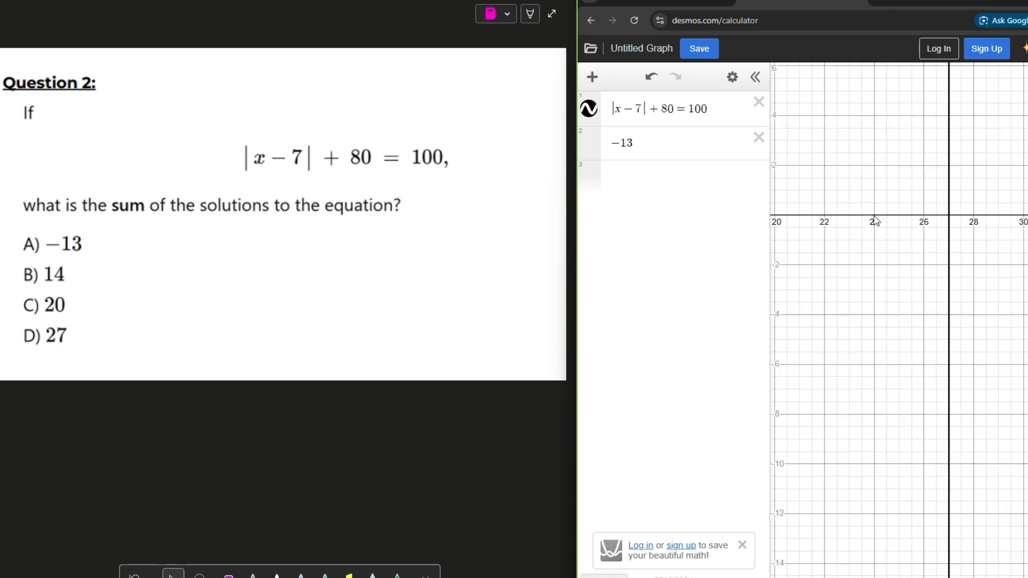
right_click(921, 188)
left_click(669, 143)
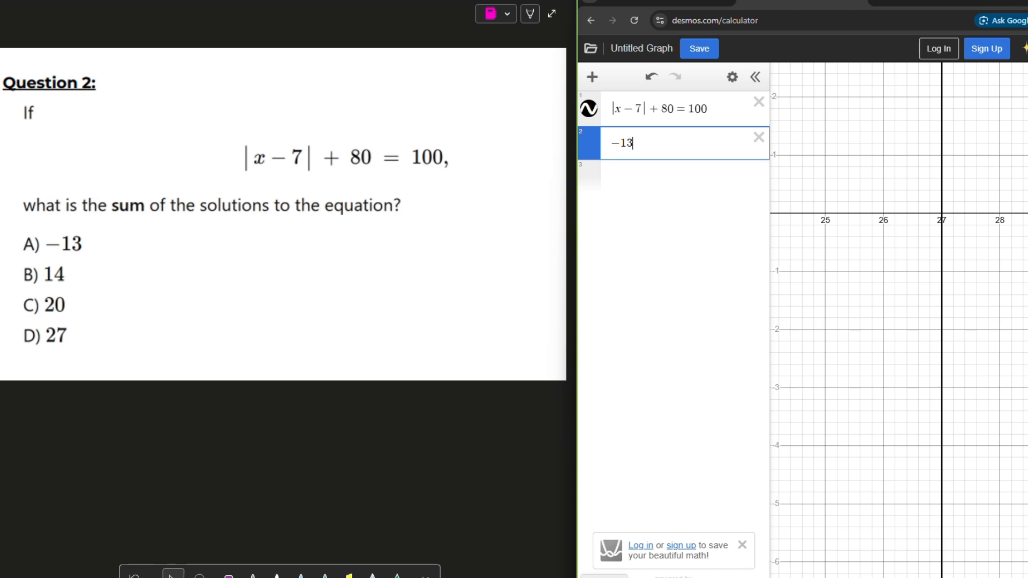
type("+27")
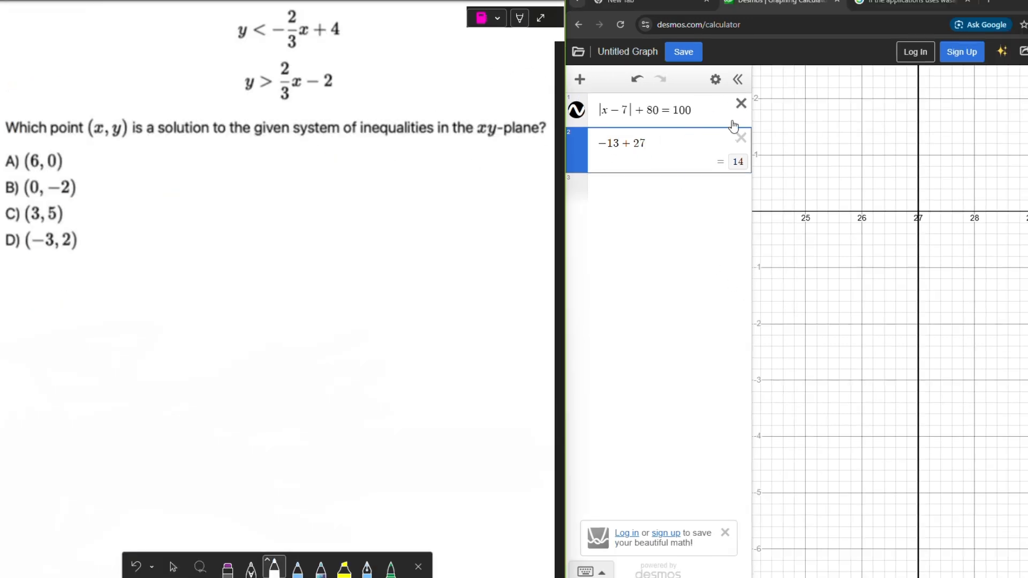
- Delete the absolute-value equation and the −13 + 27 calculation from the expression list
left_click(759, 102)
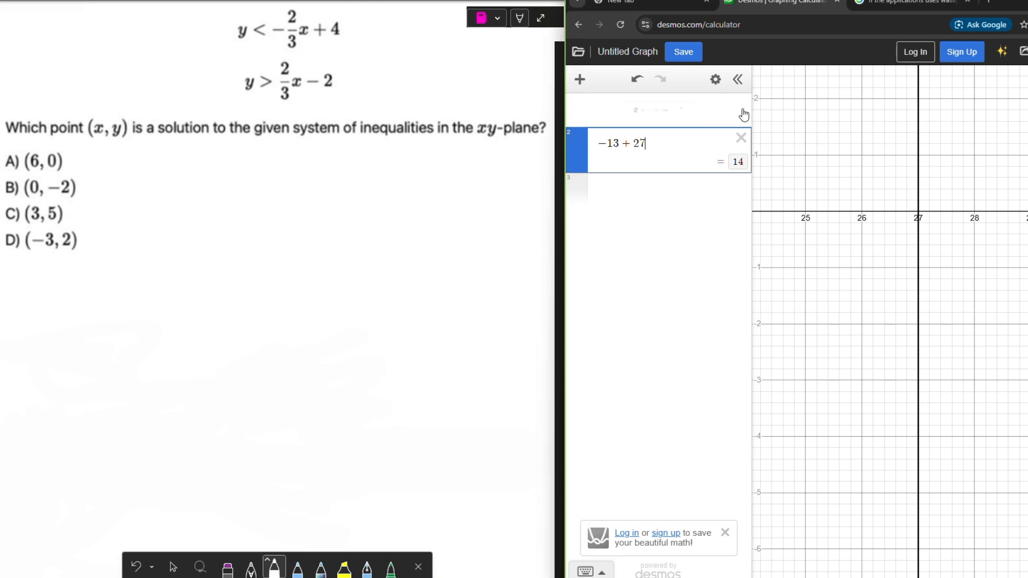
left_click(758, 104)
scroll(911, 166, "down", 3)
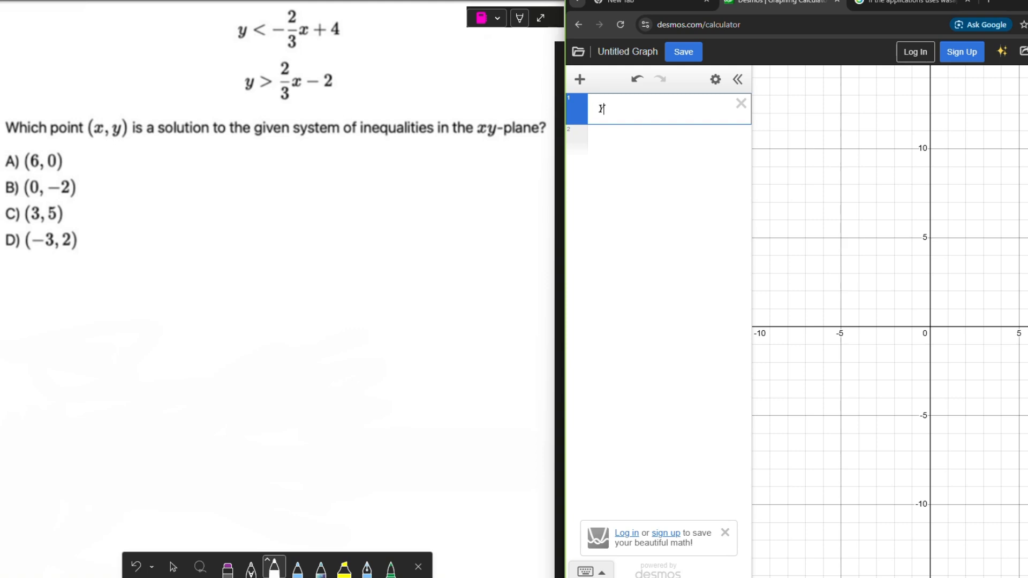
- Graph the first inequality, y < −2/3x + 4, in the first expression
key("BackSpace")
key("BackSpace")
type("y<-2.3")
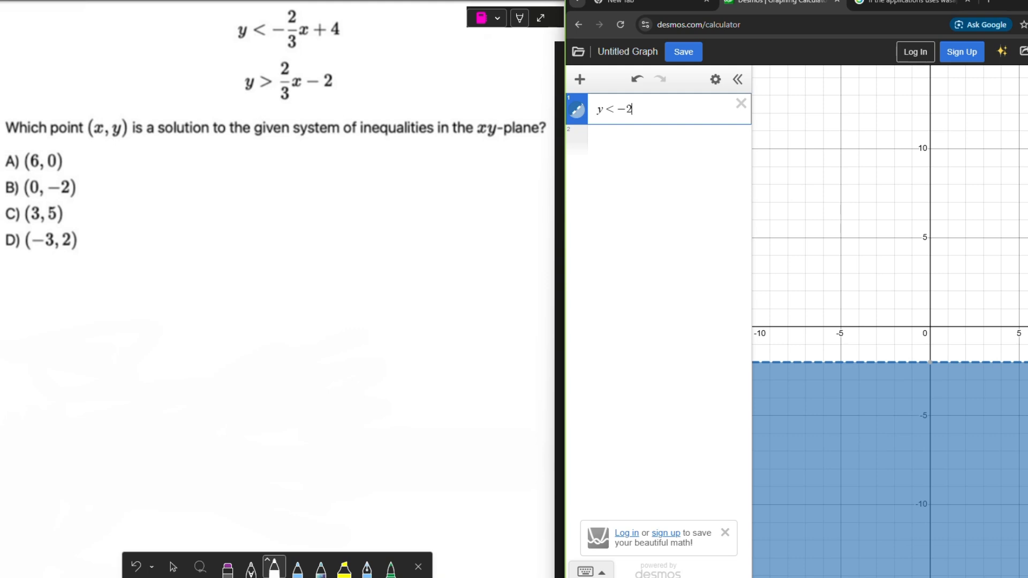
key("BackSpace")
type("/3")
key("Right")
type("x+4")
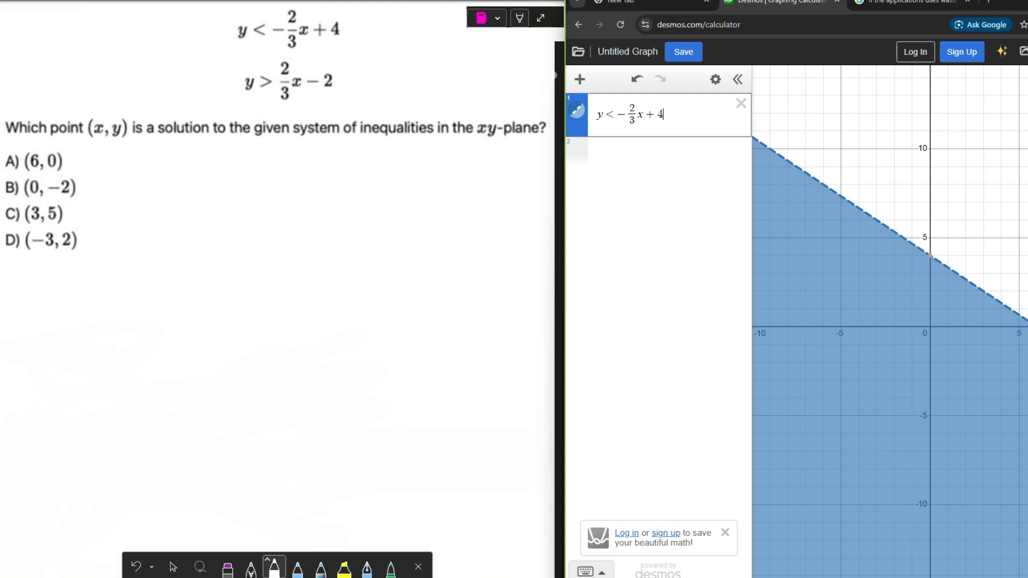
scroll(980, 291, "down", 3)
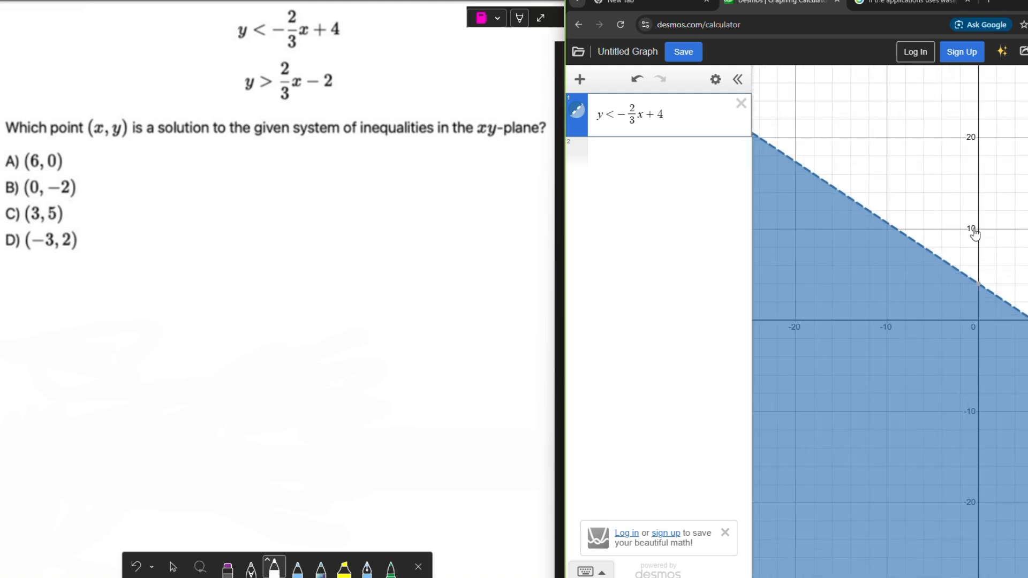
scroll(975, 232, "down", 2)
left_click_drag(1027, 229, 1017, 228)
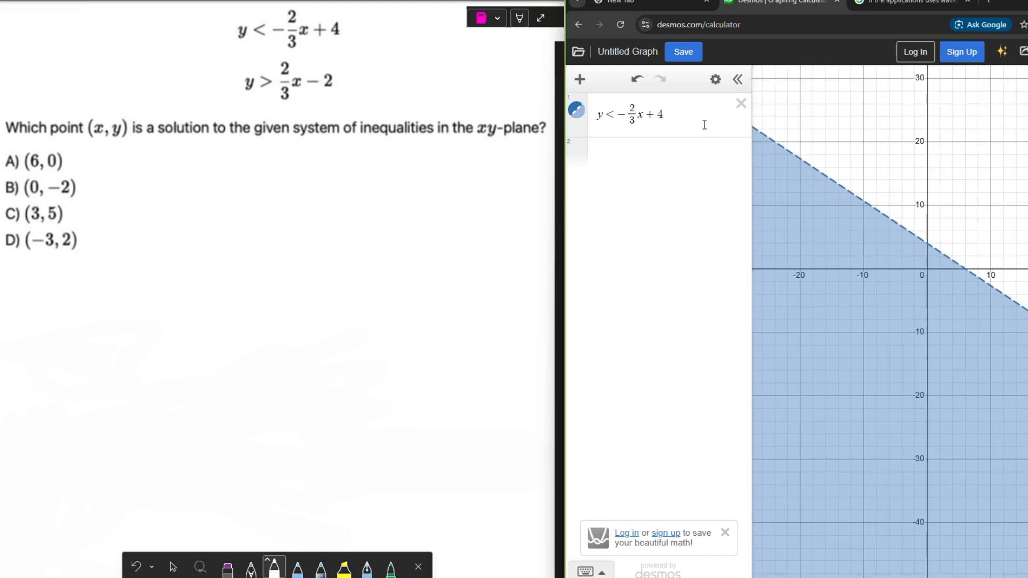
- Add the dashed boundary's y-intercept (0, 4) as a point expression and delete it again
left_click(704, 119)
key("ctrl+a")
left_click_drag(971, 164, 974, 169)
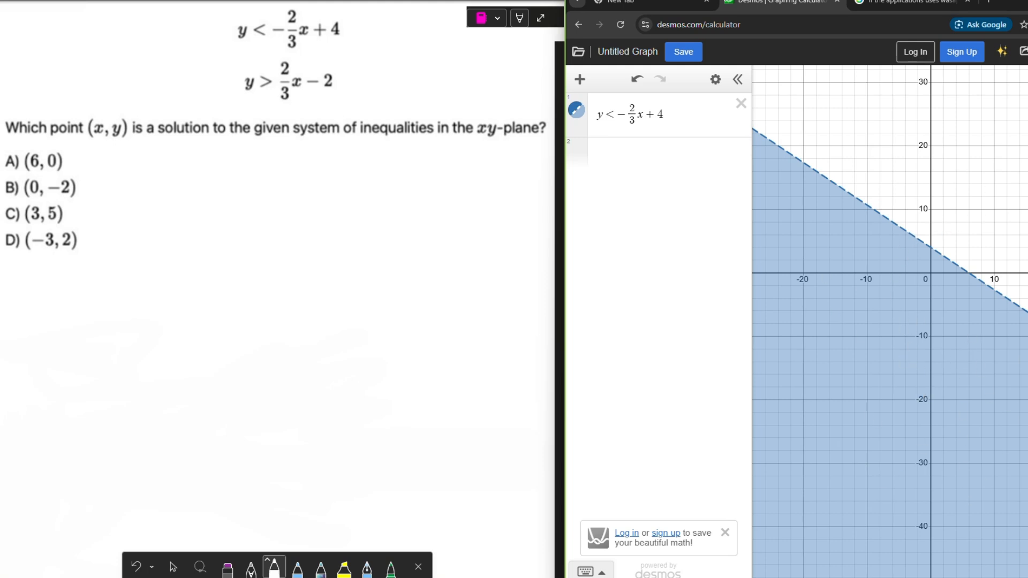
scroll(952, 310, "up", 8)
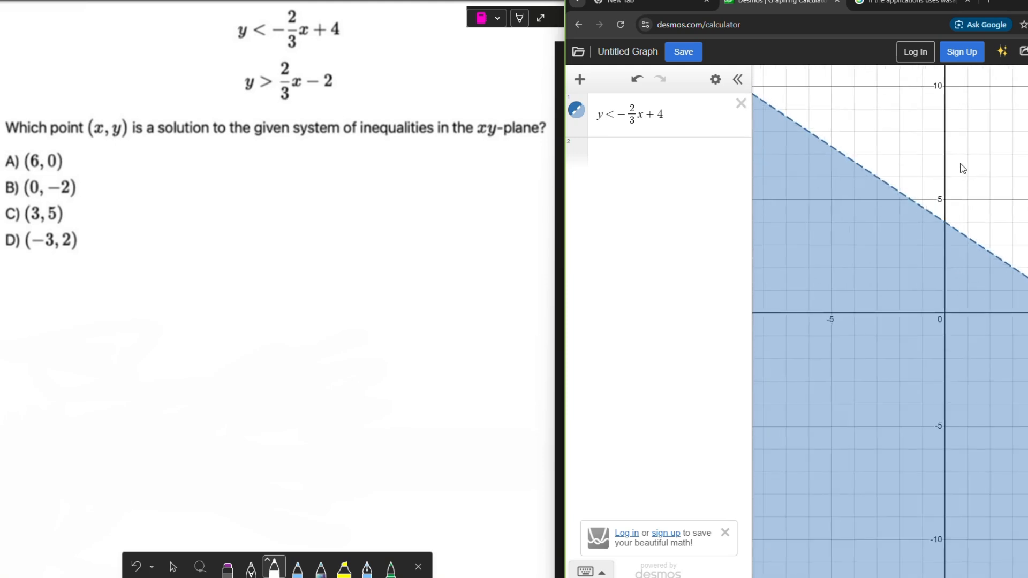
scroll(879, 225, "up", 2)
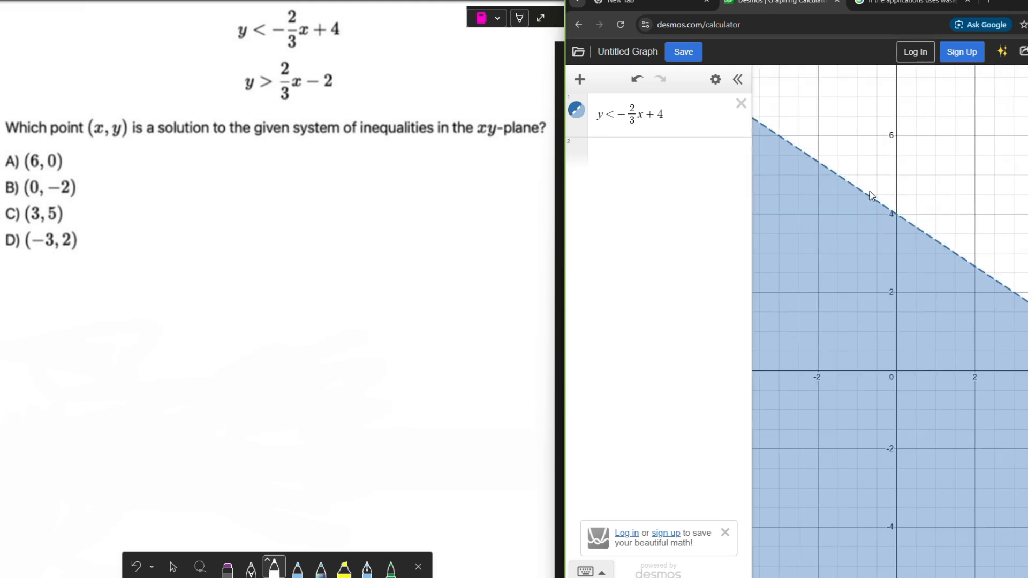
left_click(897, 215)
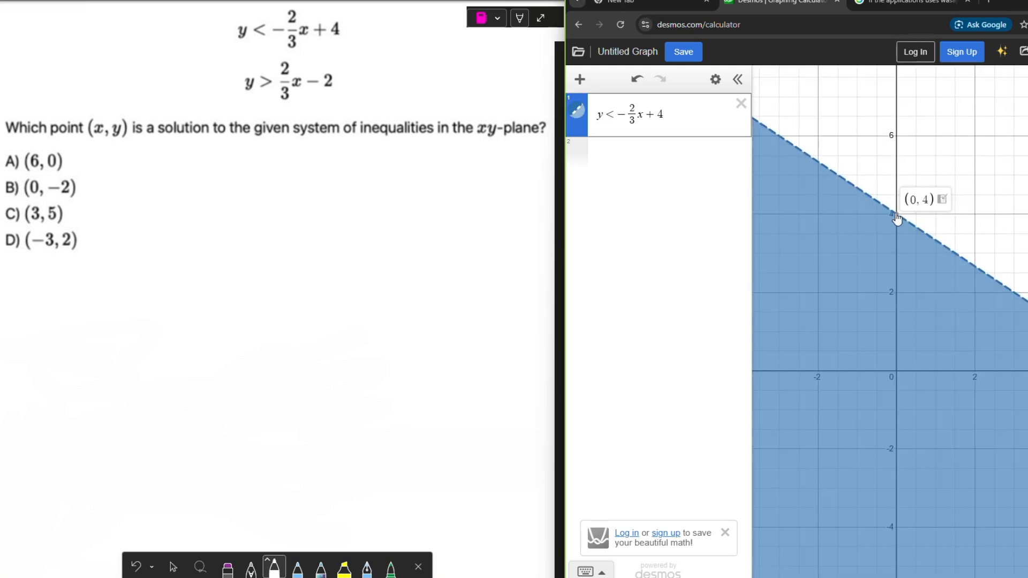
left_click(942, 199)
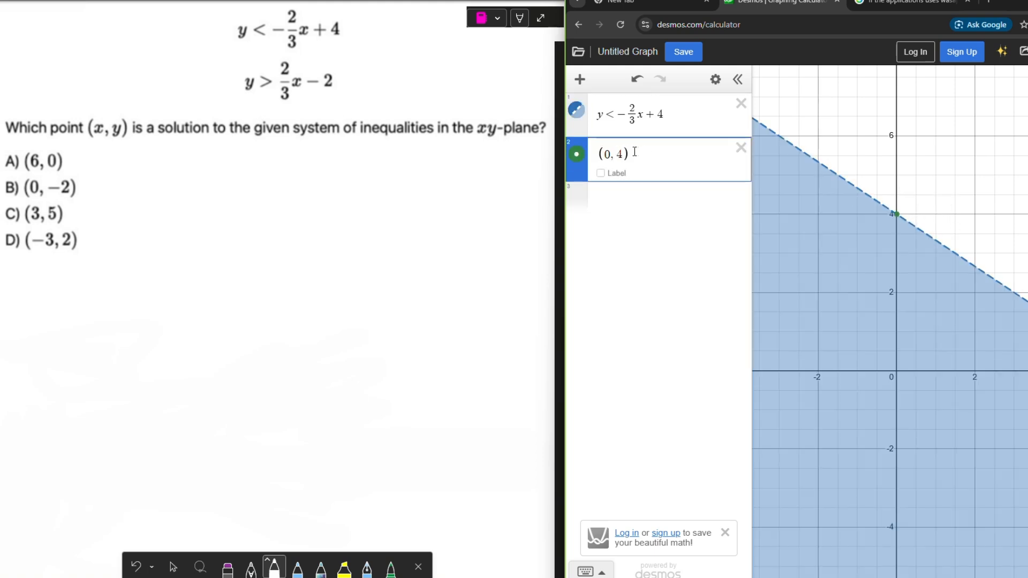
left_click_drag(648, 153, 595, 171)
left_click(743, 151)
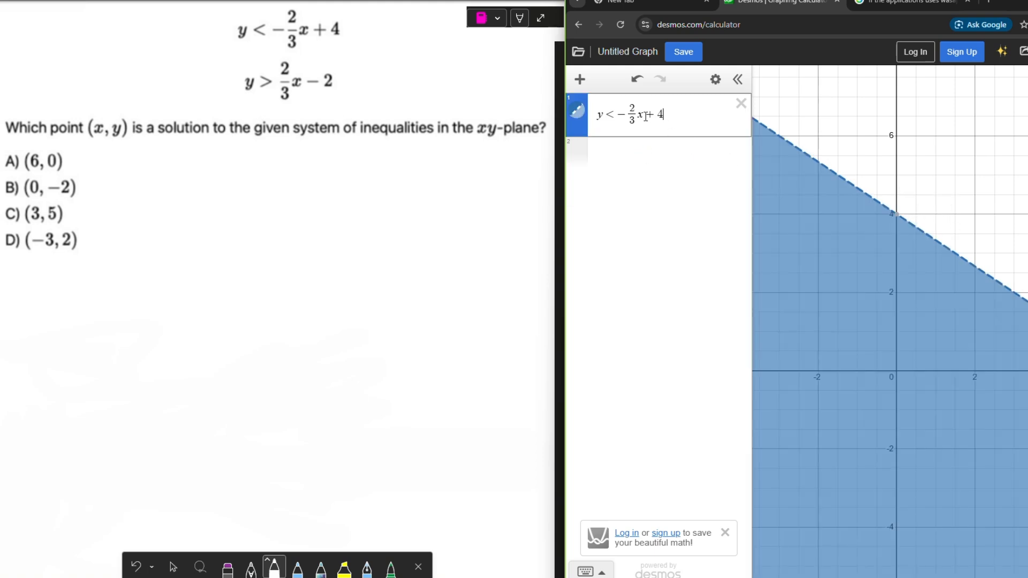
- Change the inequality sign to ≤ and add the solid boundary's y-intercept (0, 4) as a point expression
left_click(620, 115)
type("=")
left_click_drag(945, 174, 944, 171)
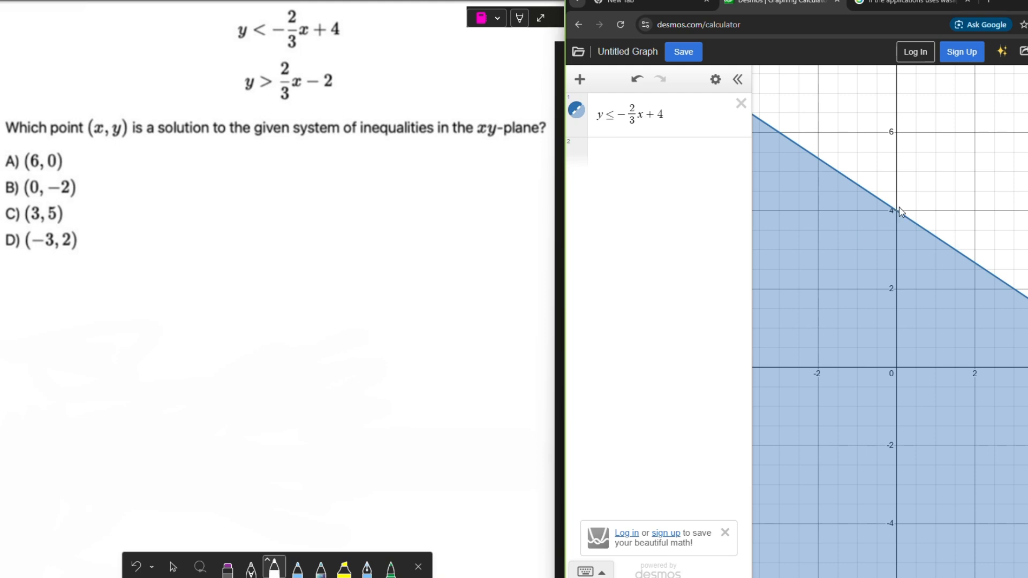
left_click_drag(929, 199, 931, 196)
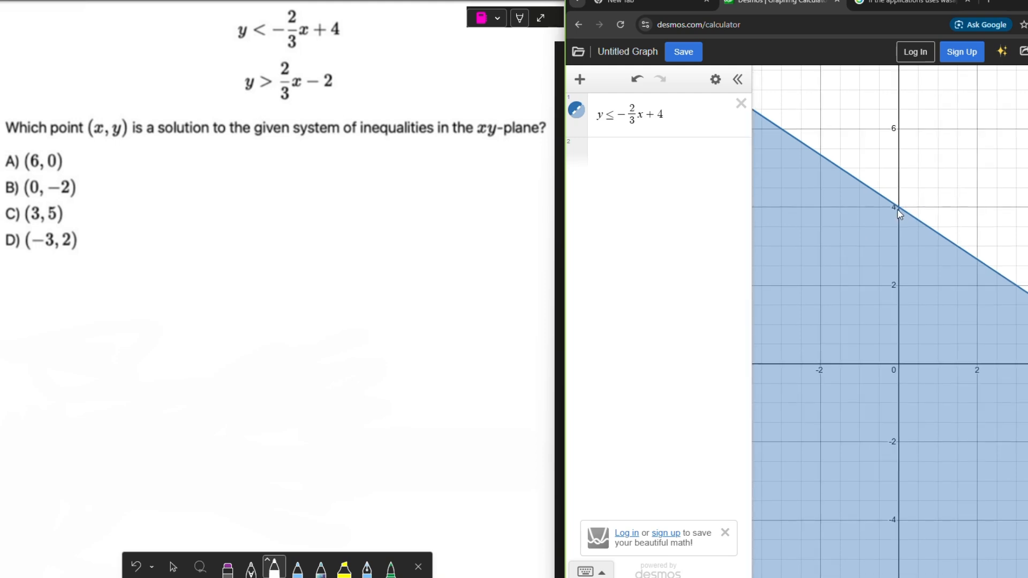
left_click(899, 208)
left_click(943, 195)
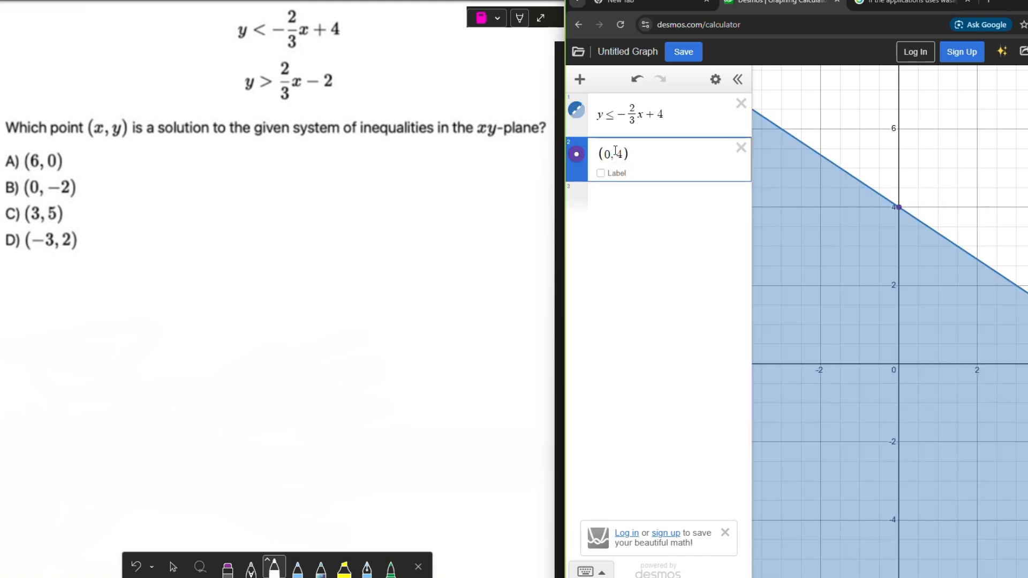
- Clear the (0, 4) point expression and restore the strict < sign in the first inequality
left_click_drag(649, 147, 589, 158)
key("BackSpace")
left_click(616, 114)
key("BackSpace")
type("<")
- Graph the system's second inequality, y > 2/3x − 2, in the second expression
key("Down")
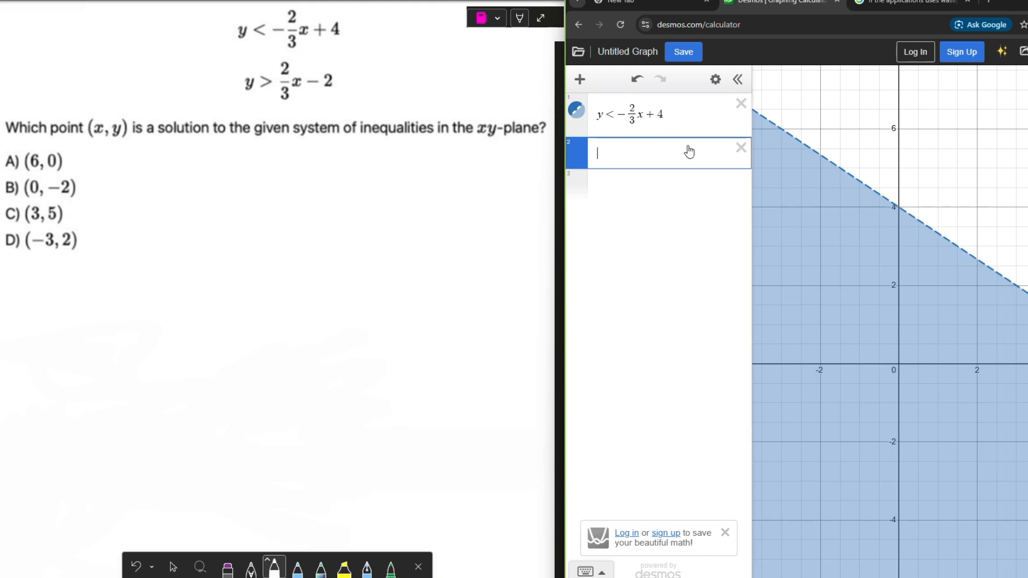
type("y>2/3")
key("Right")
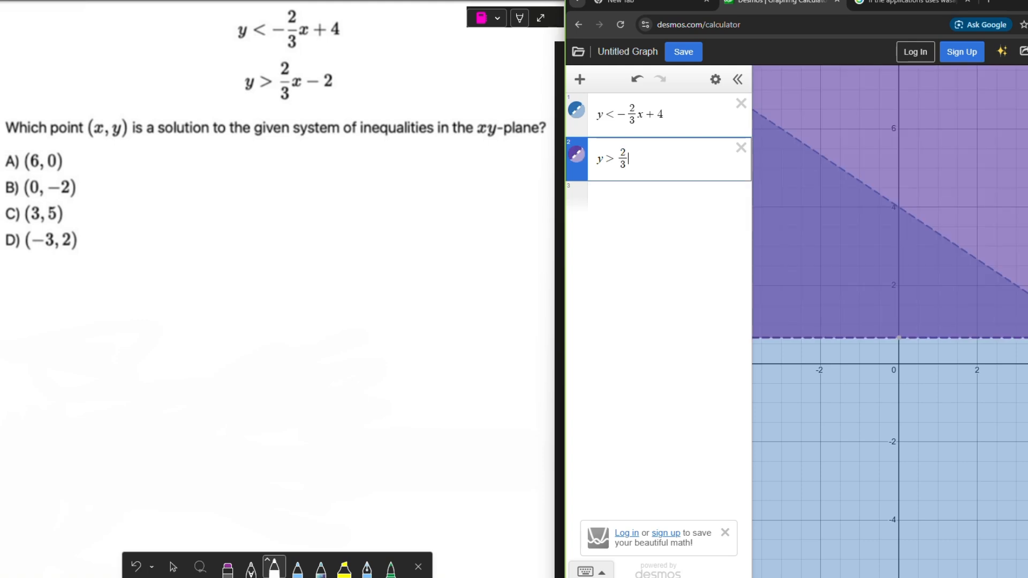
type("x-2")
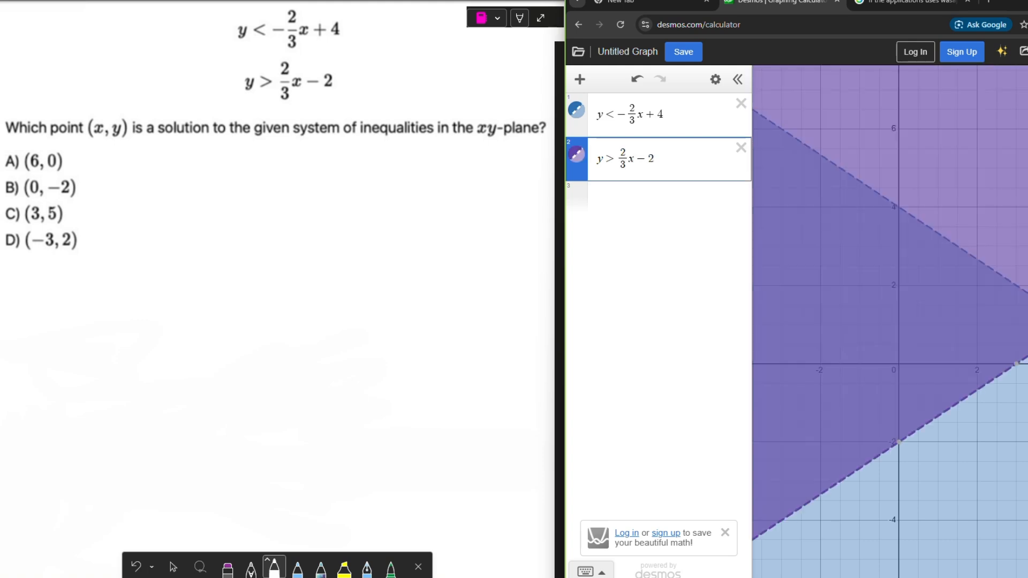
scroll(843, 174, "down", 2)
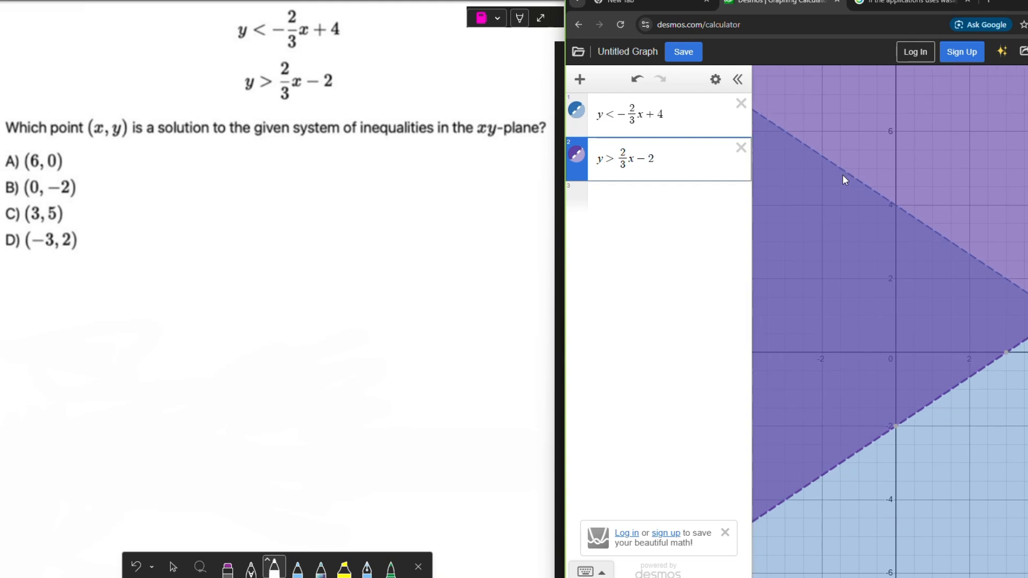
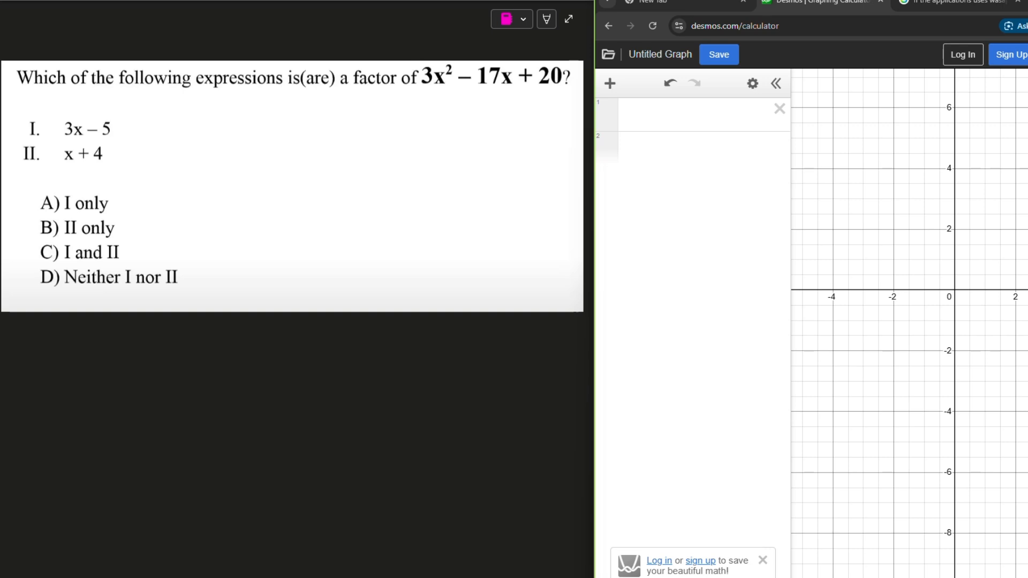
- Underline the quadratic in the factor question and graph 3x² − 17x + 20 in the first expression
mouse_move(511, 91)
left_mouse_down()
mouse_move(406, 91)
mouse_move(560, 95)
left_mouse_up()
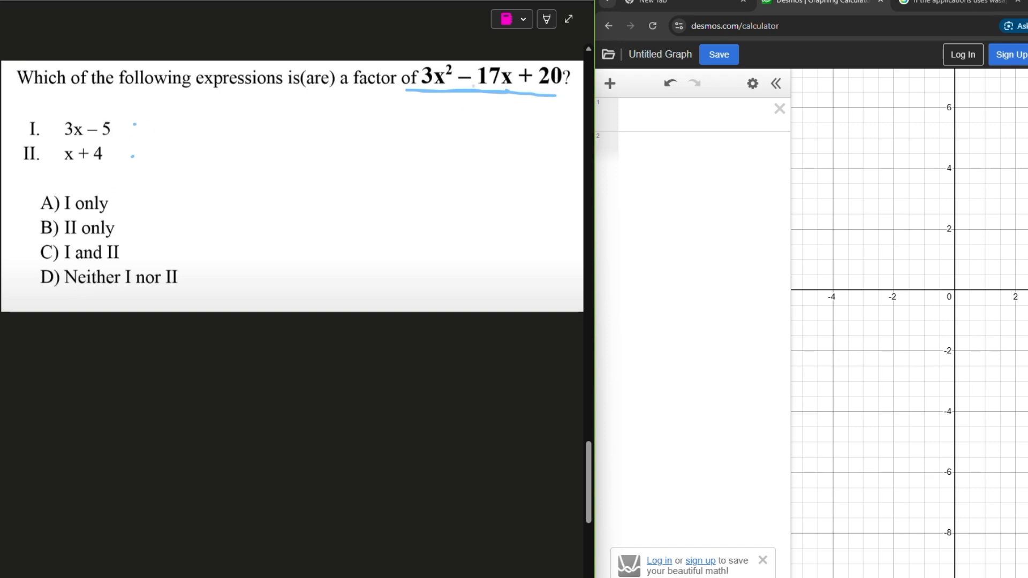
left_click(701, 123)
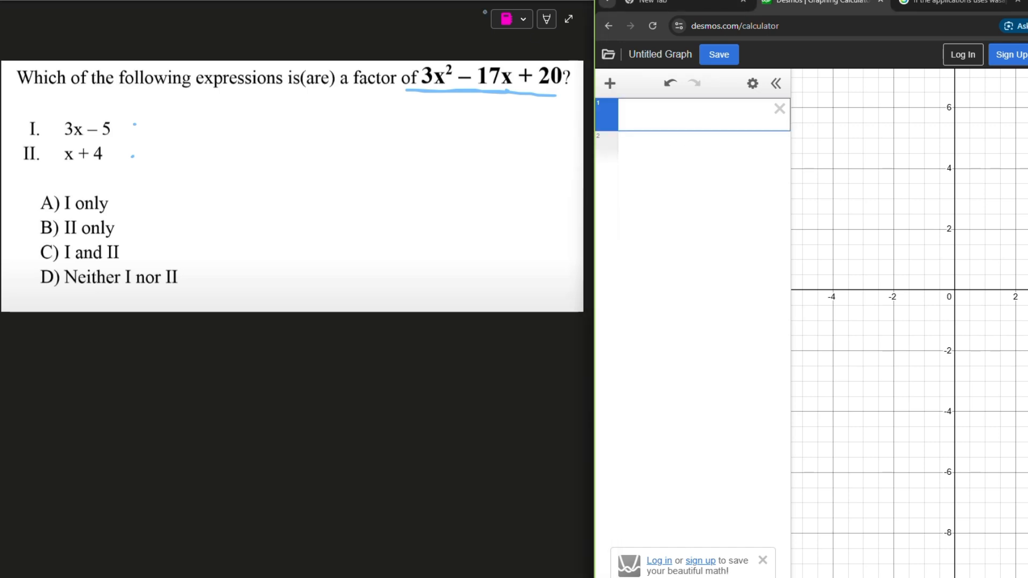
type("3x")
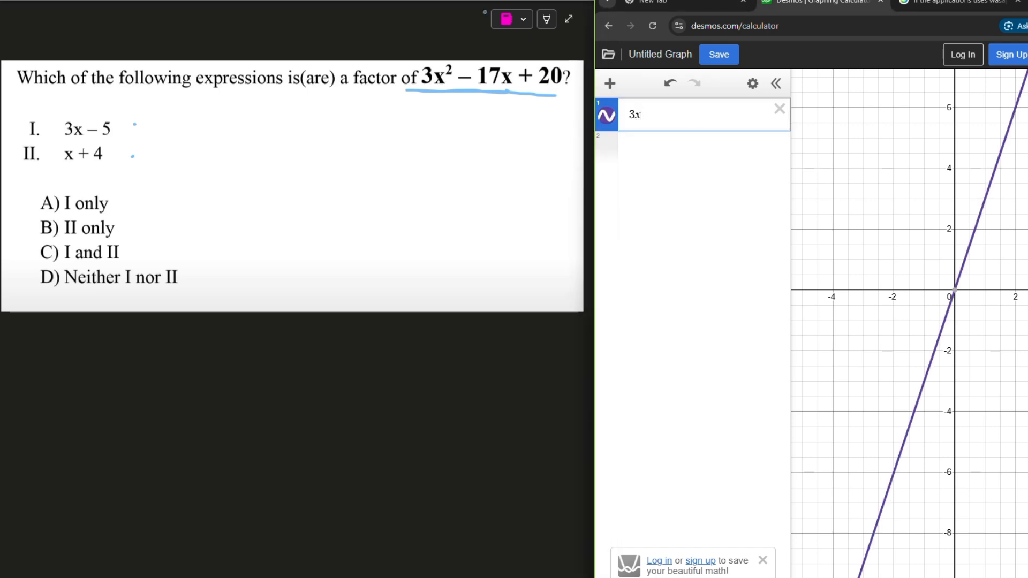
type("^2")
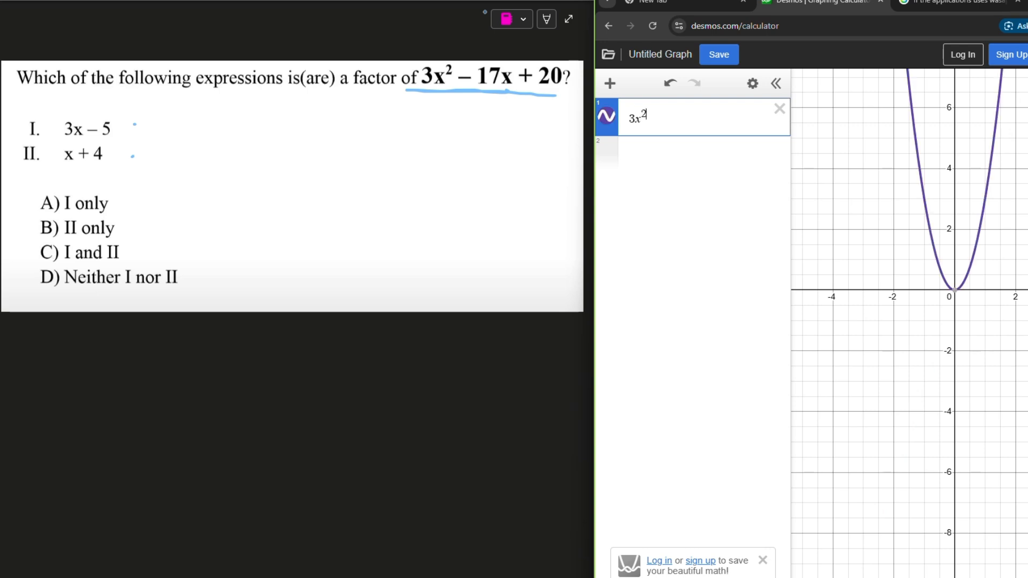
key("Right")
type("-17x+20")
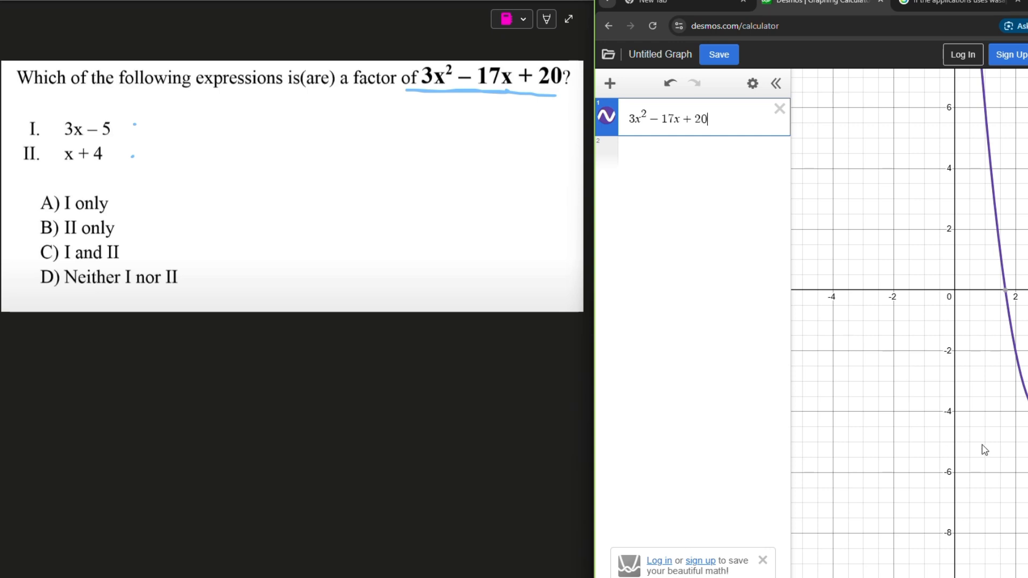
- Examine the coordinates of the parabola's two x-intercepts
left_click_drag(985, 444, 856, 428)
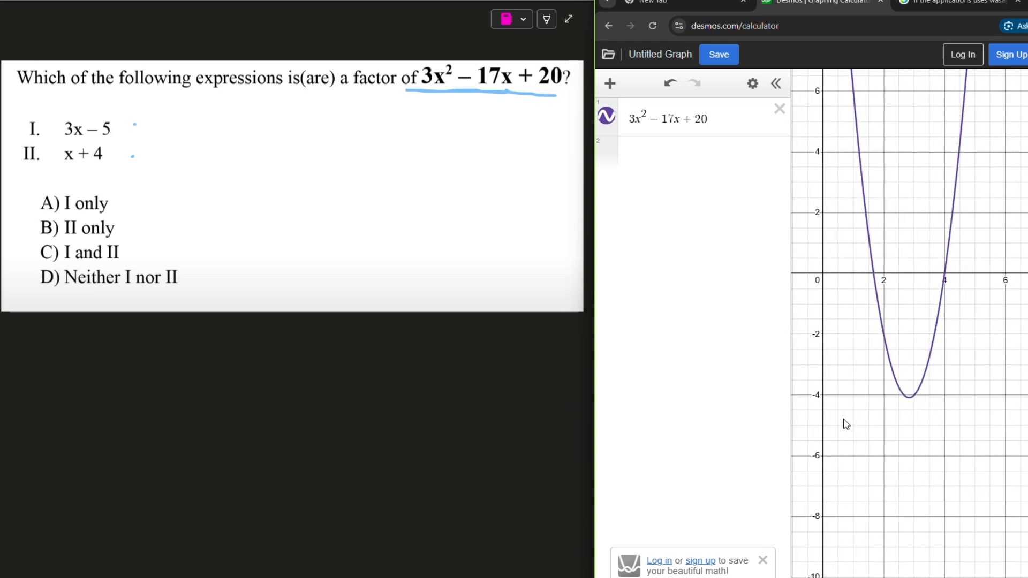
left_click(874, 275)
left_click(944, 273)
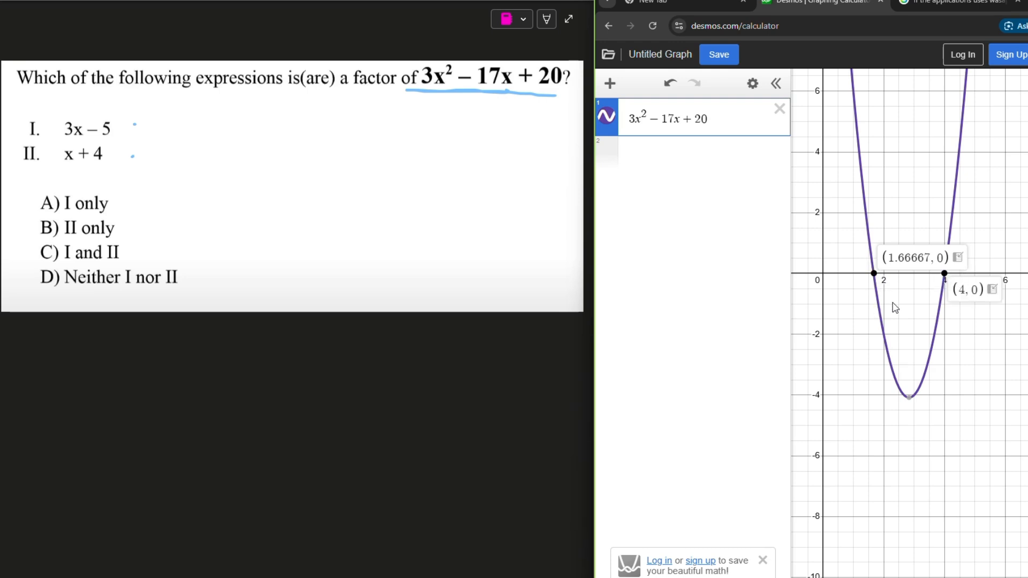
left_click(1024, 221)
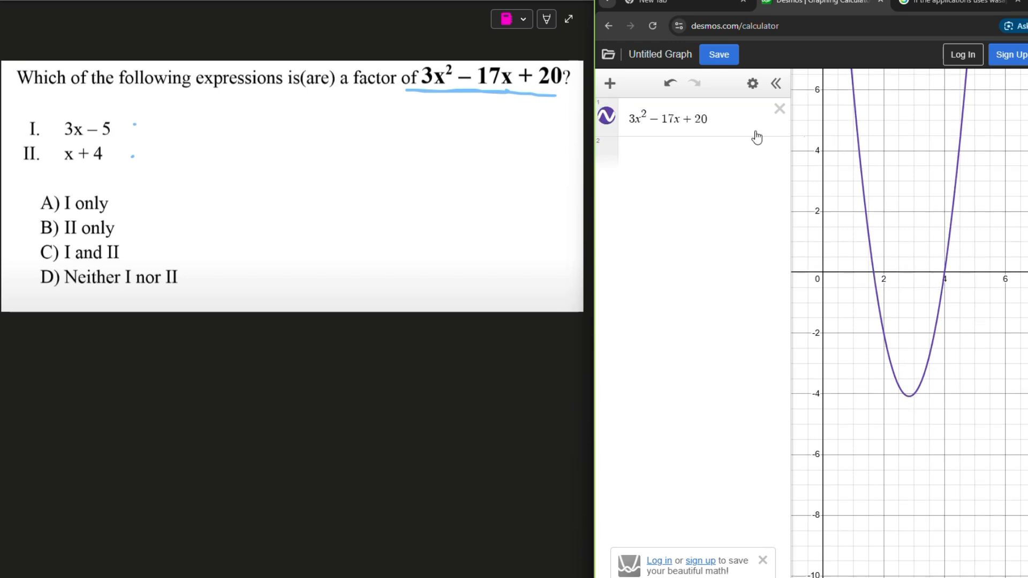
- Set the quadratic equal to 0 in the first expression and inspect where its graph crosses the x-axis
left_click(728, 118)
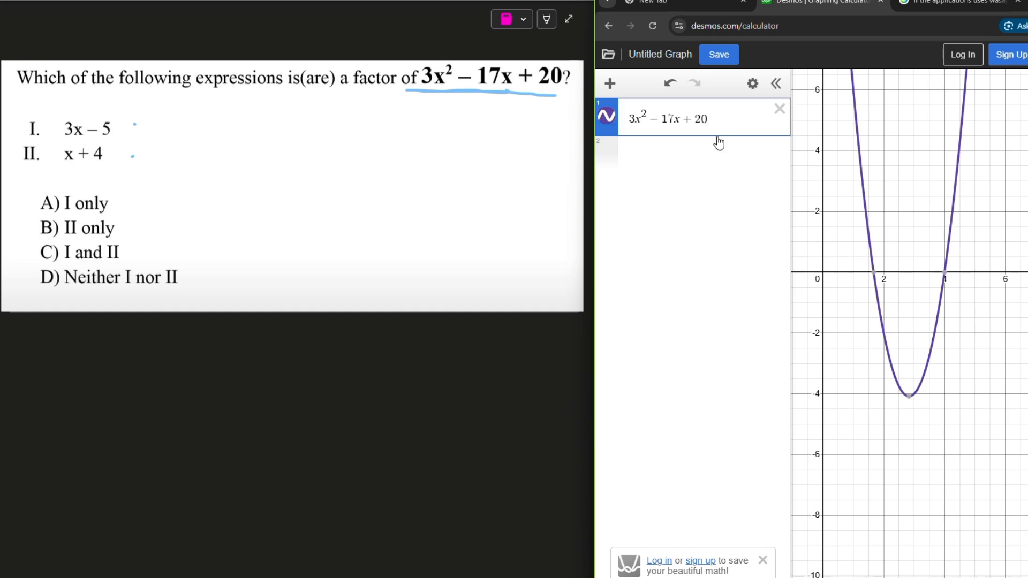
type("=0")
left_click(874, 272)
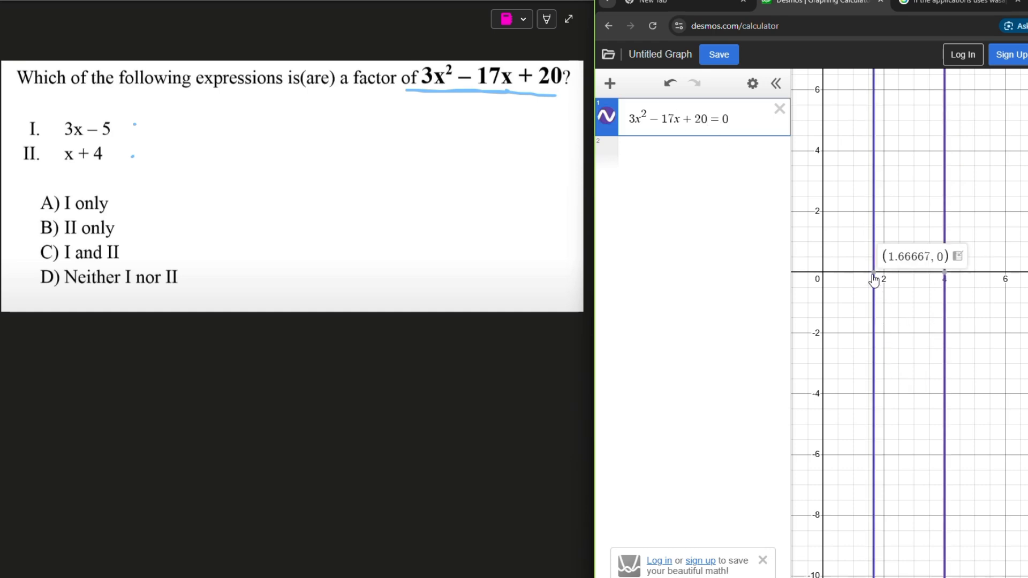
left_click(945, 272)
left_click_drag(1016, 227, 1025, 222)
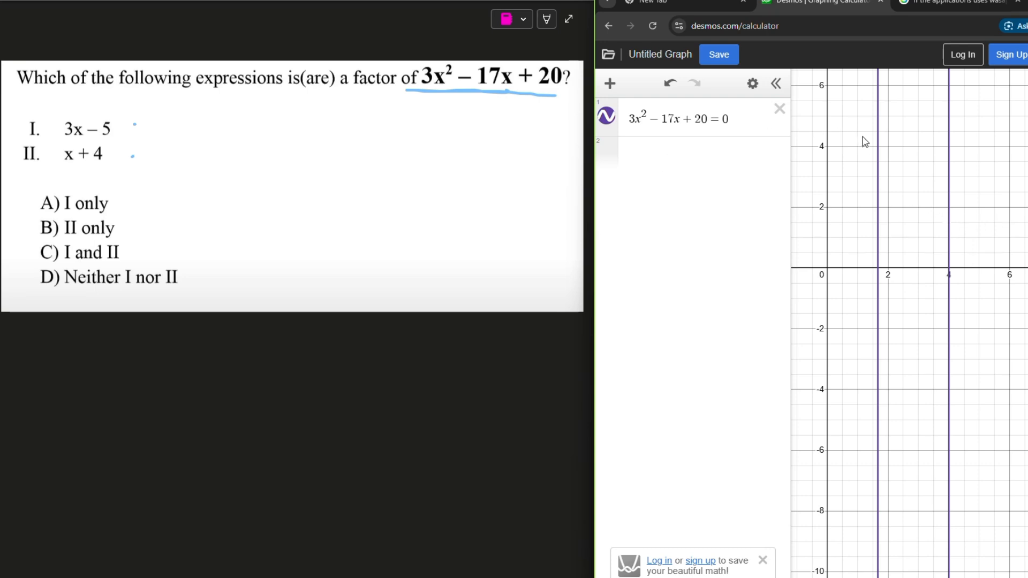
left_click(734, 120)
left_click_drag(978, 184, 979, 185)
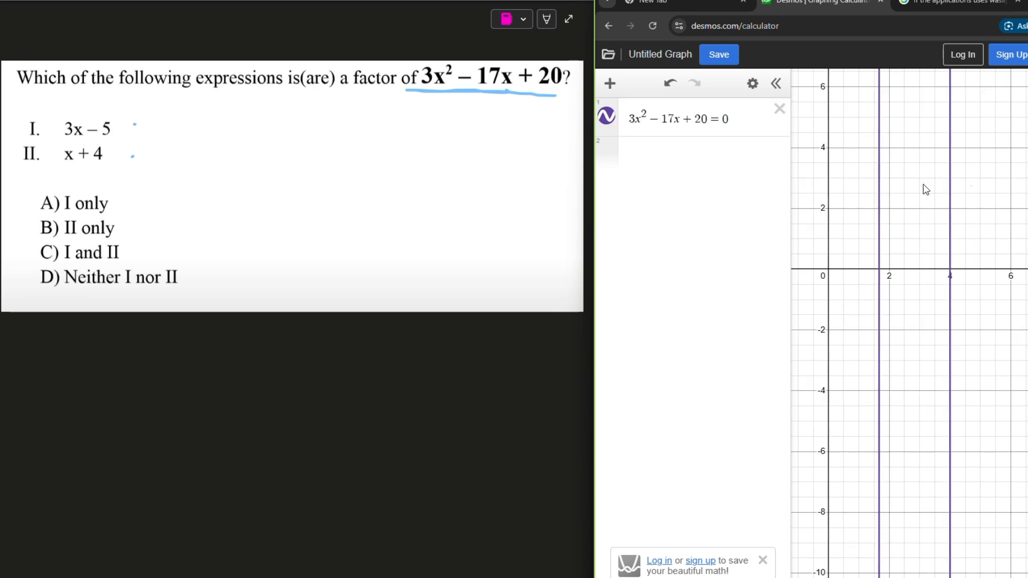
- Graph the first candidate factor as 3x − 5 = 0 in the second expression
left_click(716, 167)
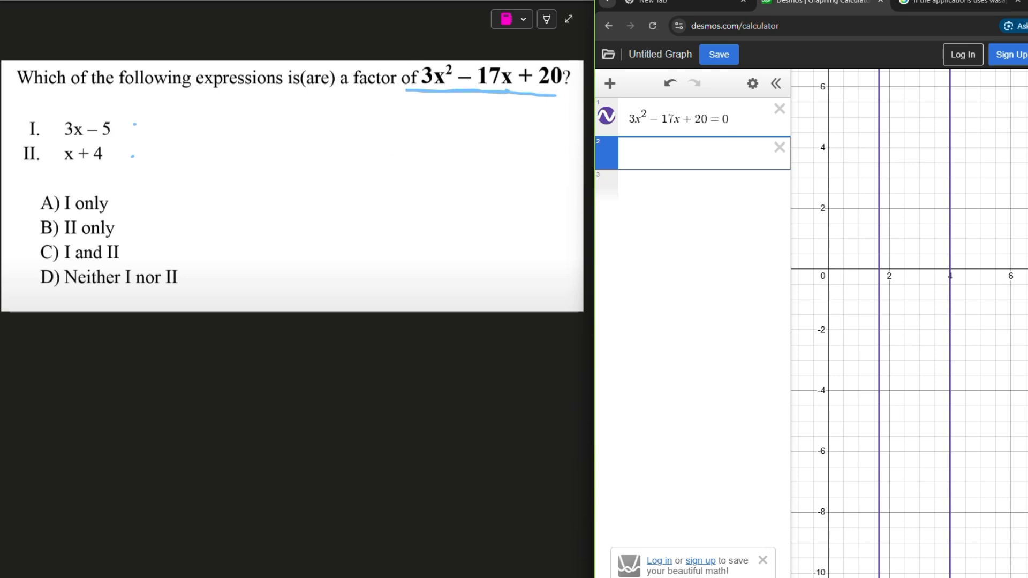
type("3x")
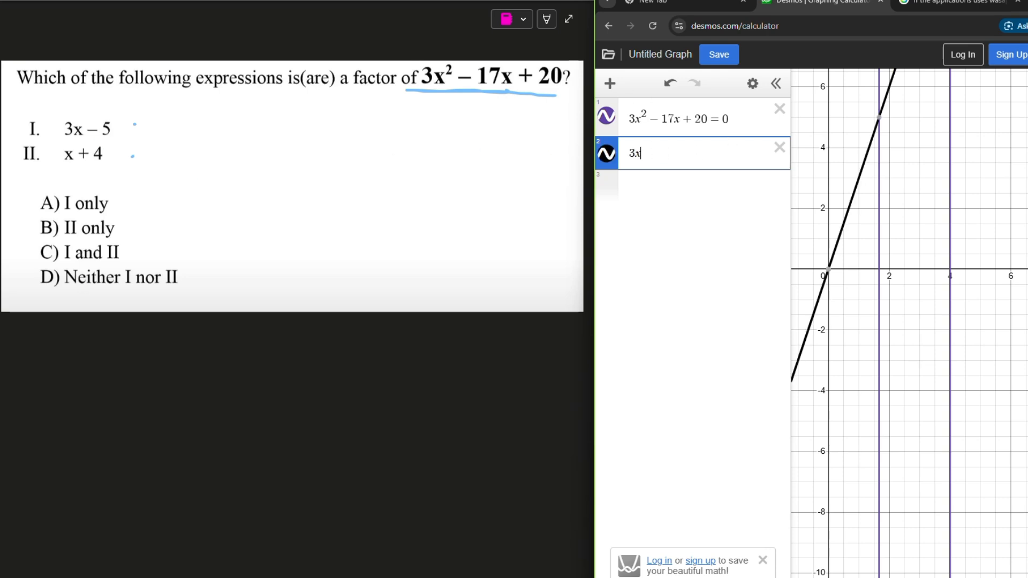
type("-5")
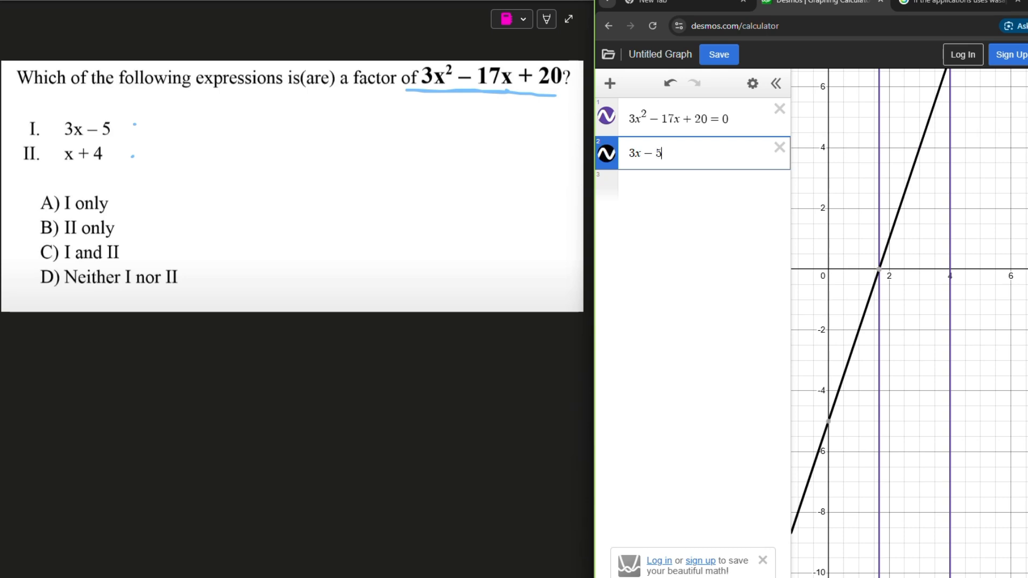
type("=0")
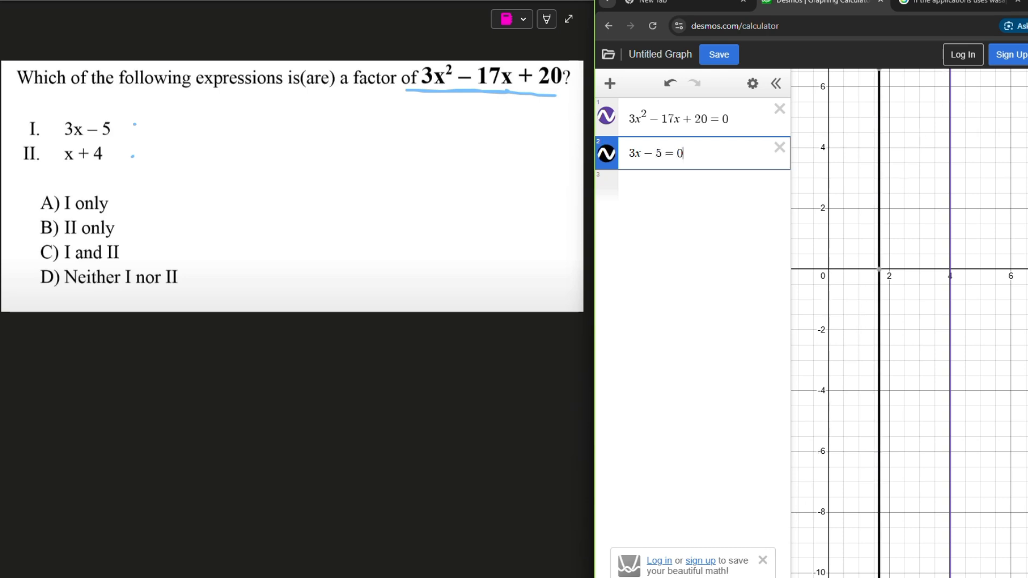
- Toggle the 3x − 5 = 0 graph off and on to compare it with the quadratic's solution lines, and circle option I in the question
left_click(606, 155)
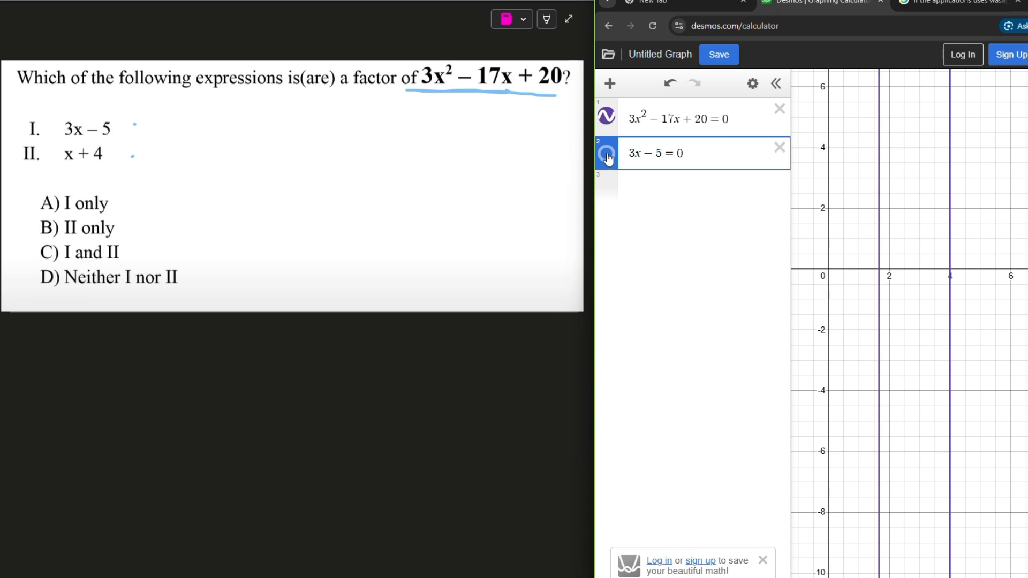
left_click(606, 155)
left_click(606, 155)
left_click(610, 155)
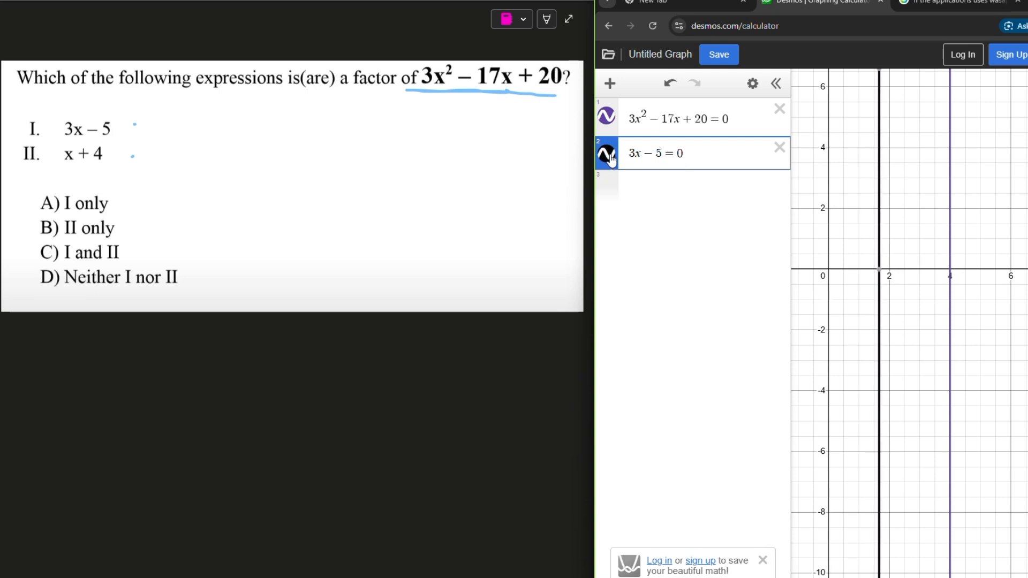
left_click(611, 155)
left_click(610, 154)
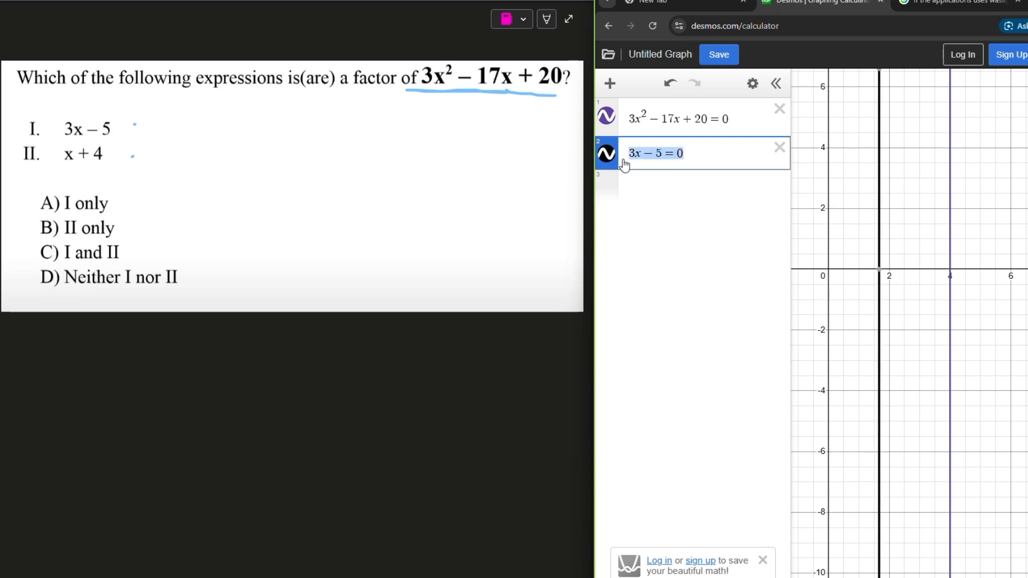
key("ctrl+a")
left_click(607, 156)
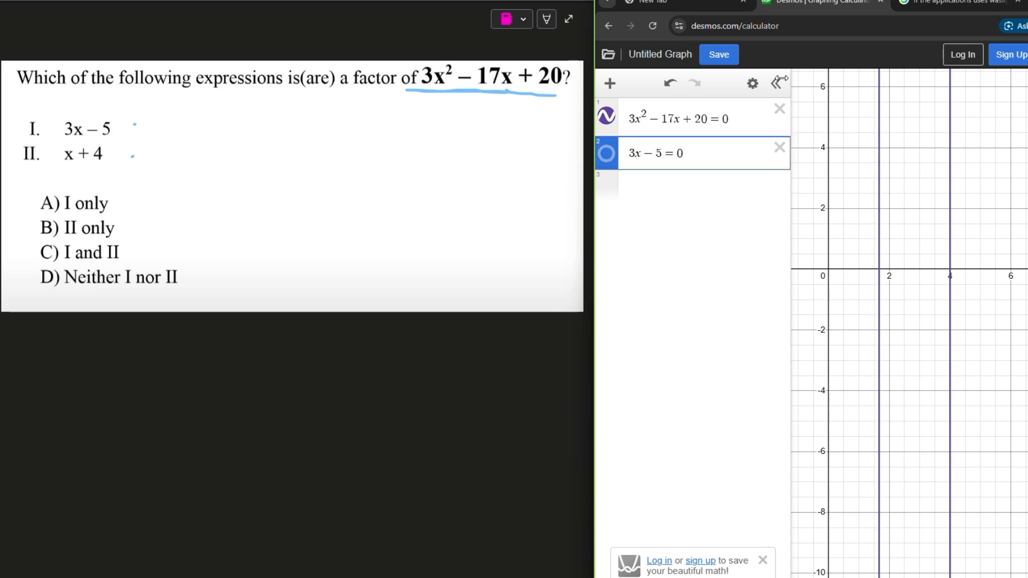
left_click(607, 154)
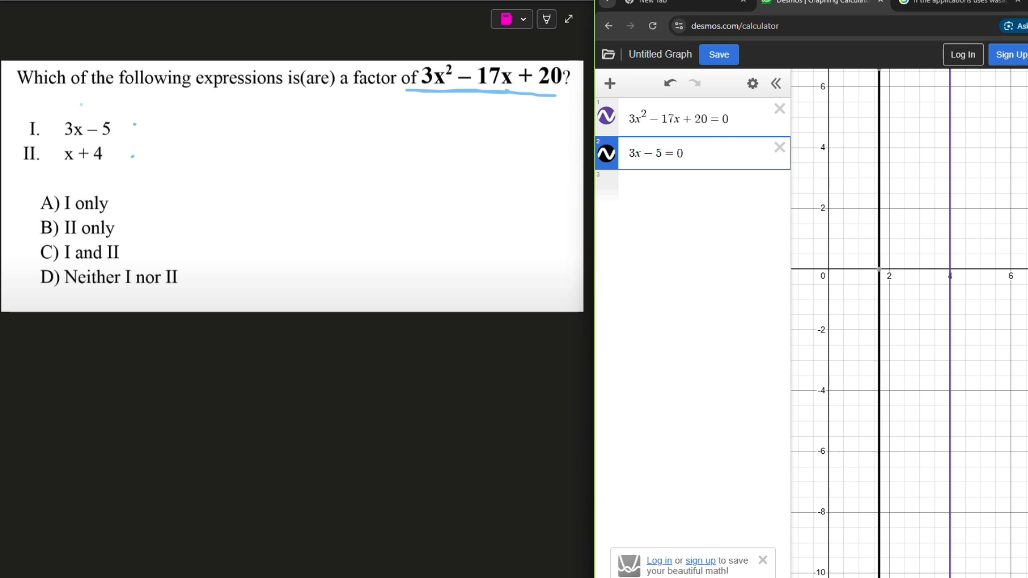
mouse_move(100, 144)
left_mouse_down()
mouse_move(18, 142)
mouse_move(61, 126)
mouse_move(110, 138)
mouse_move(91, 144)
left_mouse_up()
- Replace the second expression with x + 4 = 0 and bring its graph into view
left_click_drag(705, 154, 669, 78)
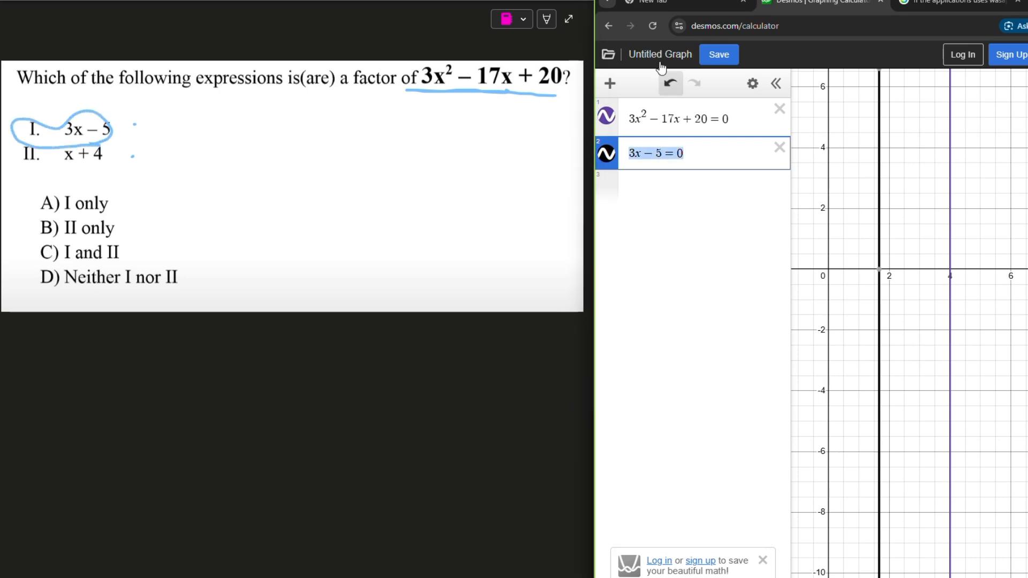
type("x+4")
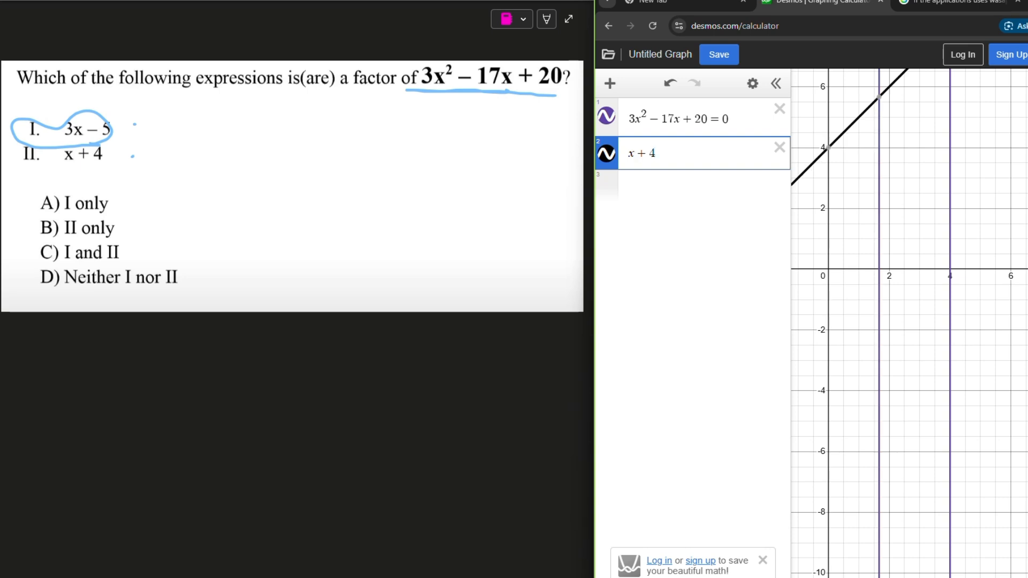
type("=0")
scroll(879, 432, "down", 5)
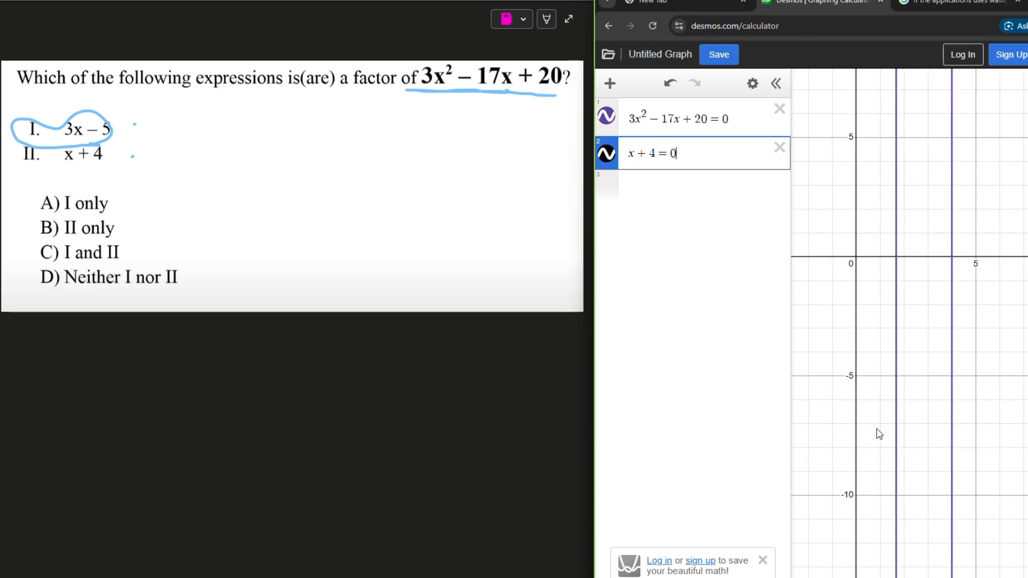
left_click(854, 367)
scroll(854, 367, "up", 5)
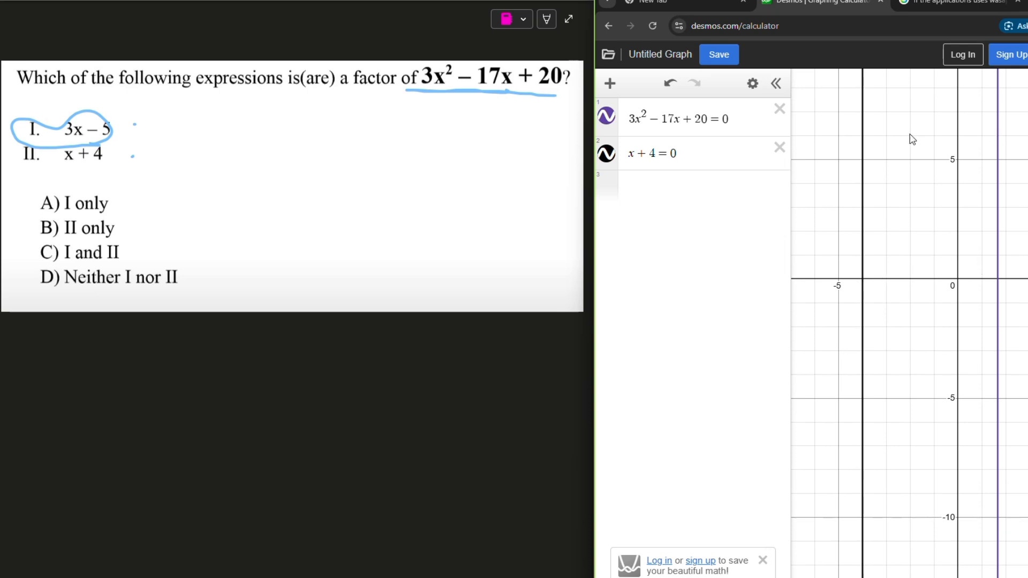
- Compare the x + 4 = 0 graph with the quadratic's solution lines, hide it, and mark answer A, I only
left_click(997, 295)
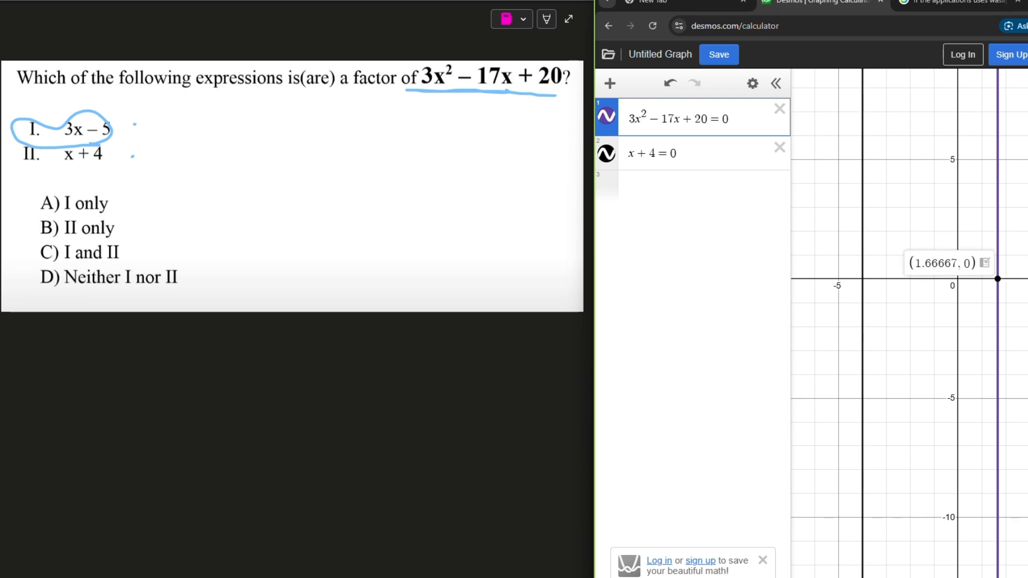
left_click(608, 155)
left_click(608, 155)
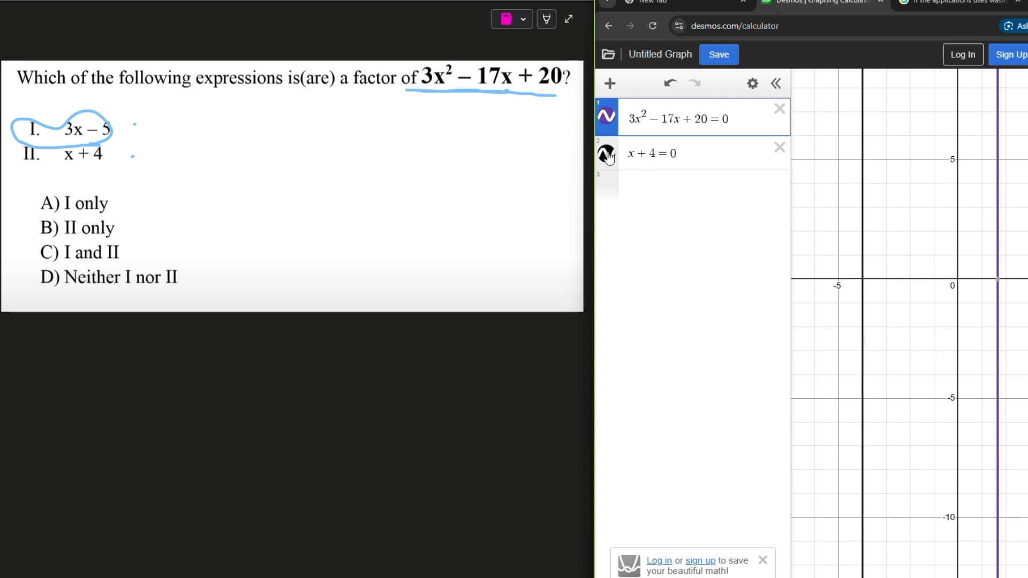
left_click(607, 155)
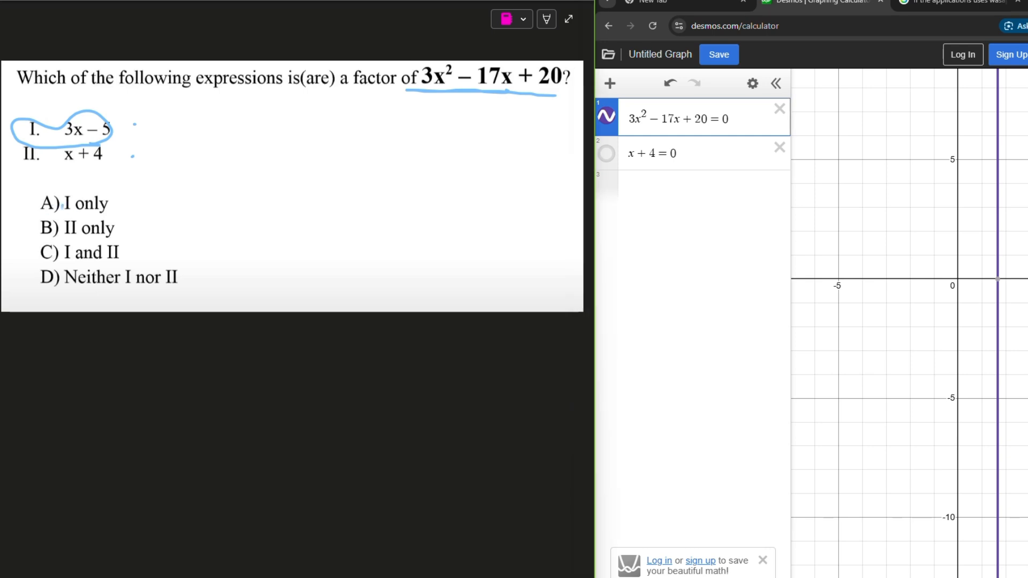
mouse_move(53, 195)
left_mouse_down()
mouse_move(51, 219)
mouse_move(67, 200)
left_mouse_up()
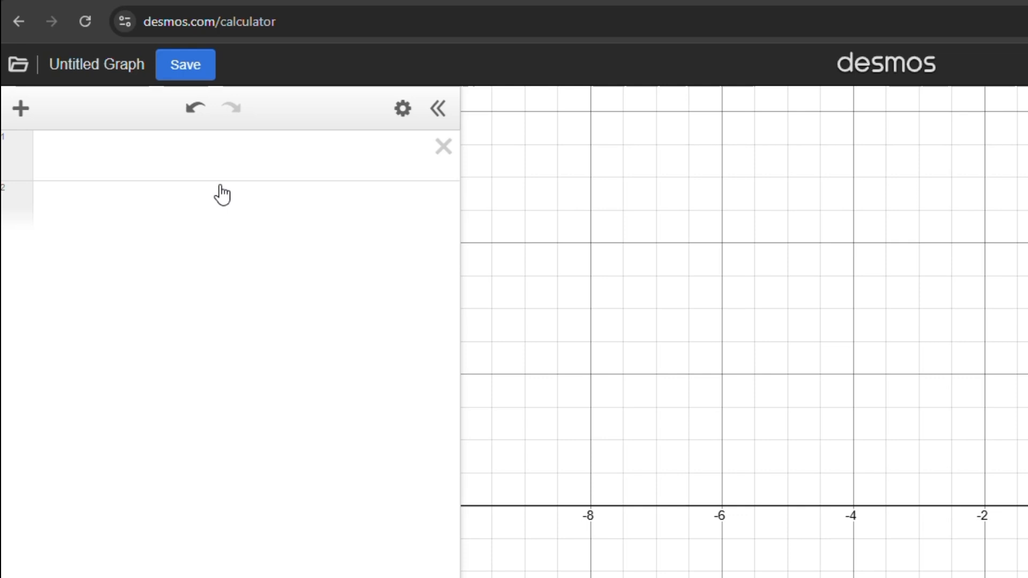
- Calculate 5 to the fourth power in the empty first expression
left_click(224, 161)
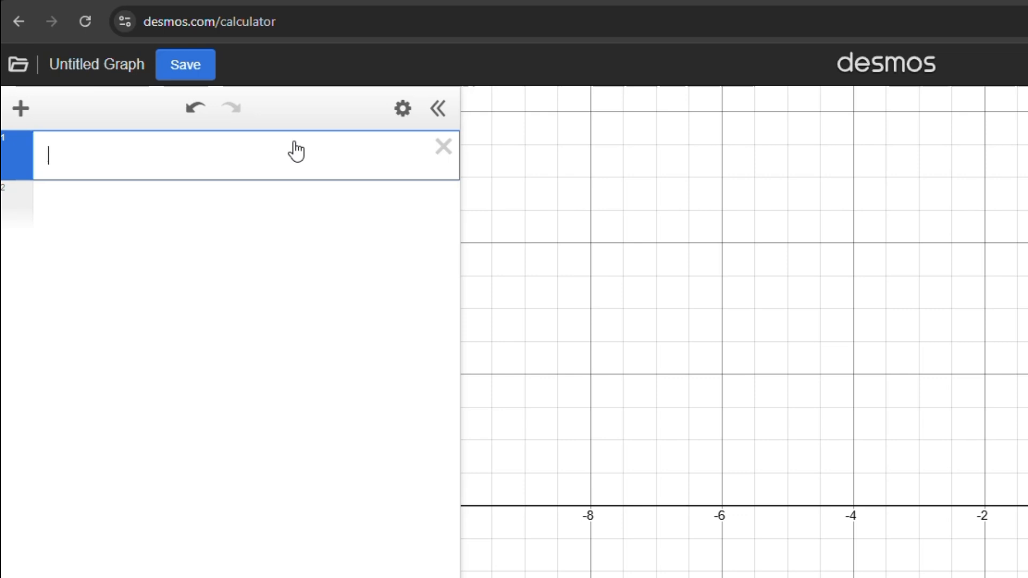
type("5^")
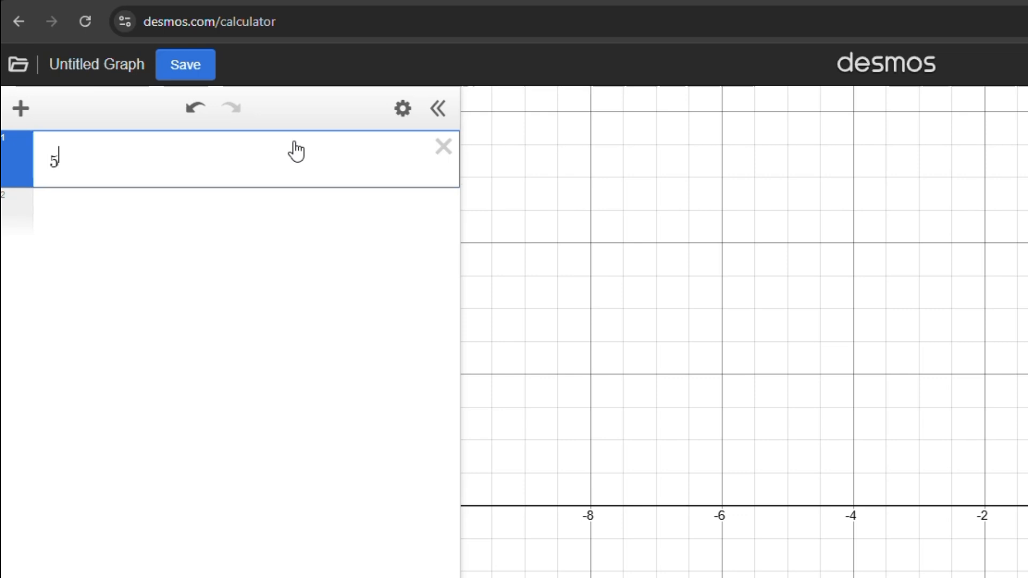
type("4")
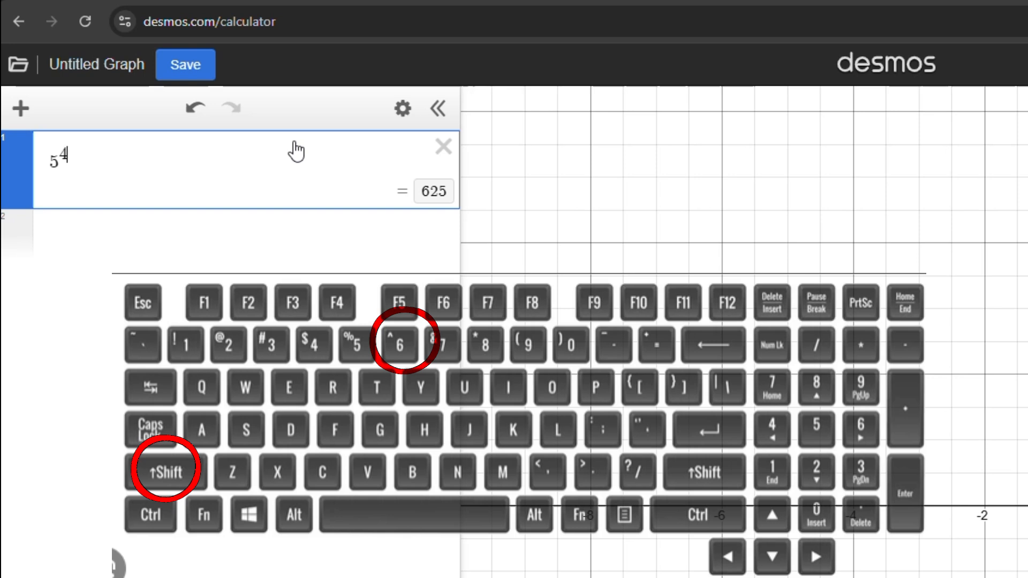
- Remove the exponent and any stray characters from the first expression, leaving only the base 5
key("BackSpace")
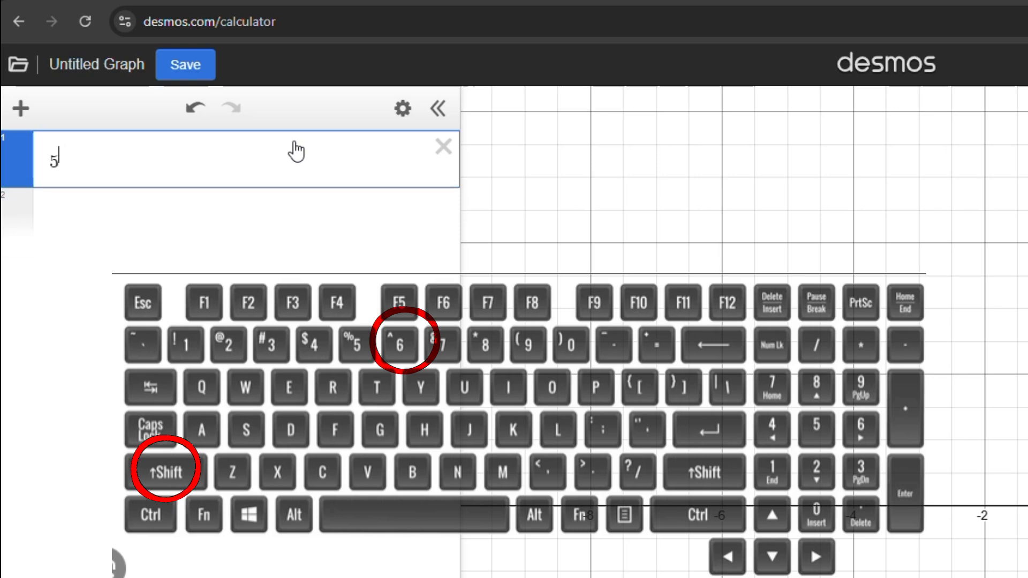
key("BackSpace")
type("\\")
key("Return")
key("BackSpace")
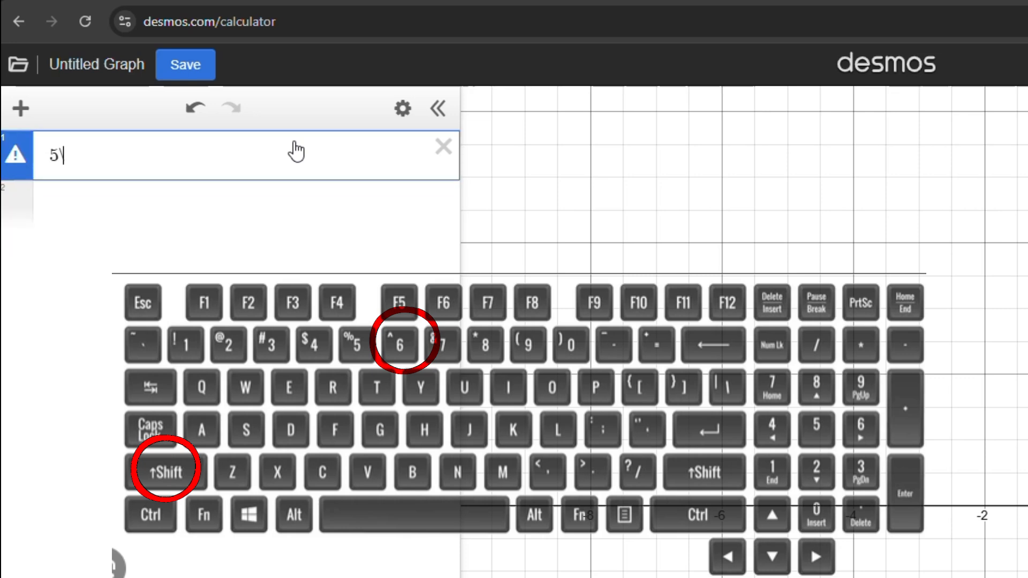
key("BackSpace")
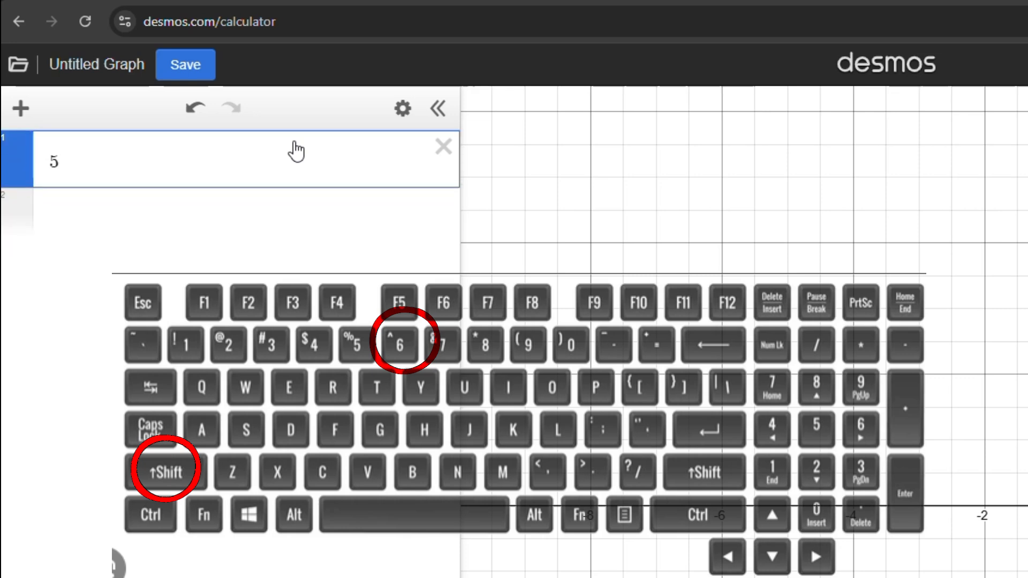
type("^")
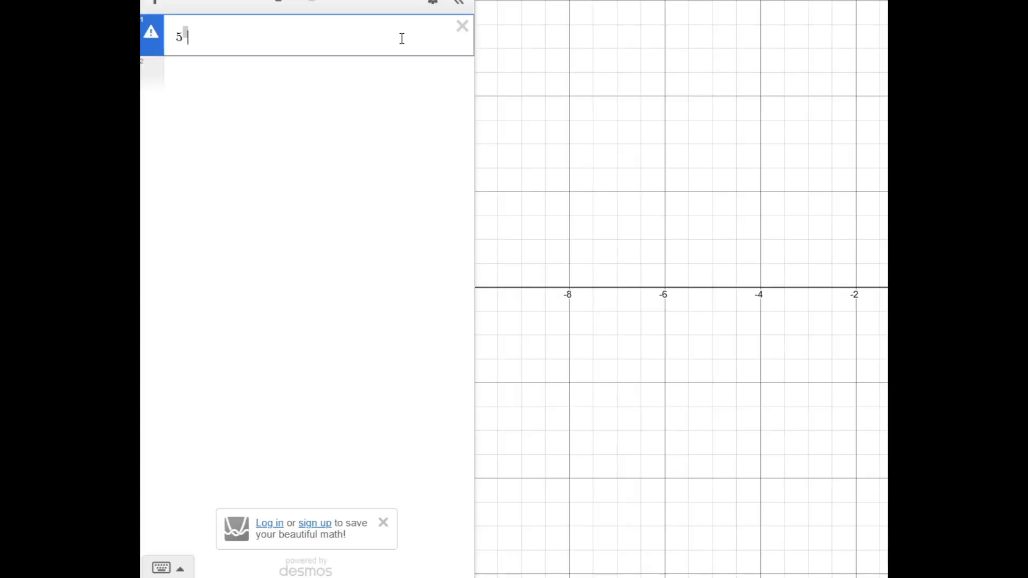
key("BackSpace")
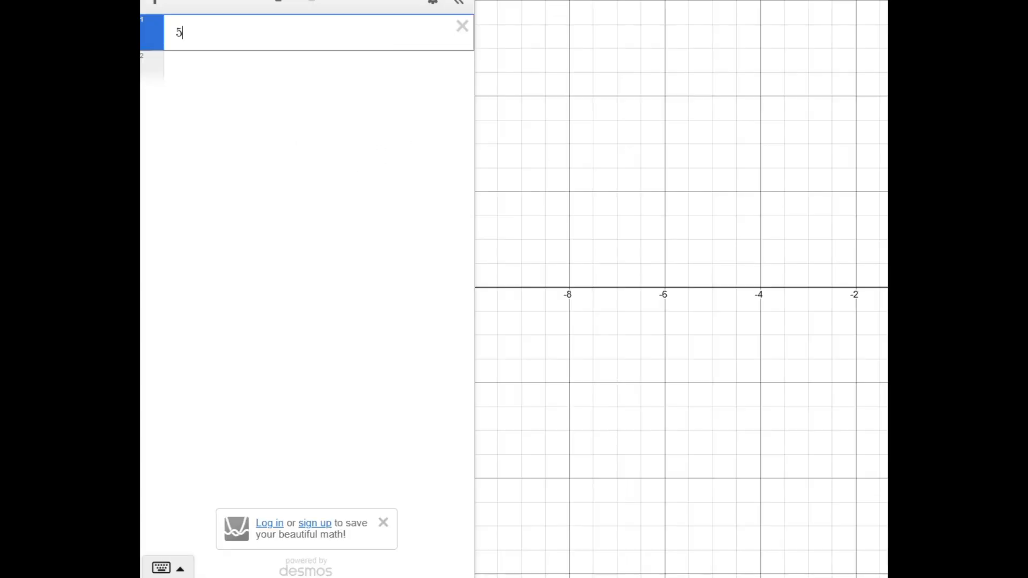
- Display the on-screen math keypad and try squaring the 5 with it
left_click(178, 569)
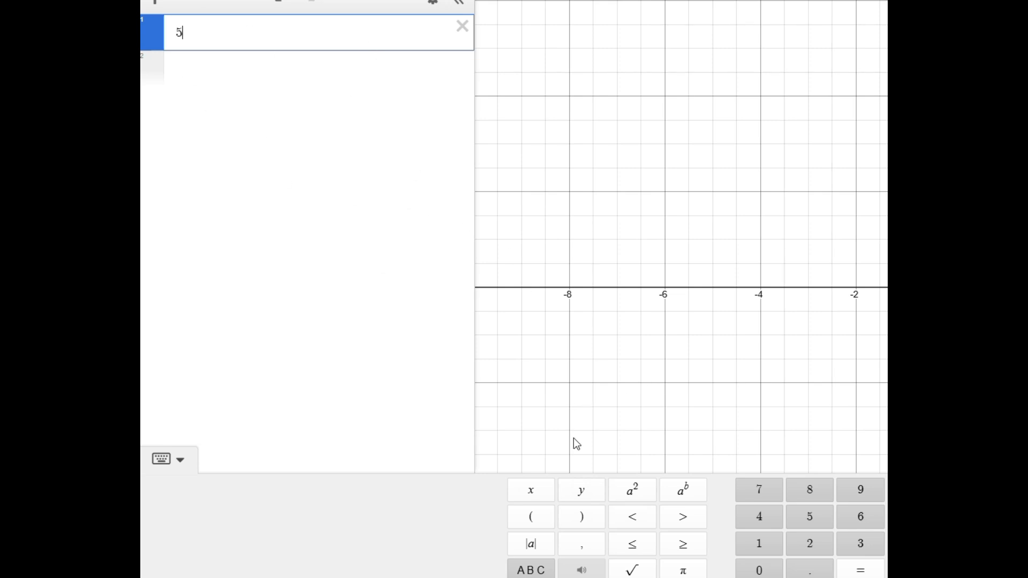
left_click(632, 499)
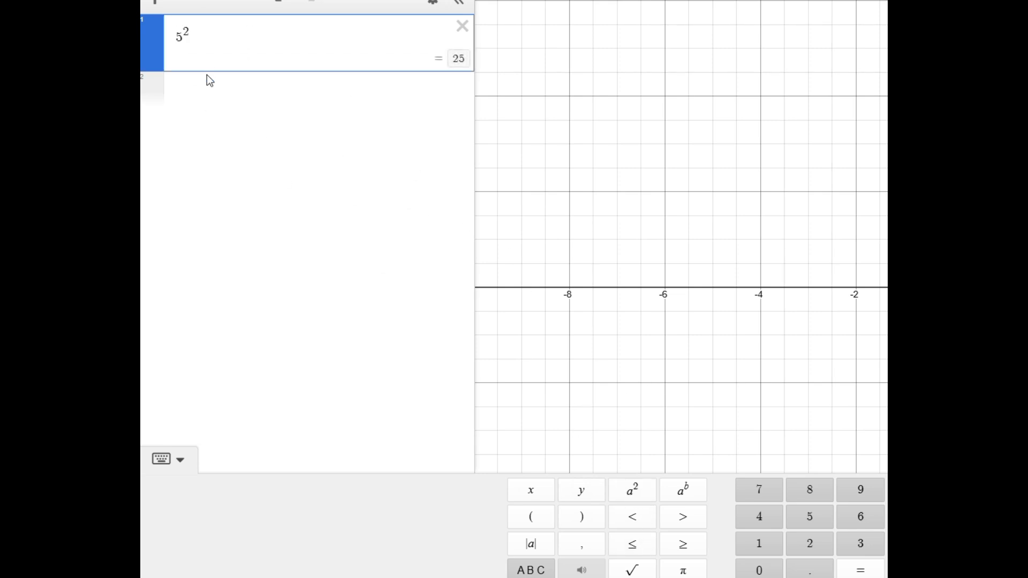
key("BackSpace")
key("BackSpace")
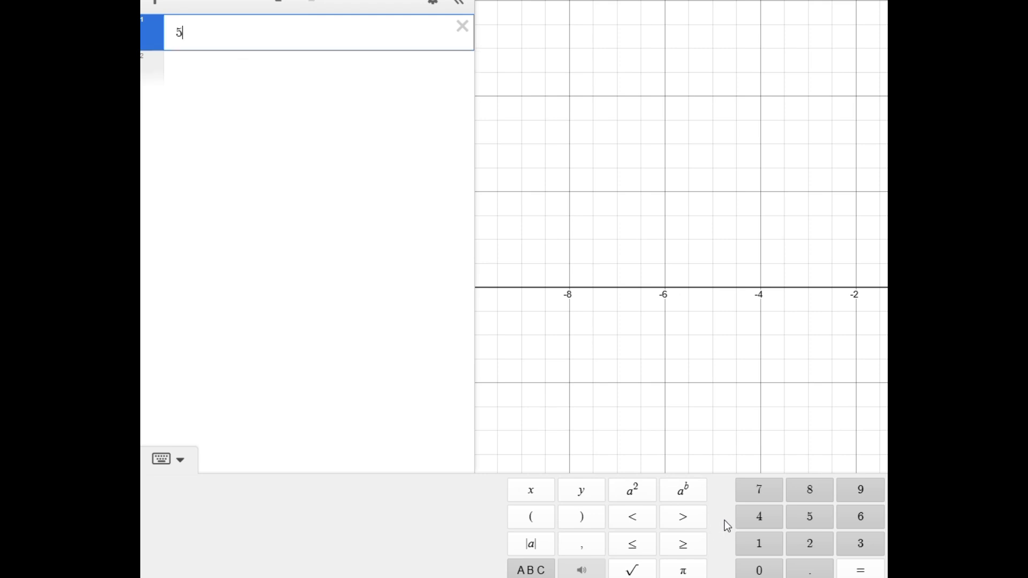
- Try raising 5 to the power 56 with the keypad's general exponent, and delete that exponent
left_click(697, 499)
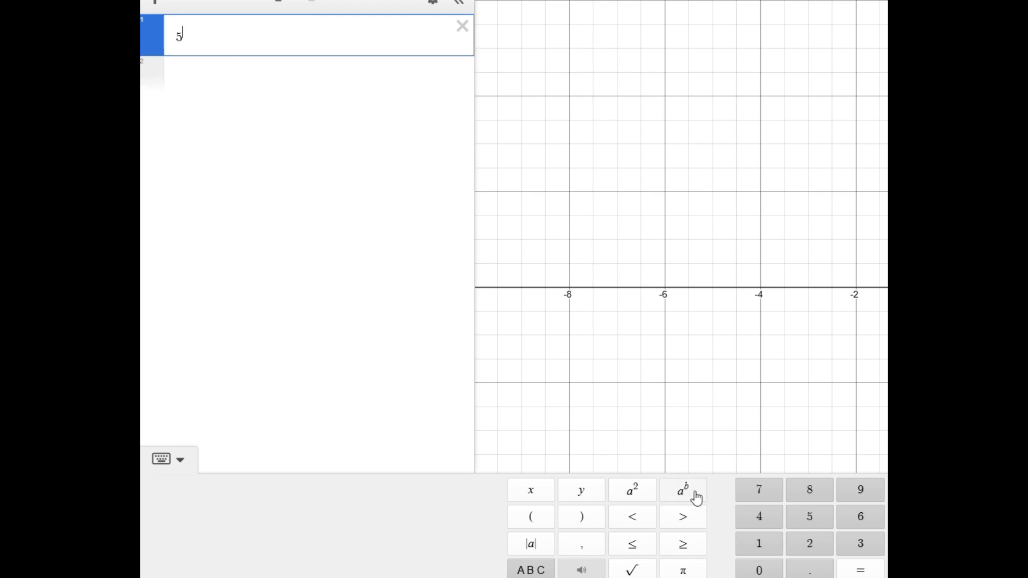
type("56")
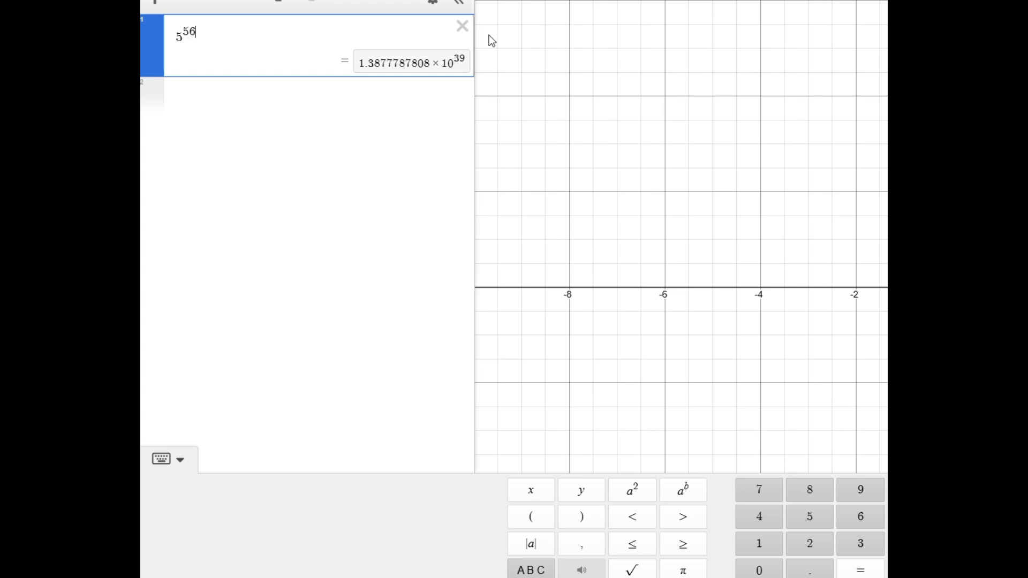
key("BackSpace")
key("BackSpace")
key("BackSpace")
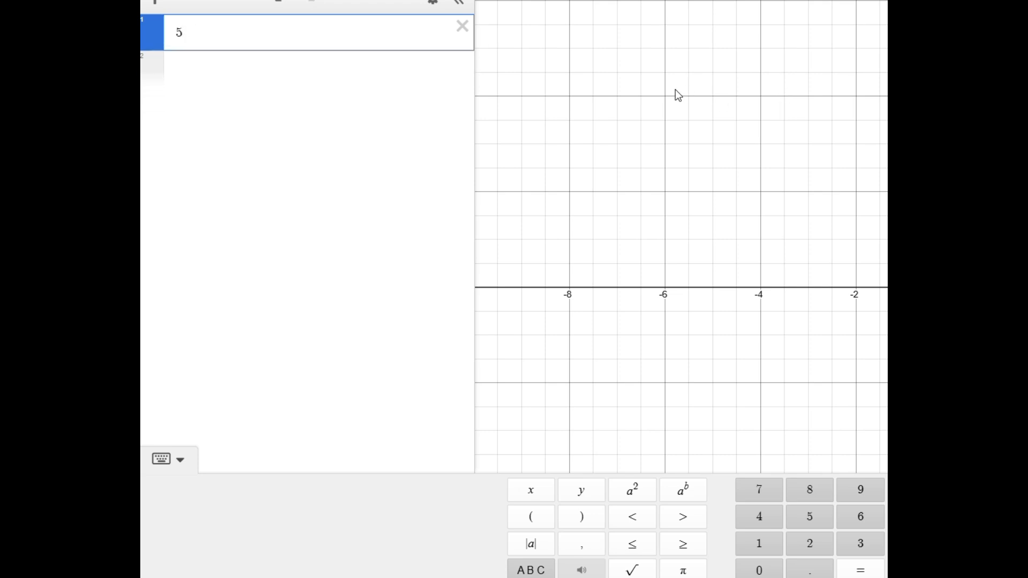
- Replace the 5 in the first expression with the absolute value of 43, try the keypad's absolute-value function, and clear the expression
key("BackSpace")
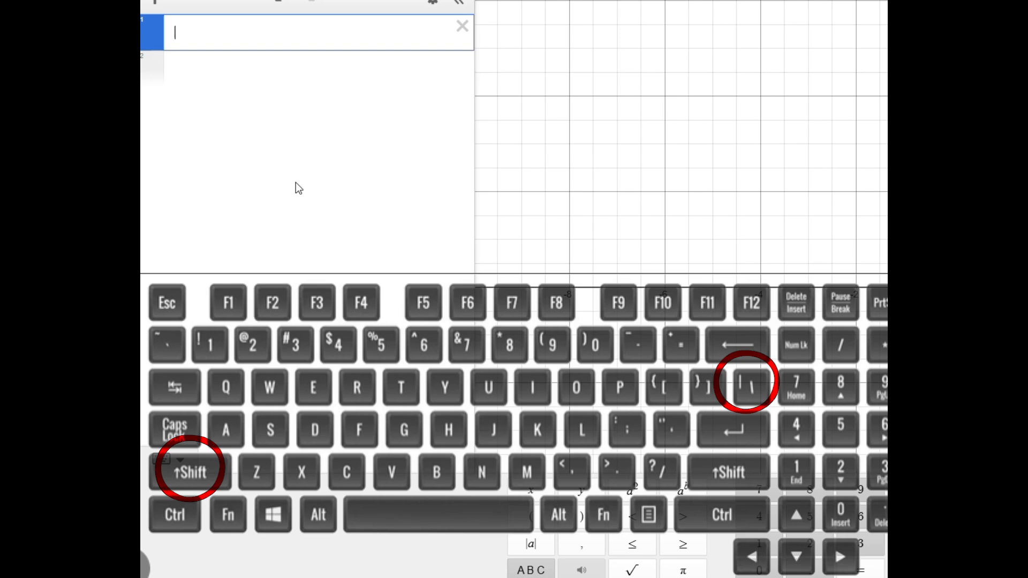
type("||")
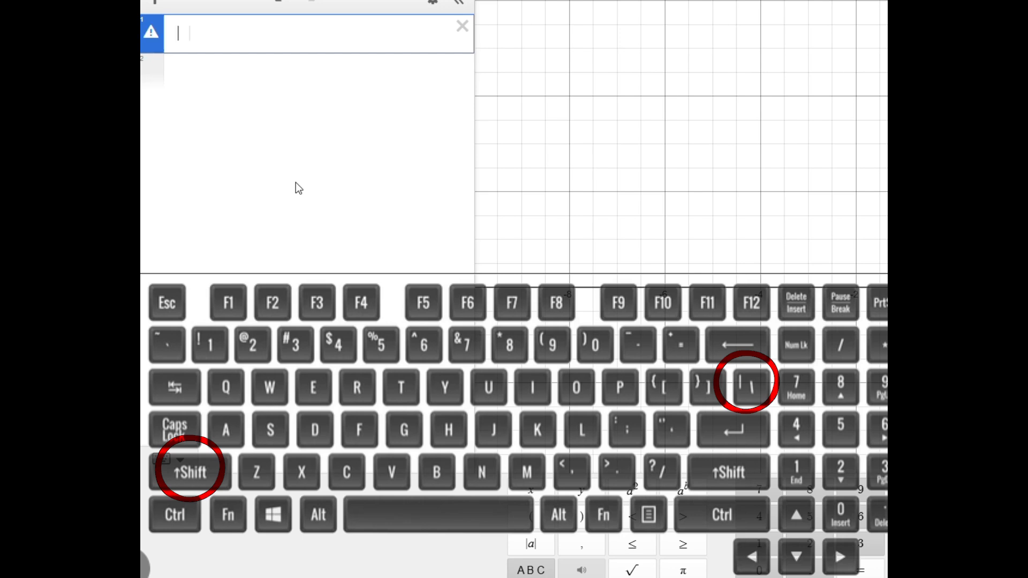
type("435")
type("|")
key("BackSpace")
key("BackSpace")
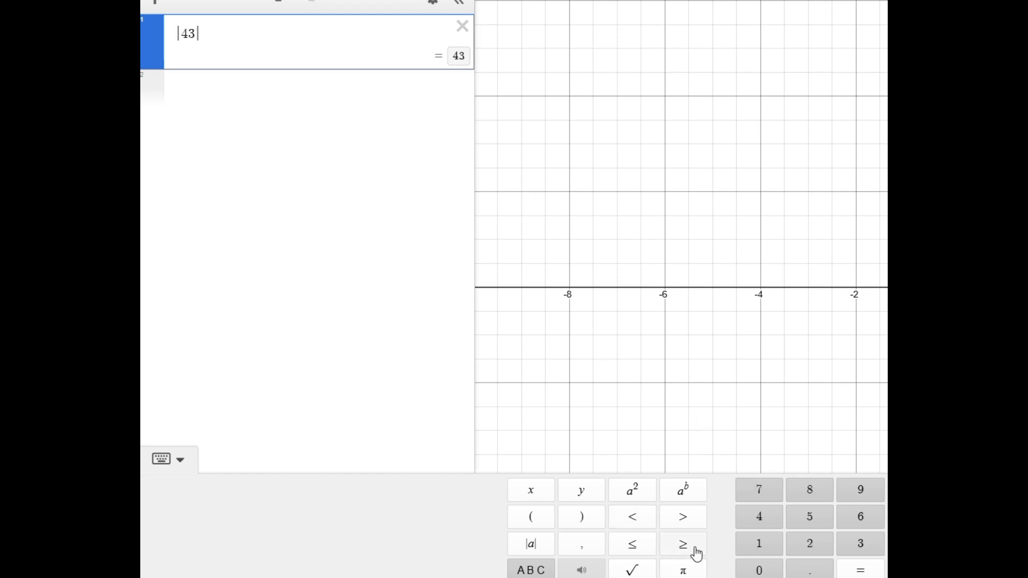
left_click(532, 554)
left_click(456, 37)
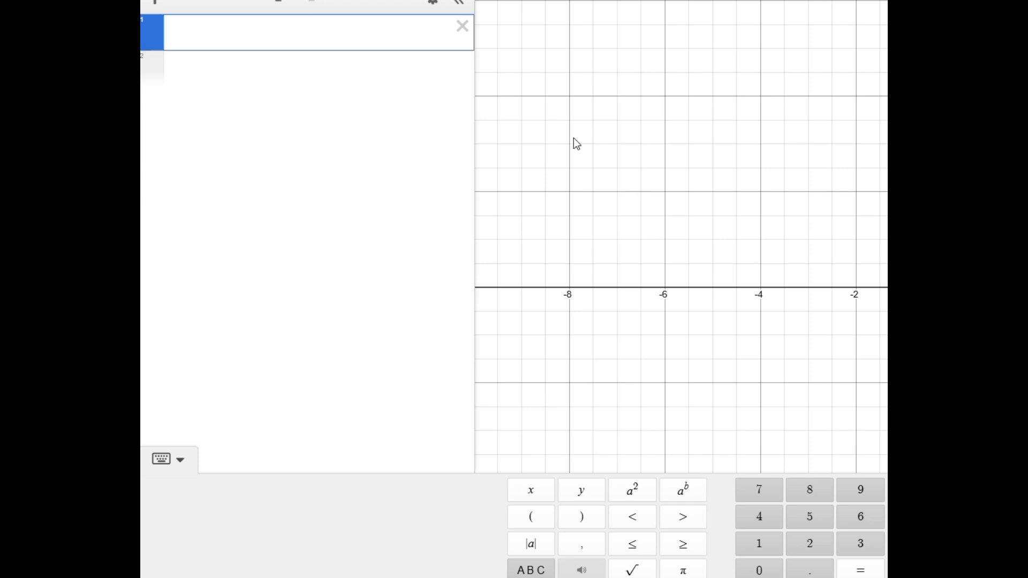
- Try entering a square root and a fourth root of 5 by their function names in the first expression, deleting each
type("sqrt")
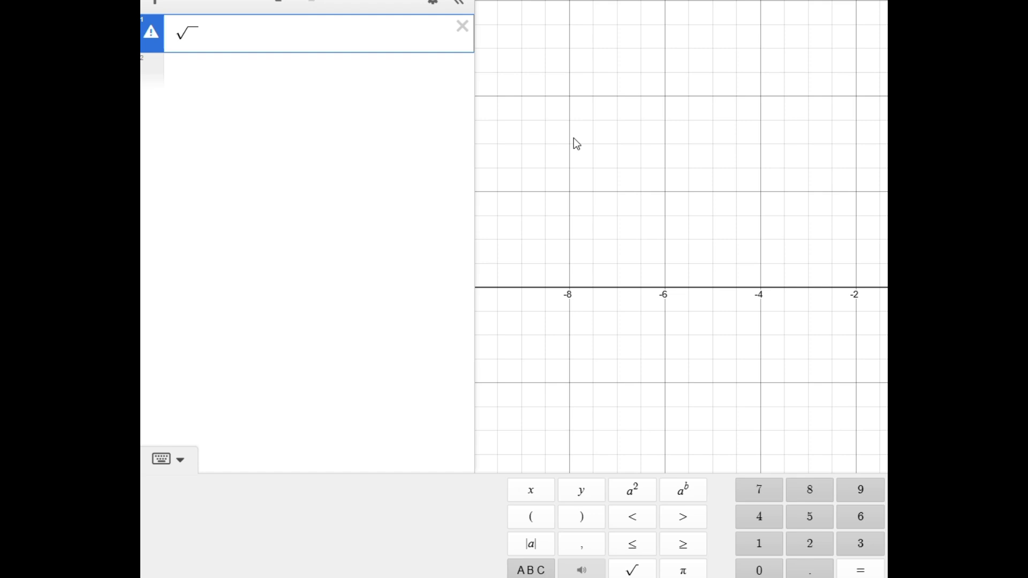
key("BackSpace")
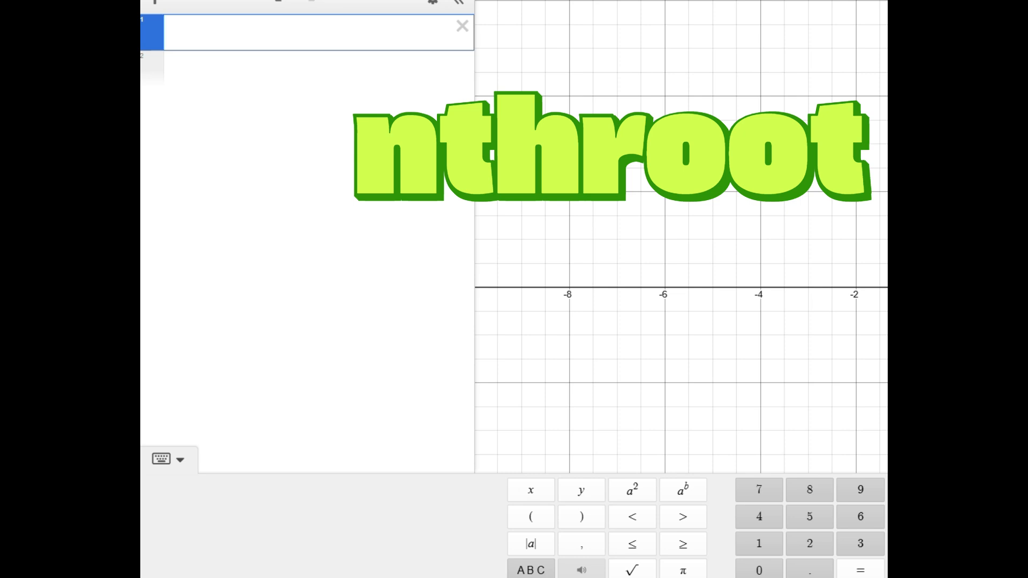
type("nthr")
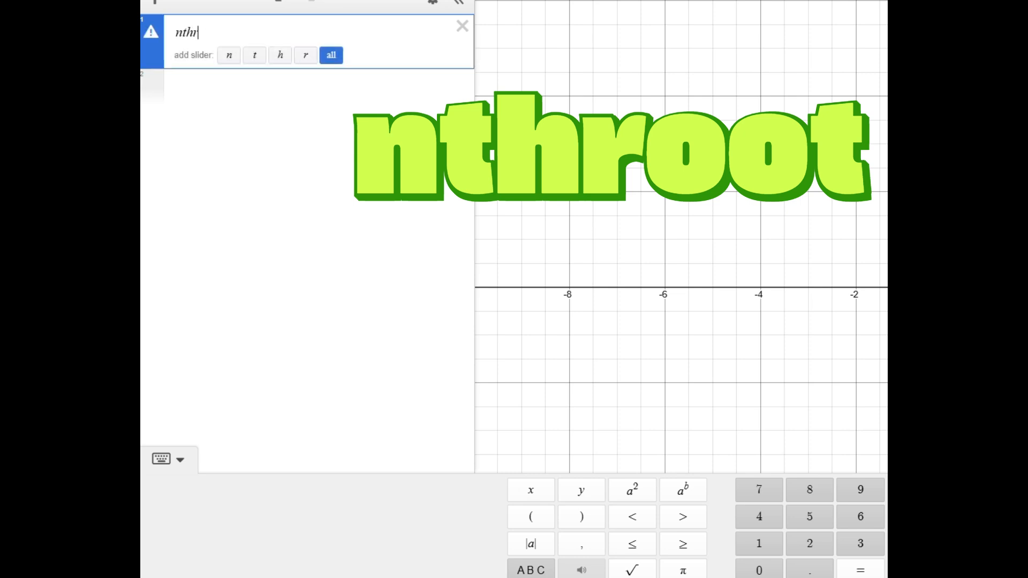
type("oot")
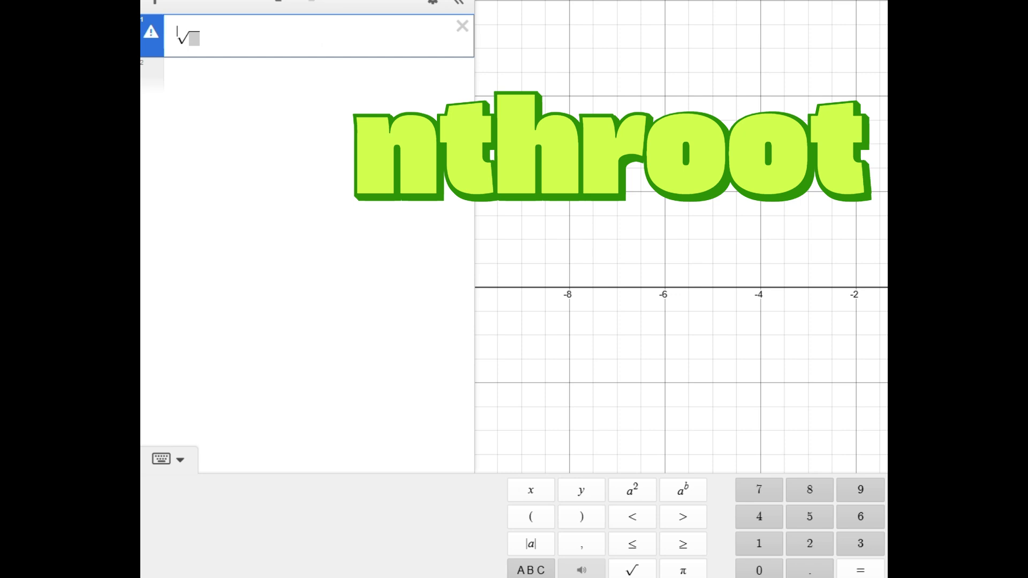
type("4")
key("Return")
key("Up")
key("Left")
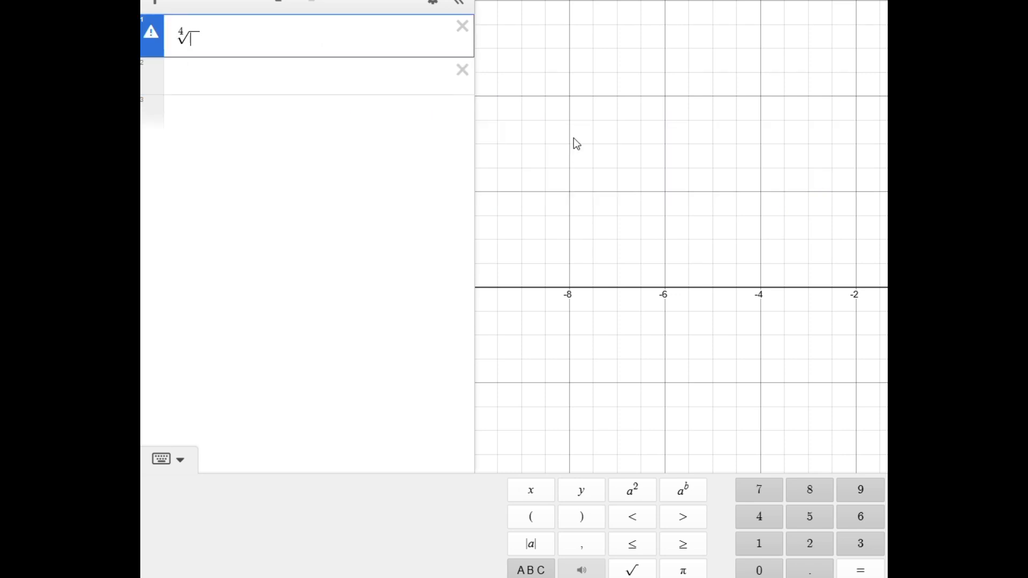
type("5")
key("BackSpace")
key("BackSpace")
key("BackSpace")
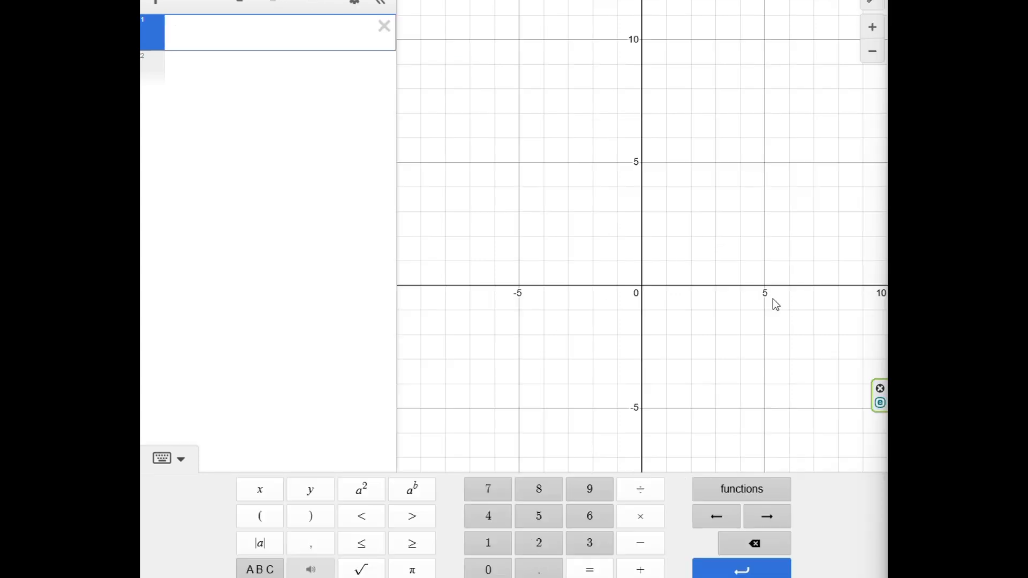
- Calculate the fourth root of 34 using the nth-root function from the keypad's number theory functions, and clear the expression
left_click(782, 493)
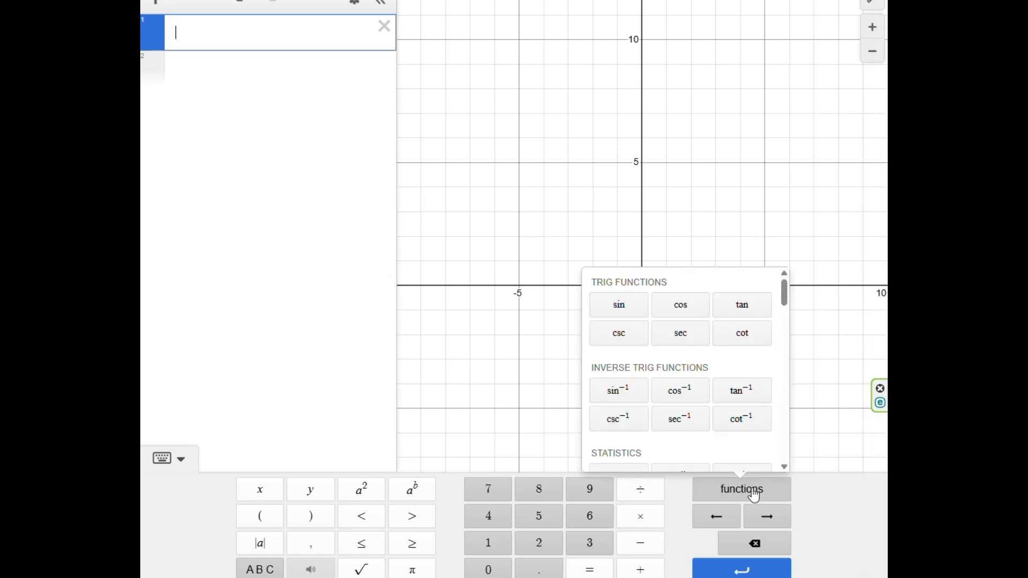
scroll(722, 371, "down", 10)
scroll(728, 396, "down", 4)
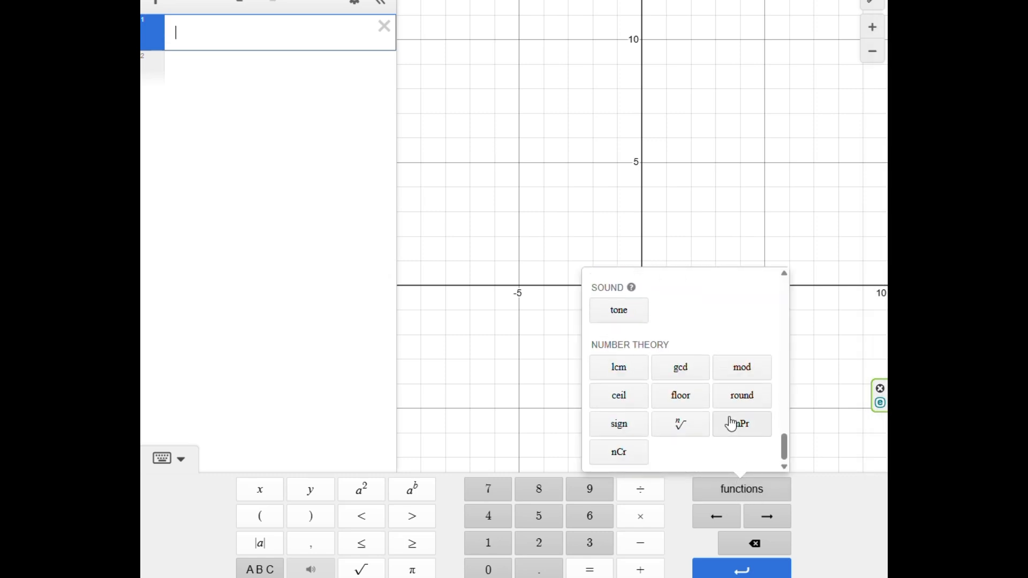
left_click(688, 428)
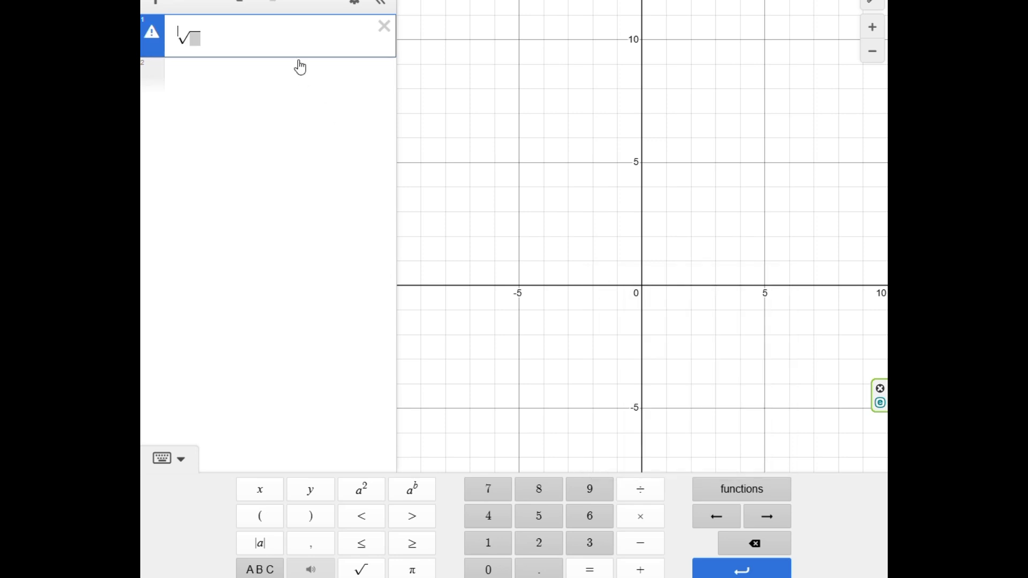
type("34")
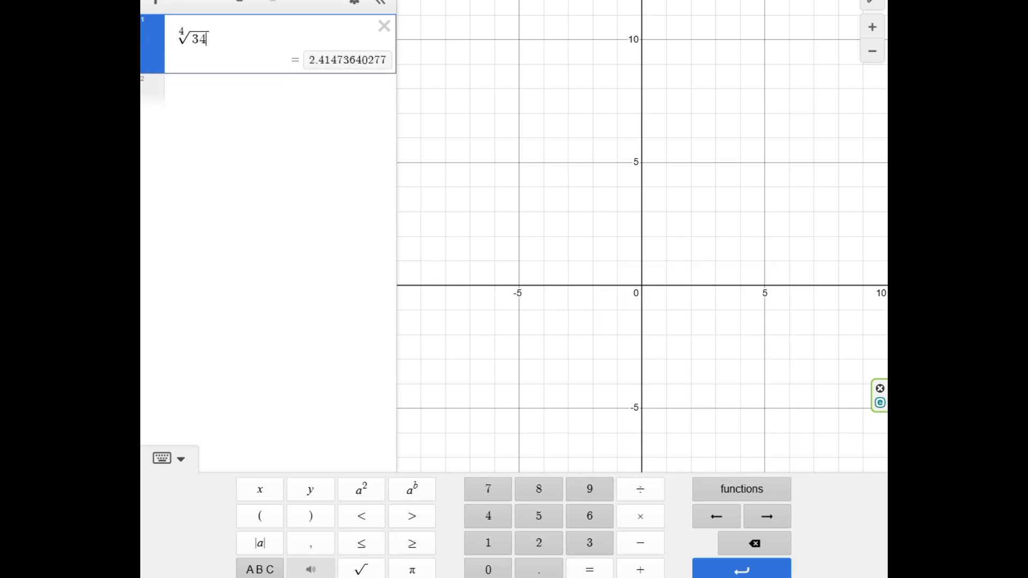
key("ctrl+a")
key("BackSpace")
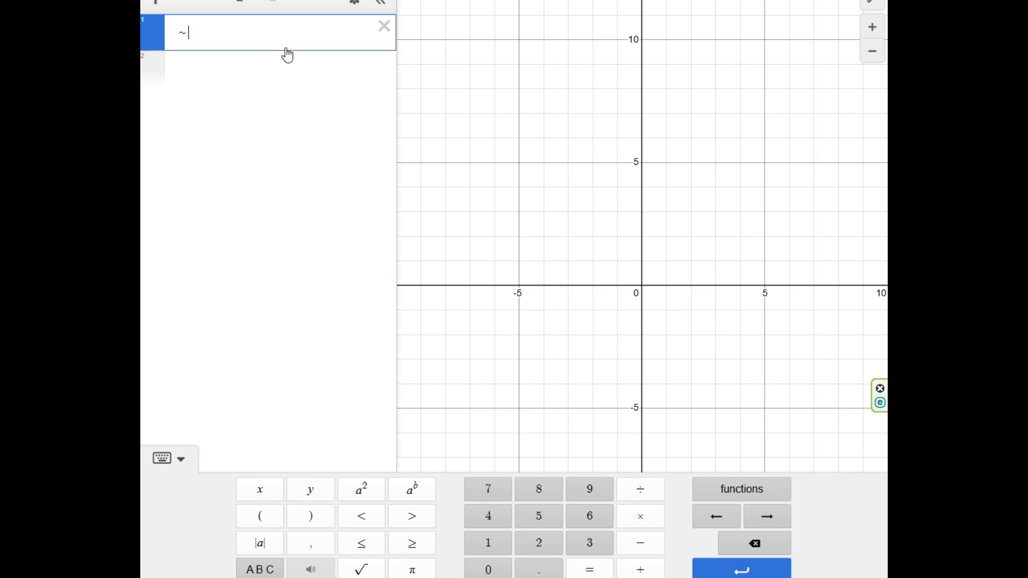
- Try inserting a tilde from the on-screen letter keypad, clear the expression, and hide the keypad
left_click(259, 570)
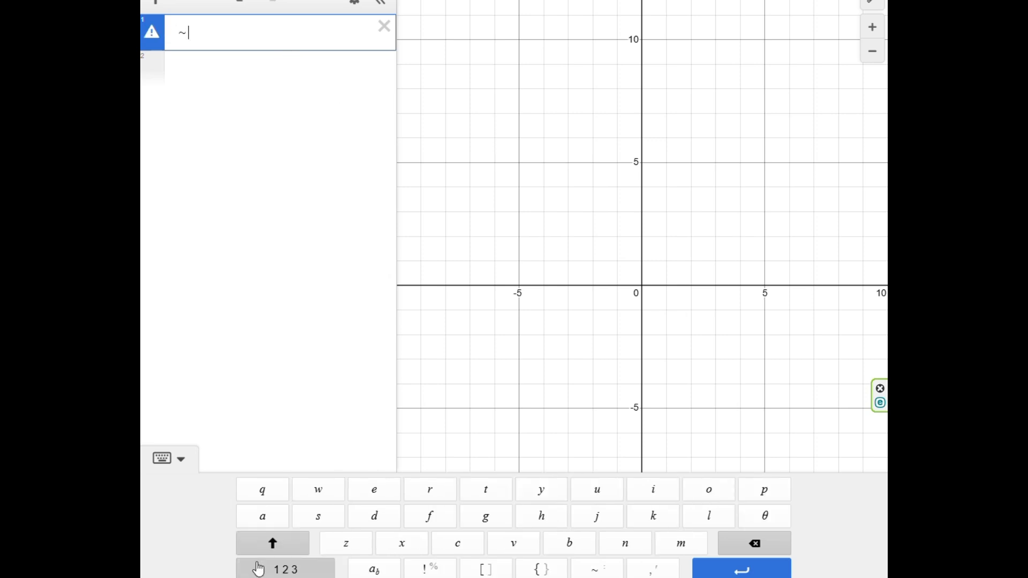
left_click(258, 569)
left_click(260, 569)
left_click(599, 570)
left_click(384, 25)
left_click(608, 569)
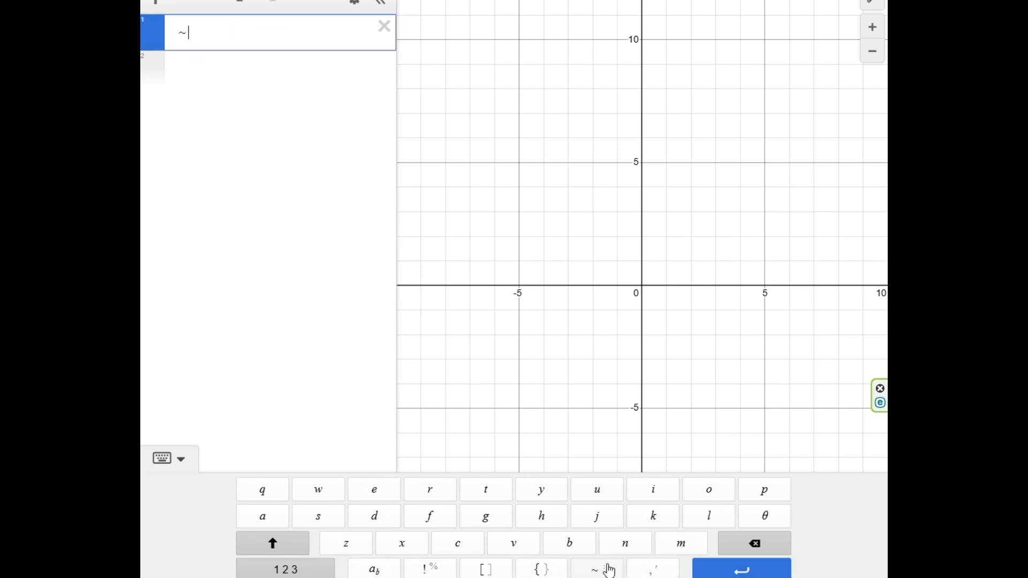
left_click(382, 31)
left_click(181, 462)
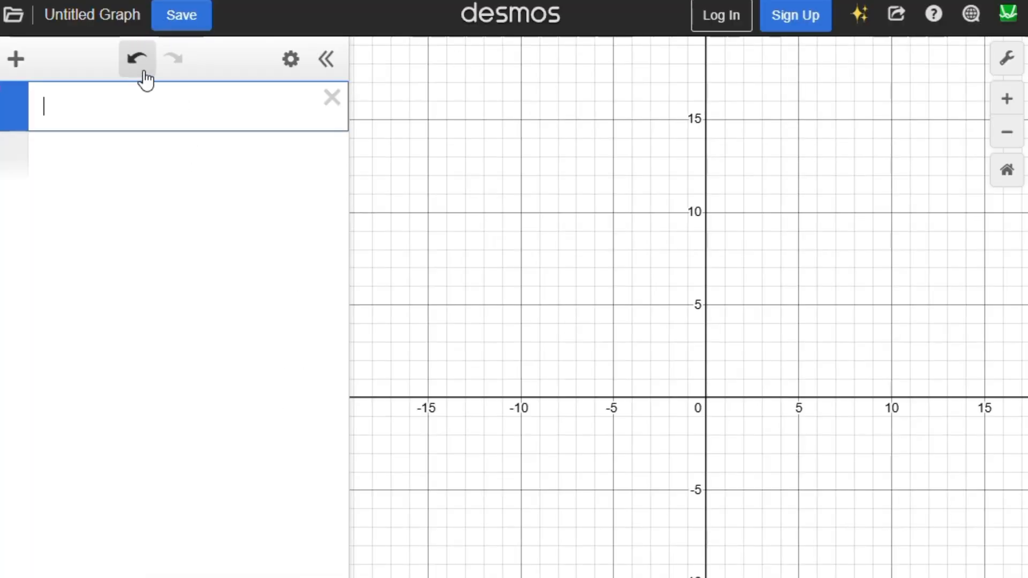
- Plot the point (3,4) from the empty first expression
left_click_drag(863, 461, 735, 457)
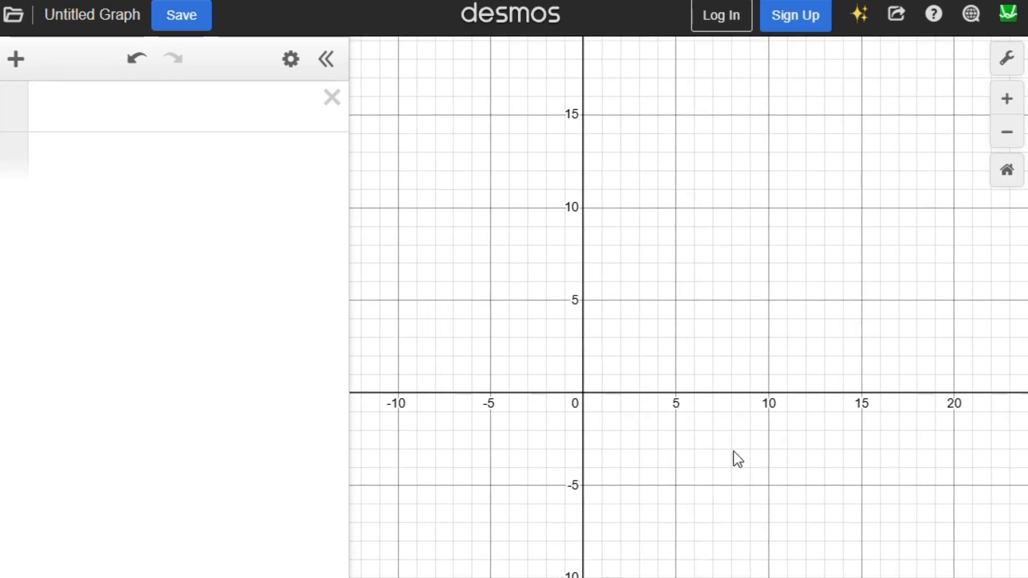
scroll(592, 340, "up", 2)
left_click_drag(746, 393, 834, 361)
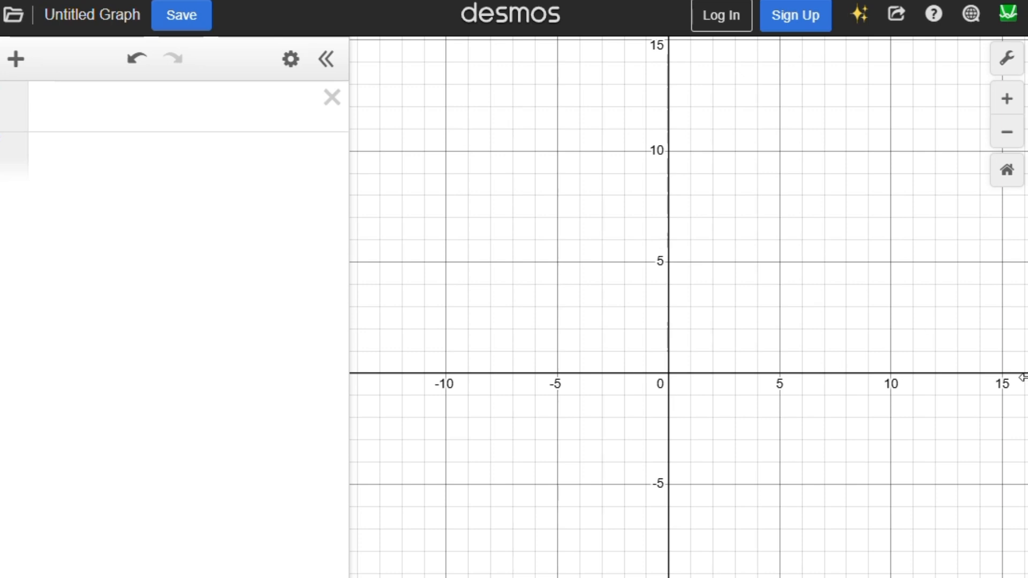
left_click(59, 96)
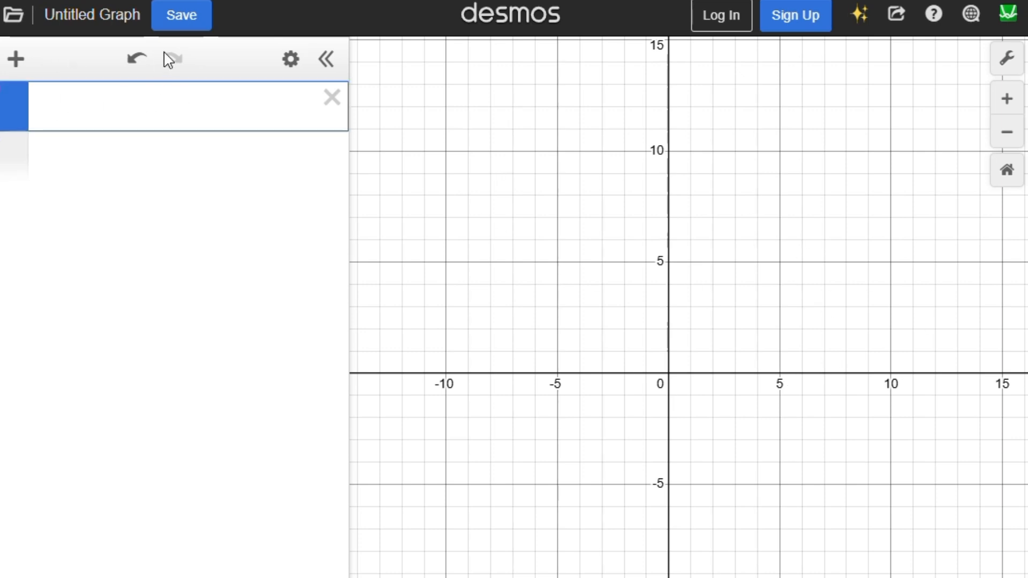
type("(")
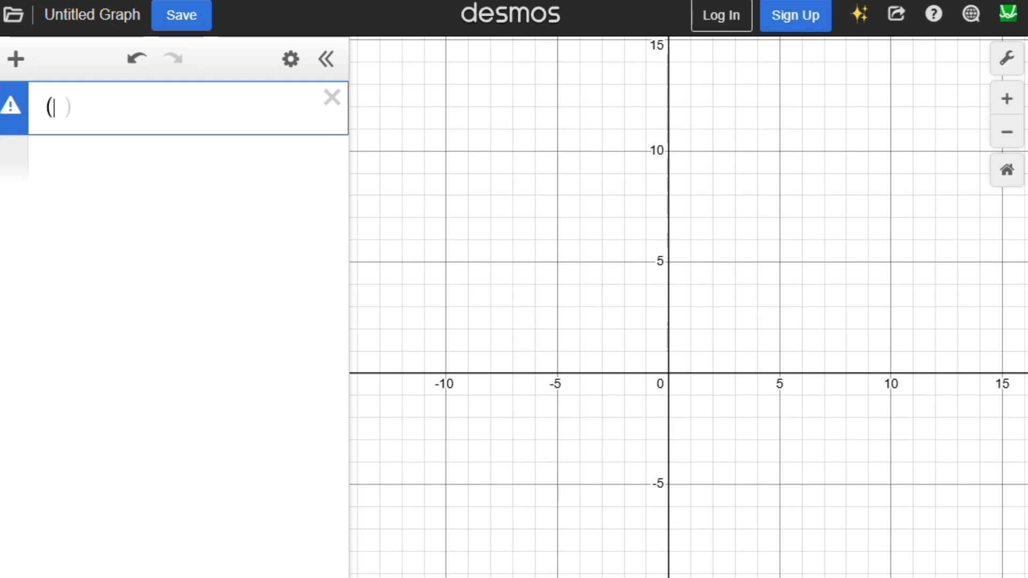
type("3,4")
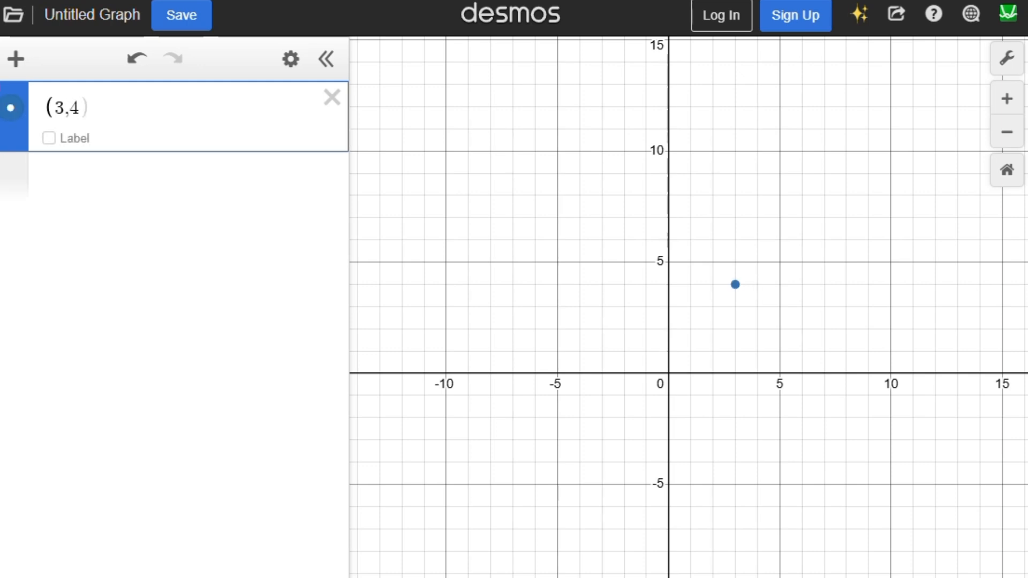
scroll(691, 329, "up", 3)
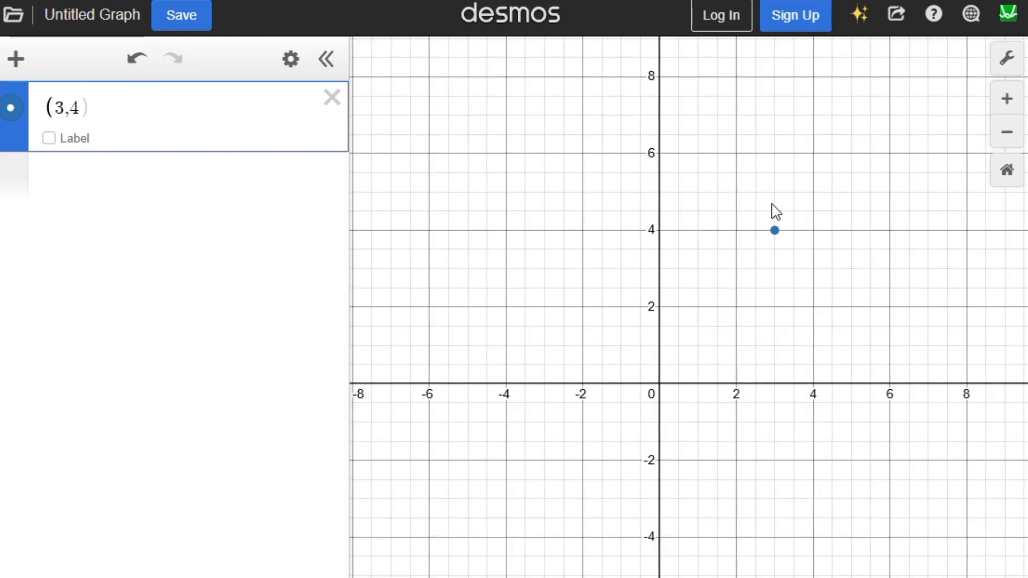
left_click(884, 187)
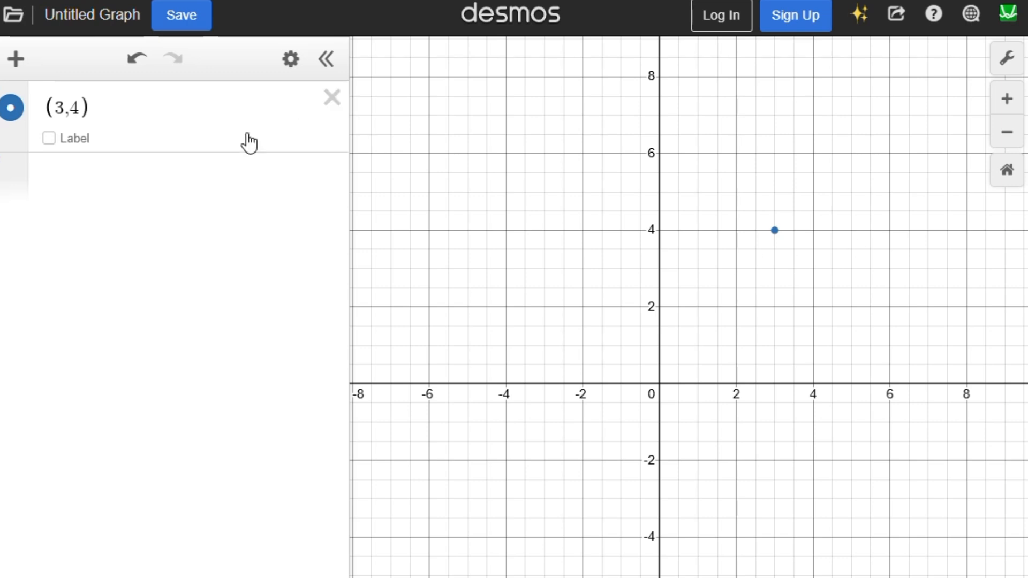
- Turn on the label for the point (3,4) and set its text to A
left_click(40, 144)
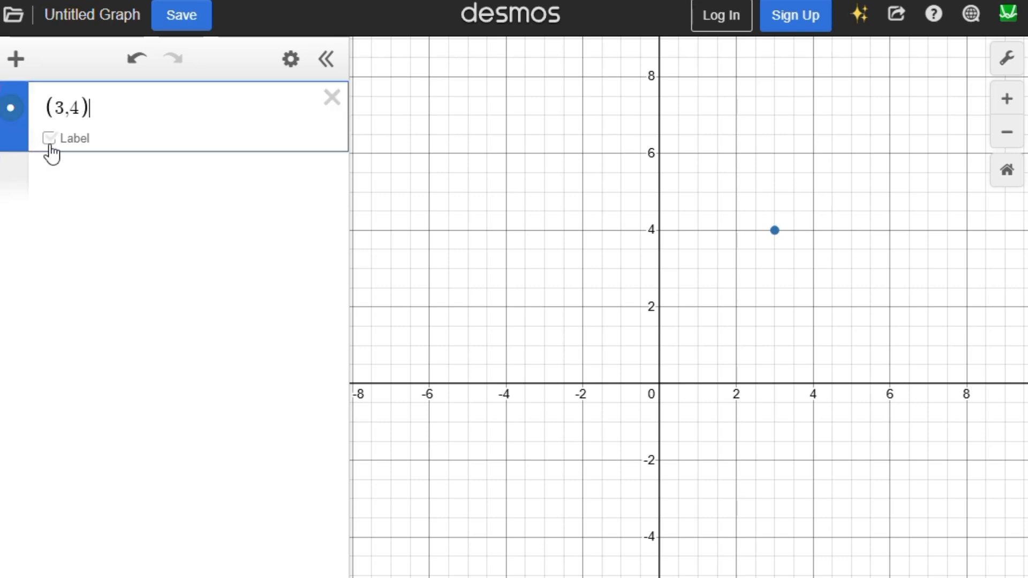
left_click(48, 140)
left_click(158, 134)
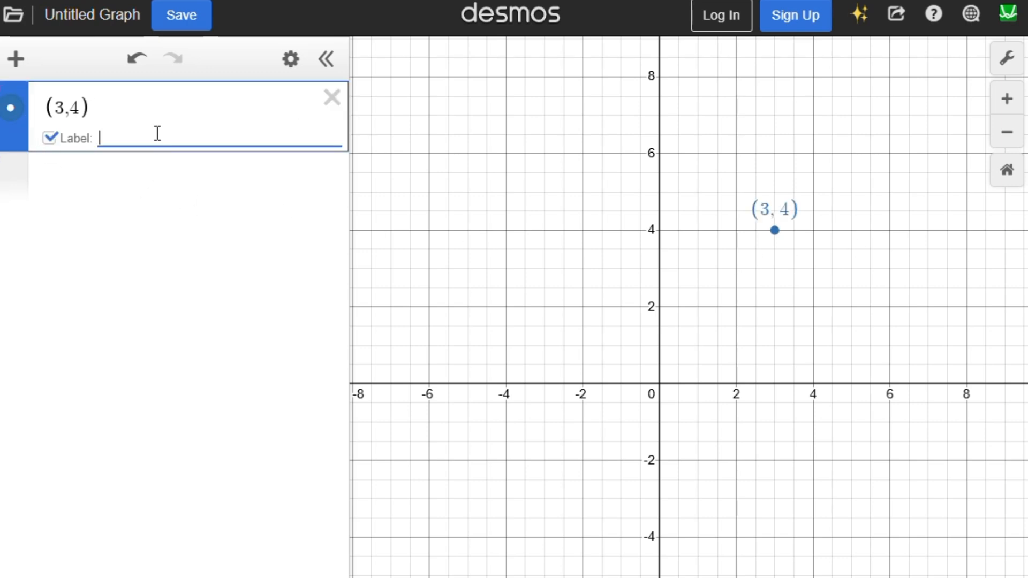
type("A")
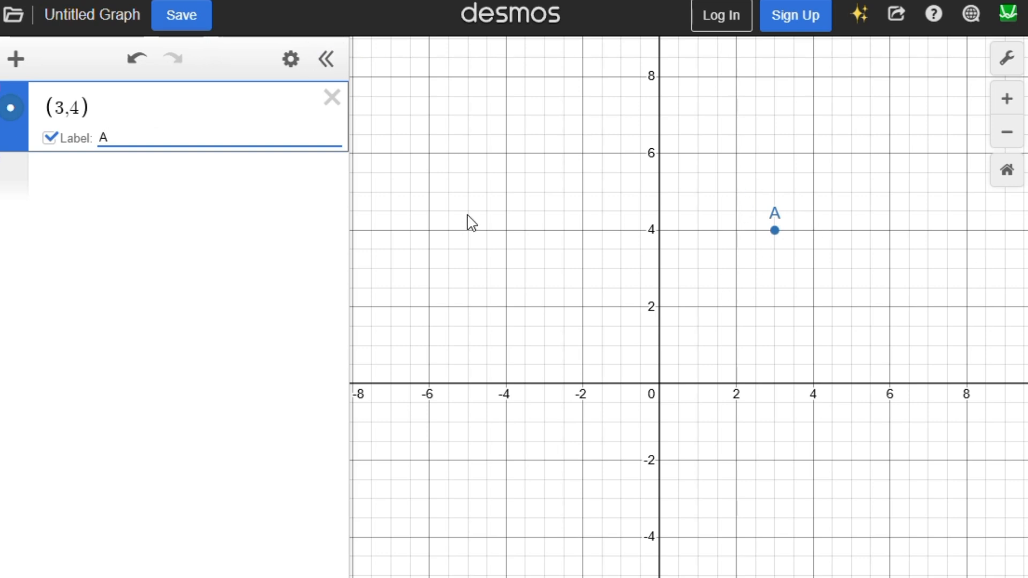
left_click(184, 190)
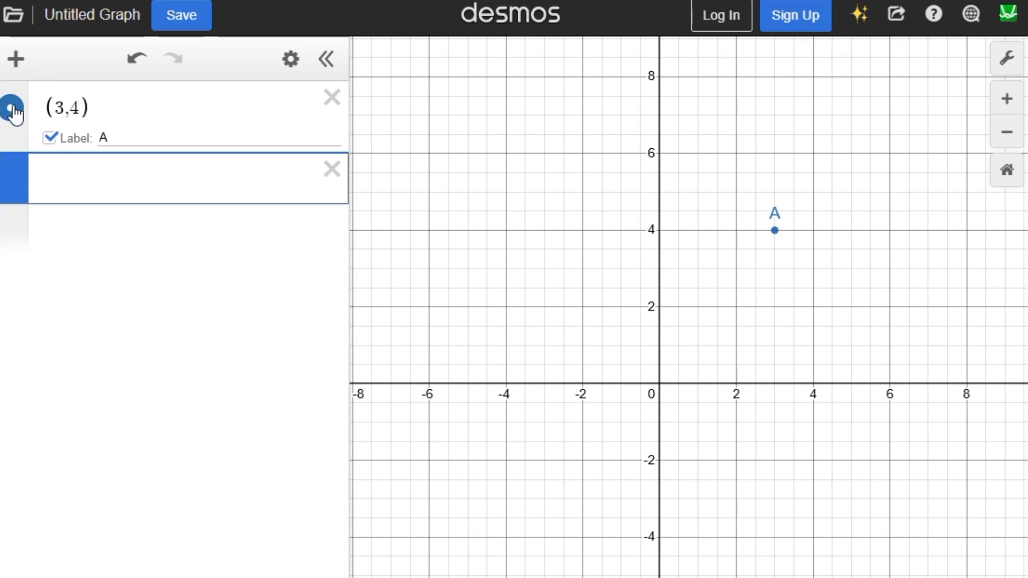
- Try coloring point A green, and set it back to blue
left_click(13, 110)
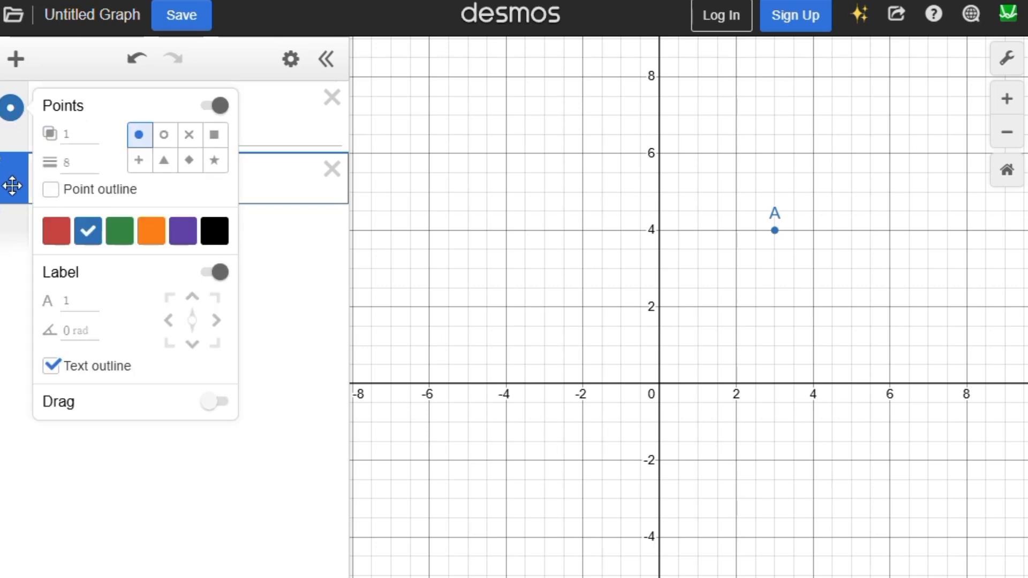
left_click(119, 231)
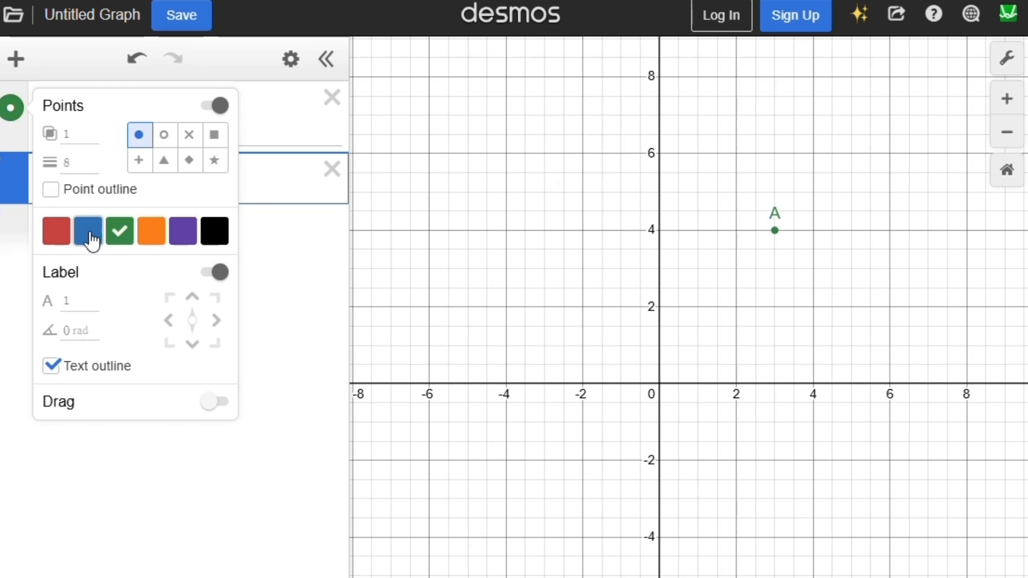
left_click(88, 231)
left_click(163, 486)
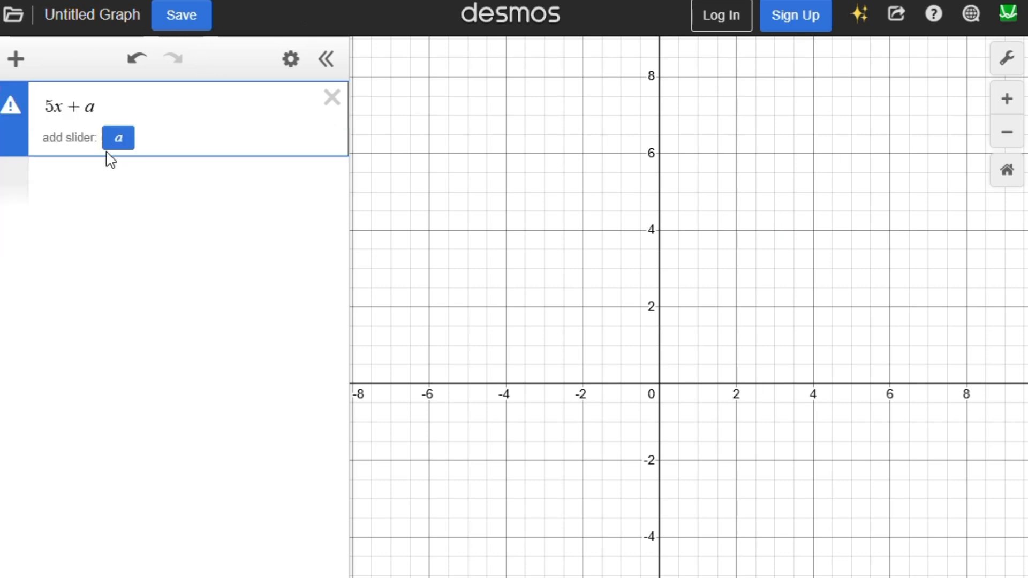
- Add a slider for a to the expression 5x + a and set a to 10
left_click(108, 140)
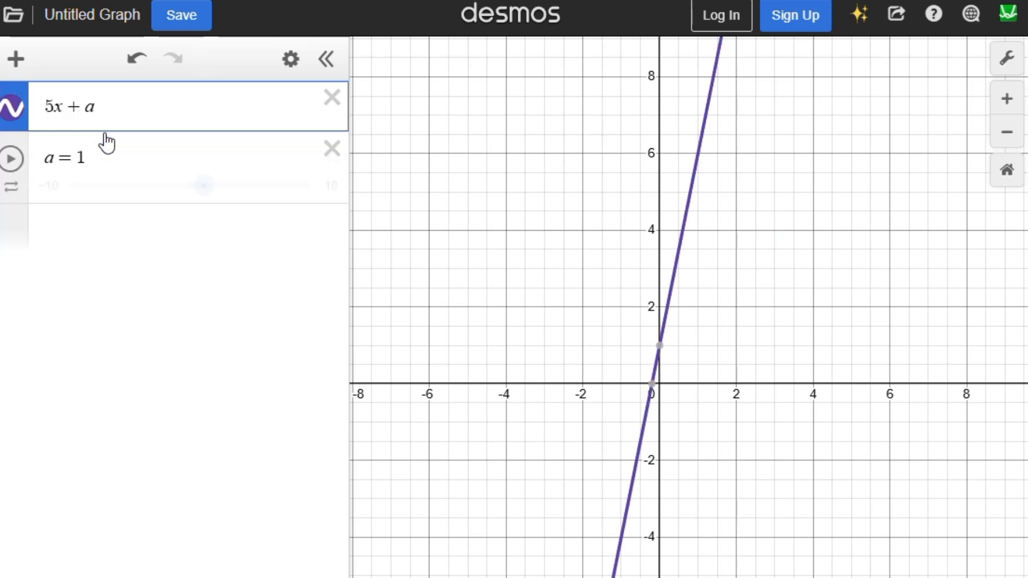
scroll(790, 371, "up", 3)
left_click_drag(720, 275, 825, 289)
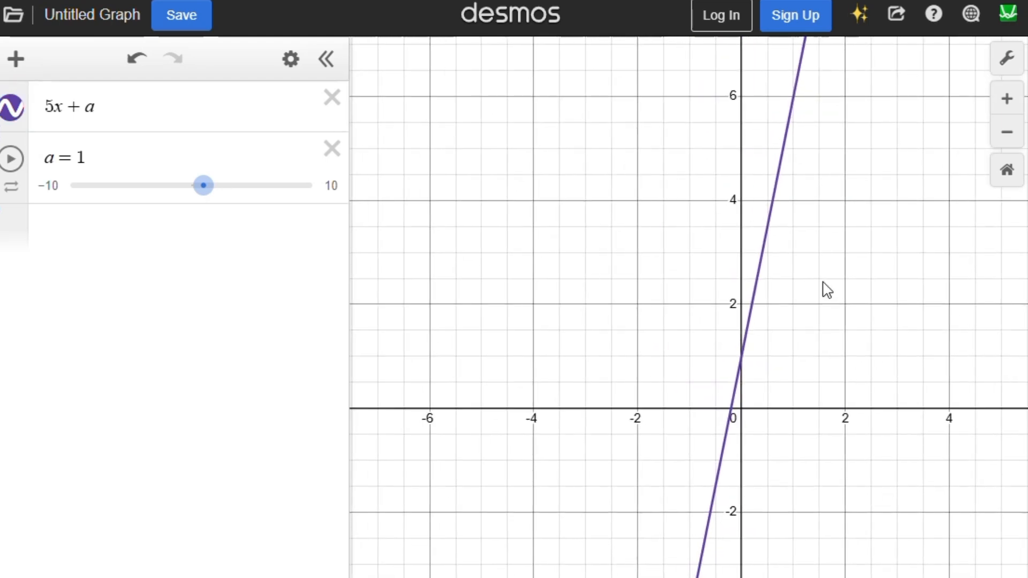
scroll(828, 289, "up", 2)
left_click_drag(206, 188, 337, 172)
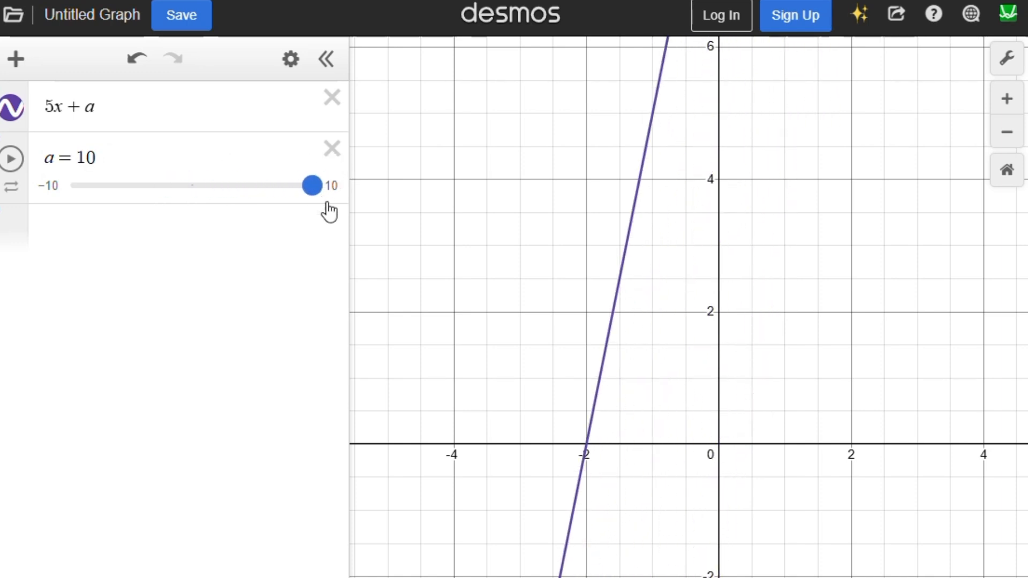
- Set the range of slider a from −50 to 100 and move the slider to 33
left_click_drag(312, 186, 259, 227)
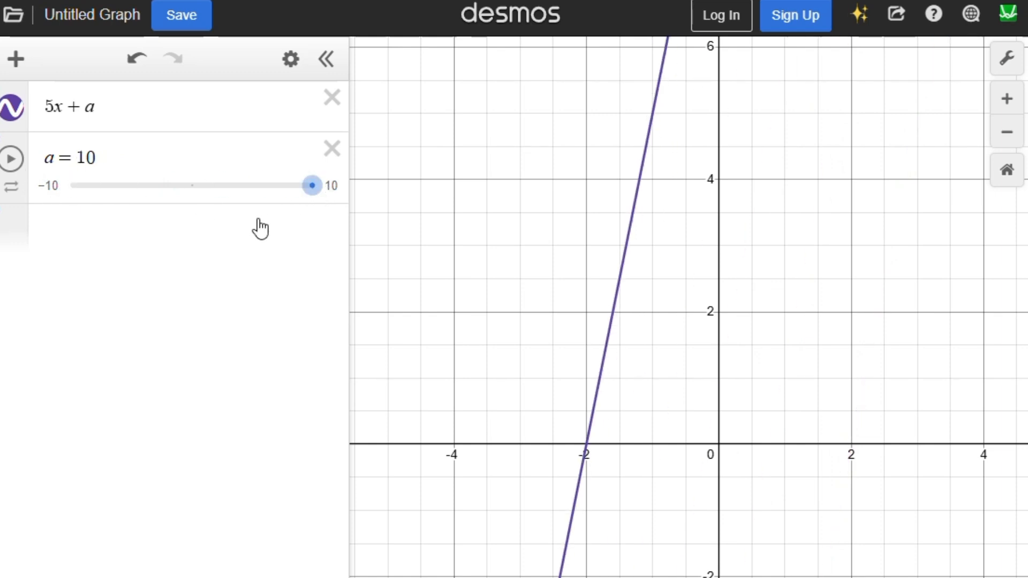
left_click(174, 157)
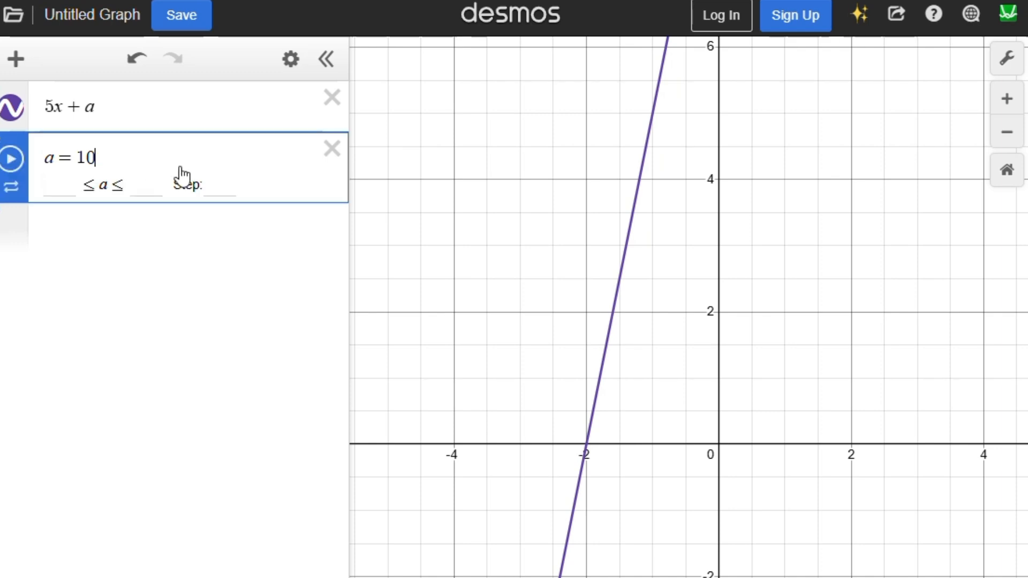
left_click(72, 186)
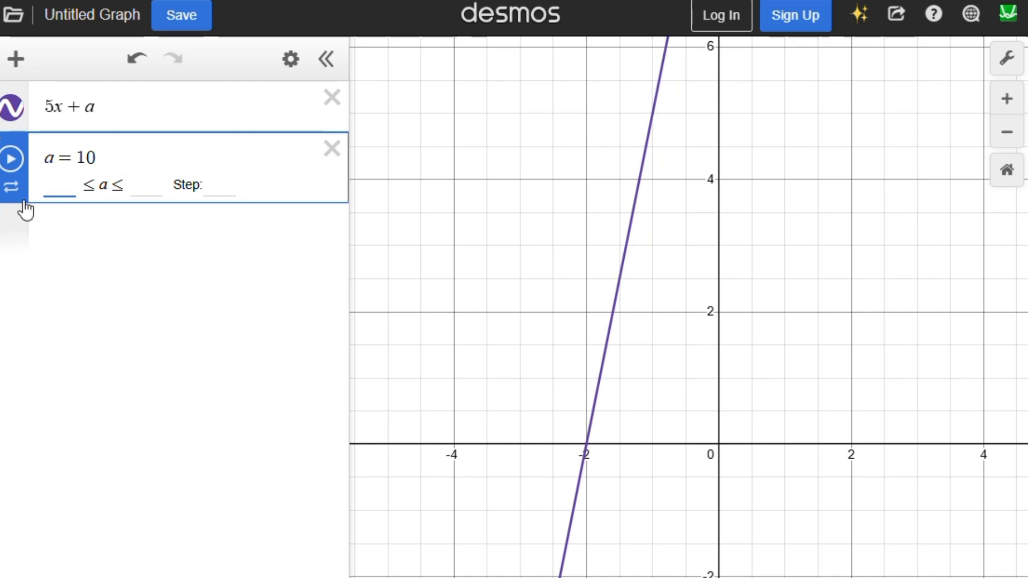
type("-59=")
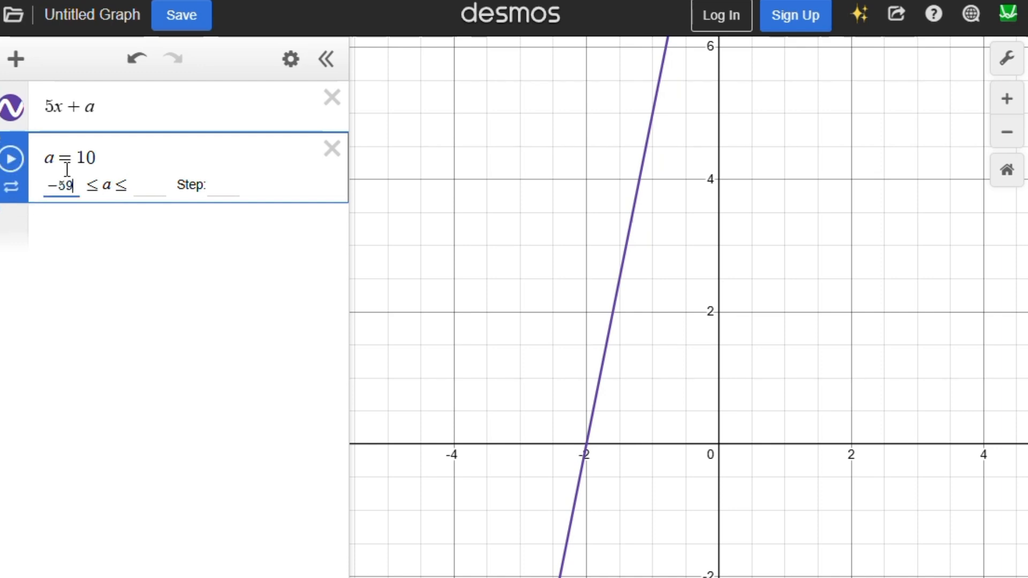
key("BackSpace")
key("BackSpace")
type("0")
left_click(151, 194)
type("100")
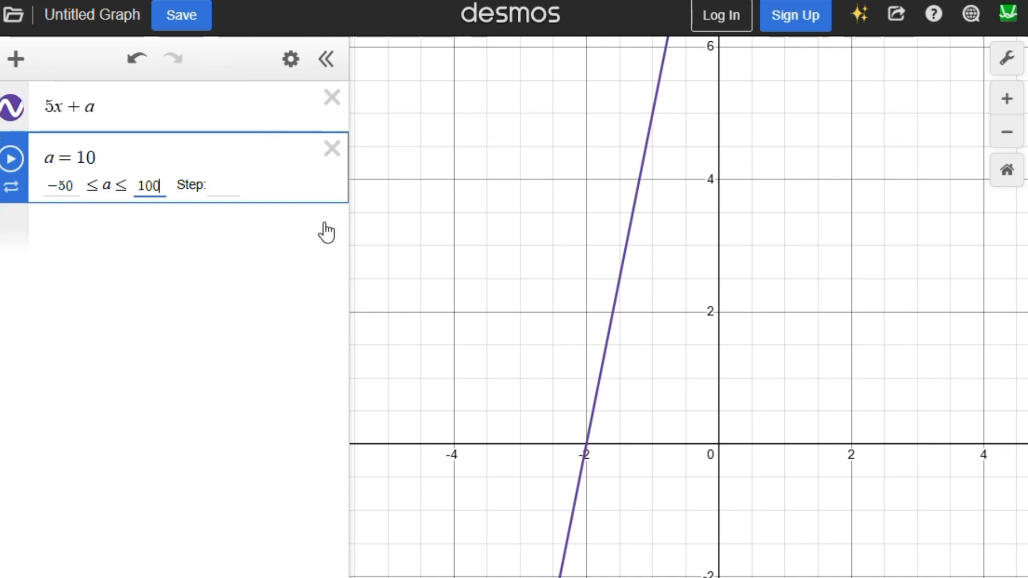
left_click(211, 214)
left_click_drag(163, 186, 189, 202)
- Set the step of slider a to 5 and try moving the slider in those increments
left_click(195, 154)
left_click(231, 177)
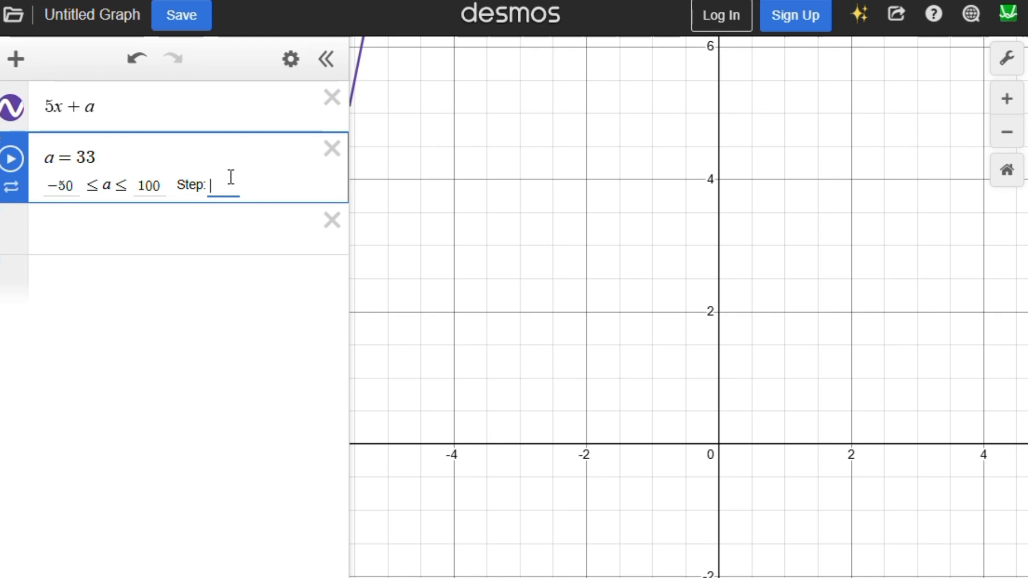
type("5")
left_click(238, 219)
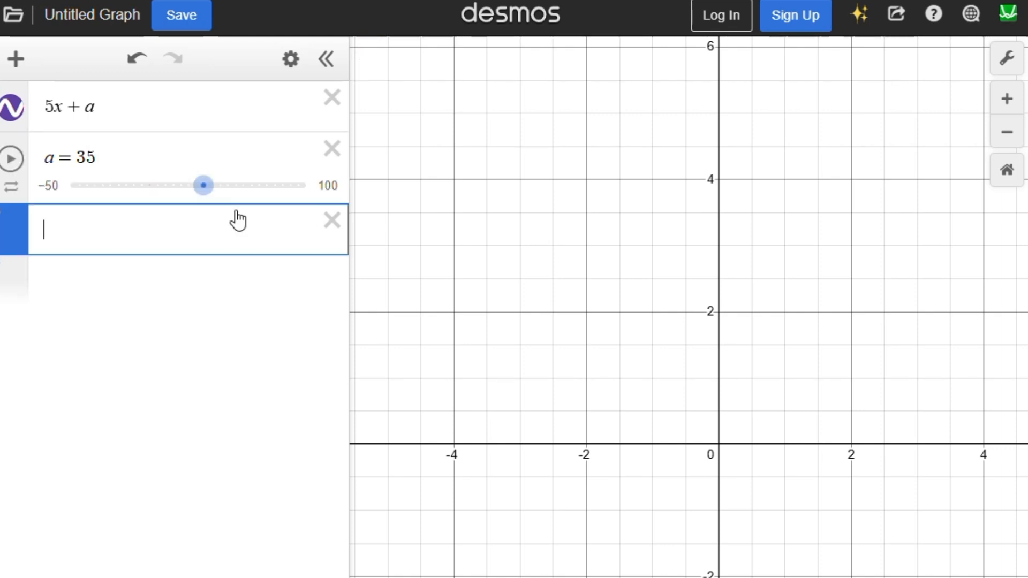
left_click_drag(203, 191, 257, 231)
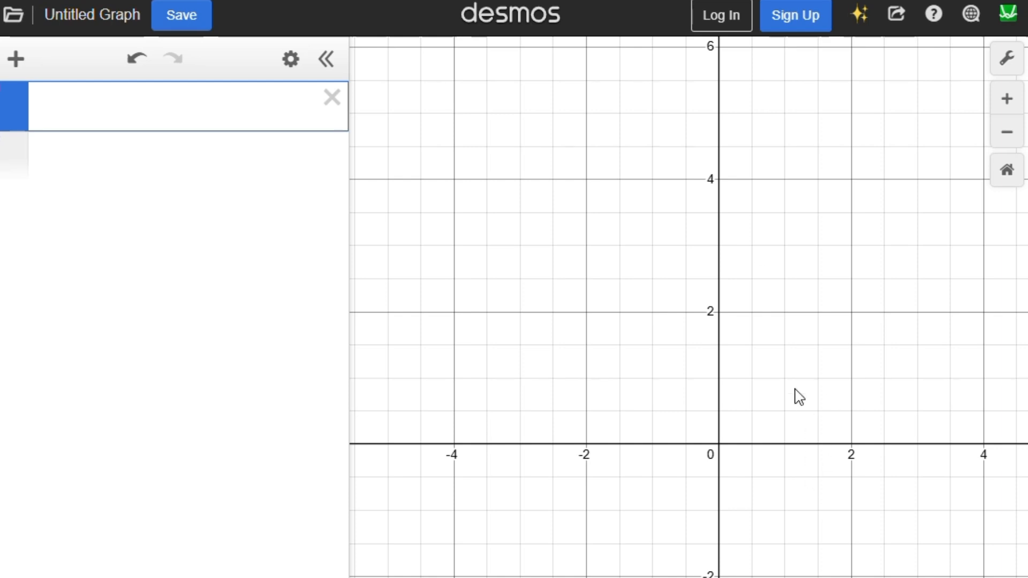
- Enter the empty functions sin( ), cos( ) and tan( ) on three separate expression lines
type("in/")
key("BackSpace")
type("(")
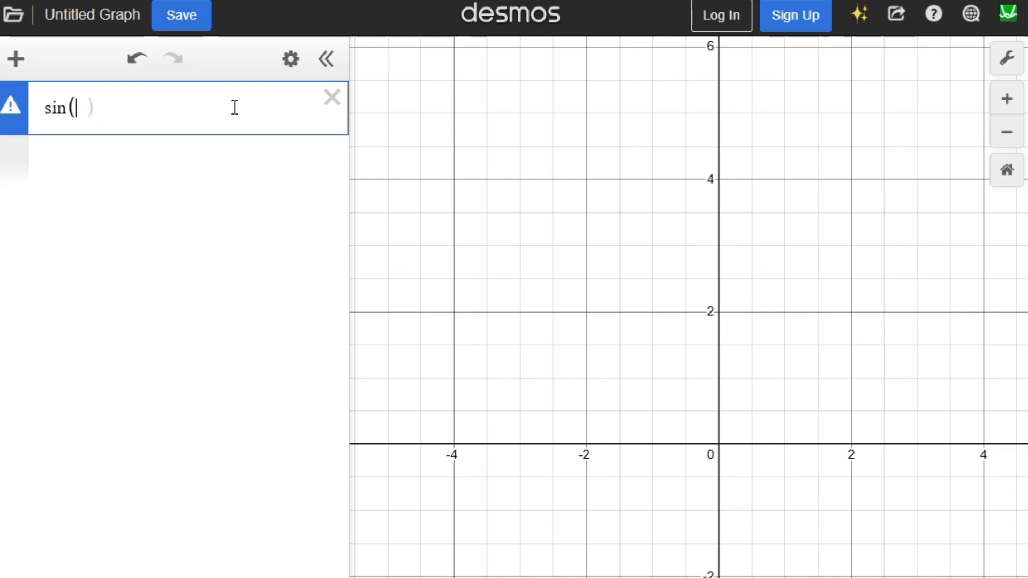
key("Return")
type("cos(")
key("Return")
type("tan)(")
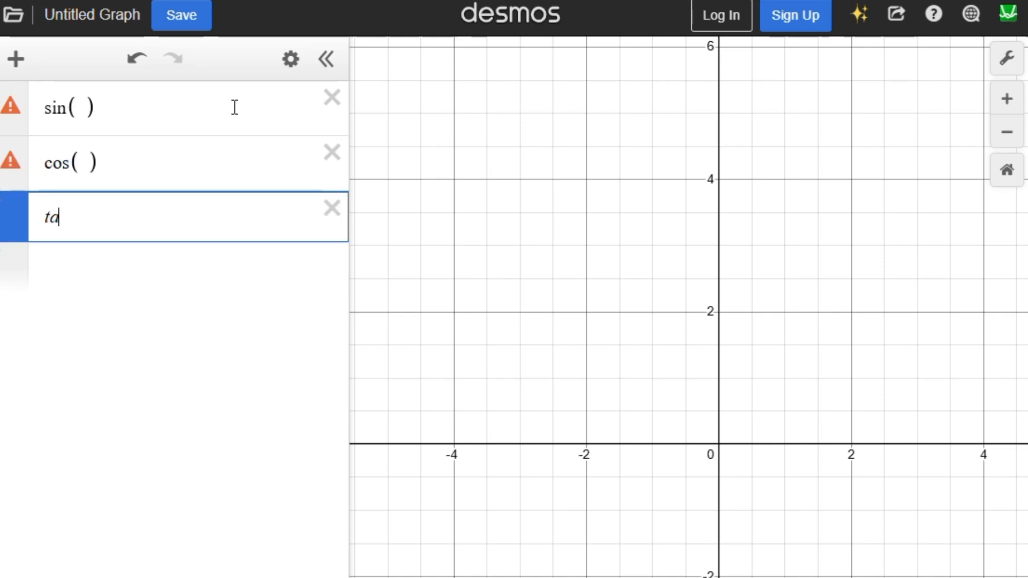
key("BackSpace")
key("BackSpace")
type("(")
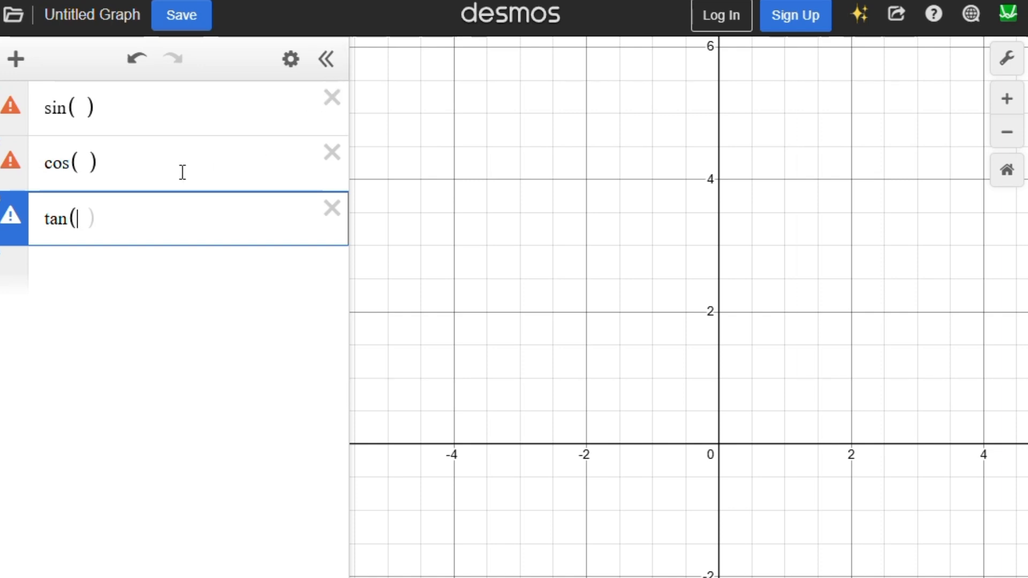
left_click(138, 163)
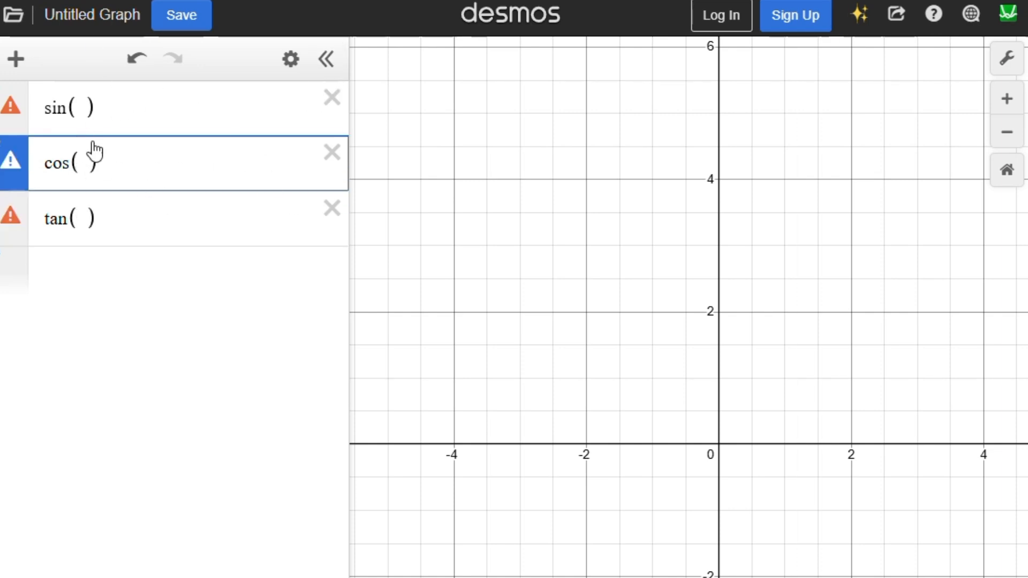
left_click_drag(68, 108, 43, 127)
left_click_drag(53, 164, 62, 188)
double_click(67, 222)
- Fill in the arguments of the three trig functions to evaluate sin(23), cos(34) and tan(35)
left_click(86, 107)
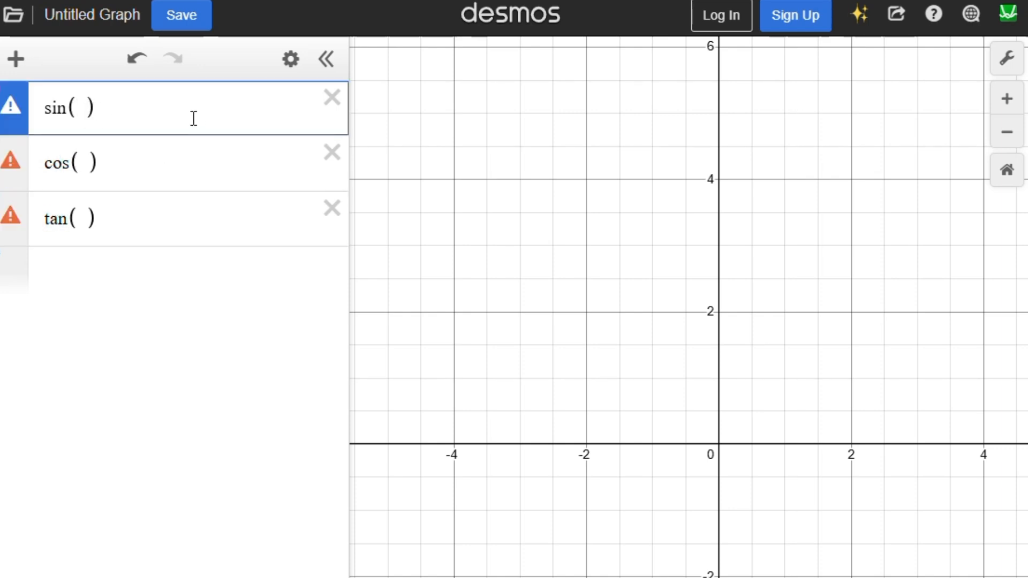
type("23")
left_click(80, 188)
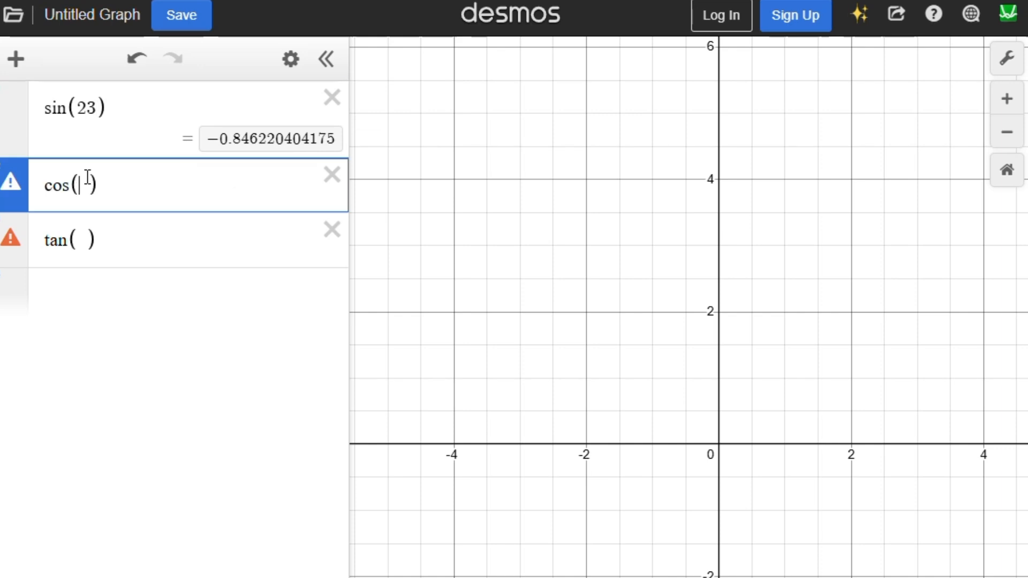
type("34")
type("5")
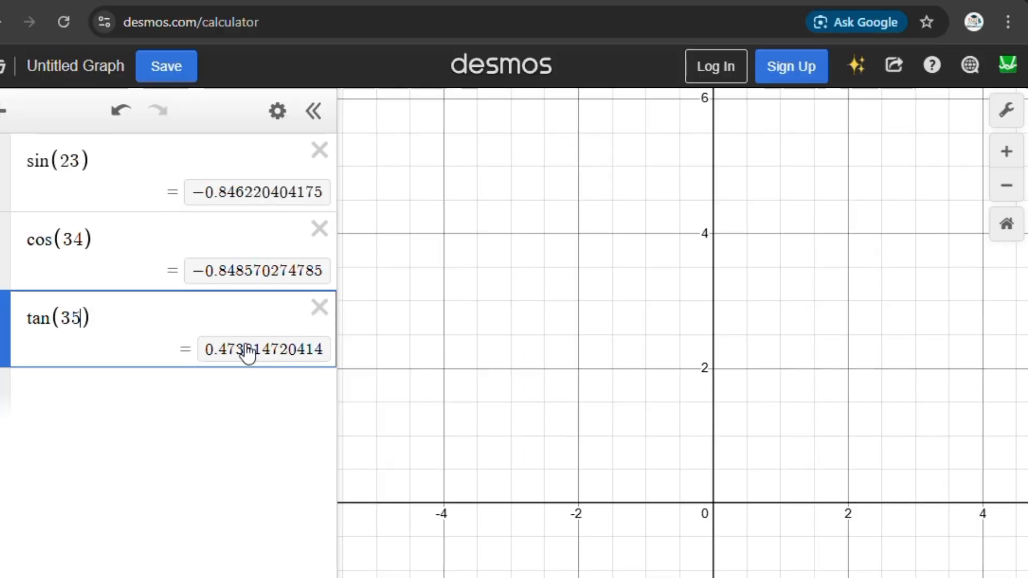
left_click_drag(223, 351, 253, 352)
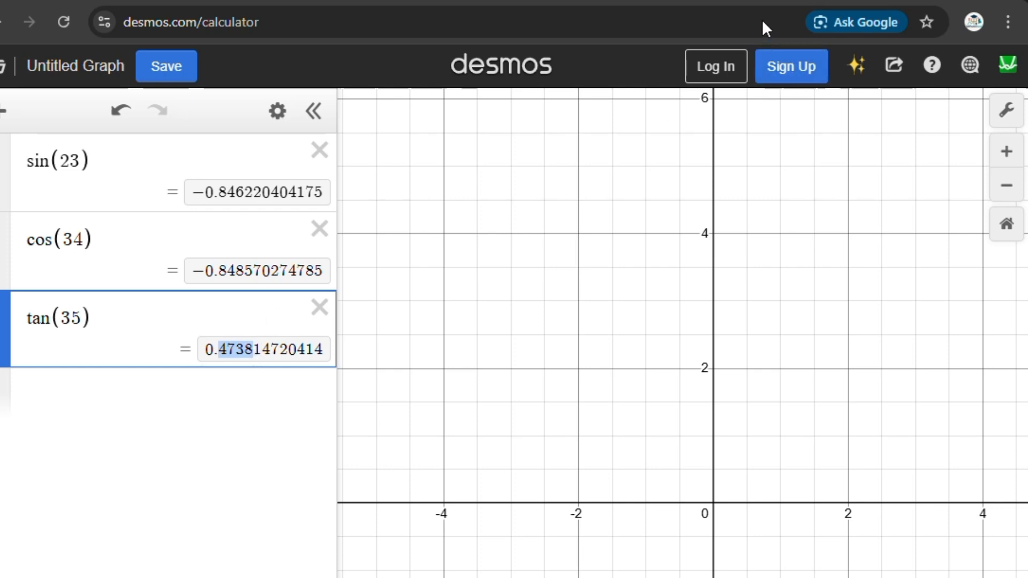
left_click(234, 382)
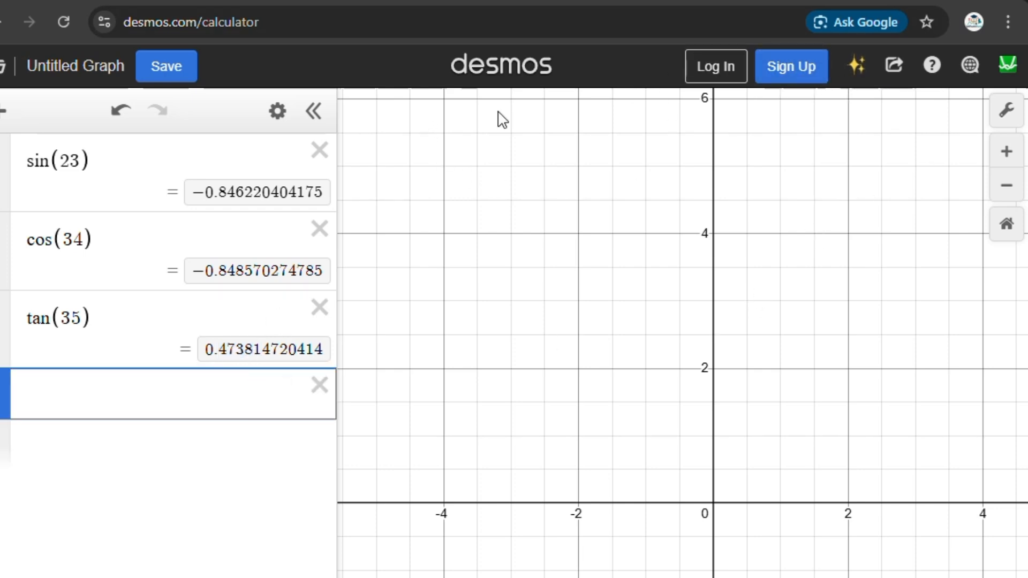
- Try evaluating the trig expressions in degrees, and set the angle mode back to radians
left_click(1009, 111)
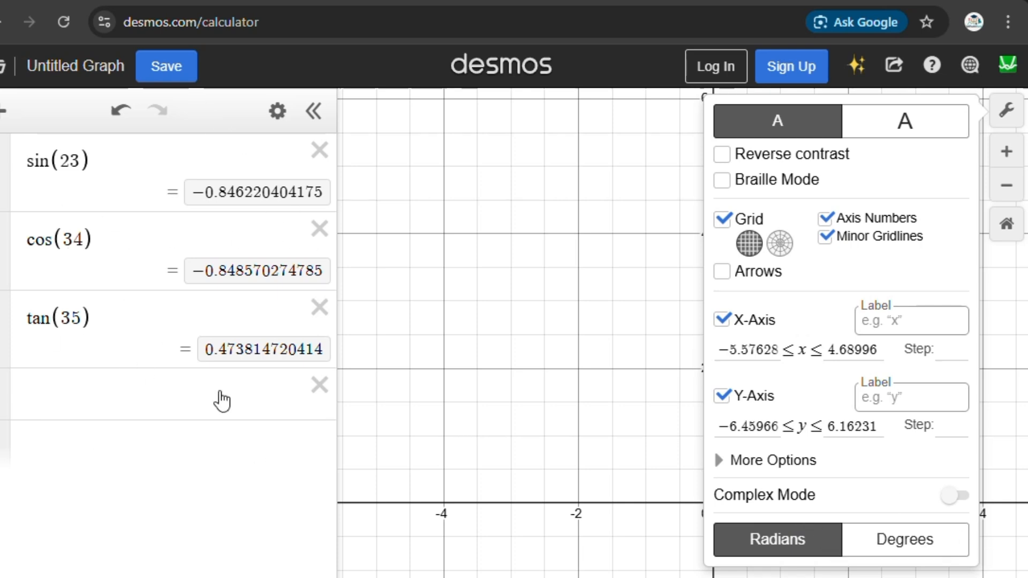
left_click(932, 541)
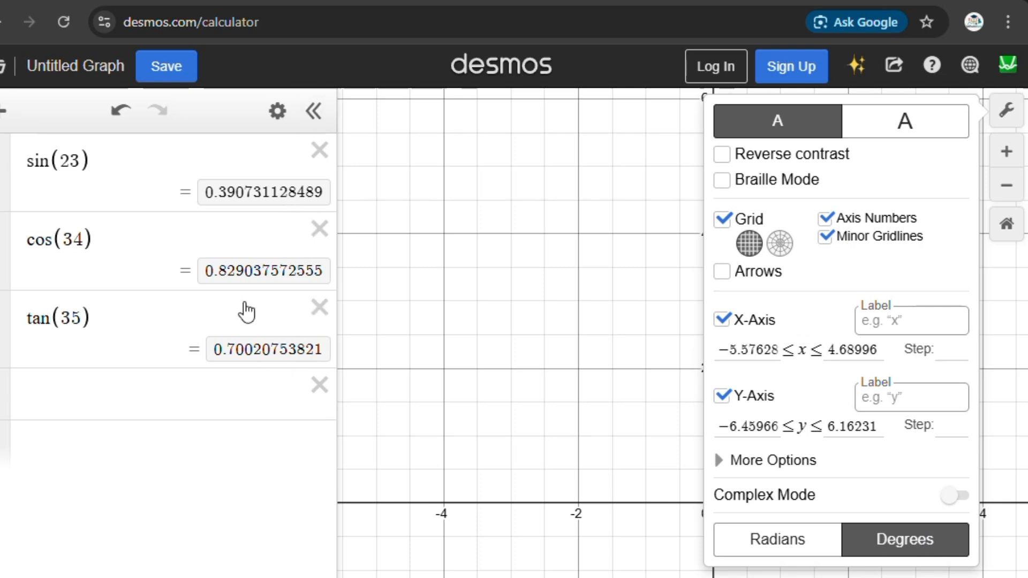
left_click(785, 541)
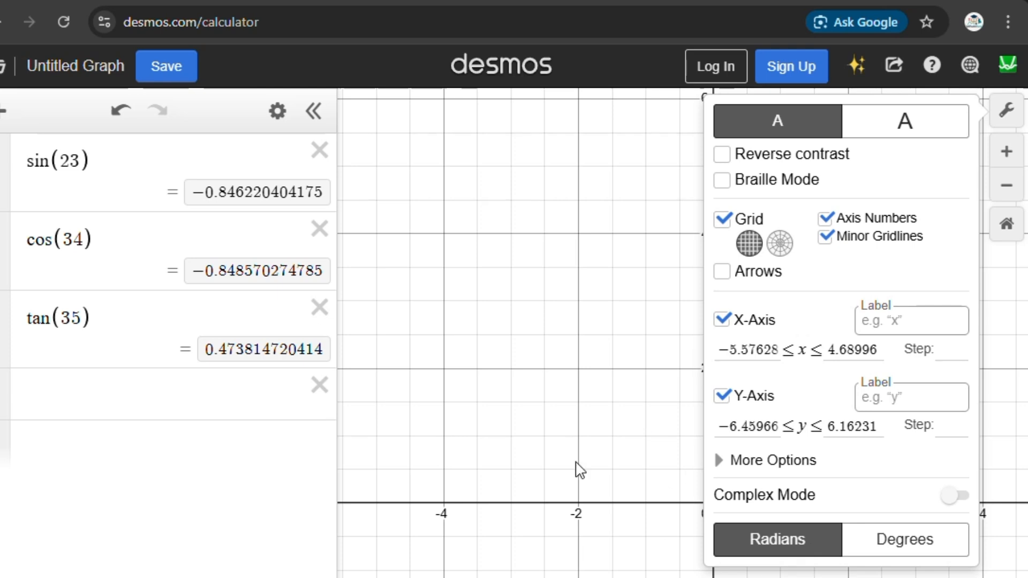
key("Escape")
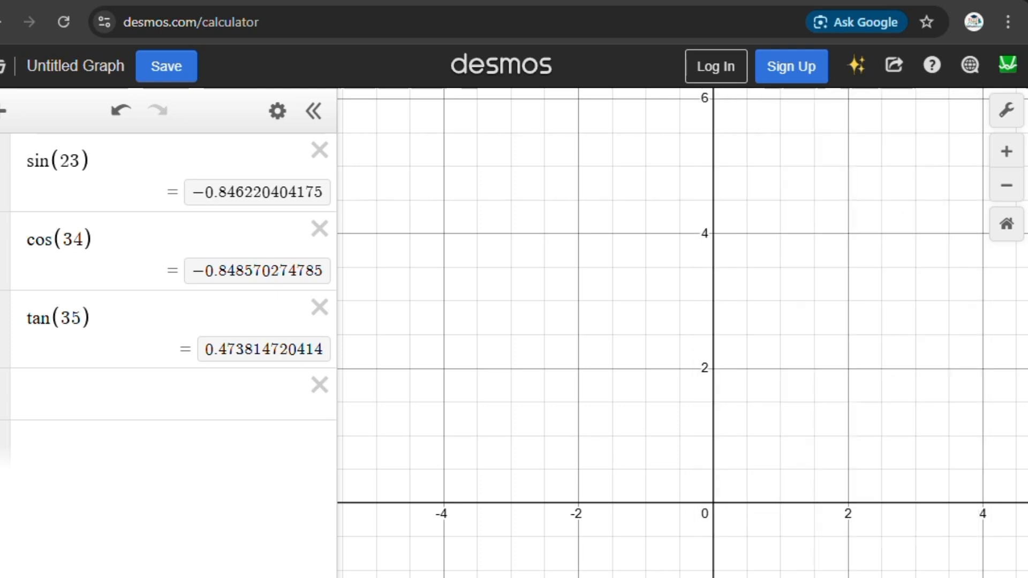
- Delete the sin(23), cos(34) and tan(35) expressions
left_click(320, 151)
left_click(320, 150)
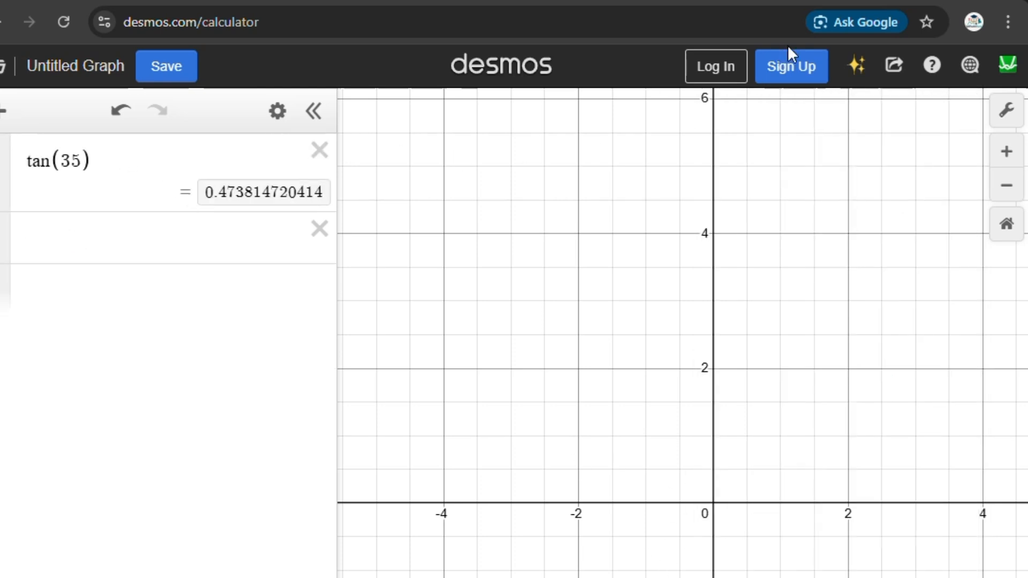
left_click(320, 151)
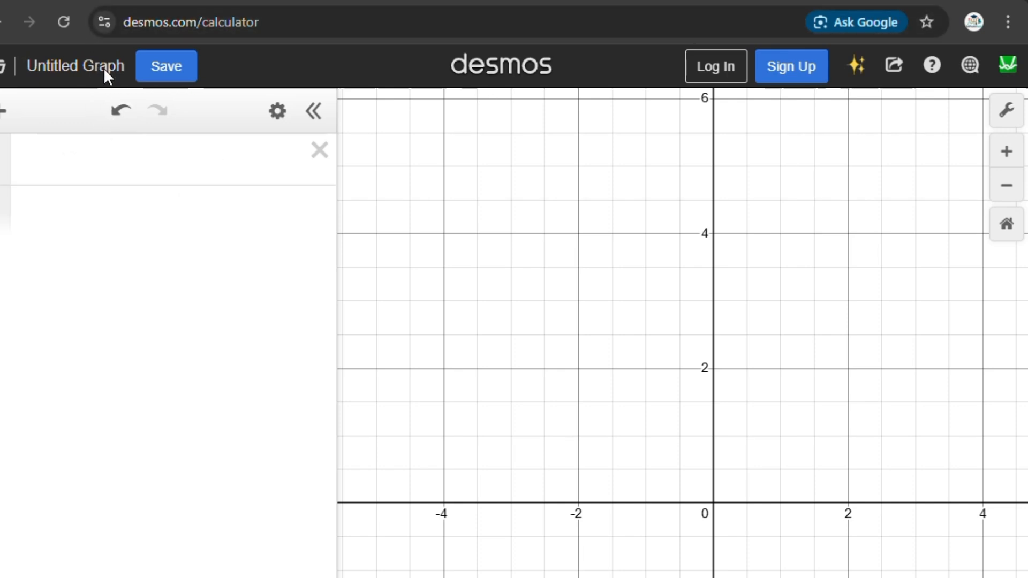
- Enter the constant π in the empty first expression, and clear it
left_click(117, 163)
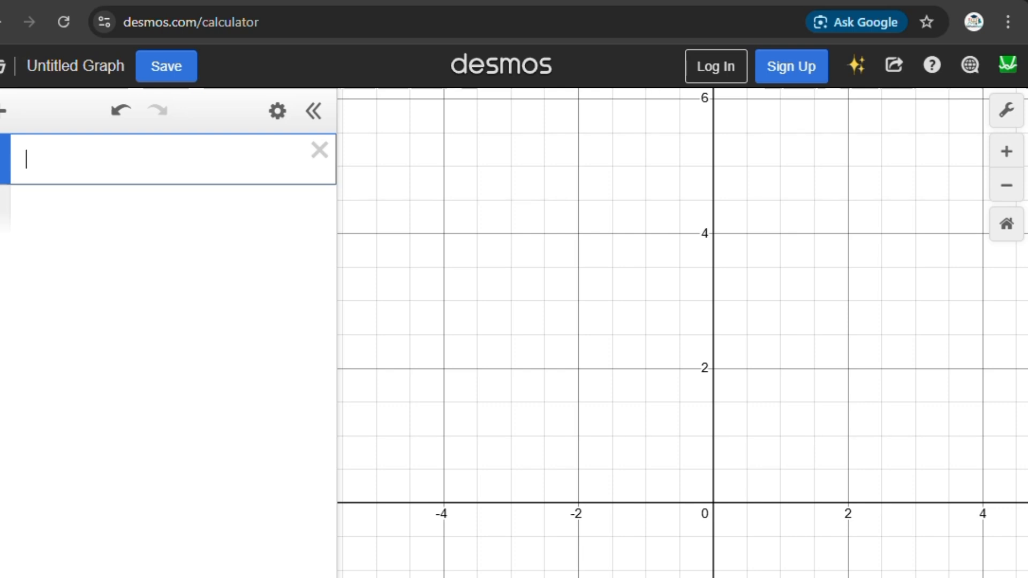
type("p")
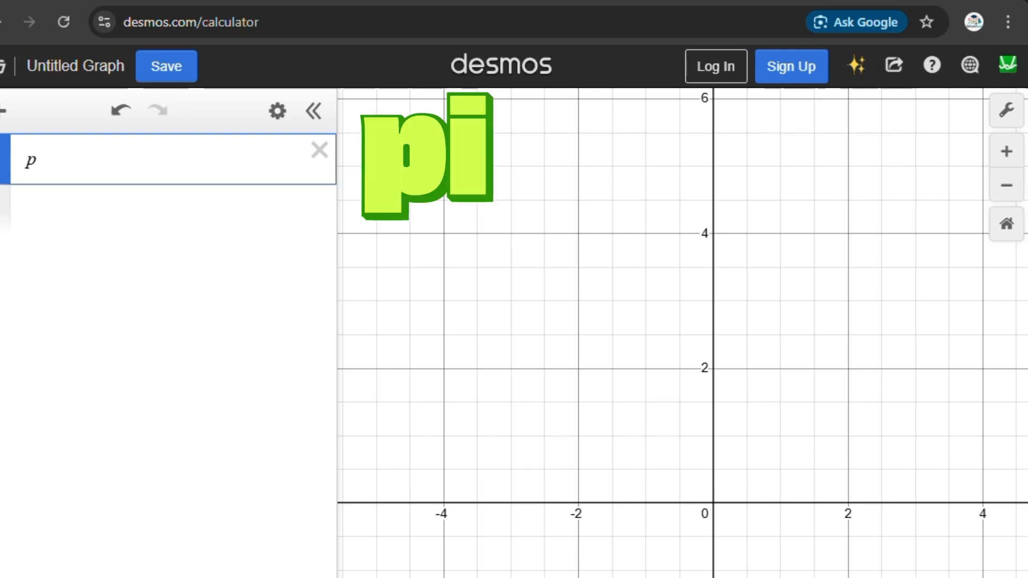
type("i")
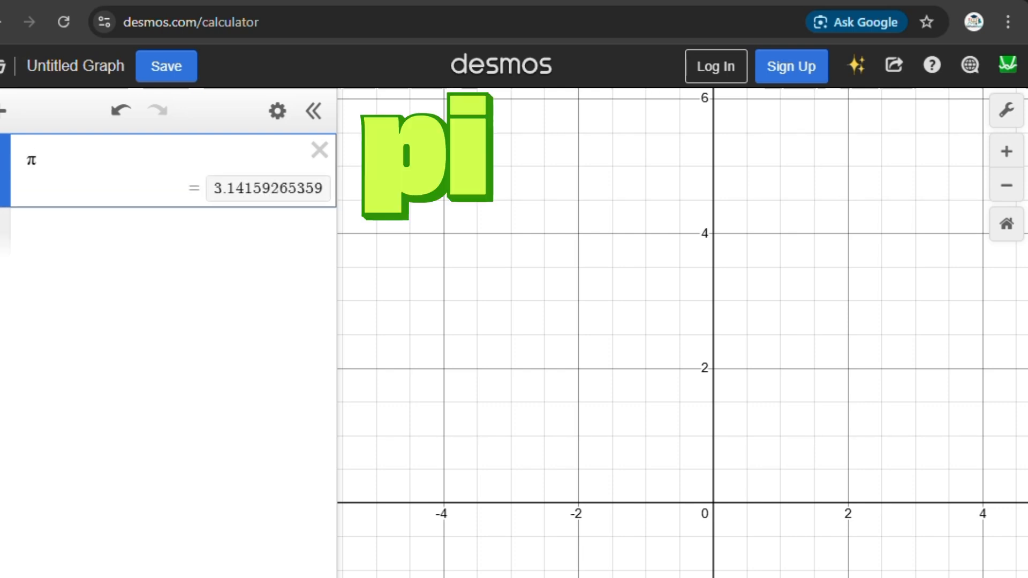
key("BackSpace")
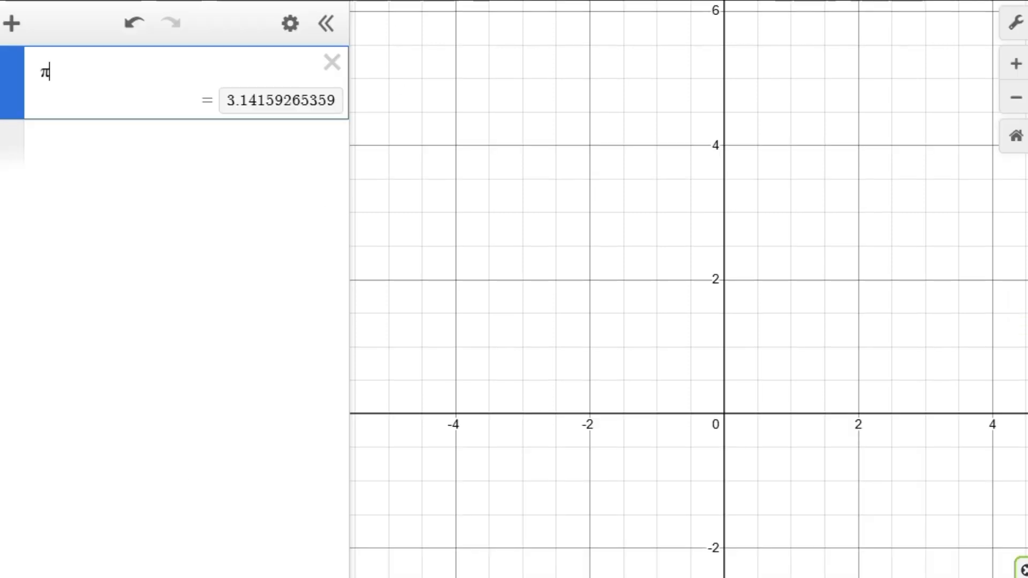
left_click(333, 63)
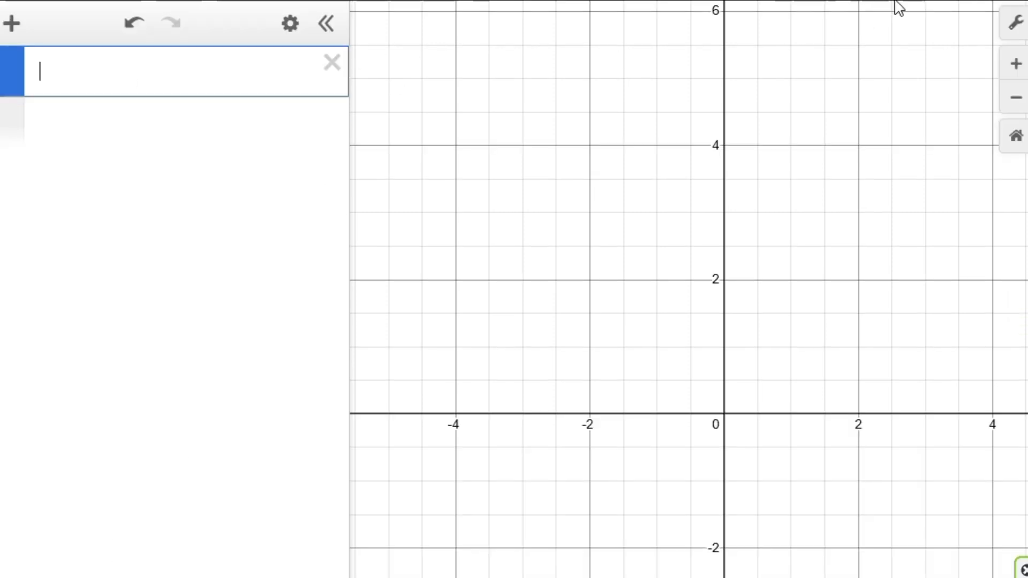
- Enter the empty functions mean(), stdev() and median() as three separate expressions
left_click(153, 80)
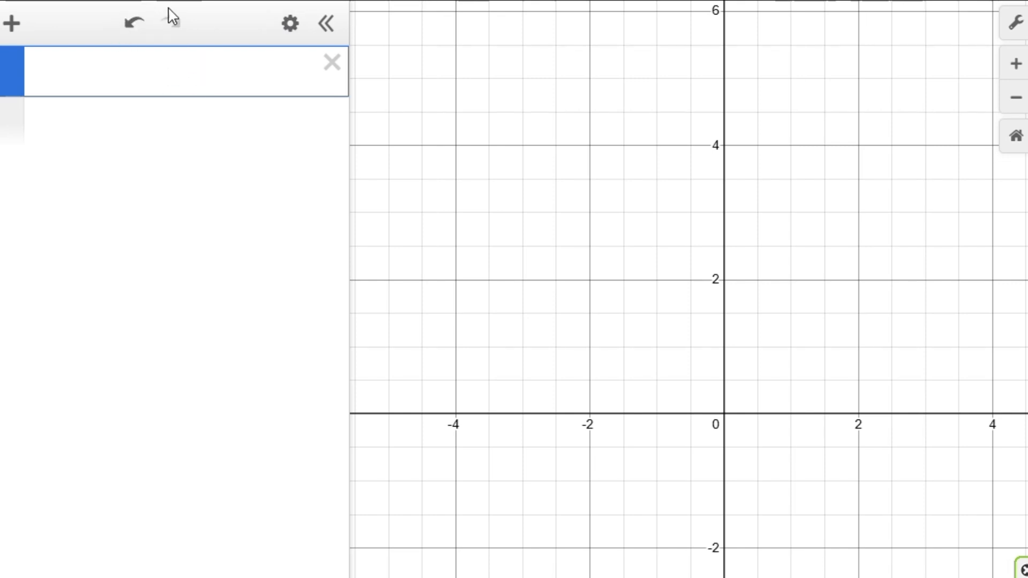
type("mean")
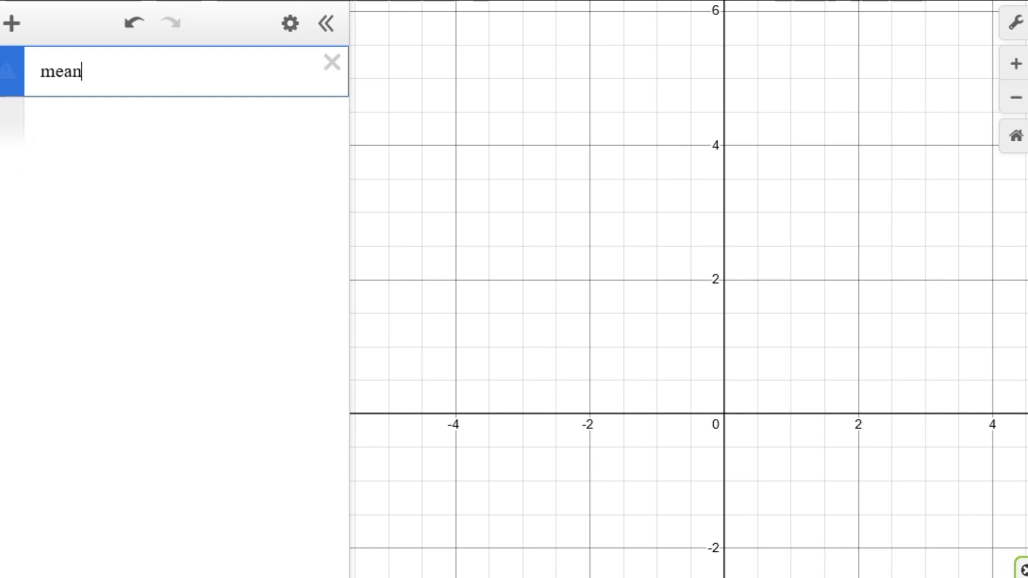
type("(")
key("Return")
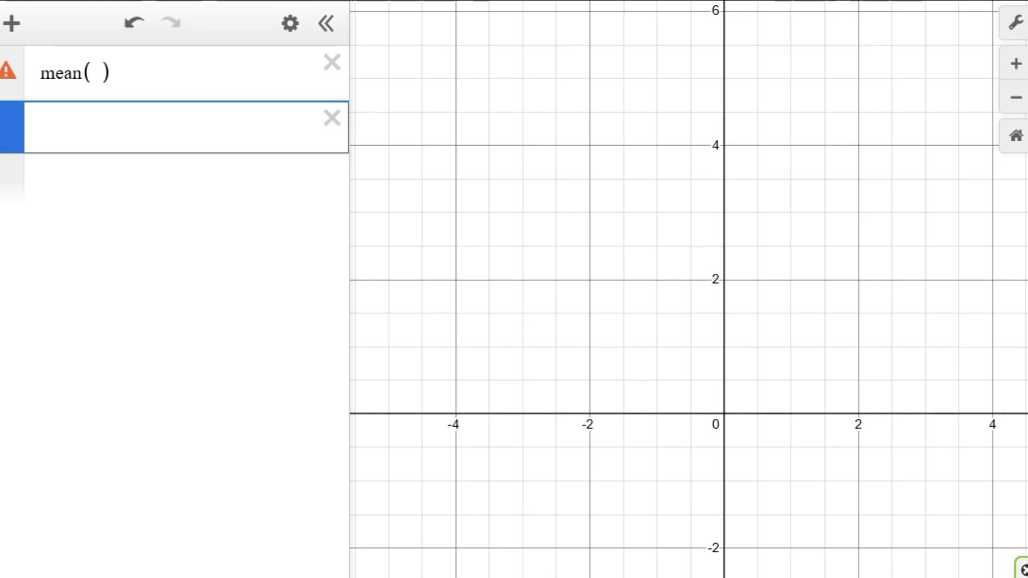
type("st")
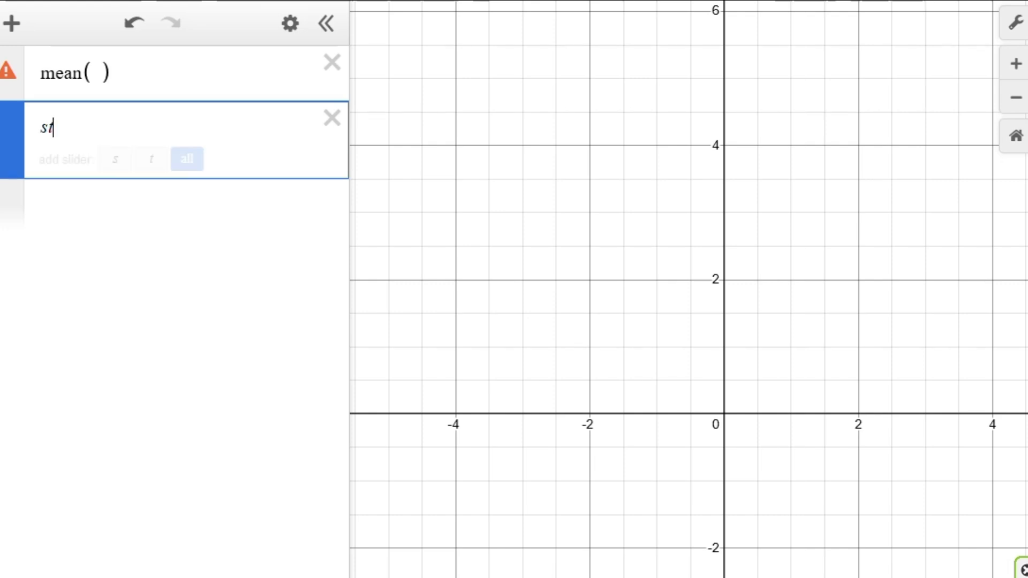
type("dev(")
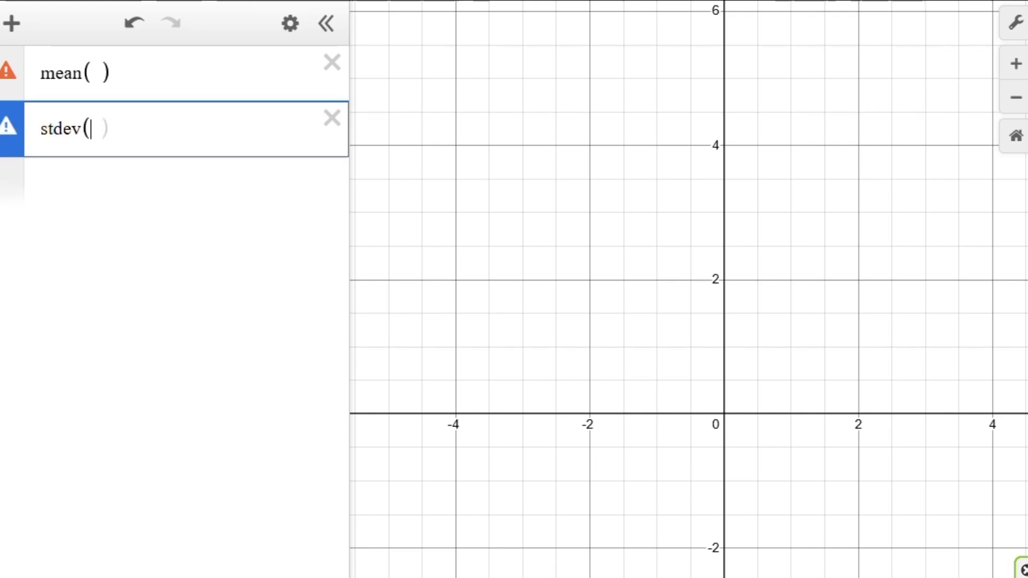
key("Return")
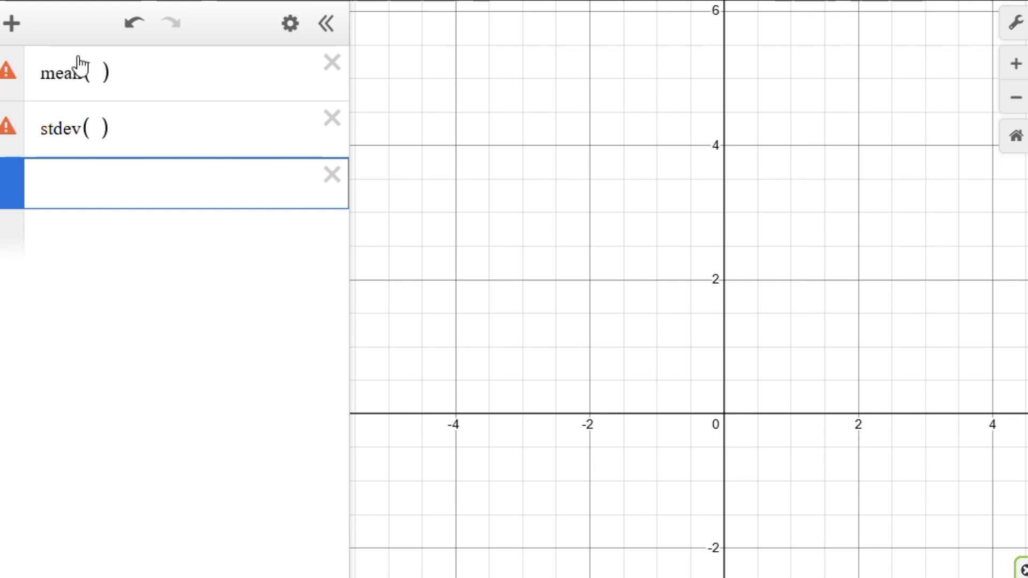
type("median")
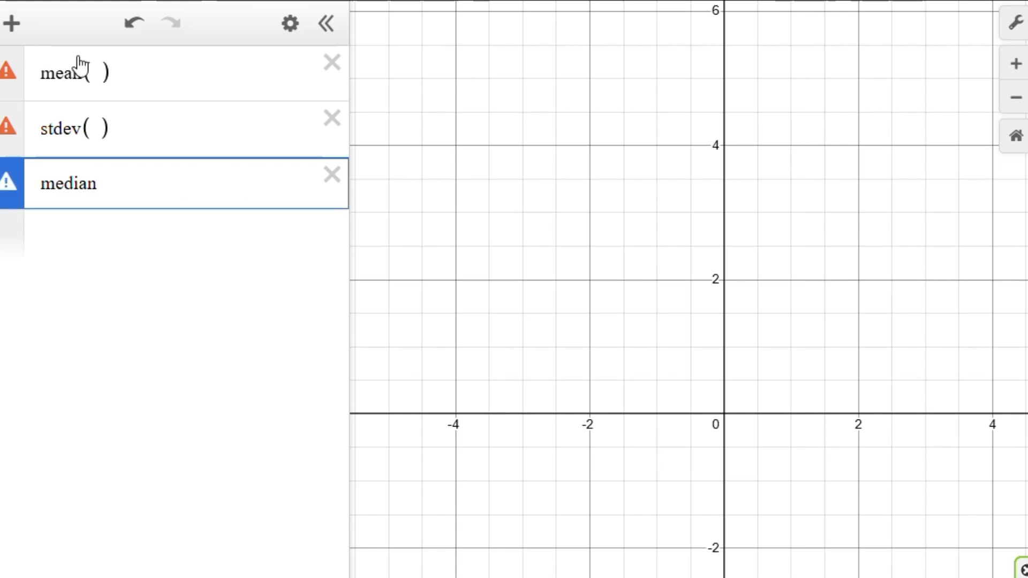
type("(")
- Fill in 1,2,3,4,5 as the arguments of both the mean and stdev functions
left_click(99, 73)
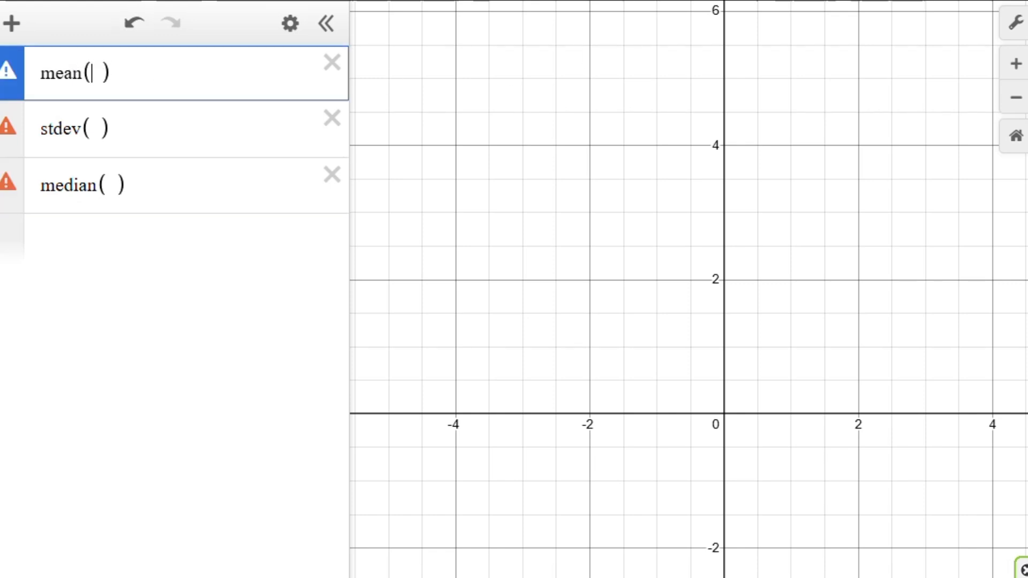
type("1,2,3,4,5")
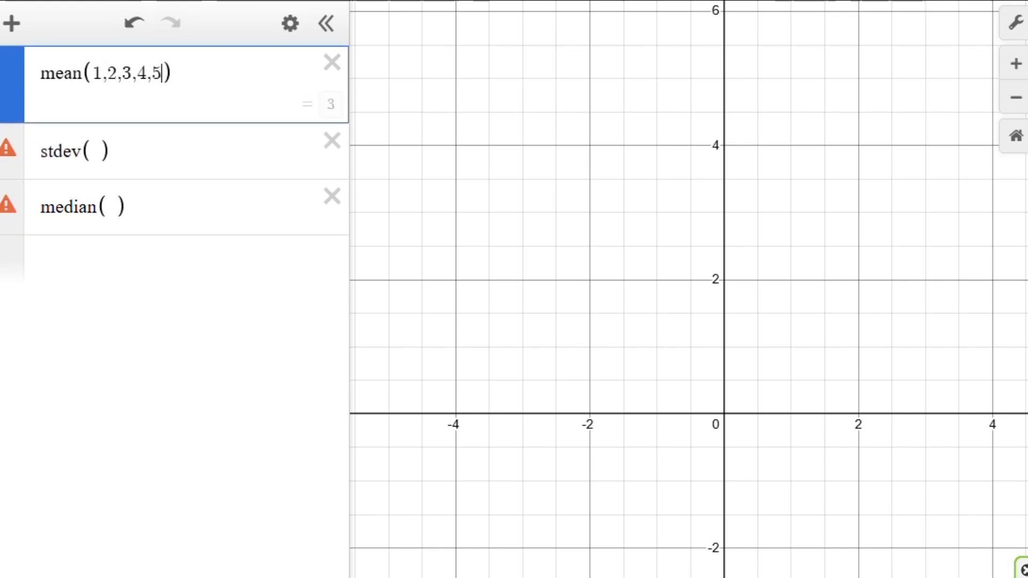
left_click(110, 151)
type("1,2,3,4,5")
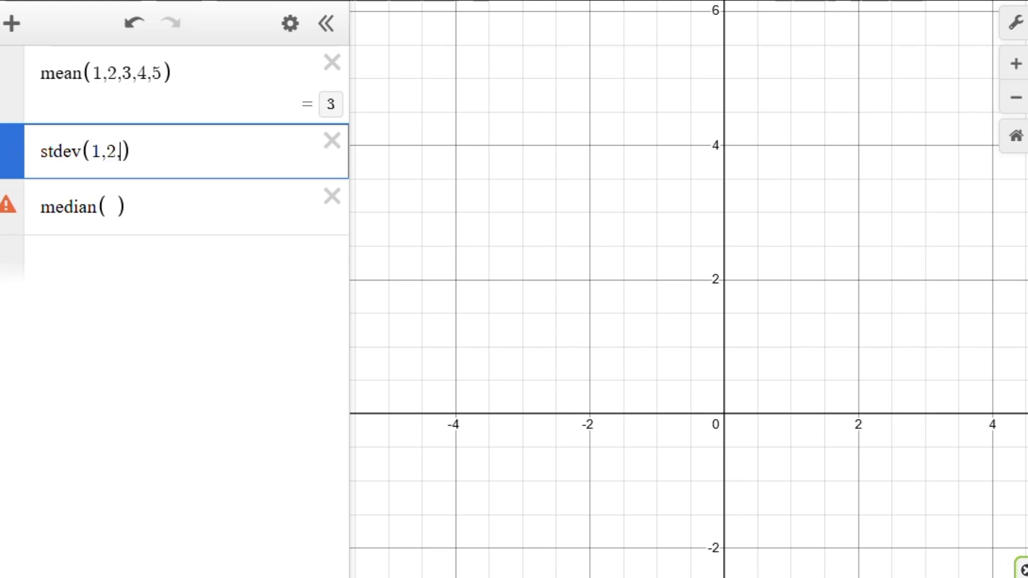
- Fill in the median function's arguments as 1,4,6,8,4,6
left_click(126, 230)
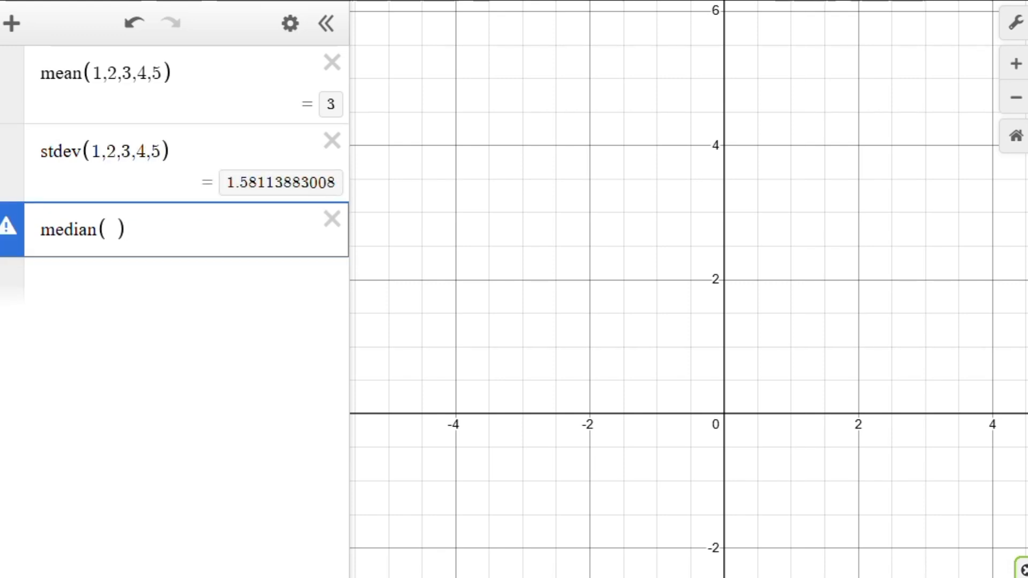
type("1,4,6,8,09,")
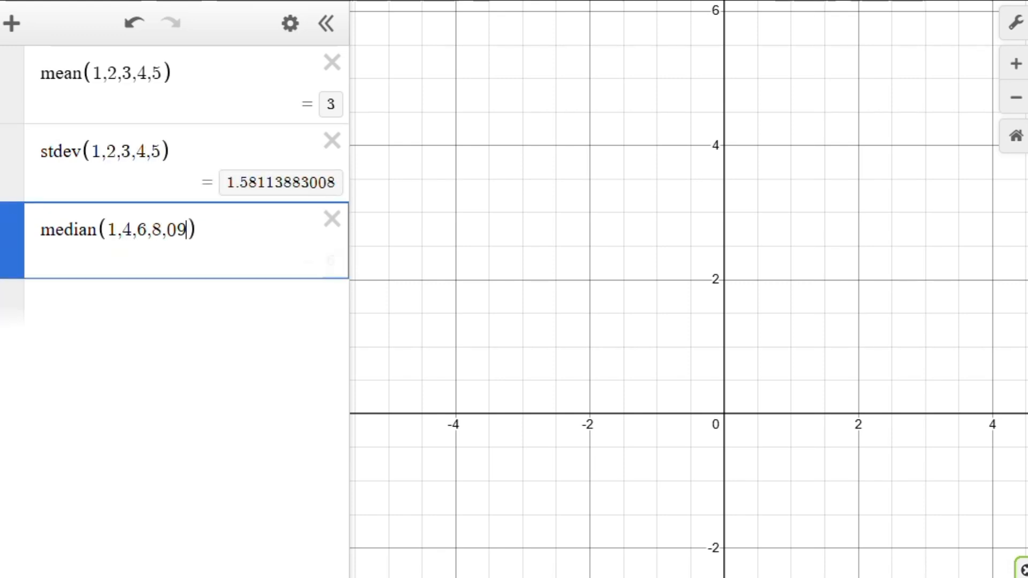
key("BackSpace")
key("BackSpace")
key("BackSpace")
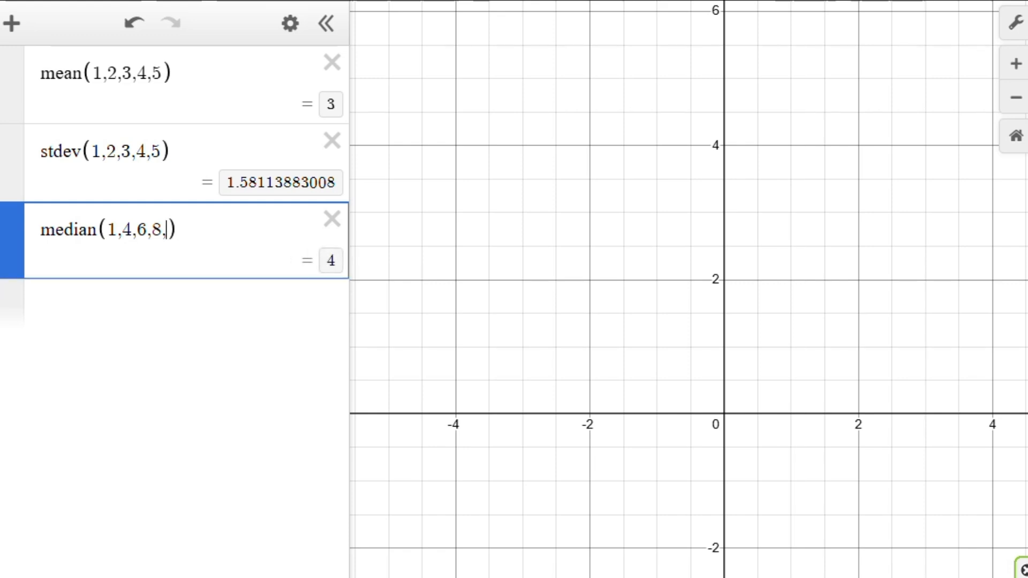
type("4,6")
- Highlight the mean, stdev and median expressions in turn, and clear them from the list
left_click_drag(165, 86, 58, 75)
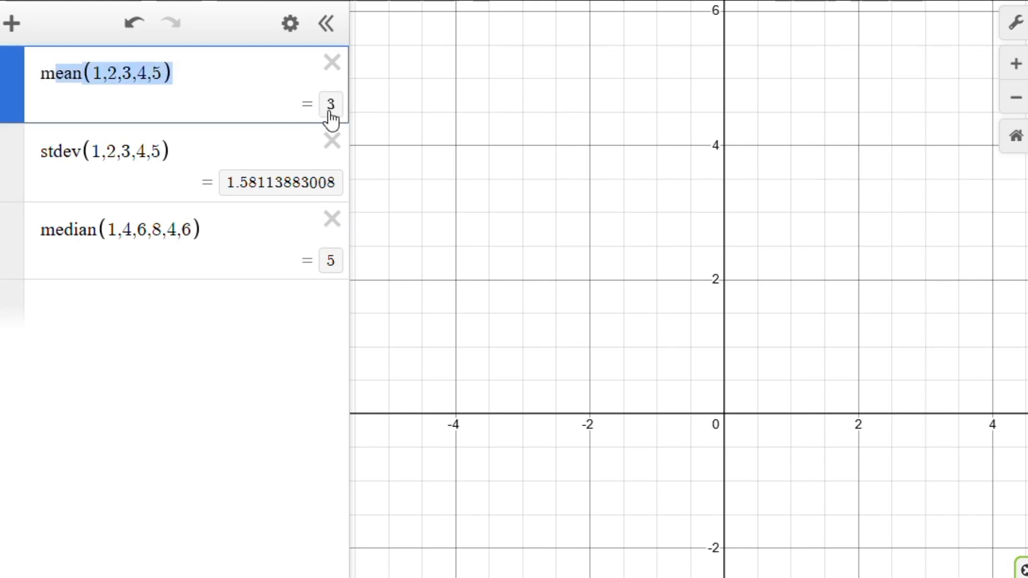
left_click(211, 148)
left_click_drag(211, 148, 21, 148)
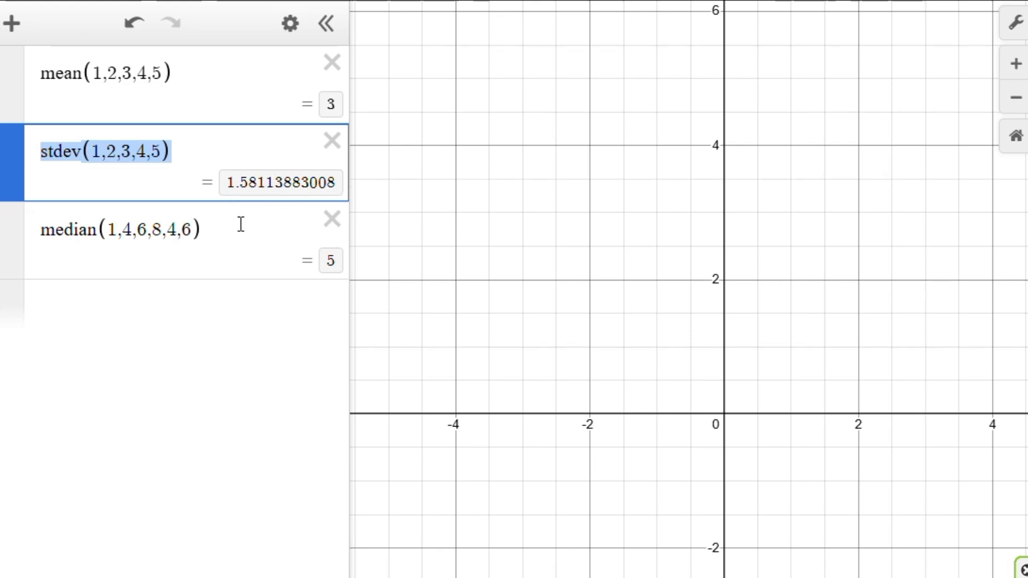
left_click_drag(241, 225, 21, 228)
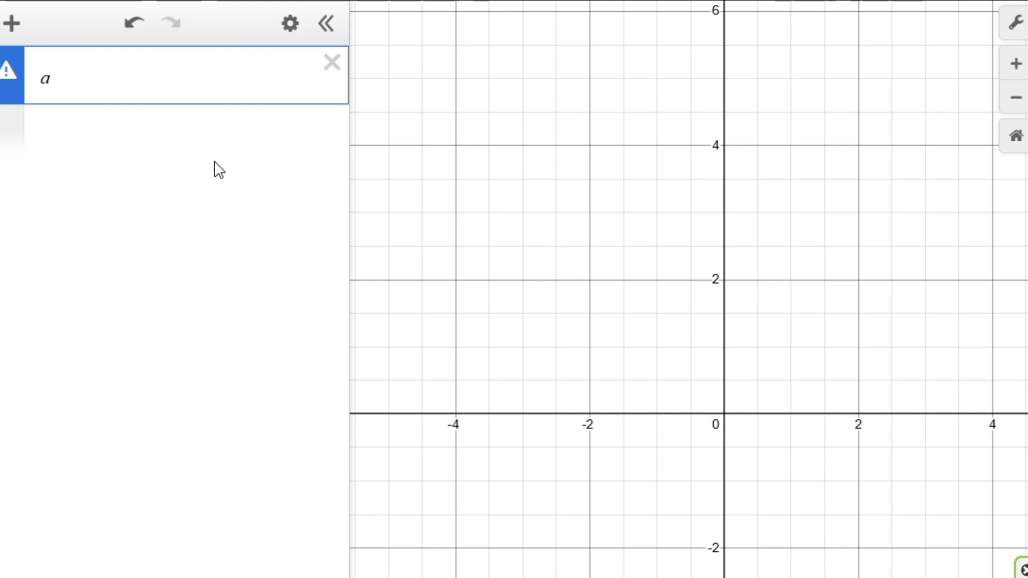
- Complete the first expression as a raised to the parenthesized exponent (3x+2)
type("^(3x")
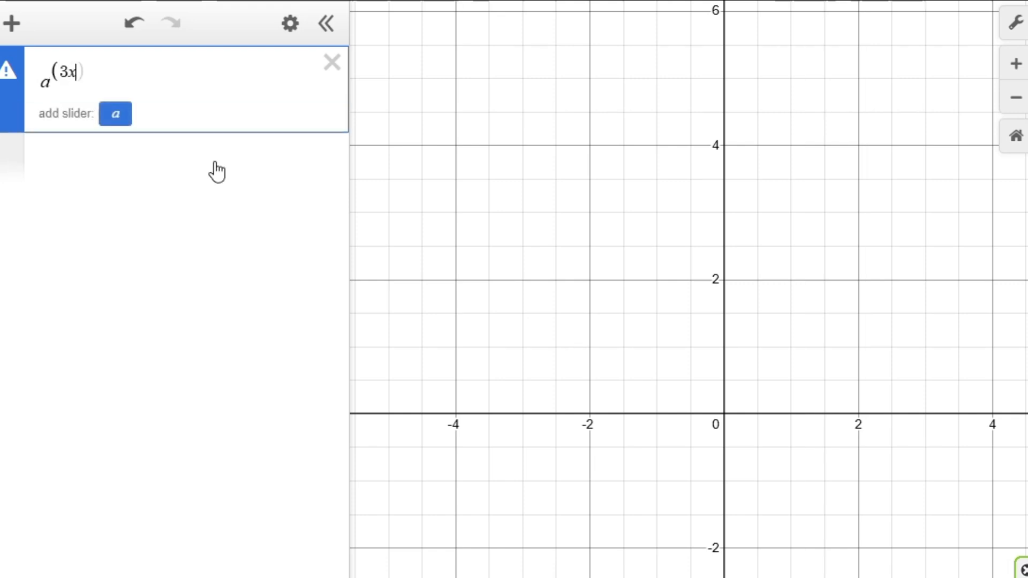
type("+x")
key("BackSpace")
type("2)")
- Try entering a raised to 3x+2 in a second expression without parentheses around the exponent
left_click(156, 167)
type("a")
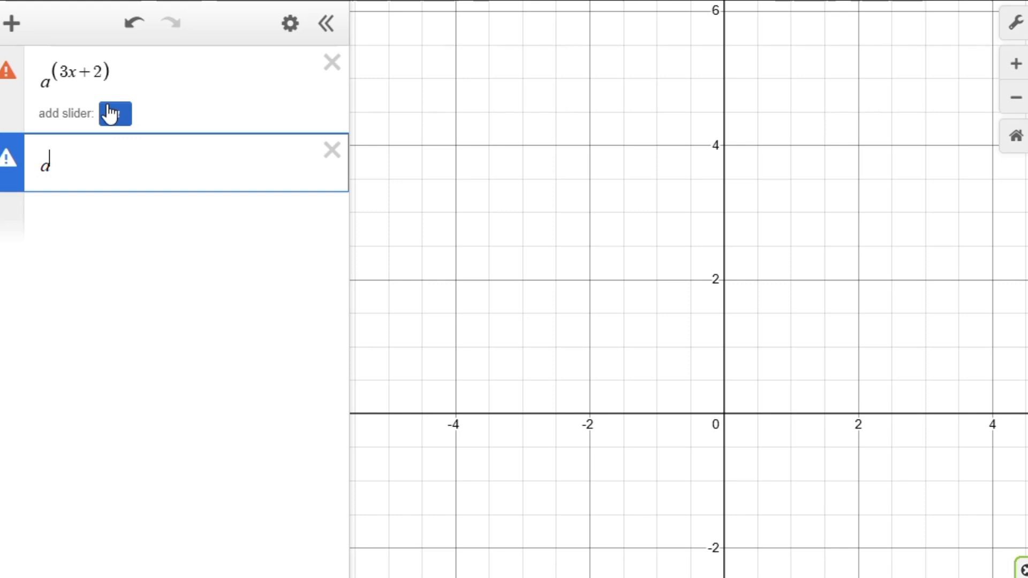
type("^3x")
key("Right")
type("+2")
key("BackSpace")
key("BackSpace")
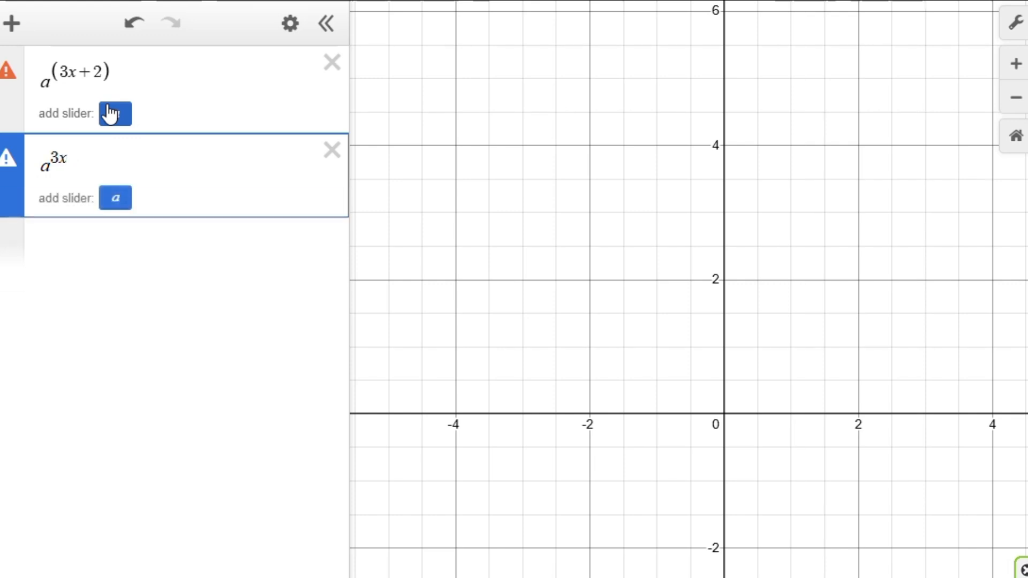
type("-")
key("Right")
type("+")
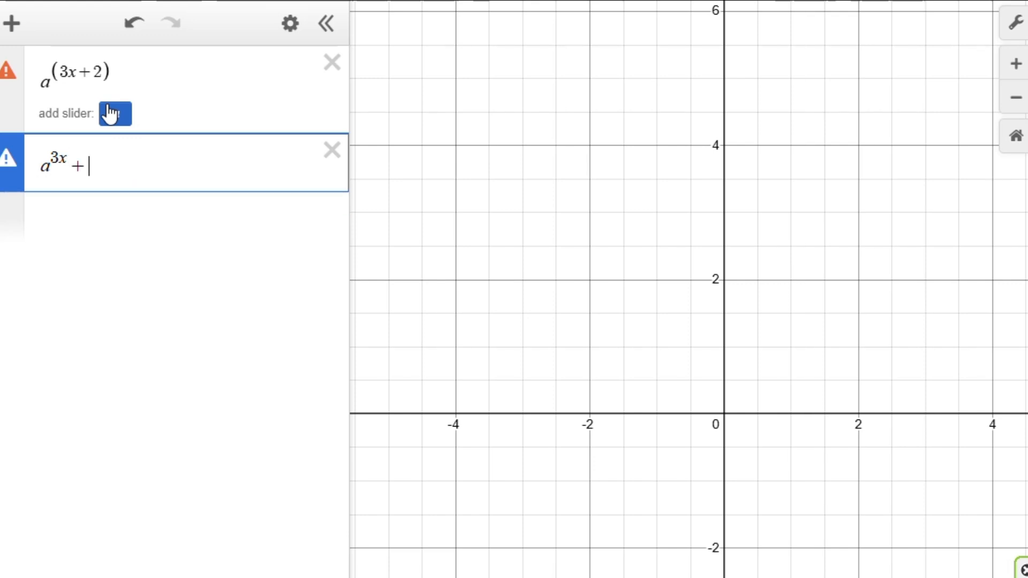
key("BackSpace")
type("+")
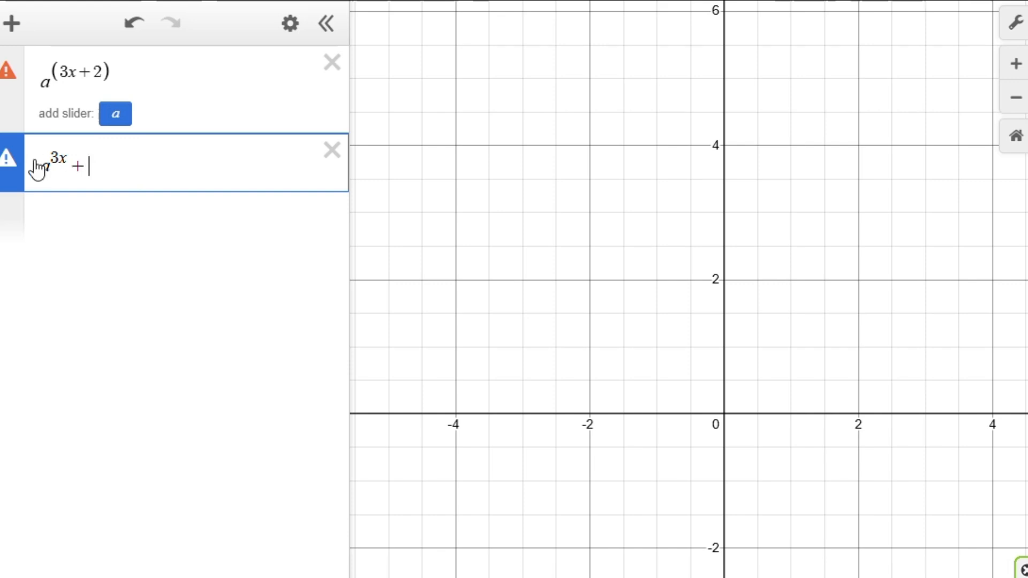
- Replace everything after the a in the second expression with the parenthesized exponent (3x+2)
mouse_move(68, 153)
left_mouse_down()
mouse_move(46, 144)
mouse_move(56, 151)
left_mouse_up()
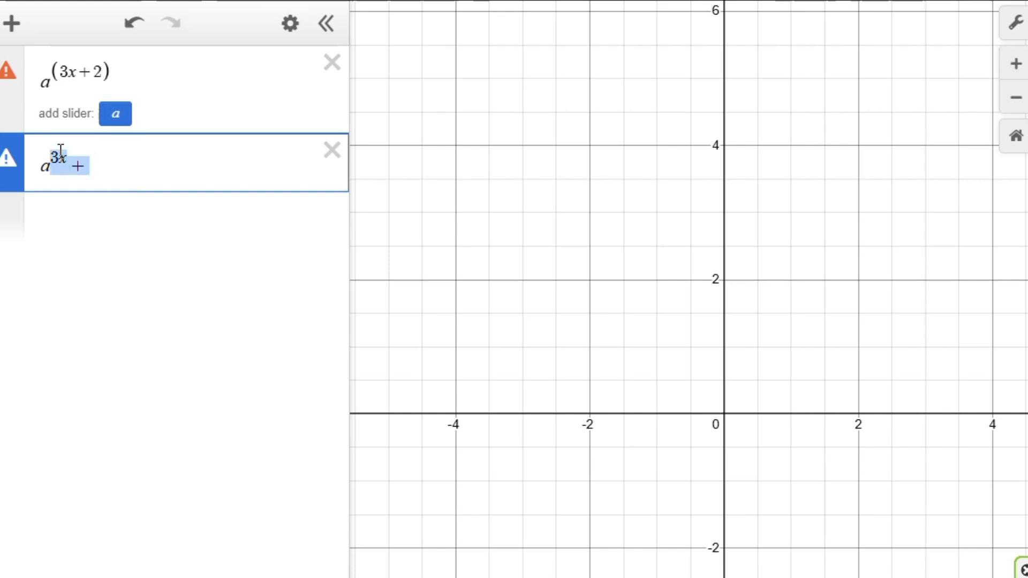
key("BackSpace")
type("^")
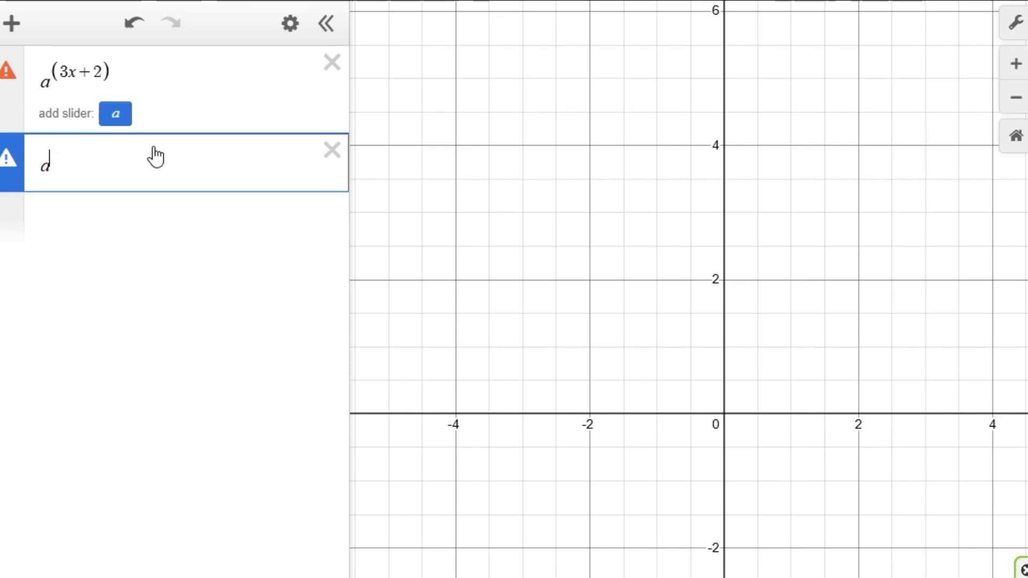
type("(")
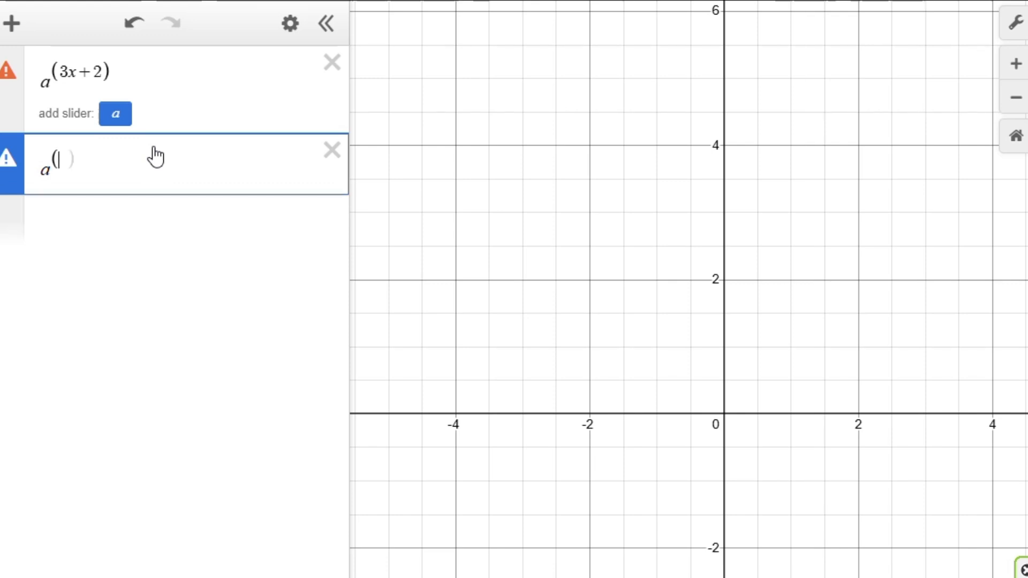
type("3x+2)")
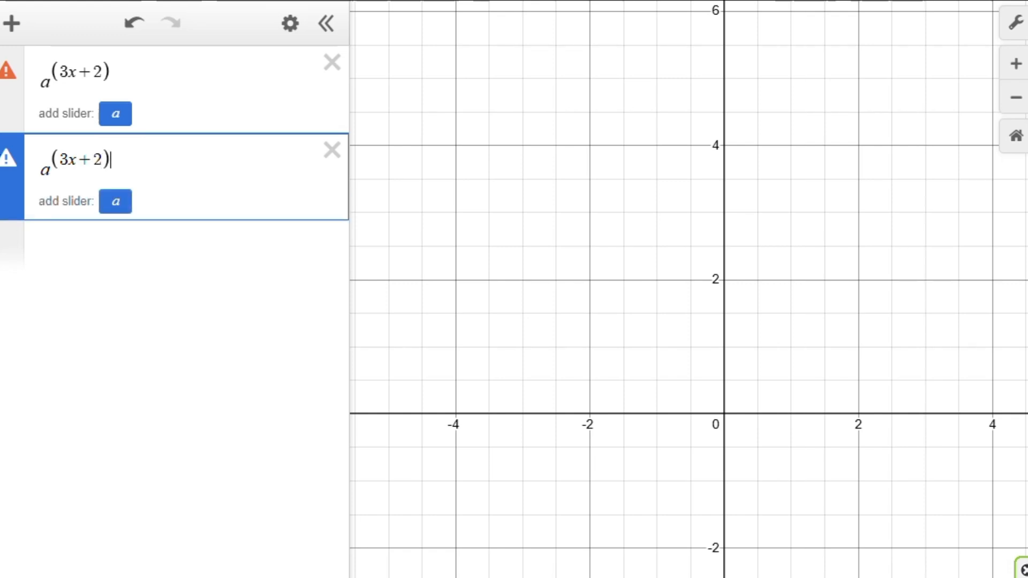
- Clear both exponential expressions and enter the number 1234.435 in the empty first expression
left_click_drag(165, 158, 3, 153)
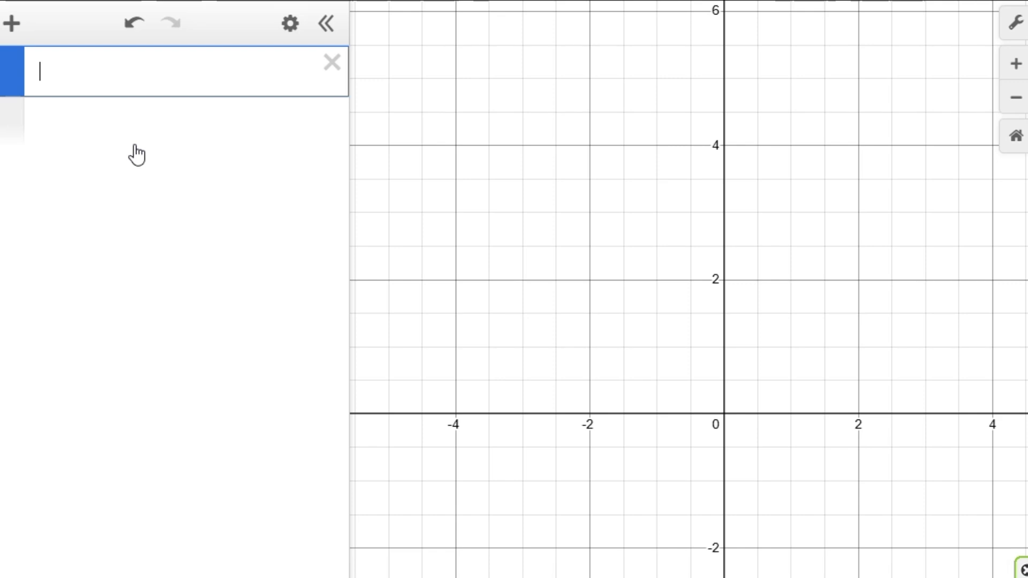
type("1.")
type("34.435")
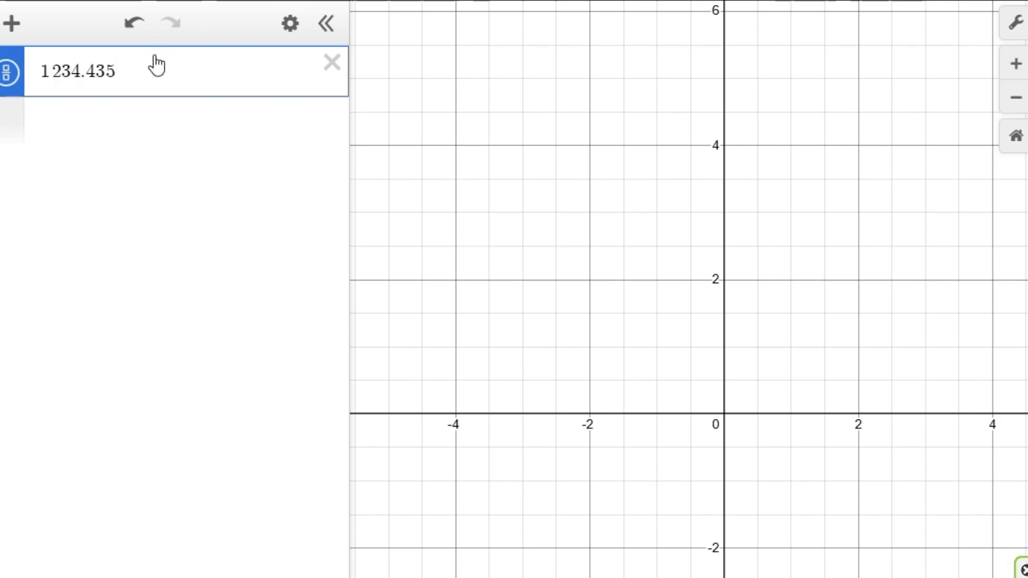
- Wrap 1234.435 in parentheses and make it the argument of the round function
left_click_drag(156, 68, 46, 83)
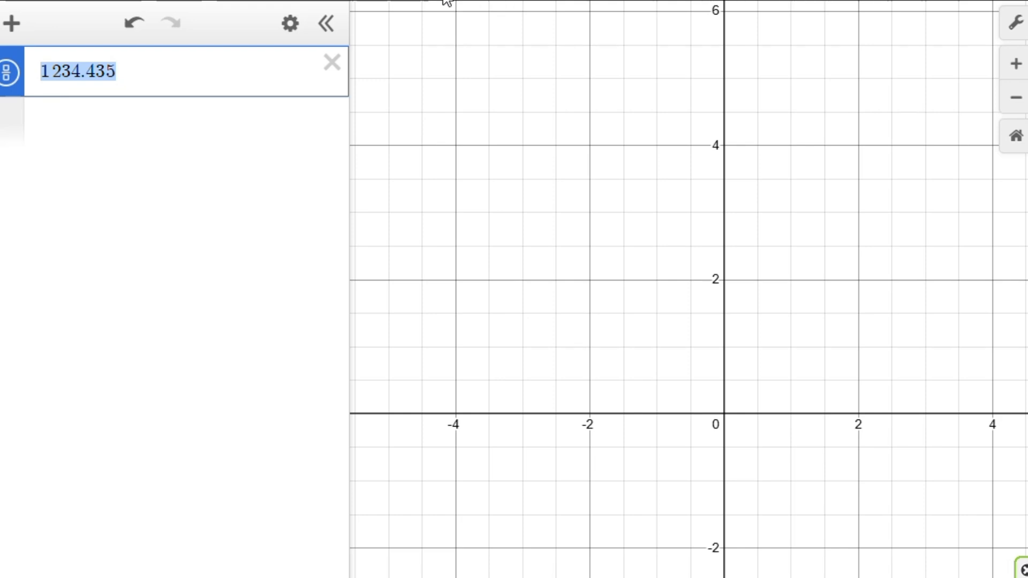
type("(")
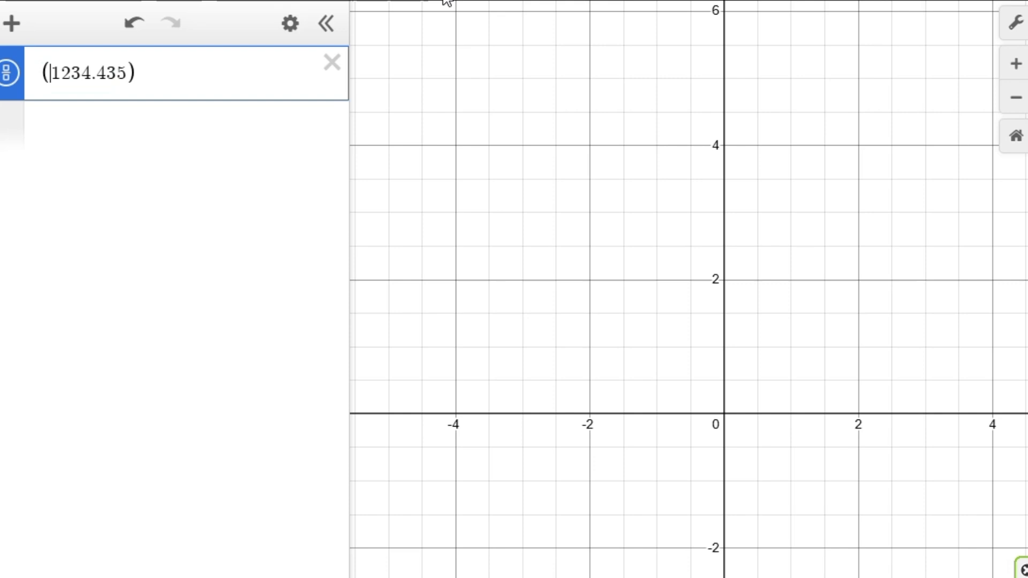
key("Left")
type("round")
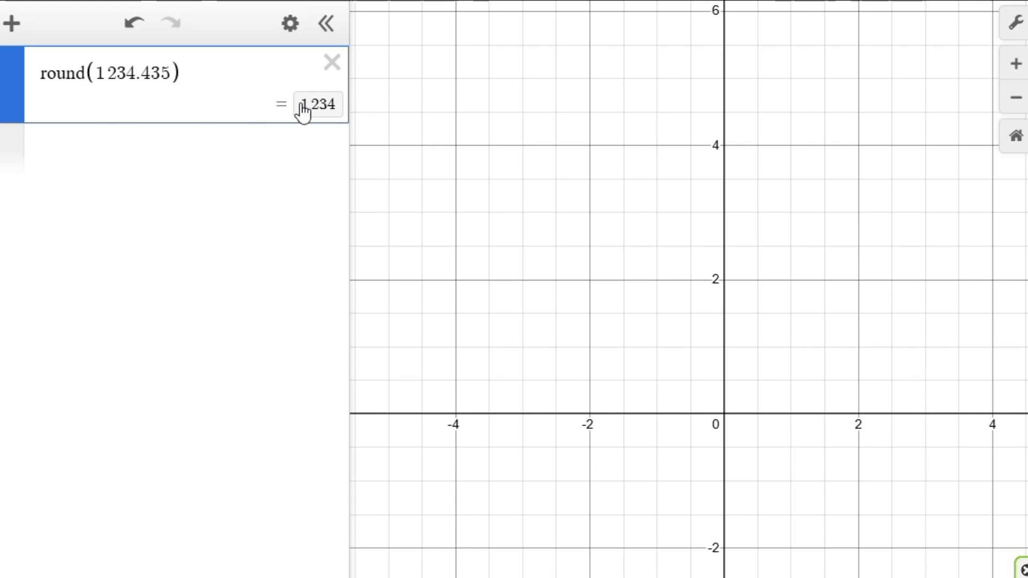
- Add 1 as the second argument of the round function to round 1234.435 to one decimal place
left_click_drag(302, 104, 335, 106)
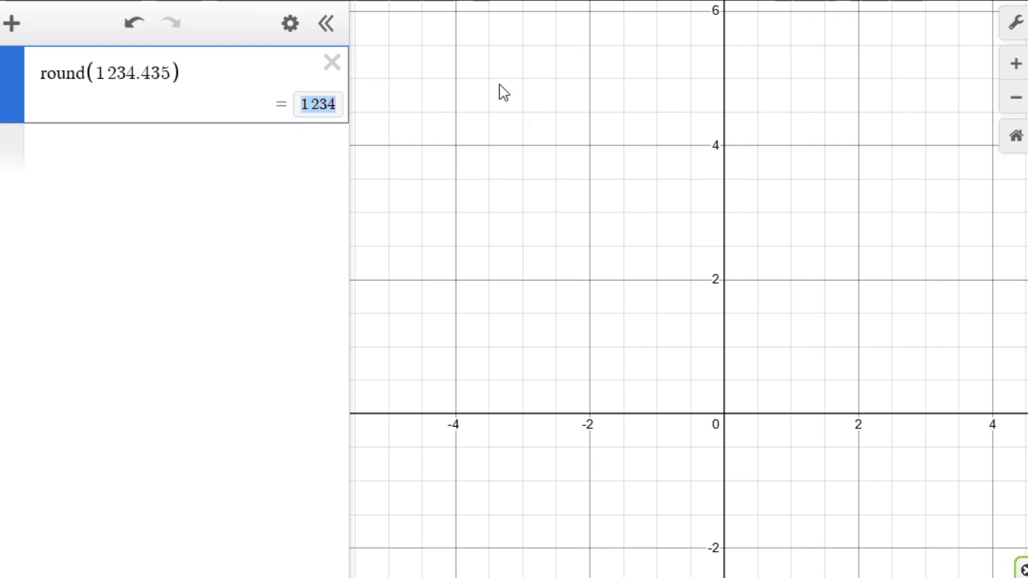
left_click(169, 72)
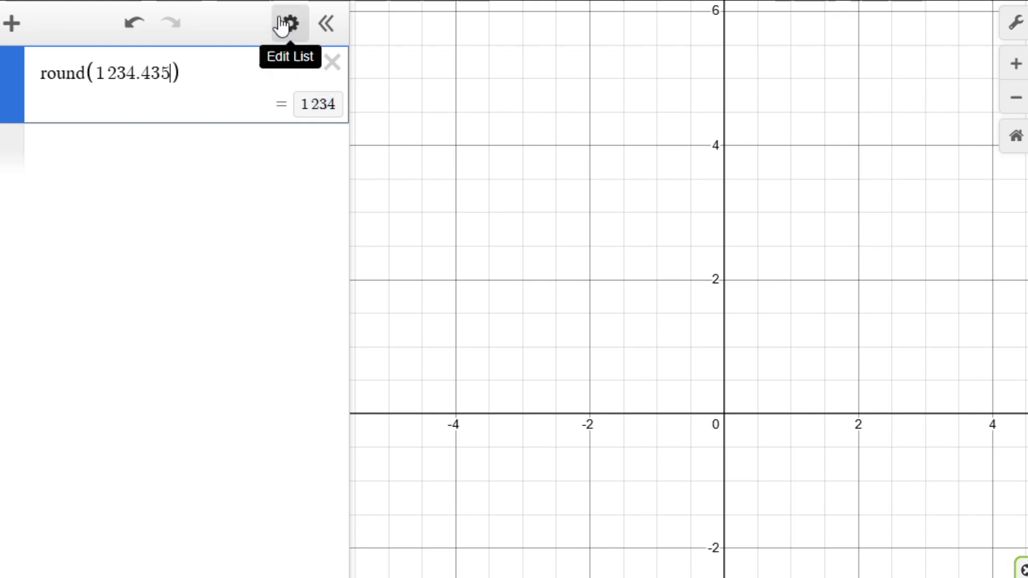
type(",")
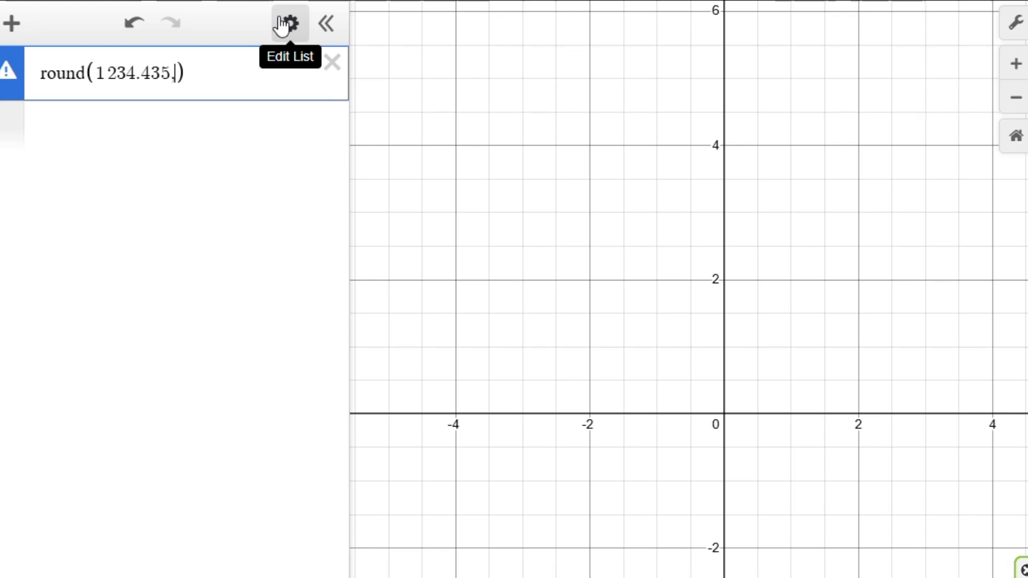
type("1")
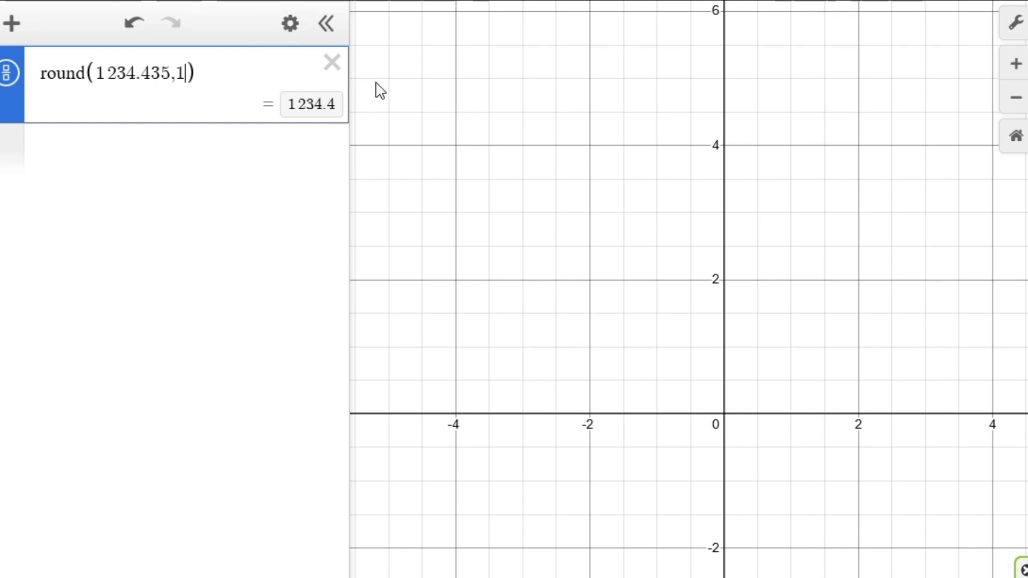
left_click_drag(338, 109, 329, 107)
- Change the number of decimal places in the round expression to 2 and 3 in turn
left_click(176, 75)
key("Right")
key("BackSpace")
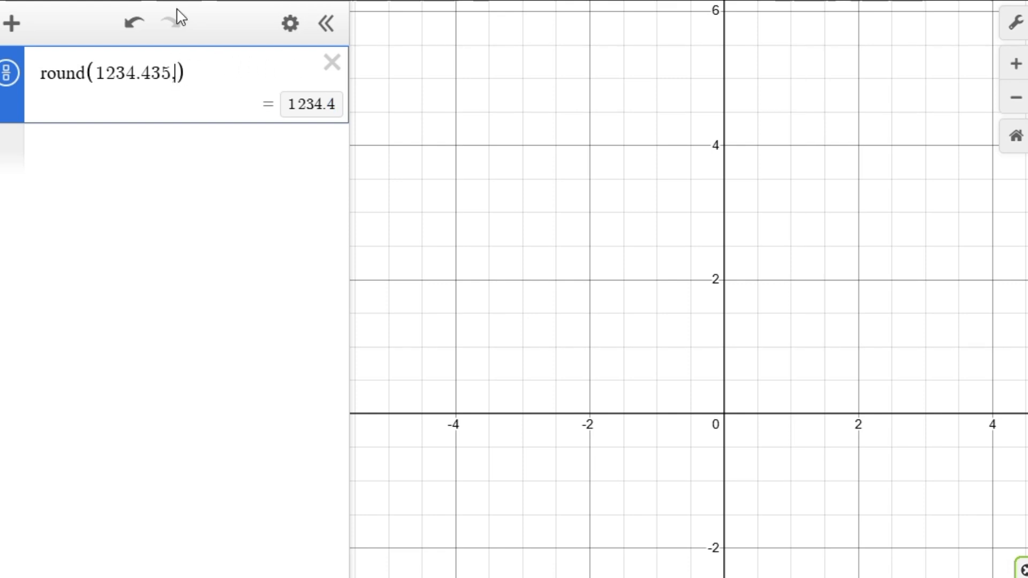
type("2")
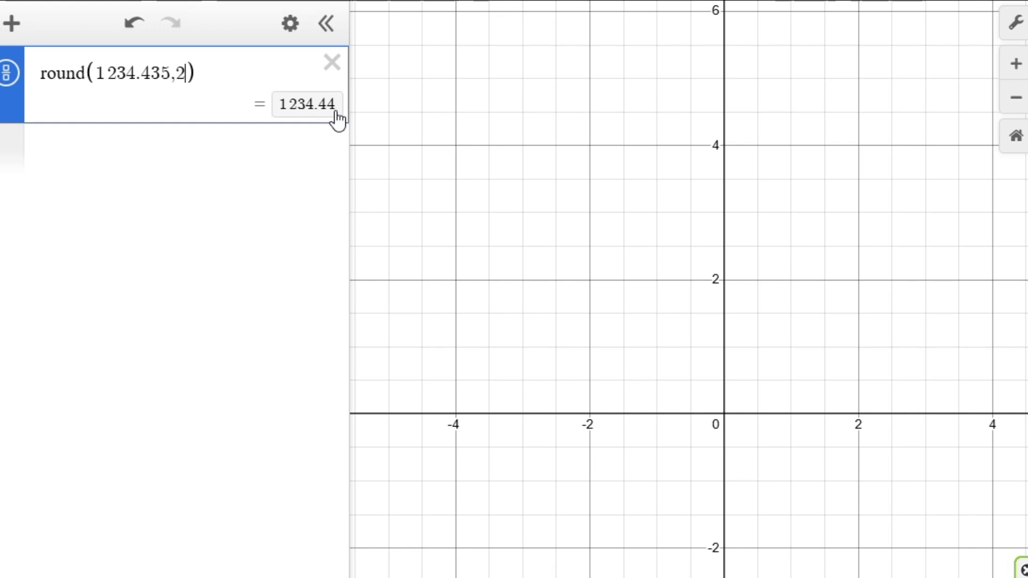
key("BackSpace")
type("3")
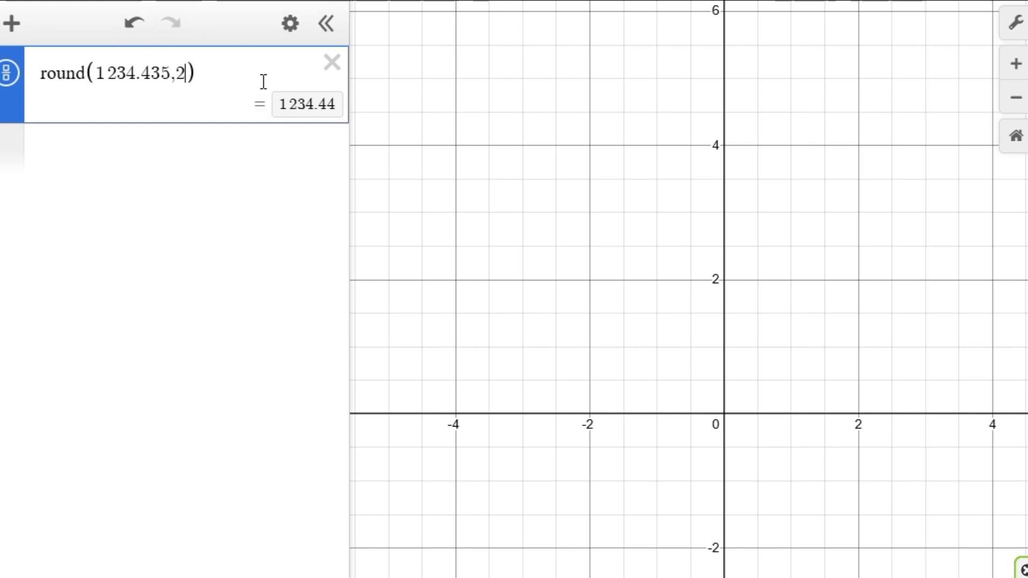